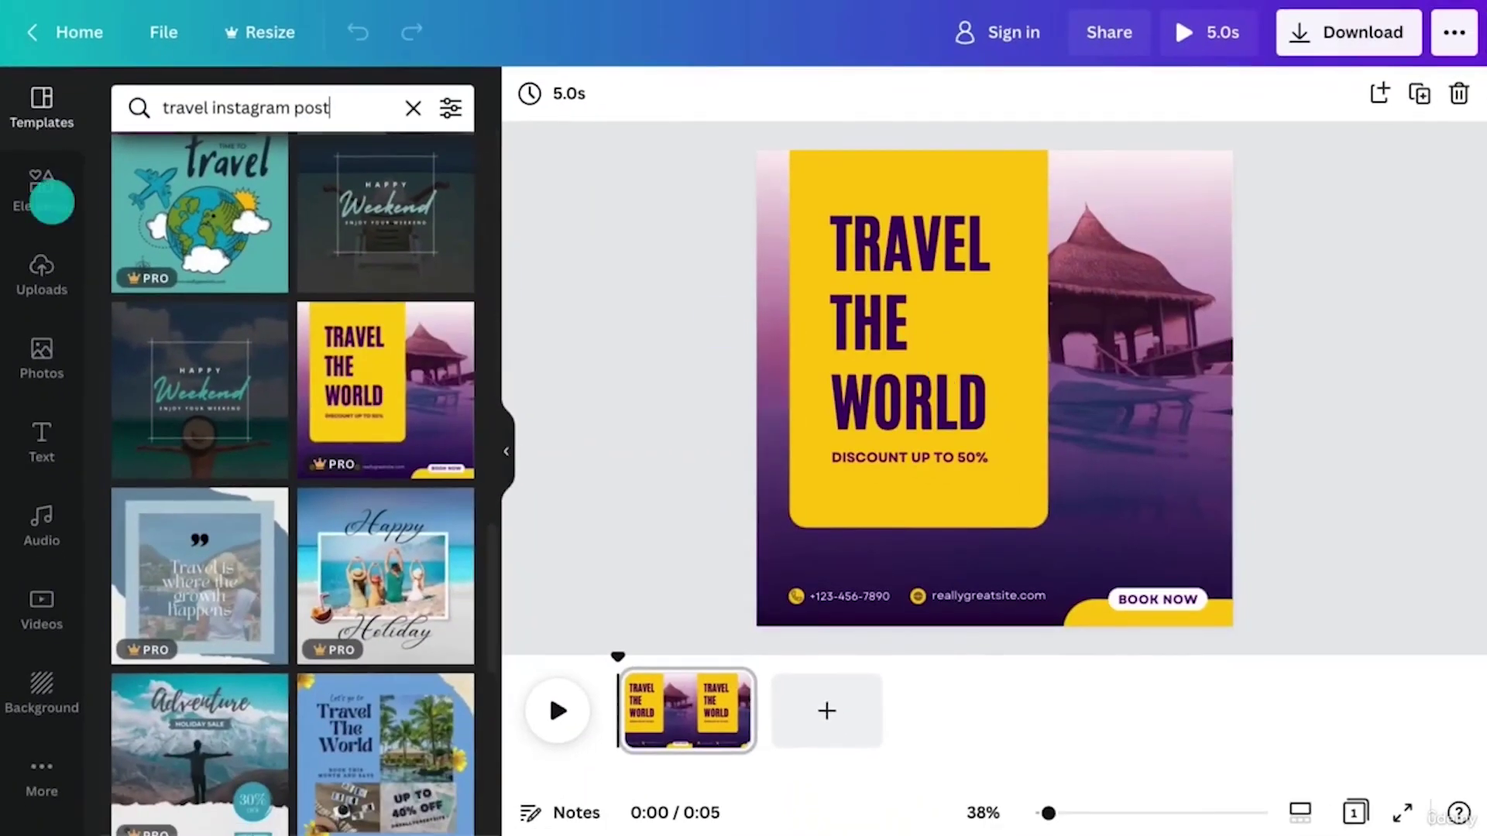
Step: Upload a chosen file from the Uploads panel and view the uploaded videos
scroll(295, 465, "down", 10)
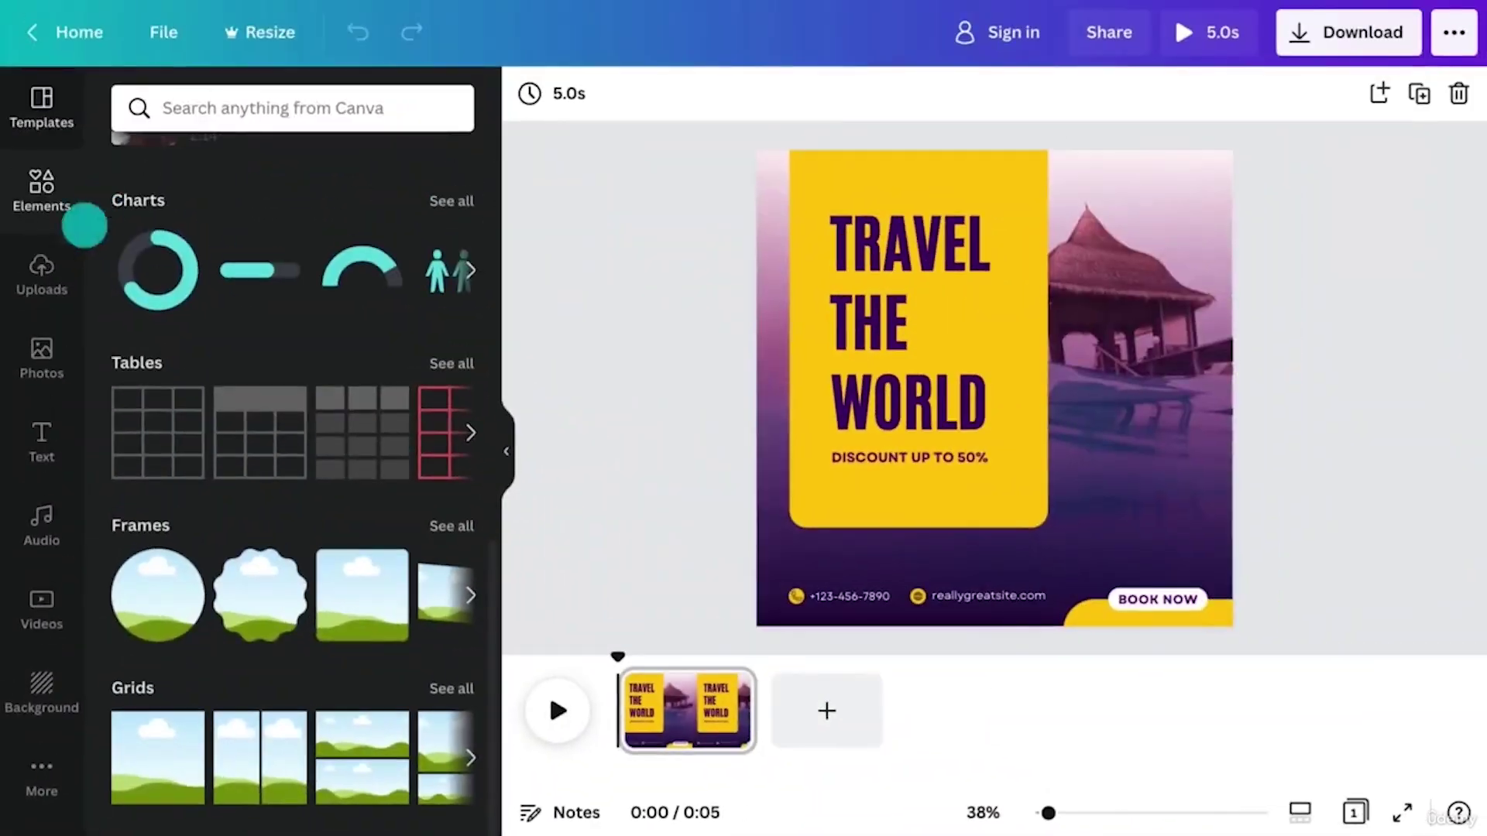
left_click(50, 162)
left_click(225, 109)
left_click(525, 255)
left_click(1008, 647)
left_click(299, 276)
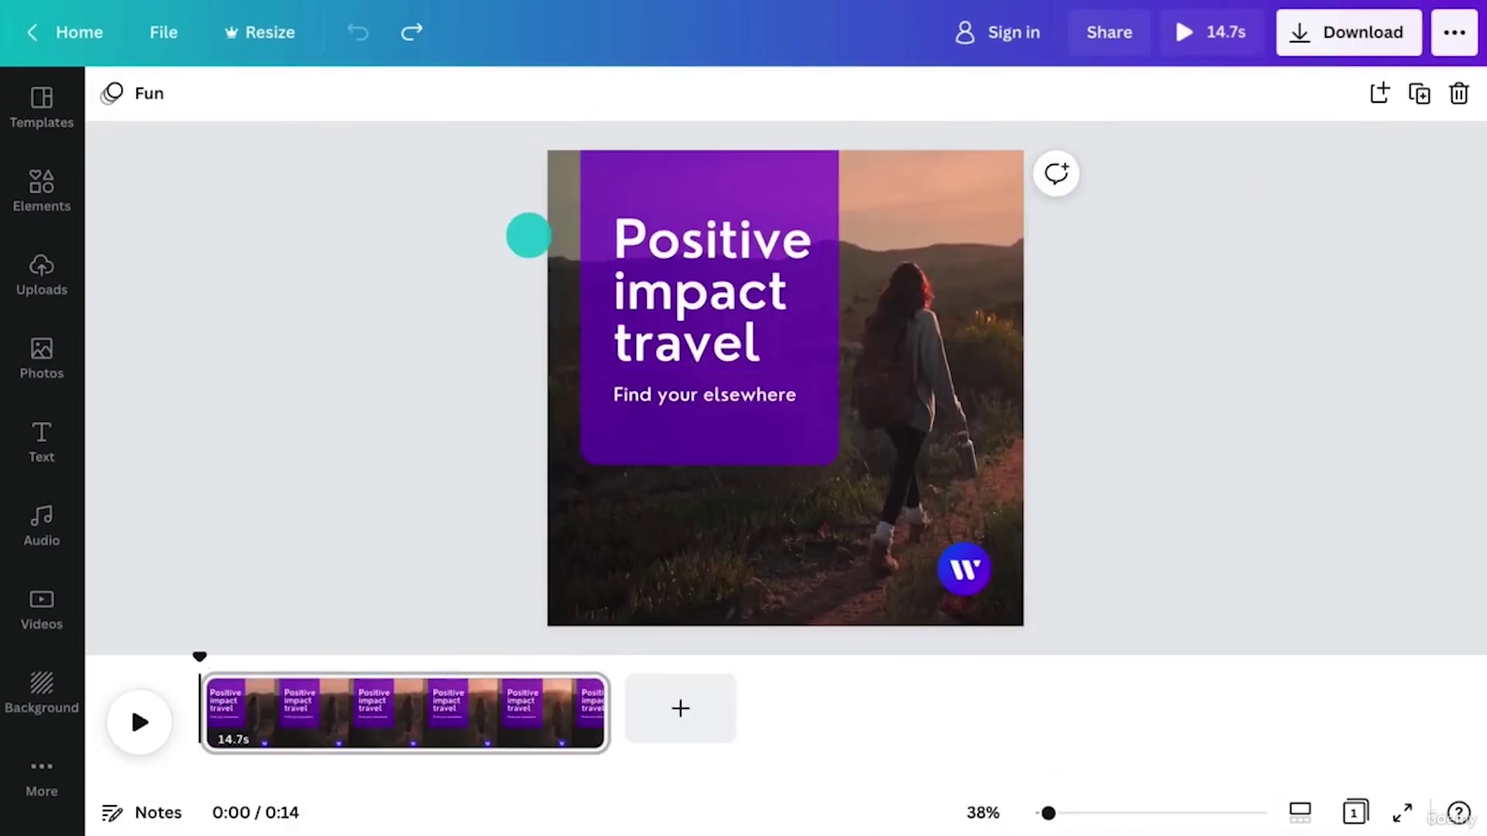
Step: Give the Positive impact travel page the Fun page animation, then preview the Our Realty Services website
left_click(565, 259)
left_click(577, 94)
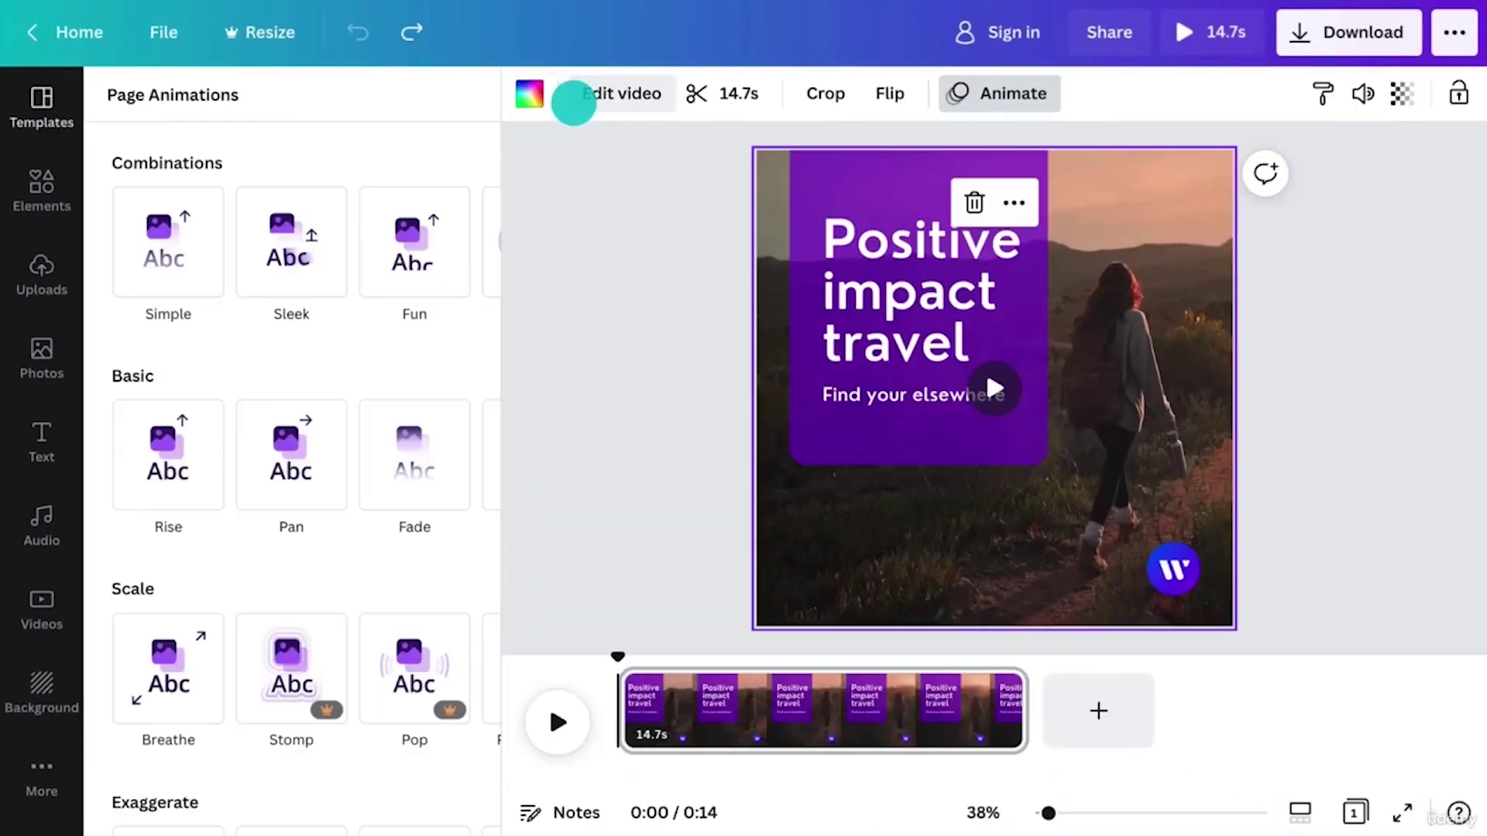
left_click(426, 228)
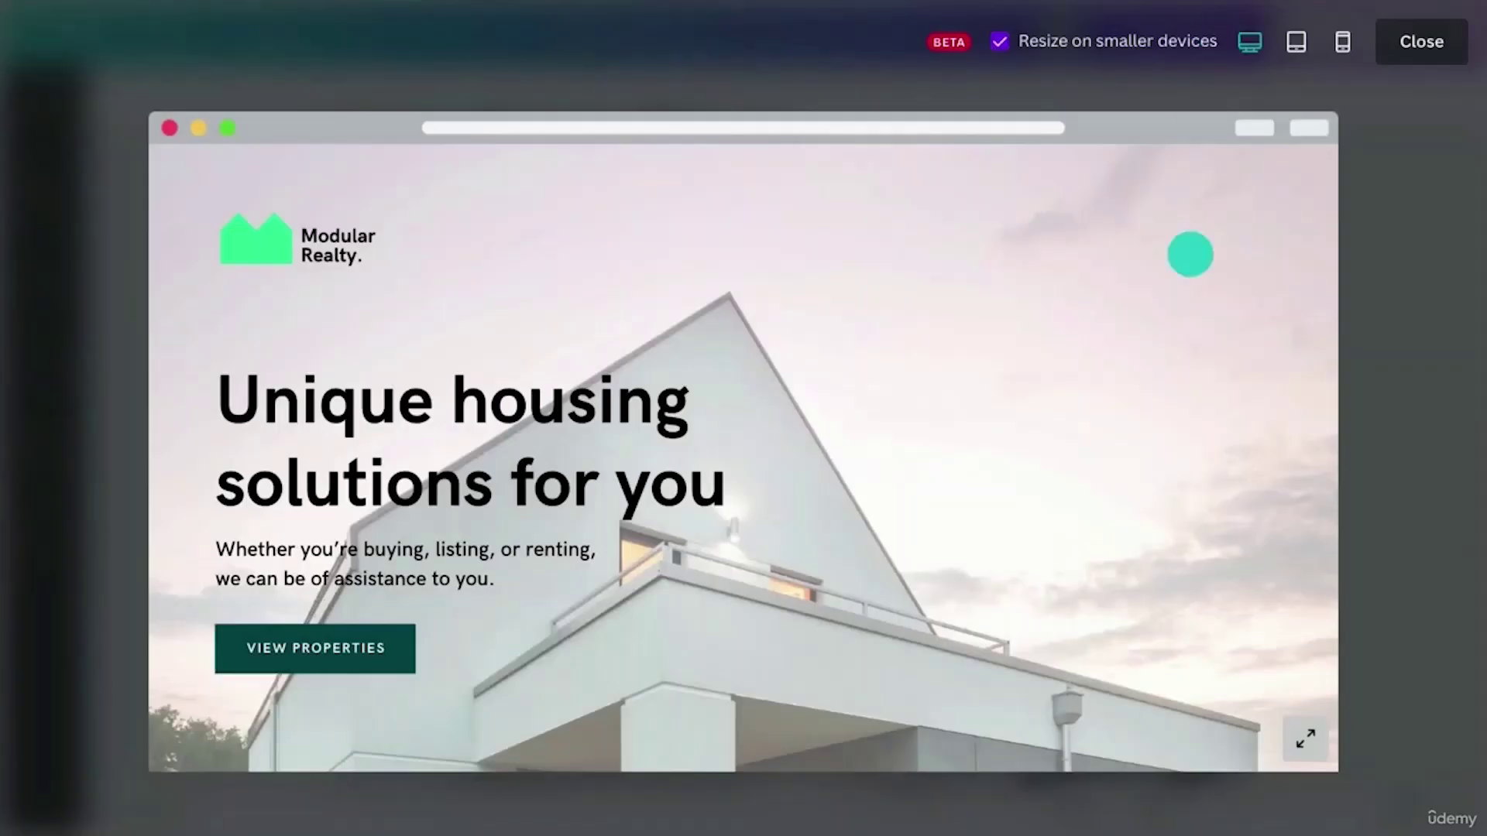
scroll(744, 457, "down", 10)
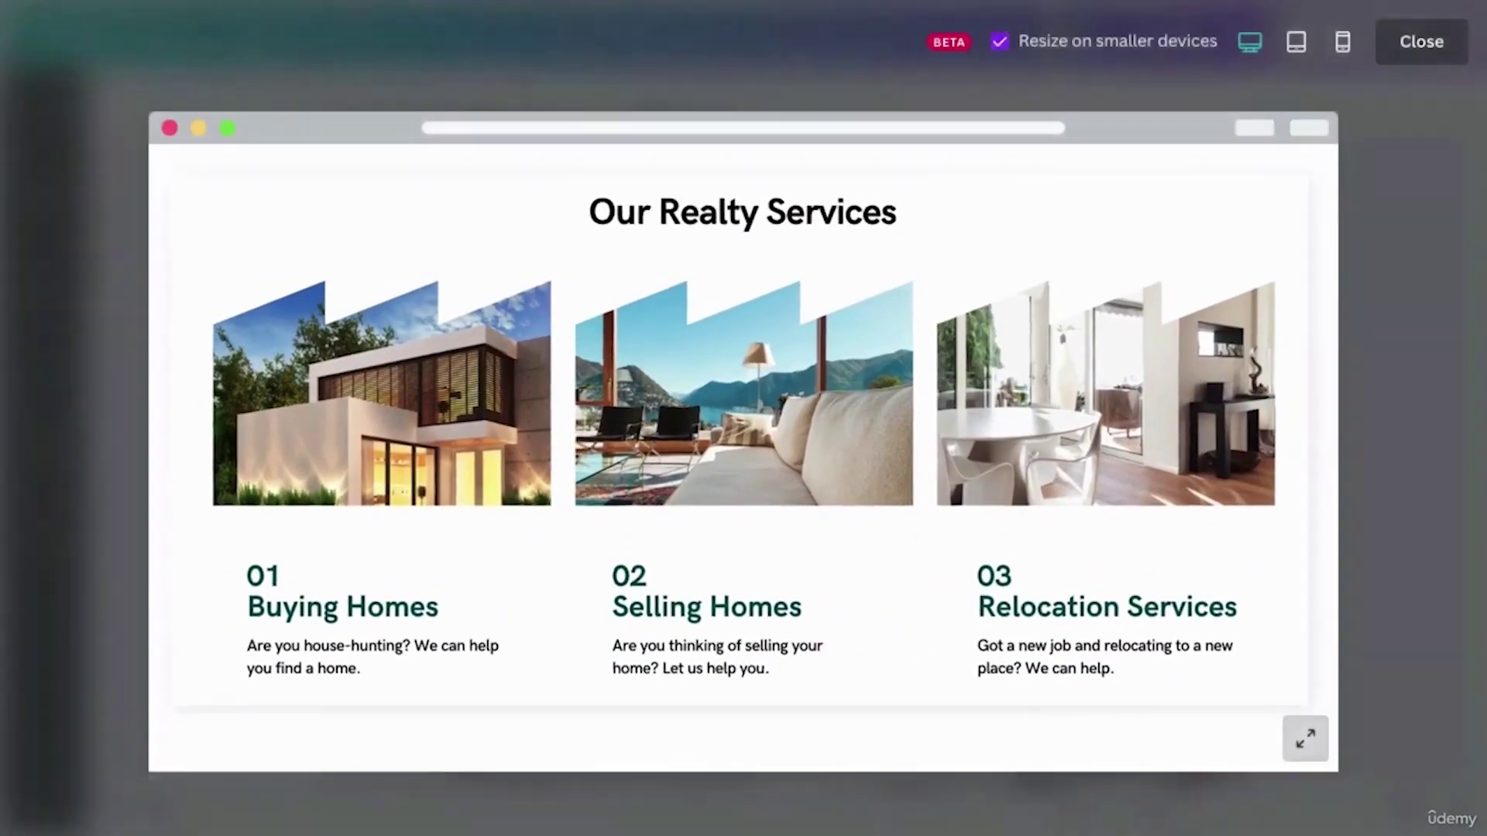
Step: Switch the website preview to phone size, then enter canav.com in a new tab's search box
left_click(1343, 41)
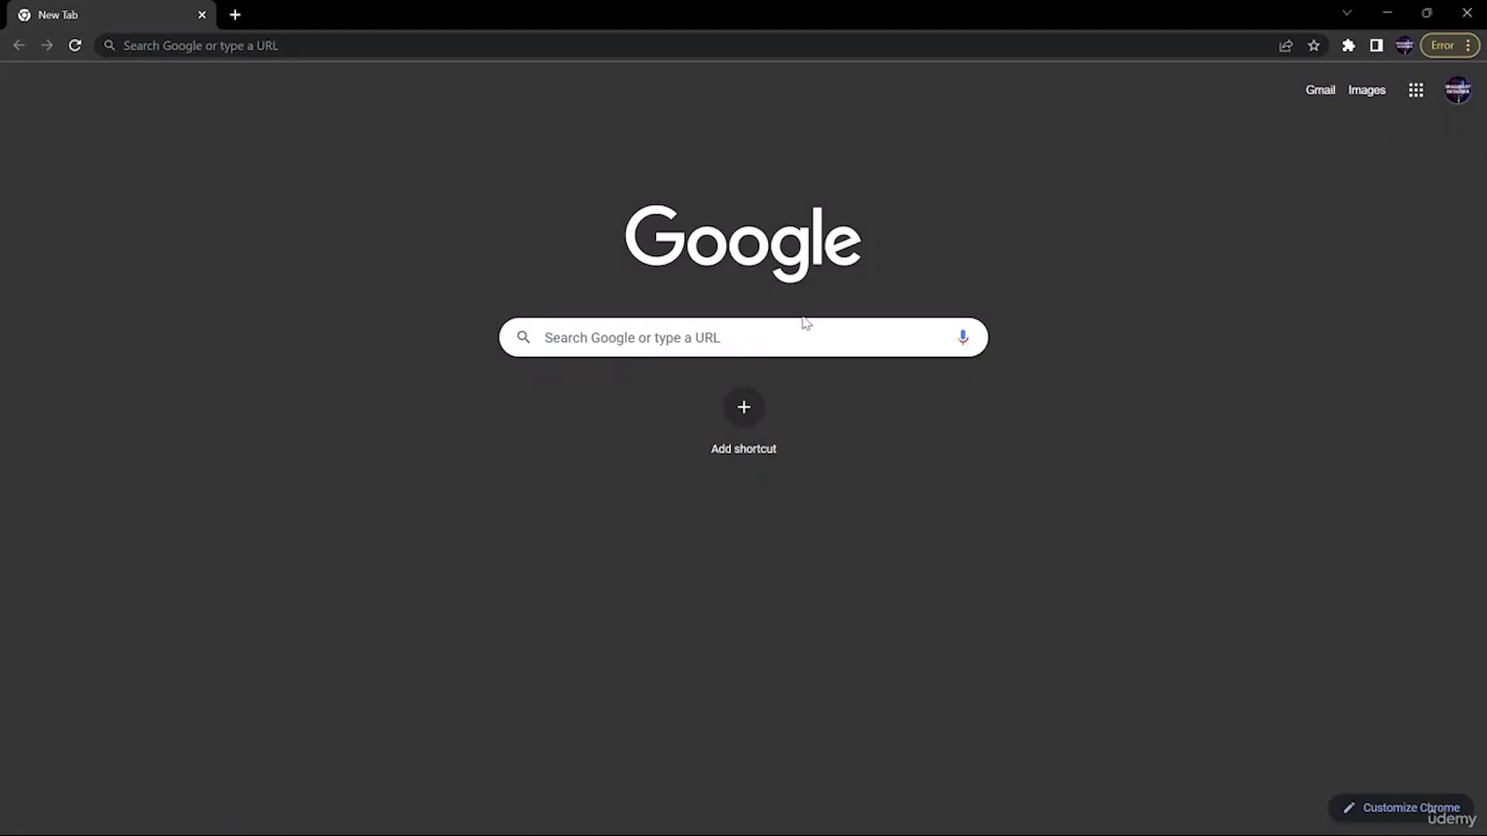
left_click(813, 336)
type("canav.com")
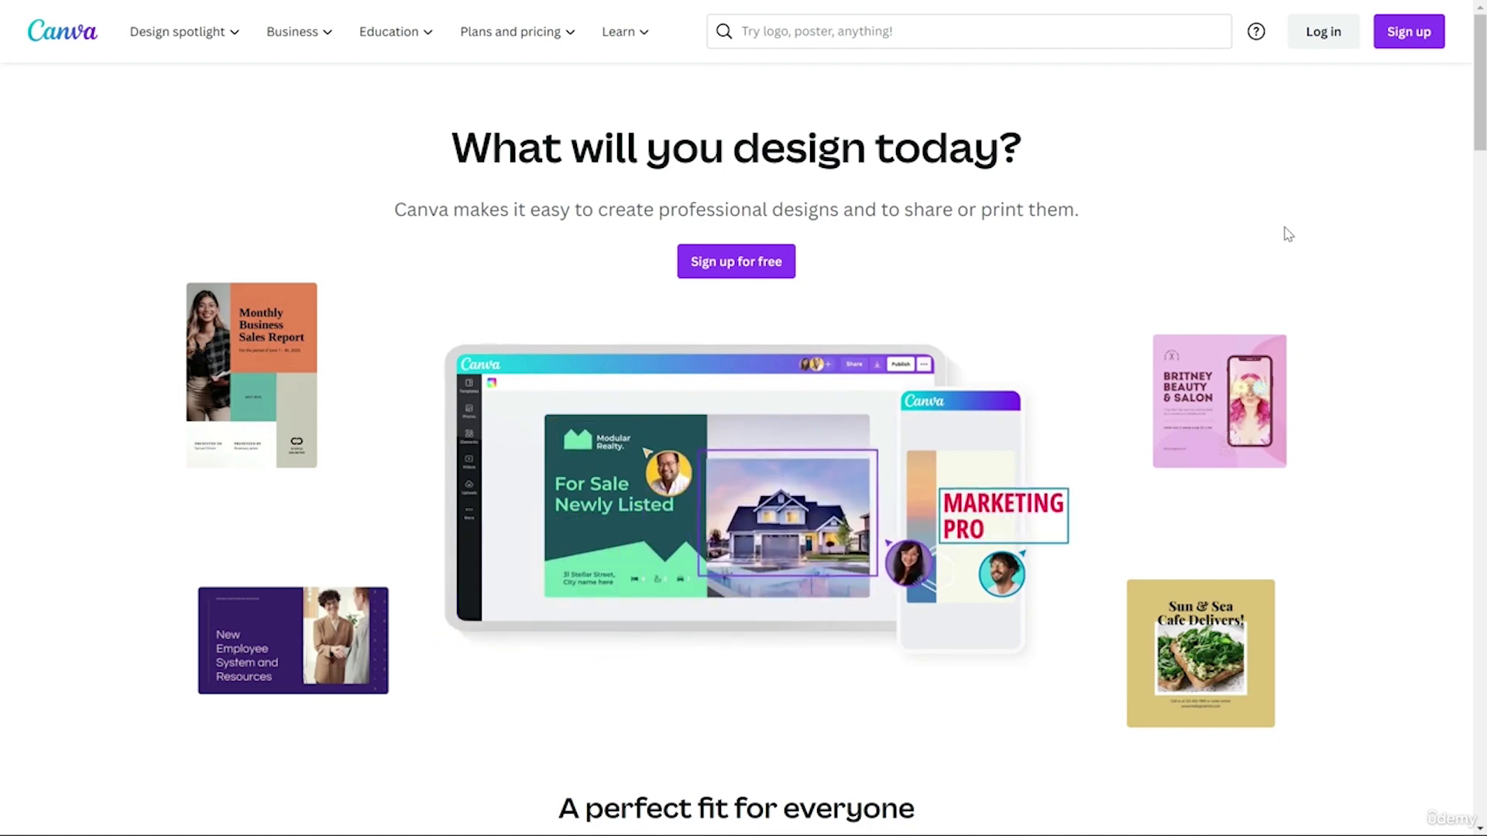
Step: Try logging in with Google, then close the Google window and the log in dialog
left_click(1323, 31)
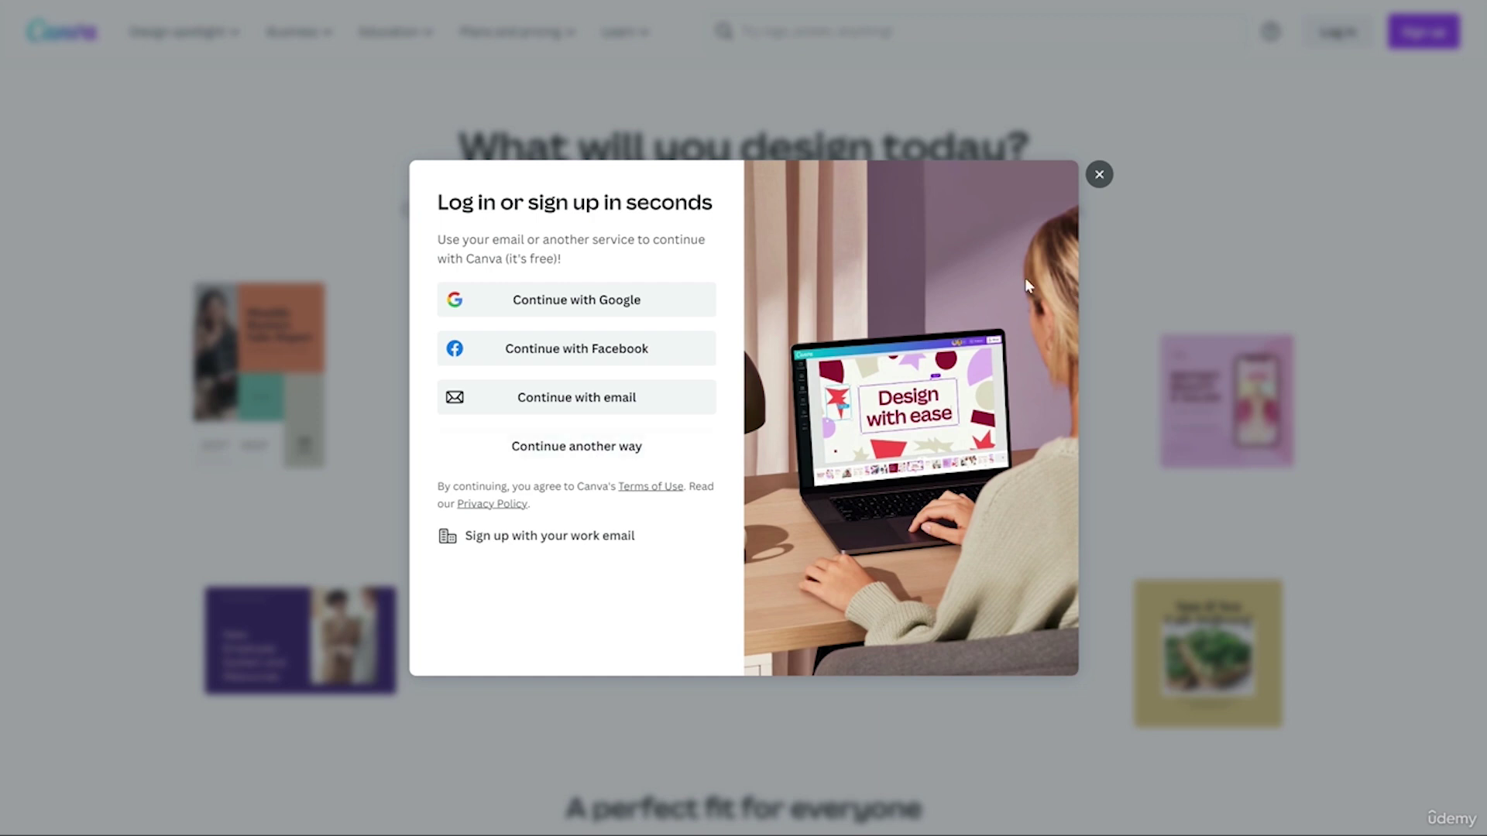
left_click(658, 302)
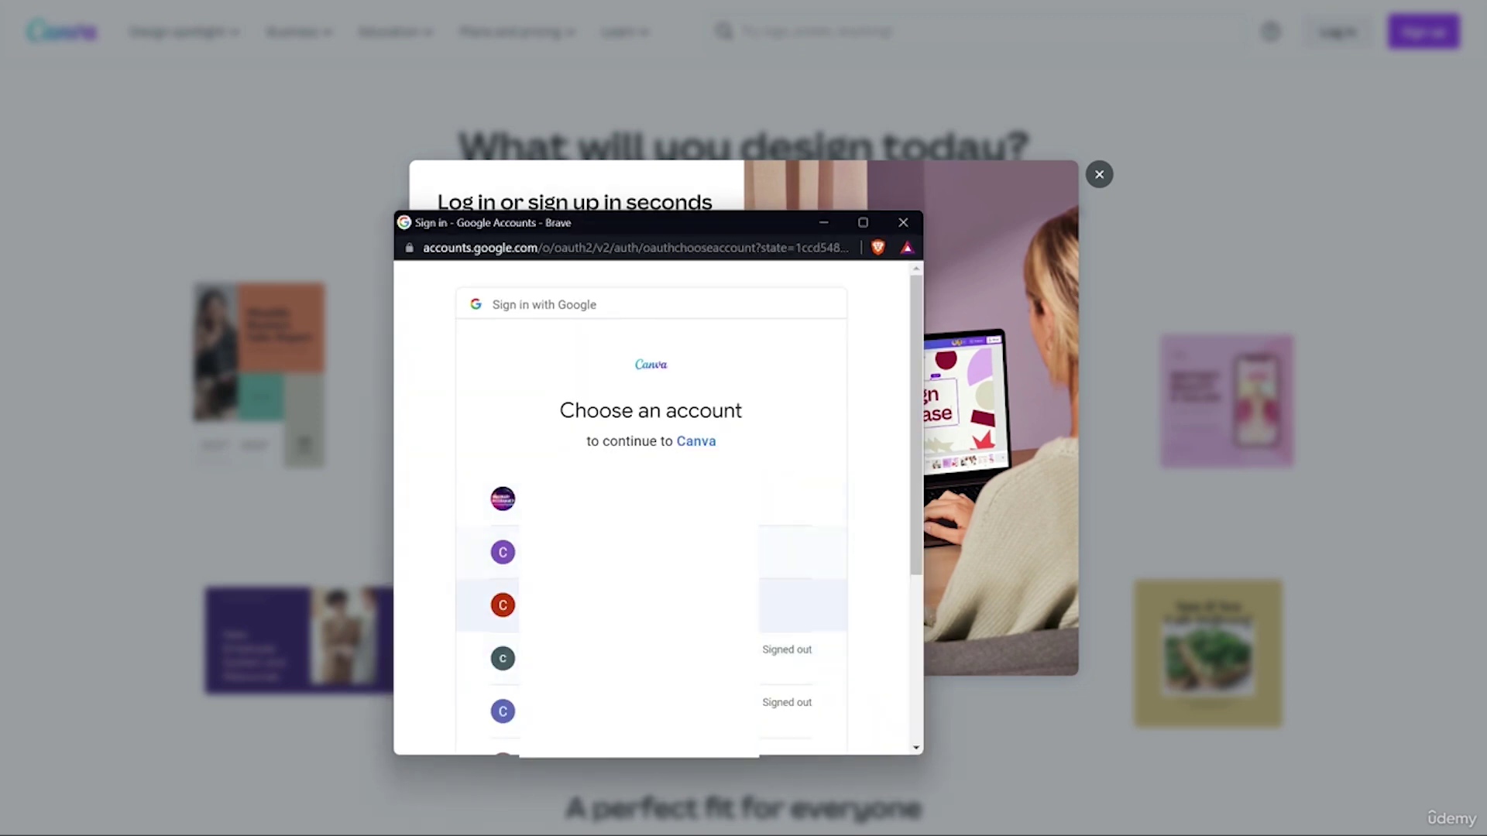
left_click(914, 225)
left_click(1099, 174)
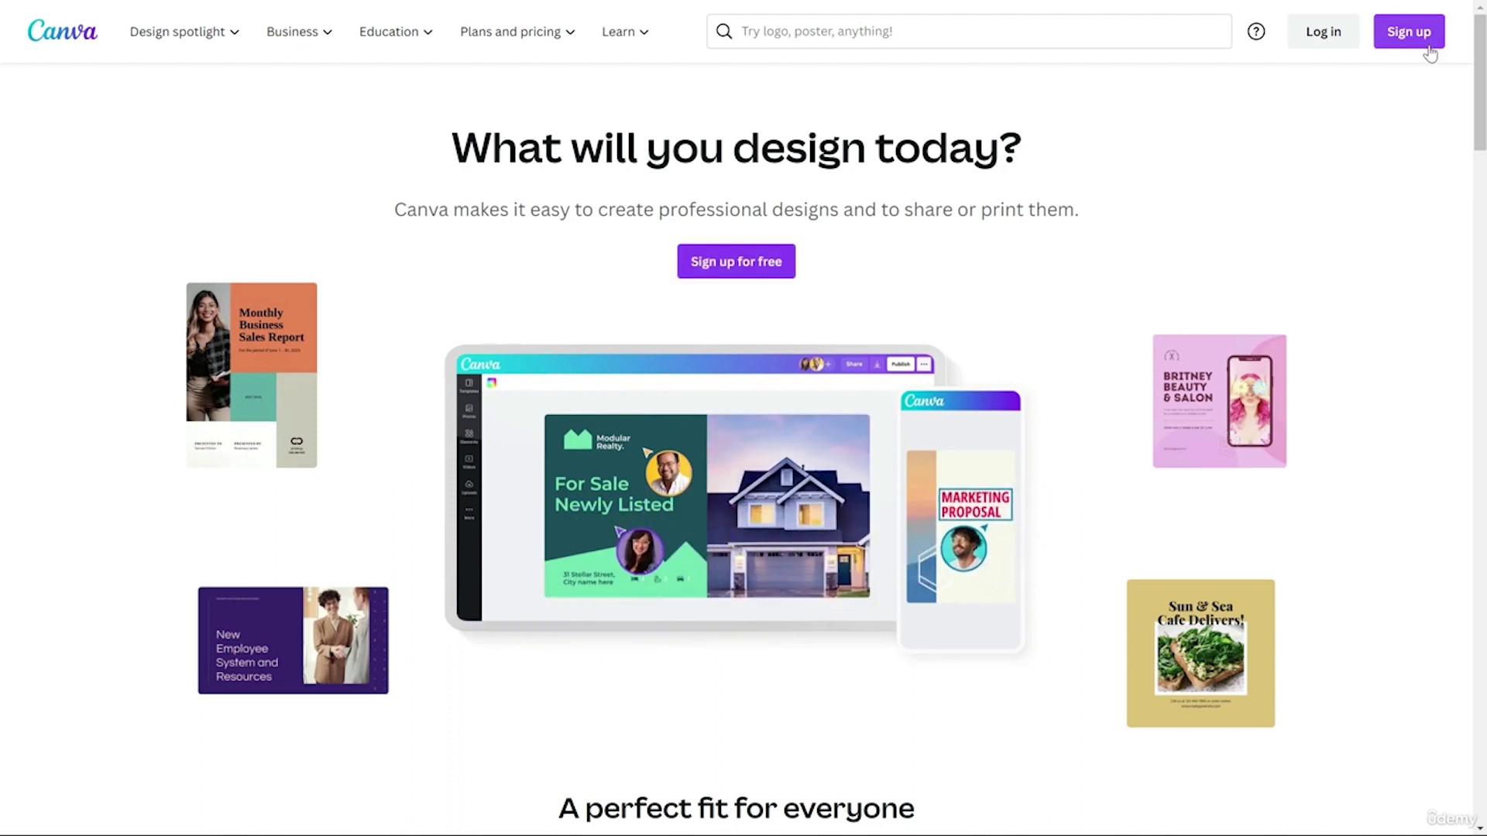
Step: Sign up for free with Google and choose the Google account to use
left_click(749, 267)
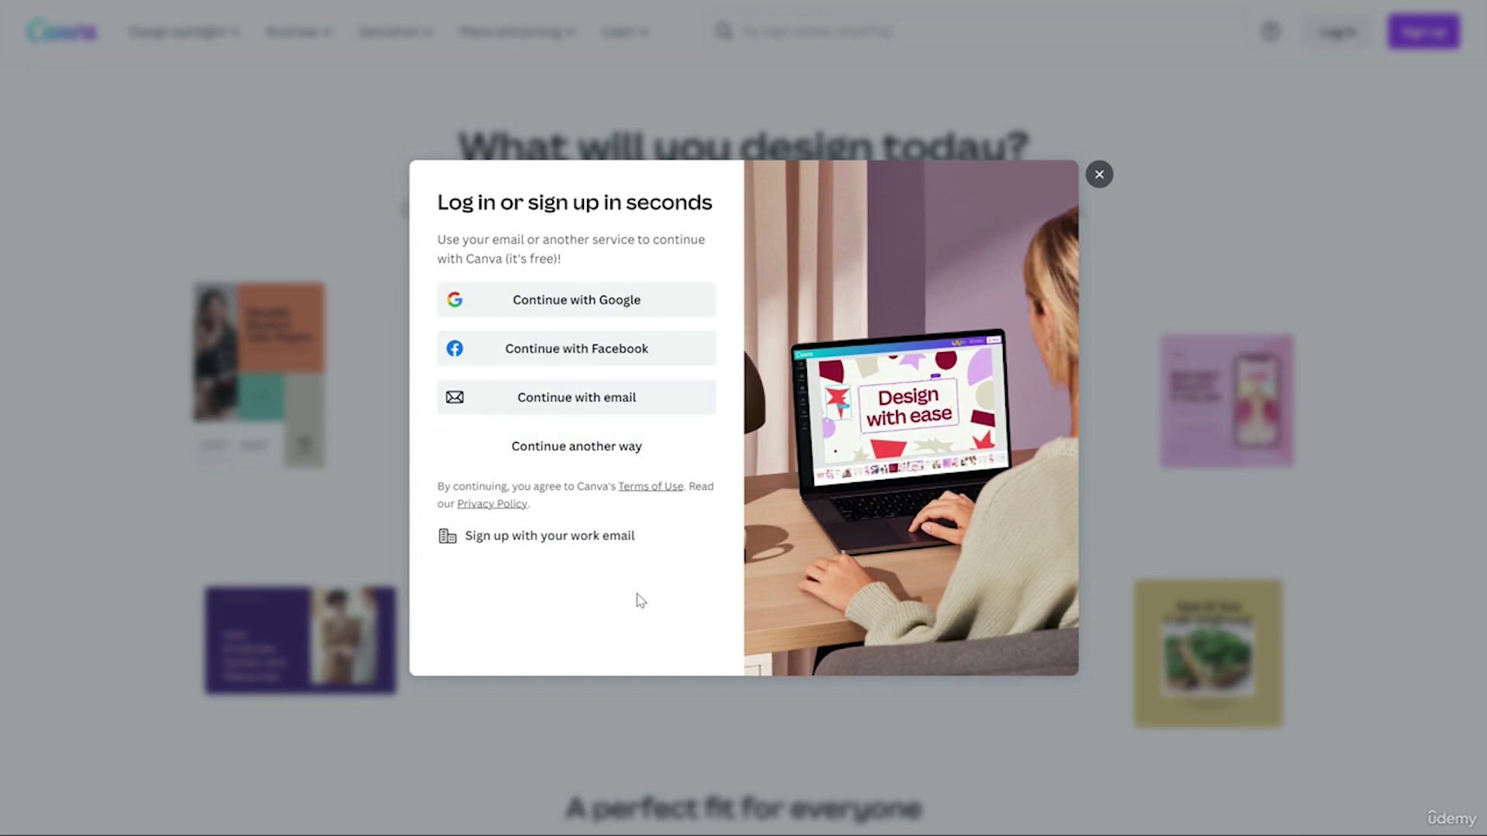
left_click(635, 319)
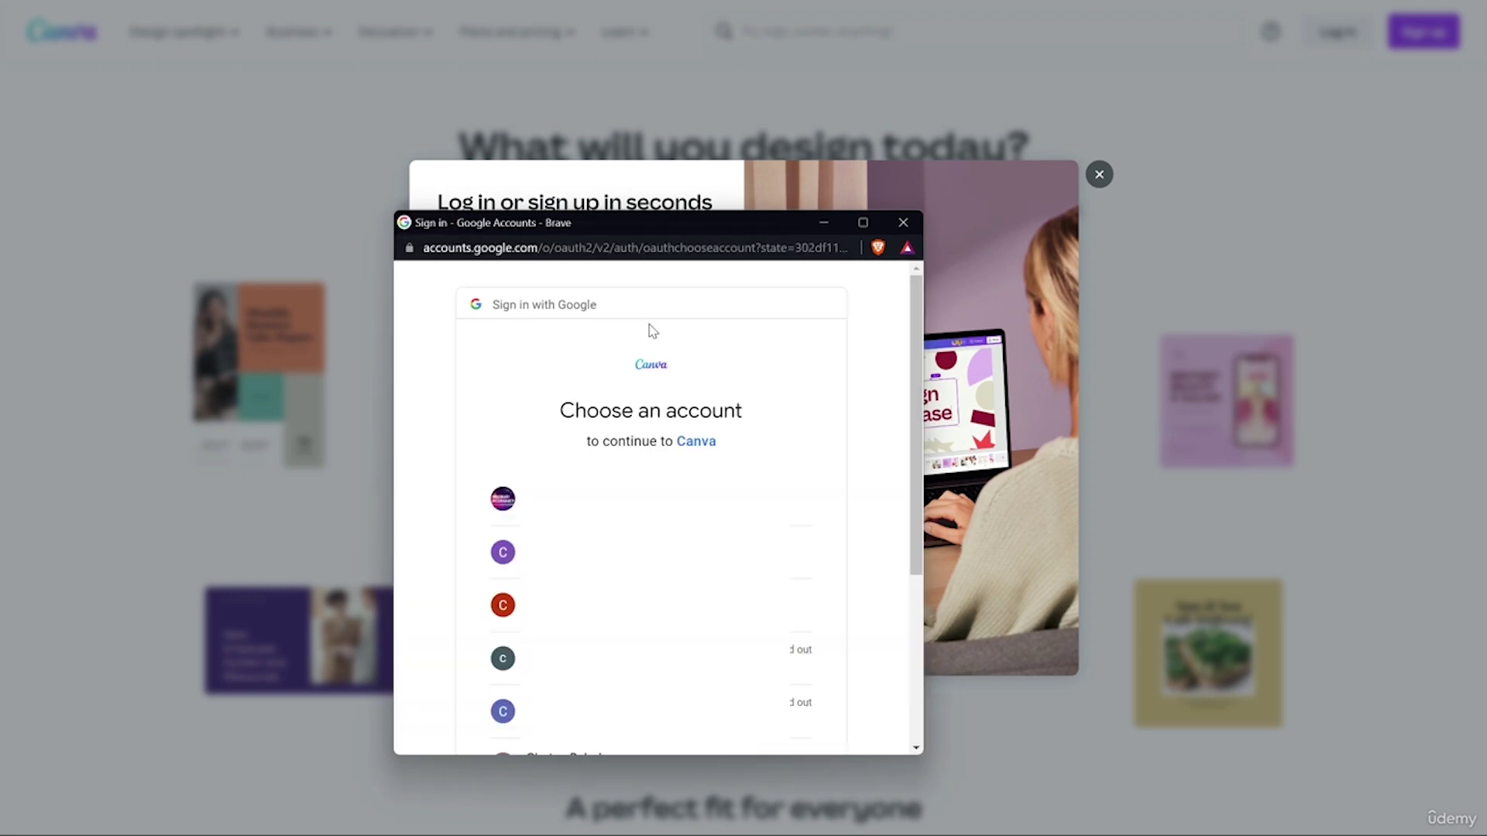
scroll(678, 438, "down", 2)
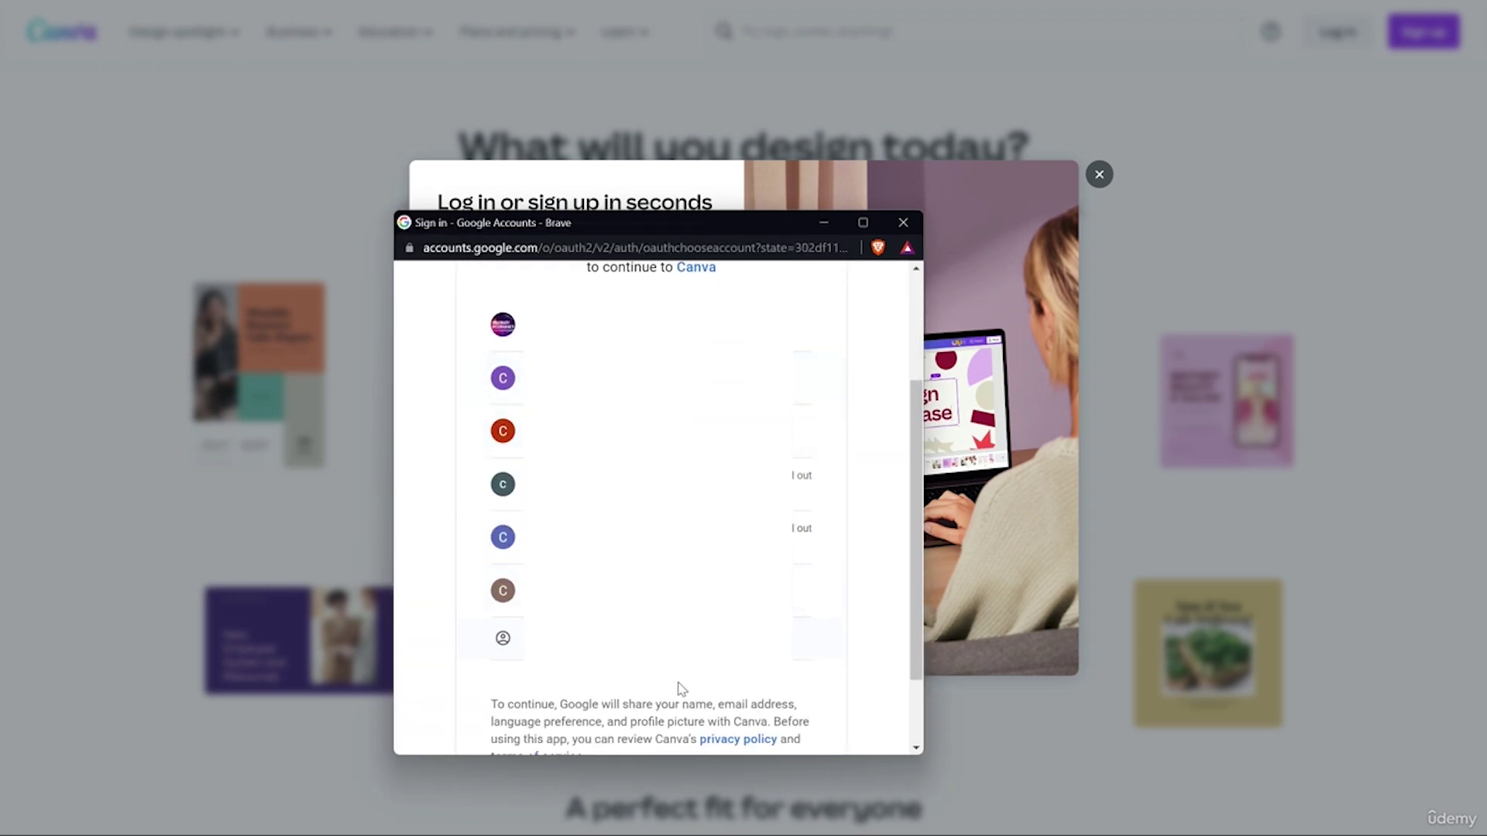
left_click(813, 590)
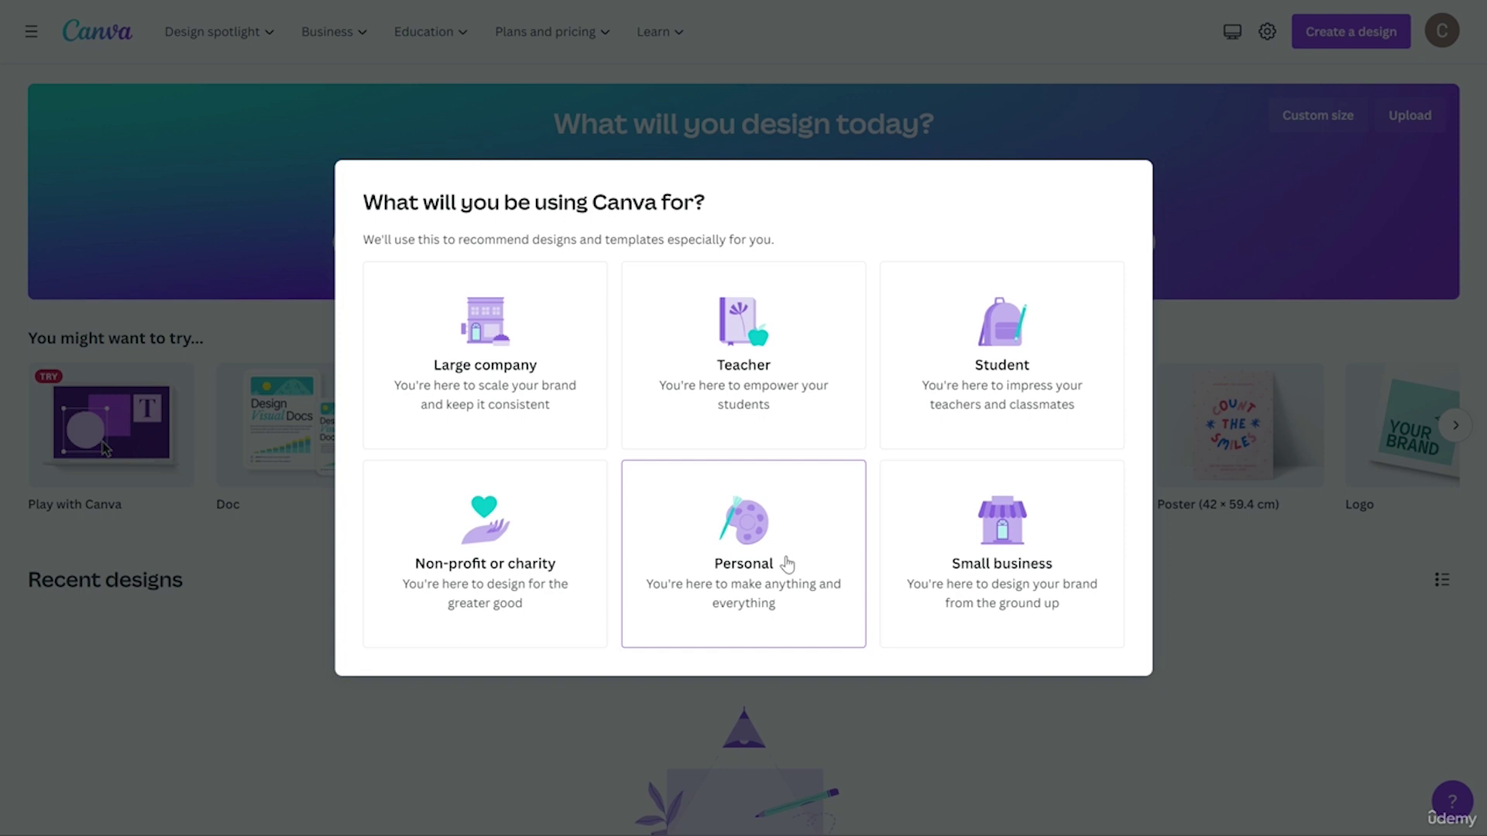
Step: Choose Personal as the usage type and decline the Canva Pro upgrade with Maybe Later
left_click(730, 611)
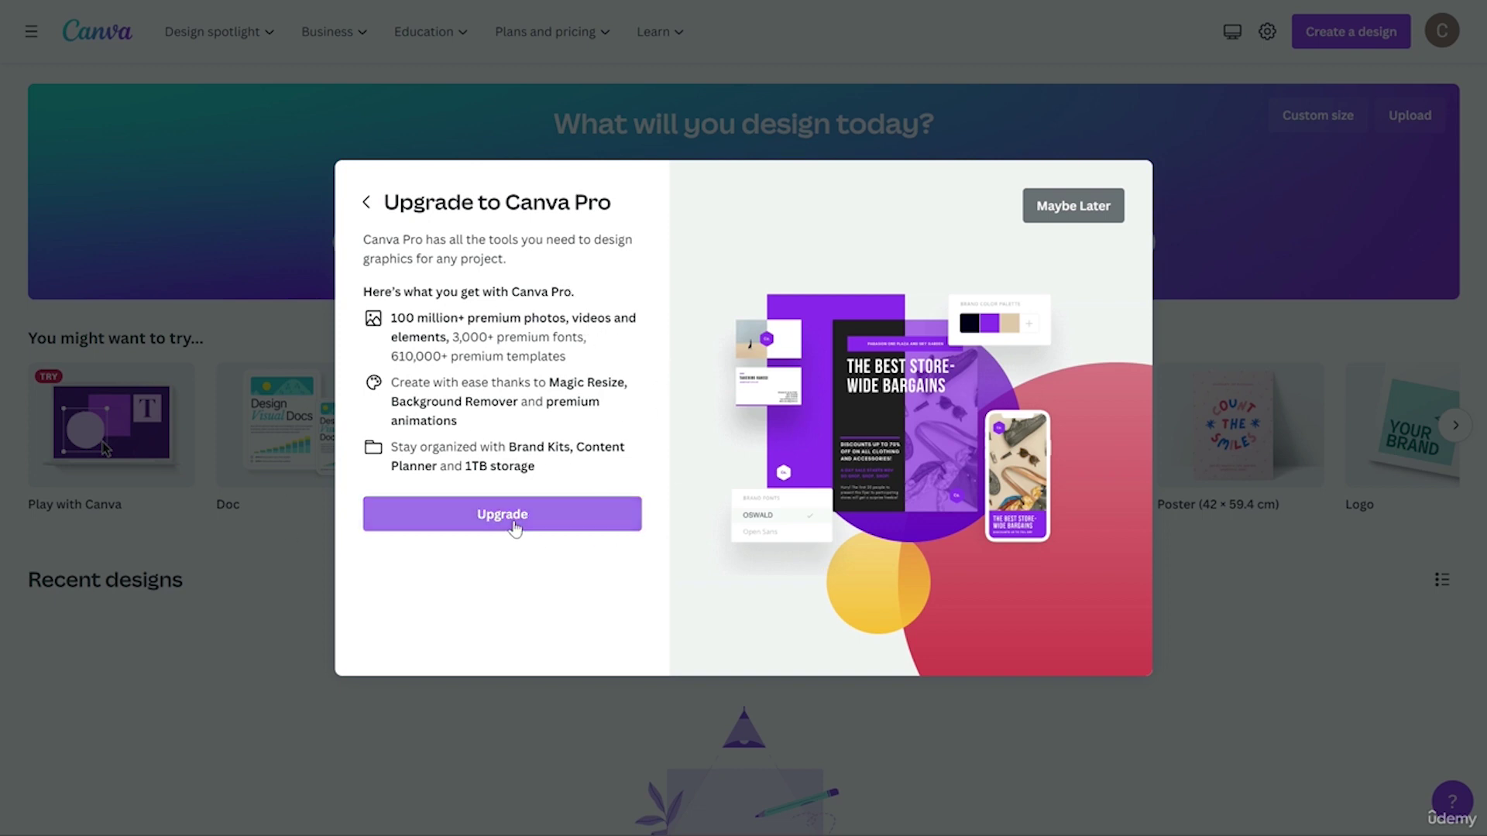
left_click(1092, 224)
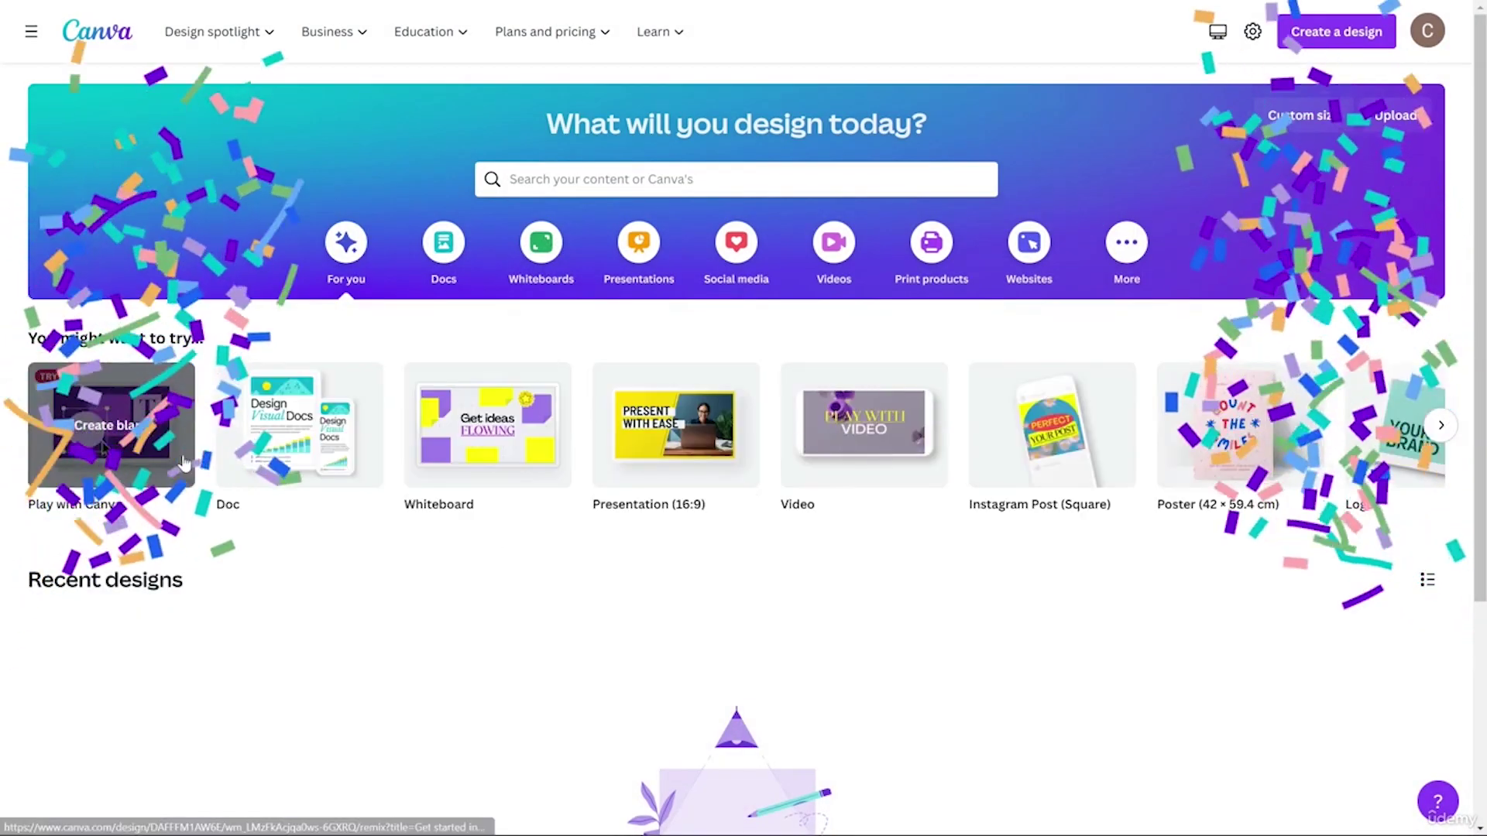
scroll(787, 395, "down", 4)
scroll(787, 394, "up", 4)
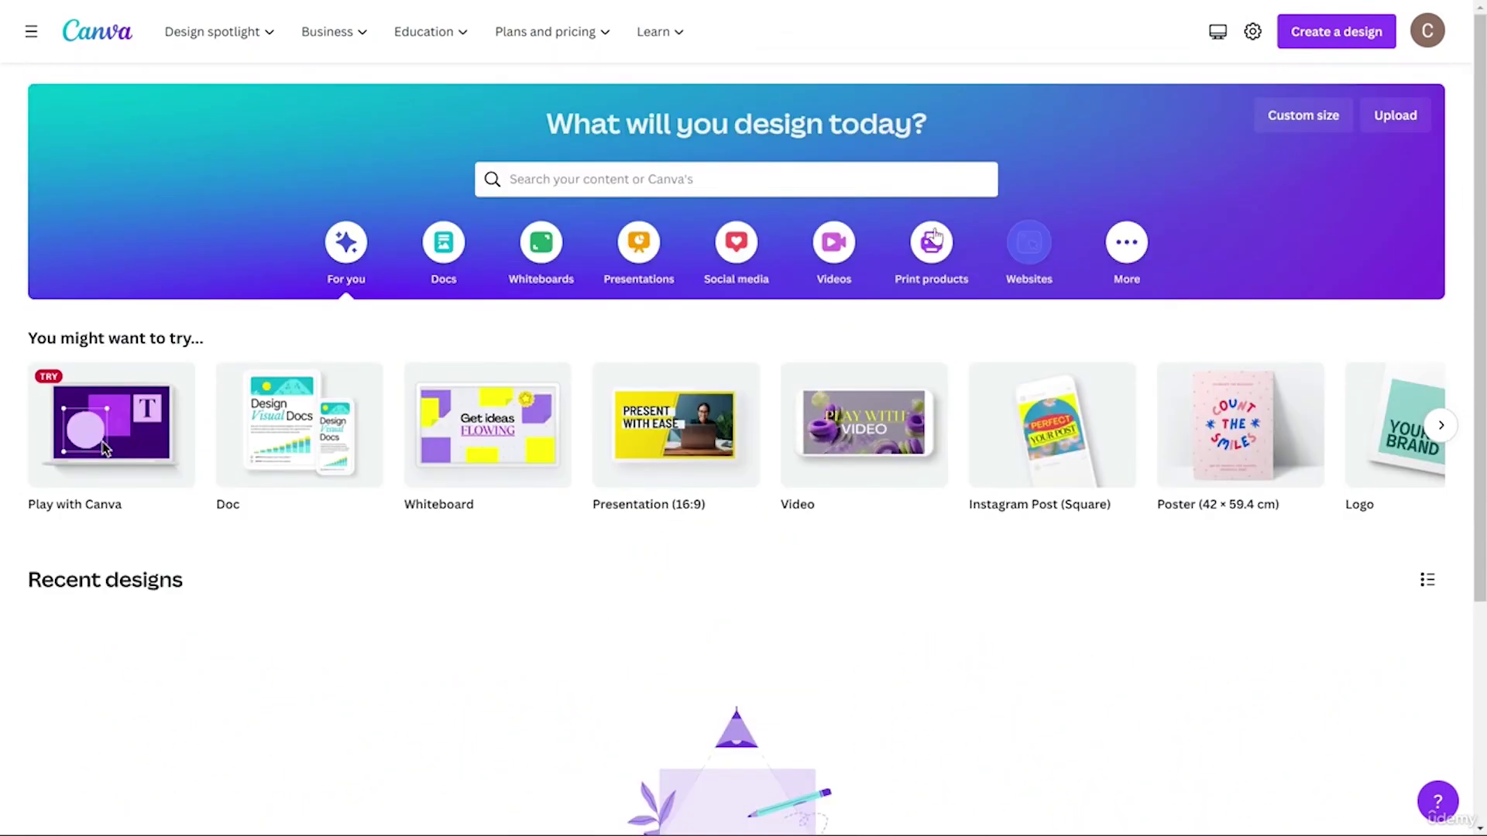
scroll(1007, 226, "down", 4)
scroll(903, 232, "up", 4)
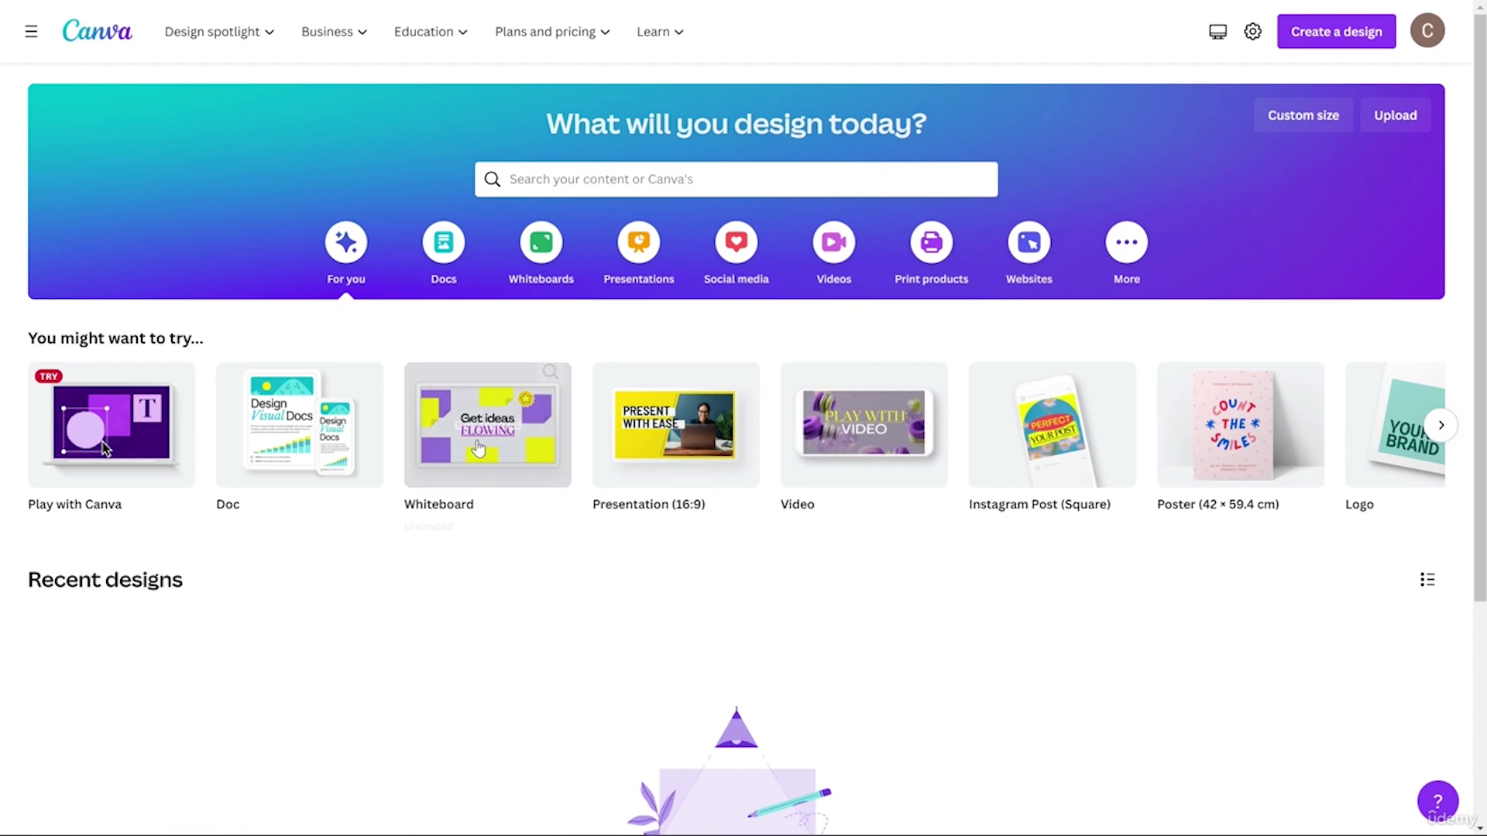
Step: Show the home search box suggestions, then dismiss them to view the home page
left_click(658, 181)
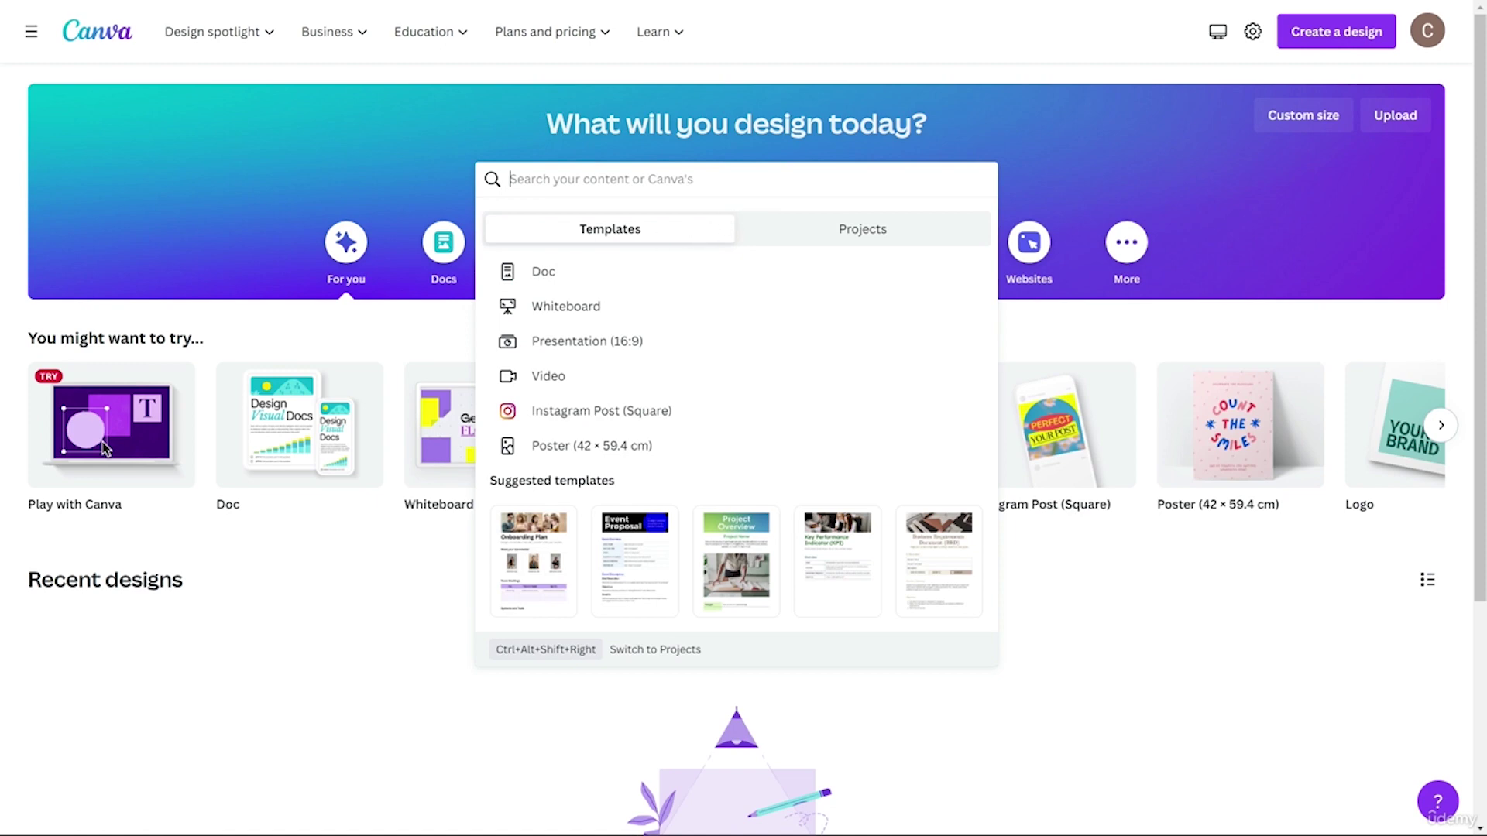
left_click(375, 554)
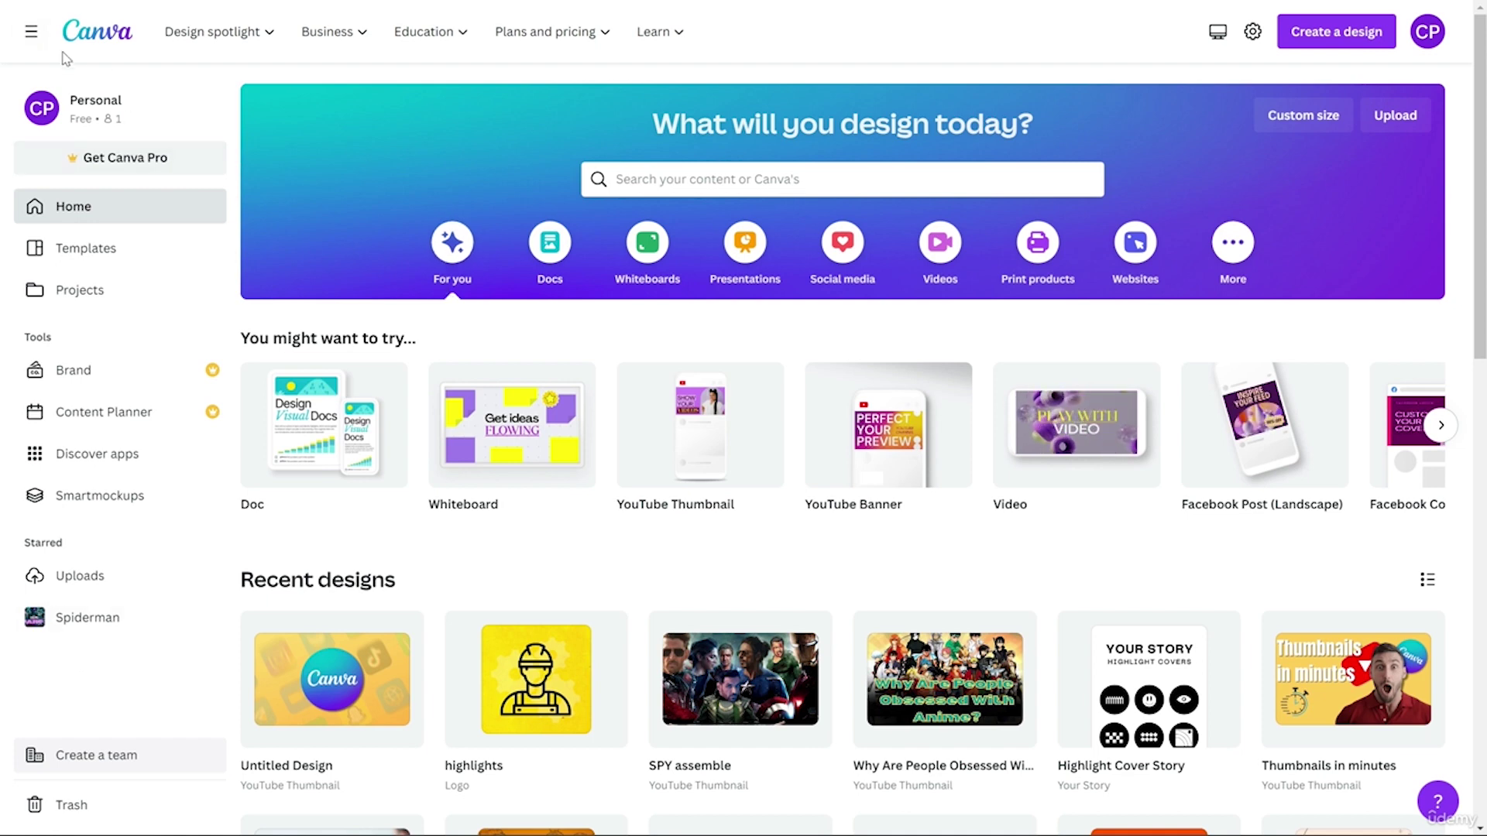
Step: Collapse and restore the side navigation, view and close the Canva Pro offer, then go to Templates
left_click(31, 41)
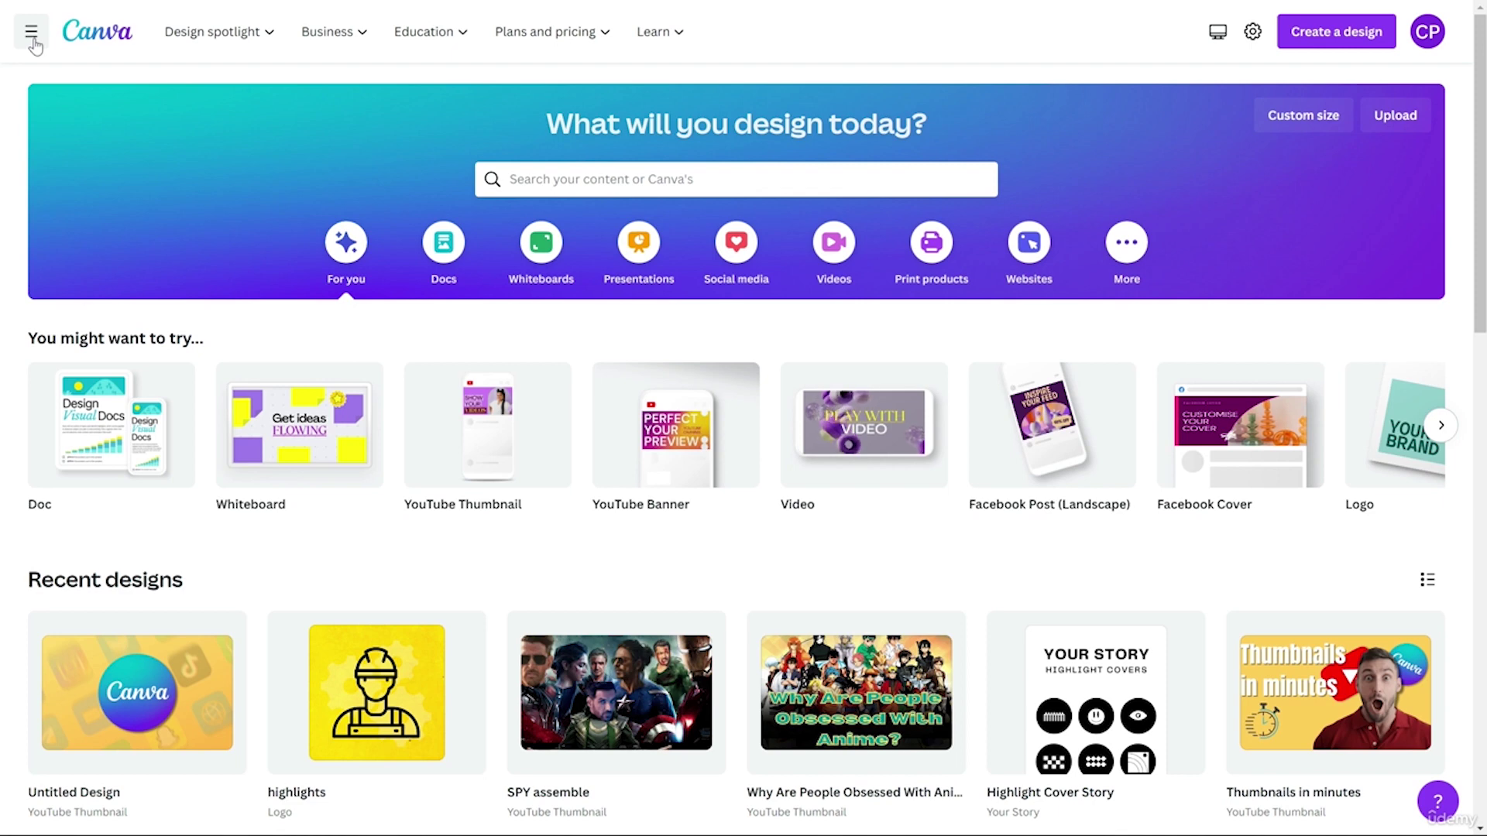
left_click(32, 43)
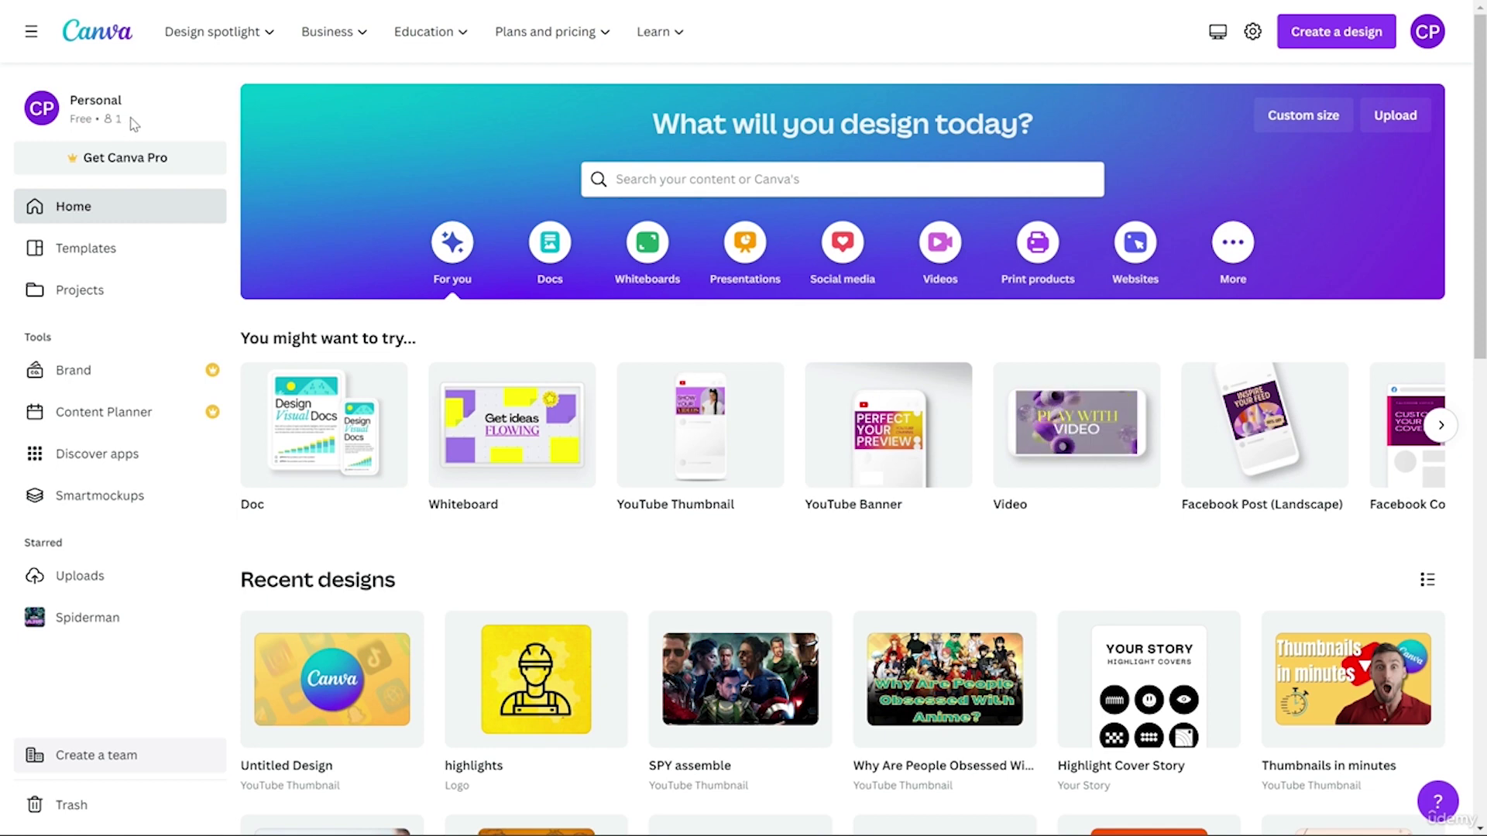
left_click(160, 173)
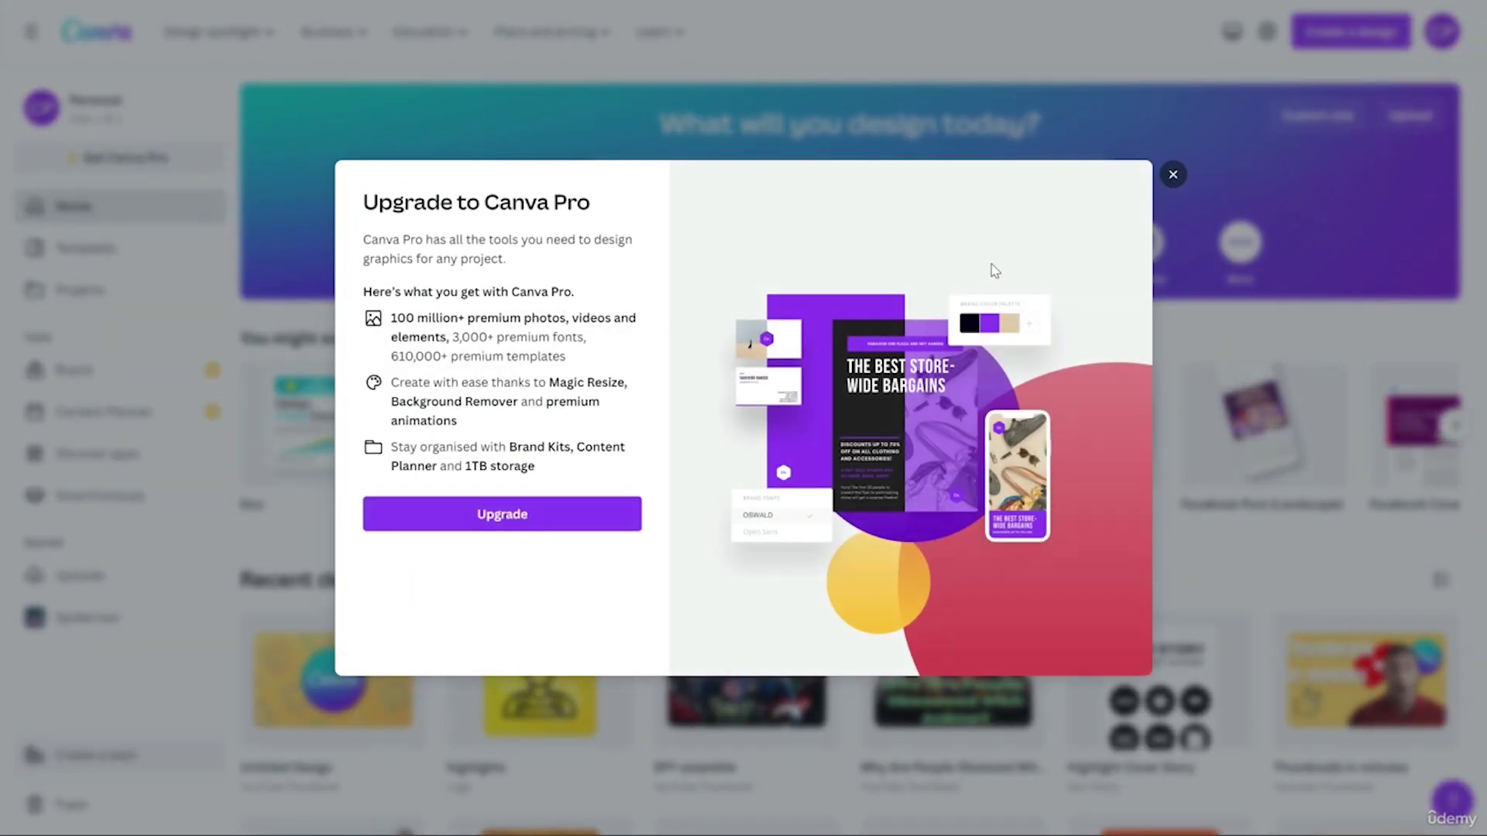
left_click(1168, 178)
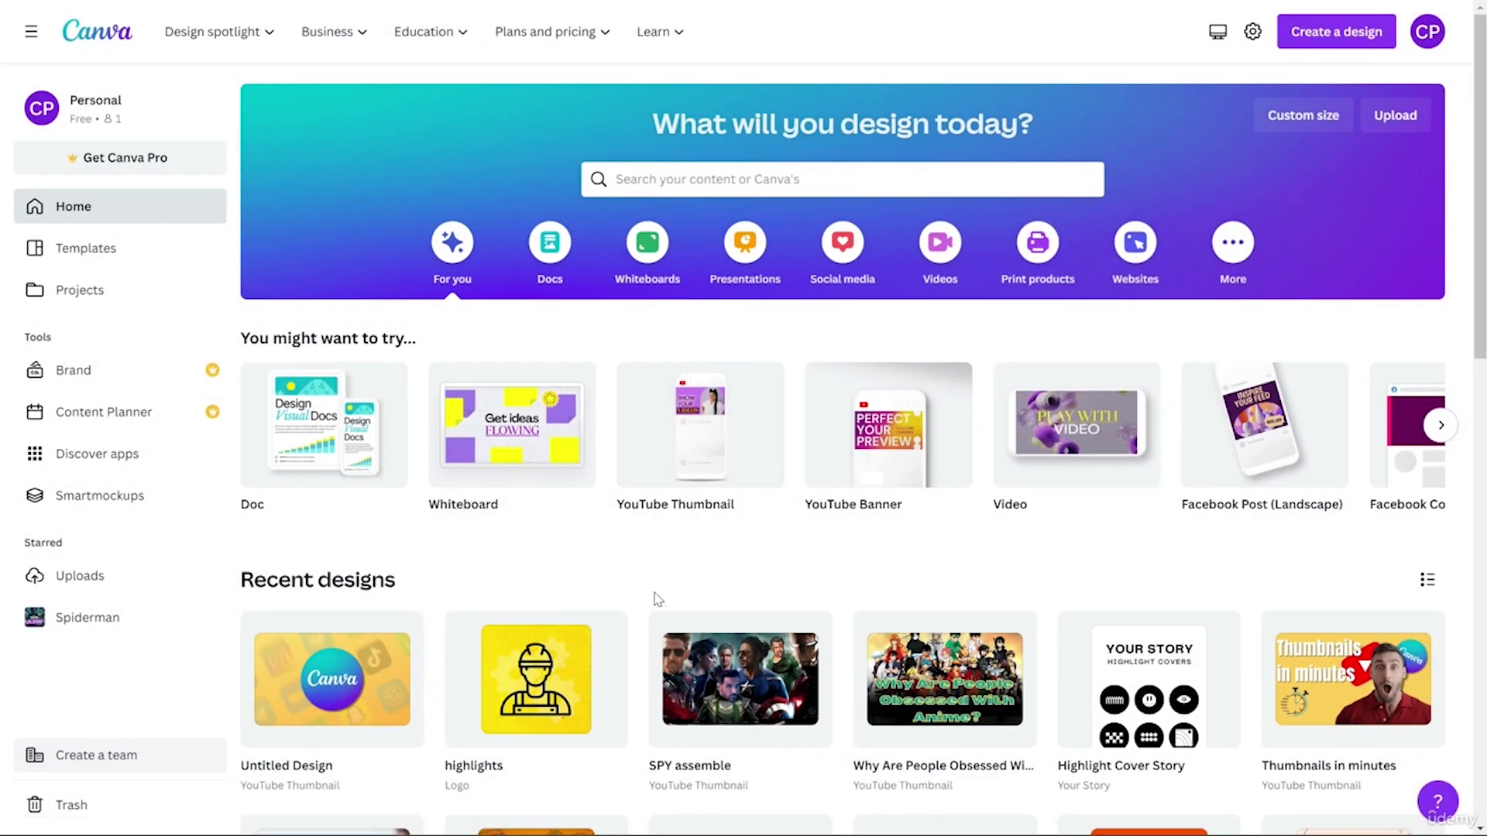
left_click(124, 250)
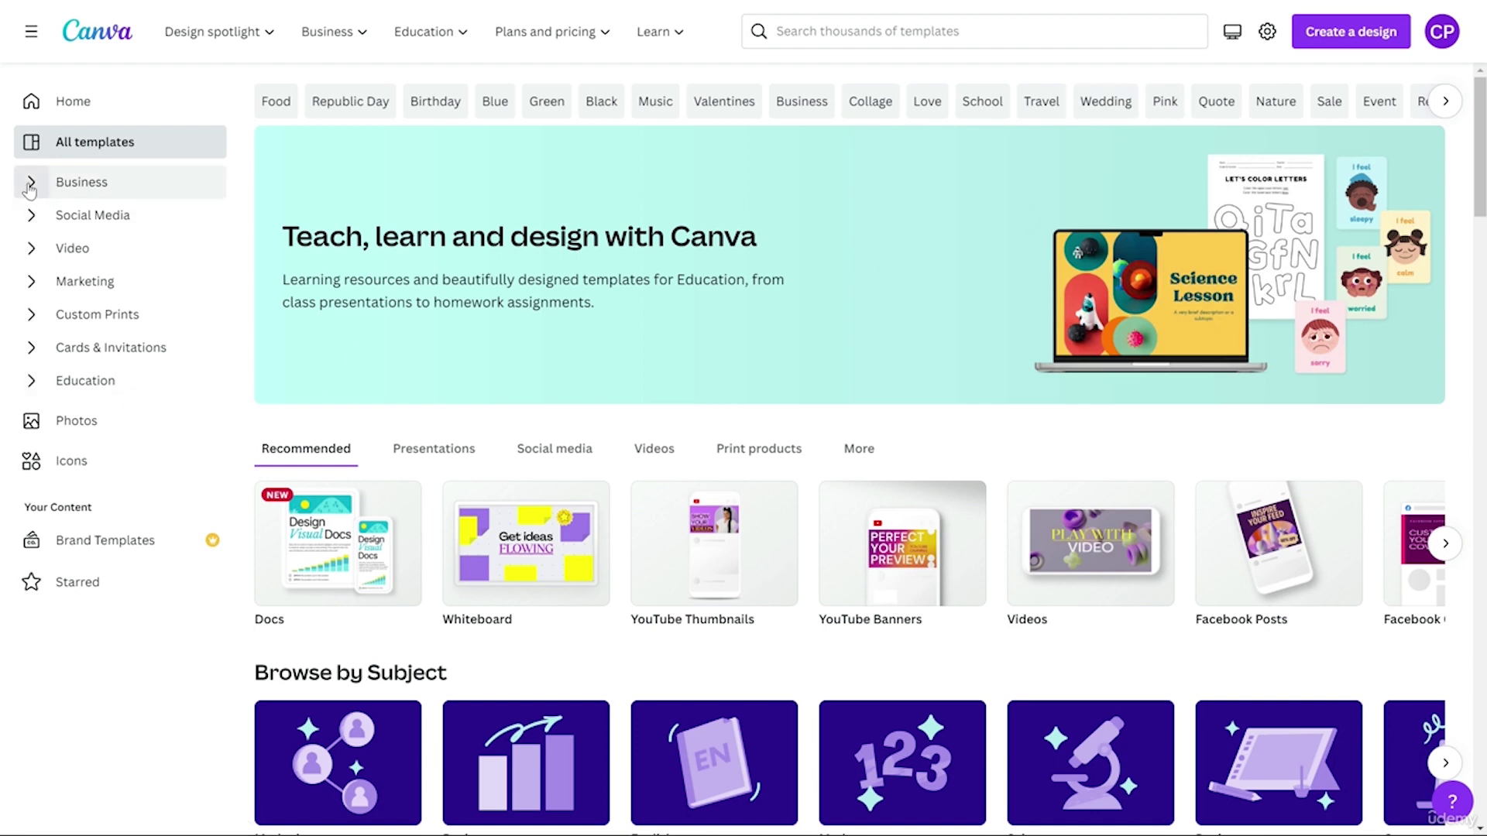
Step: Browse the Social Media Instagram Reel templates, then return to the Canva home page
left_click(32, 214)
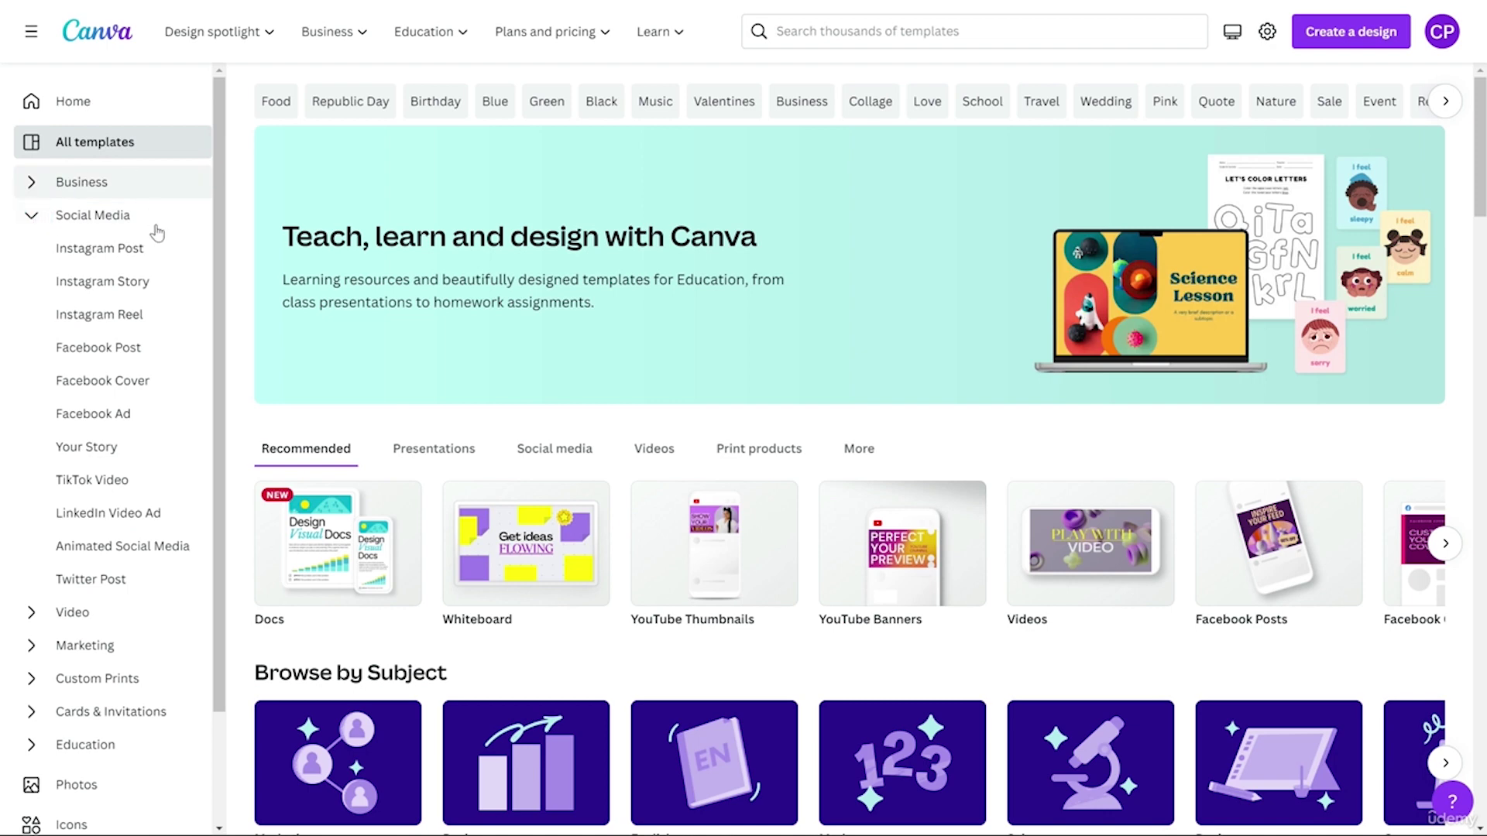
left_click(120, 317)
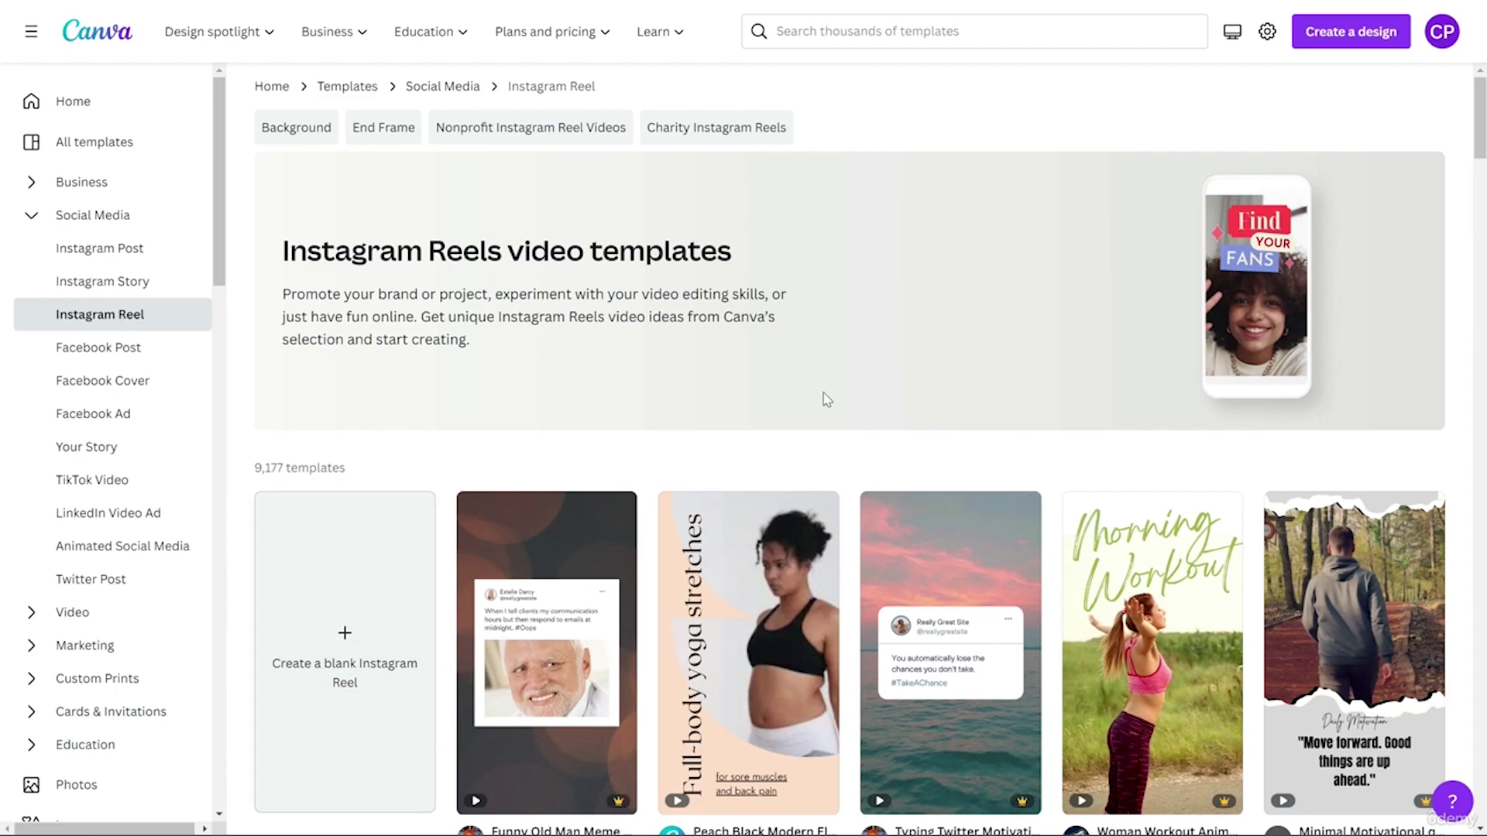
scroll(990, 313, "down", 5)
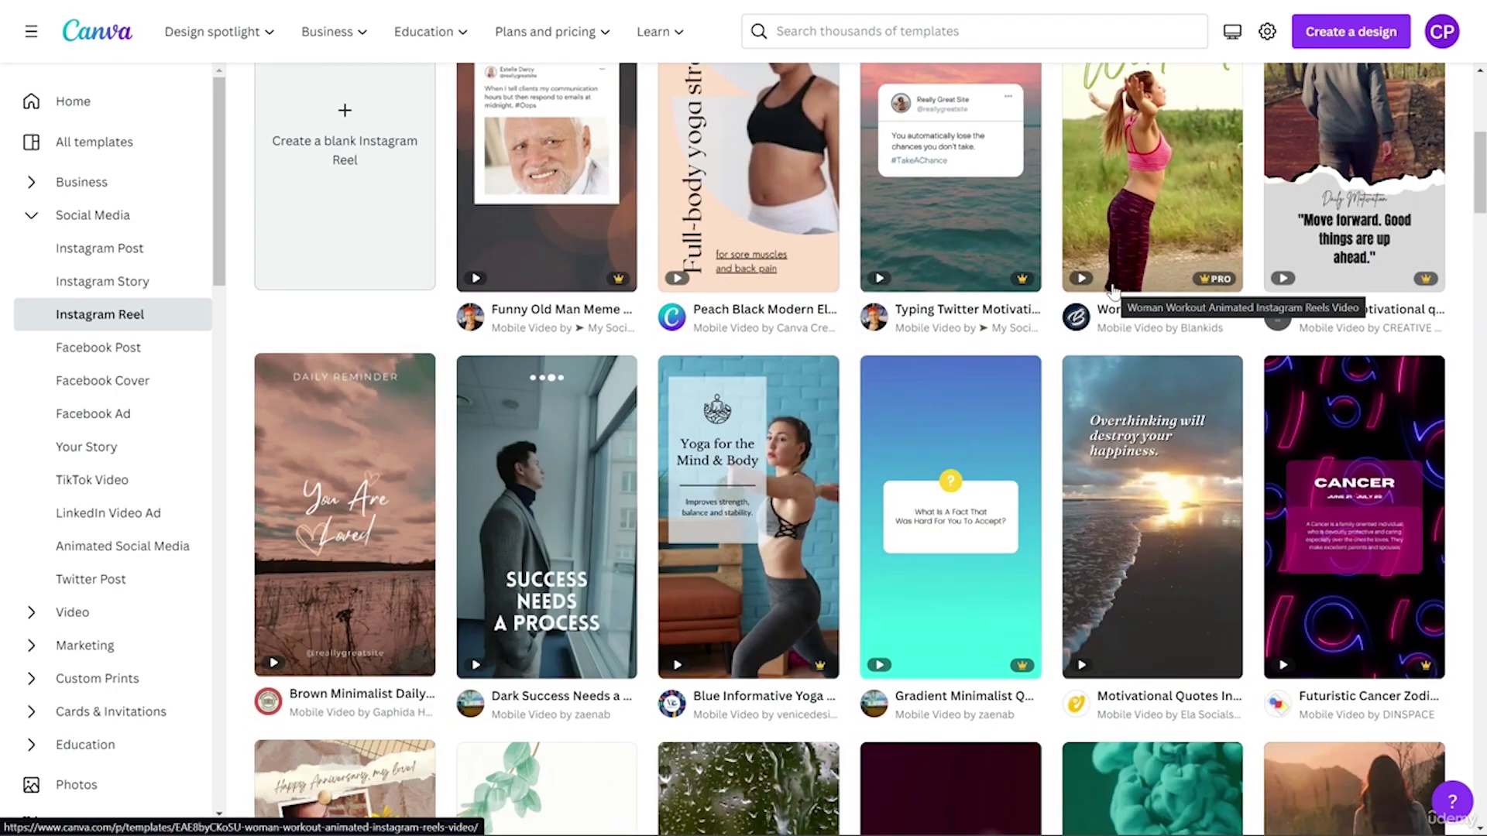
scroll(1113, 291, "down", 6)
scroll(1113, 290, "up", 11)
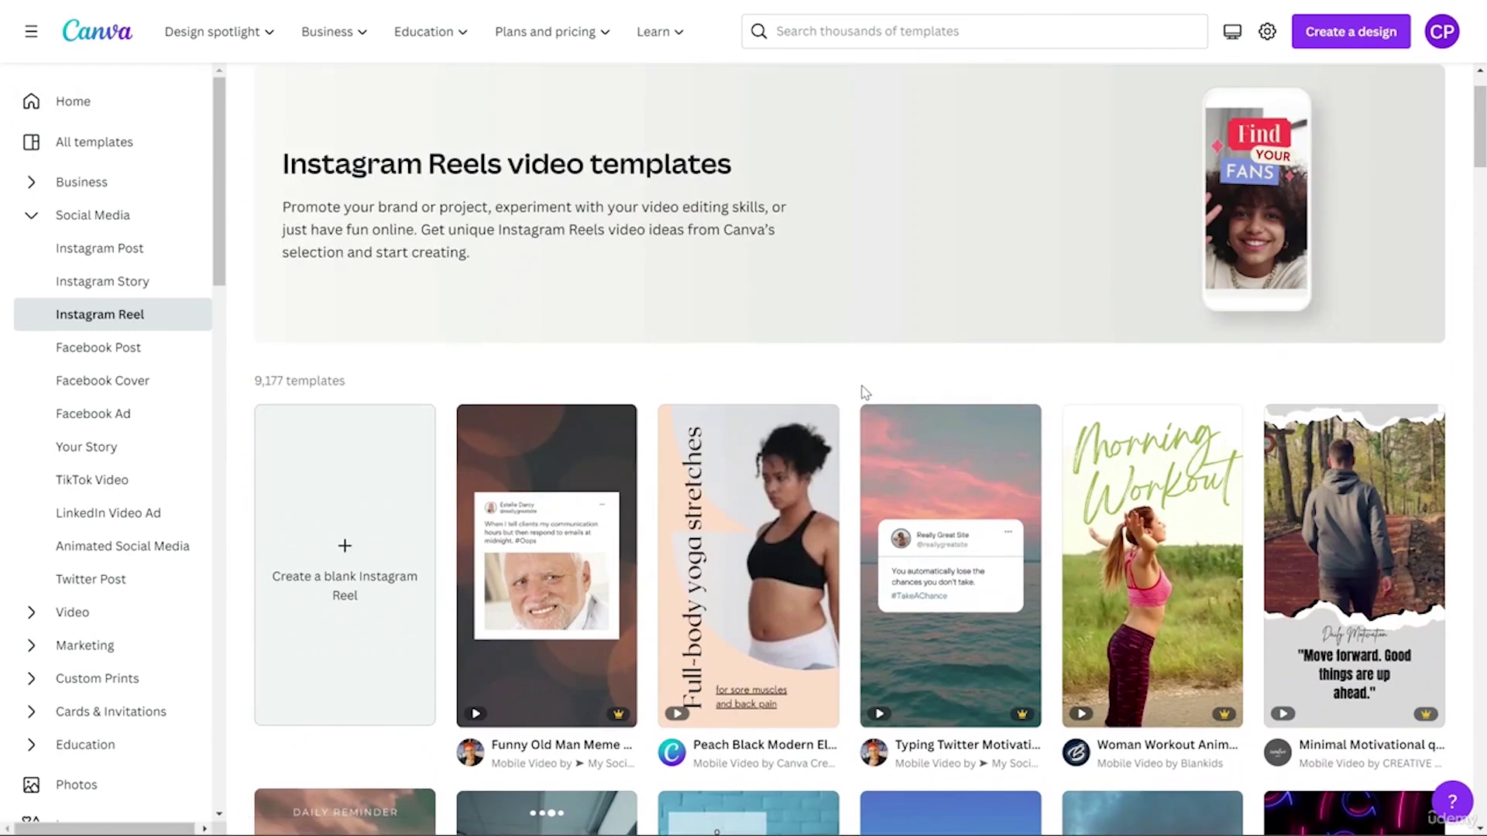
left_click(83, 38)
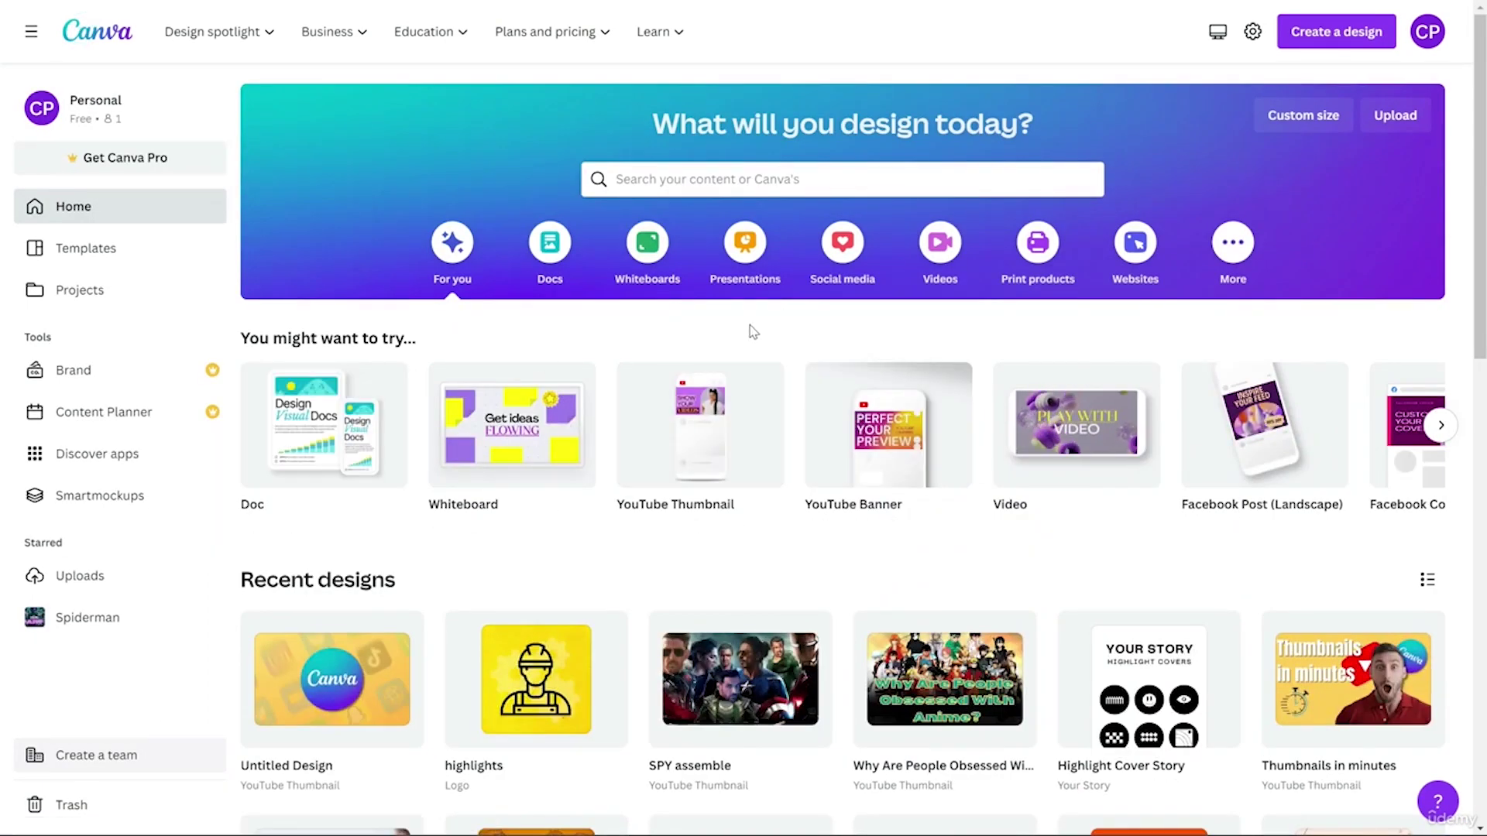
Step: View the Projects page and the Brand kit, ending on the February 2023 Content Planner
left_click(98, 293)
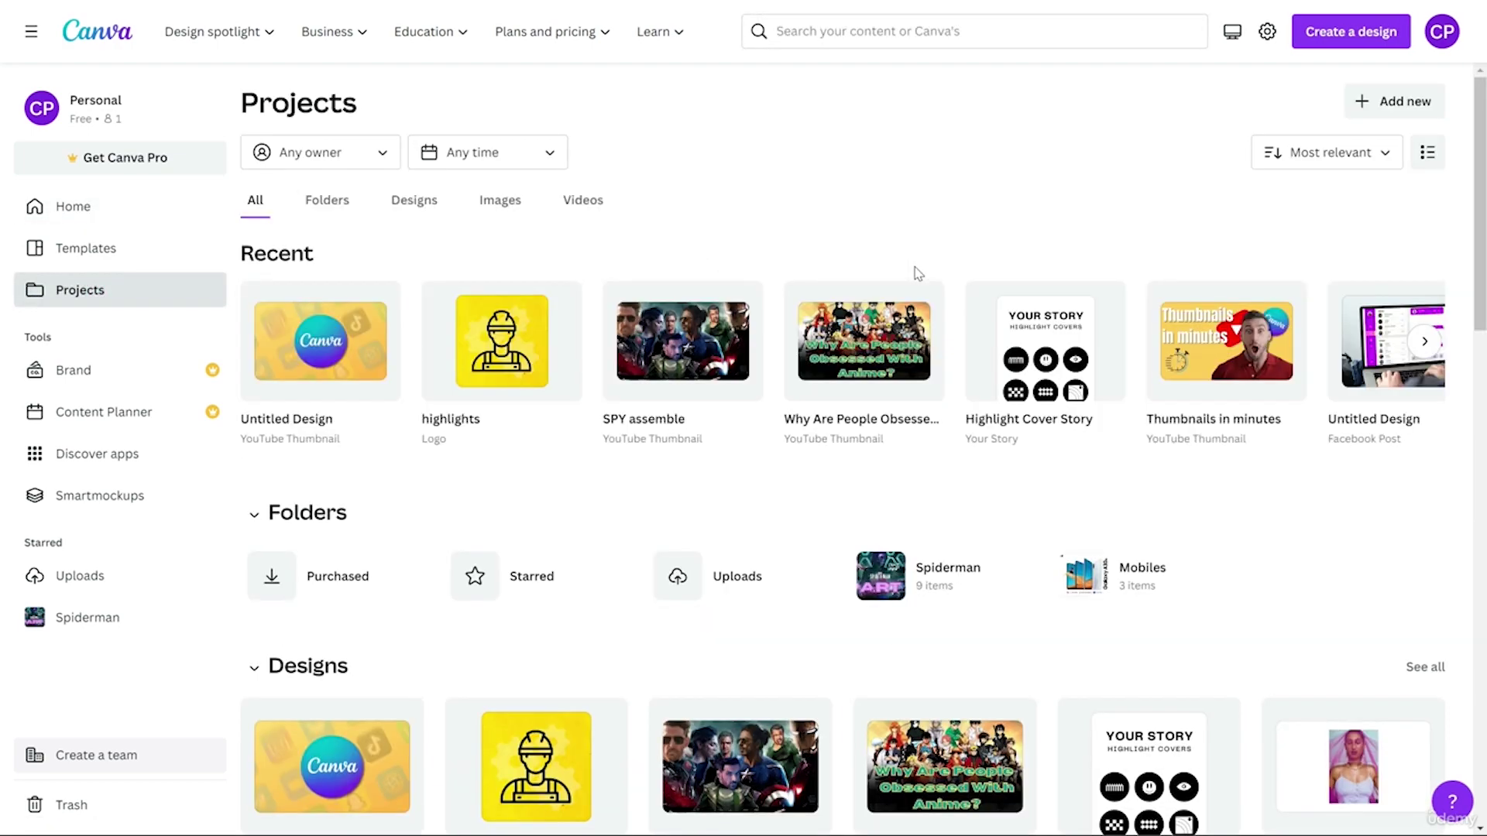
scroll(918, 272, "down", 3)
scroll(917, 272, "up", 3)
left_click(117, 378)
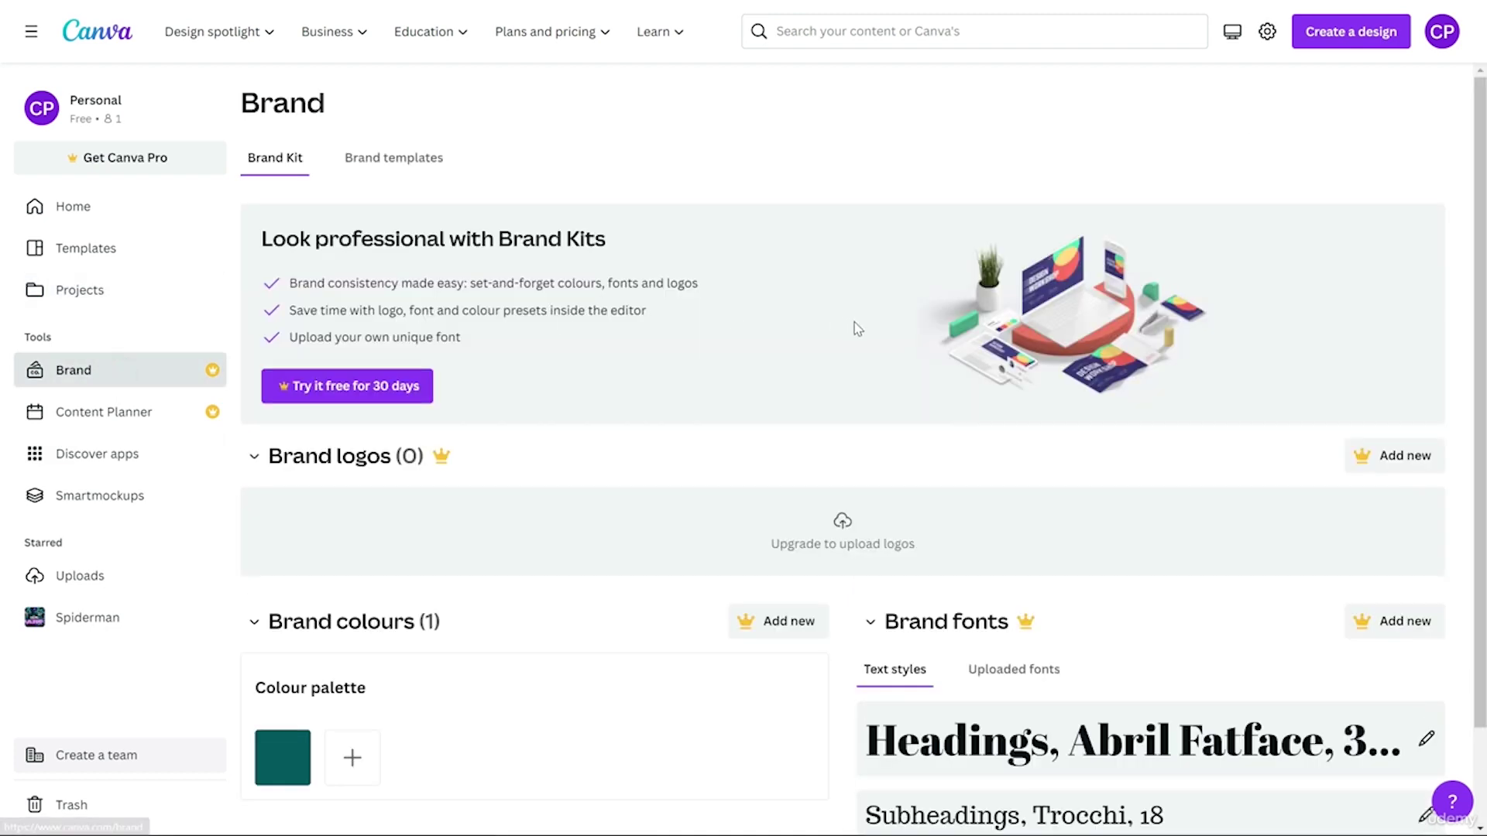
scroll(857, 326, "down", 2)
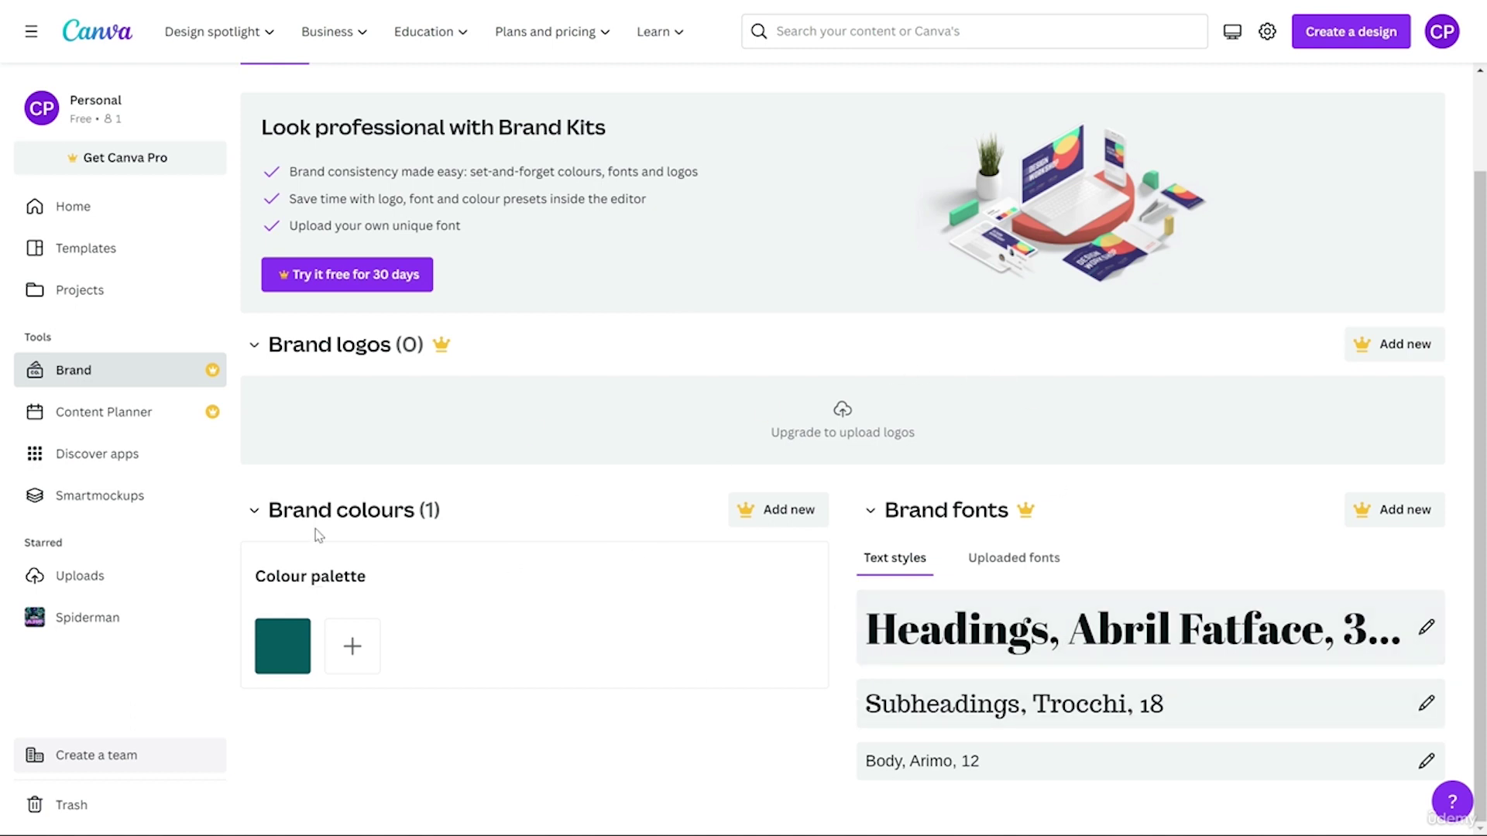
left_click(117, 429)
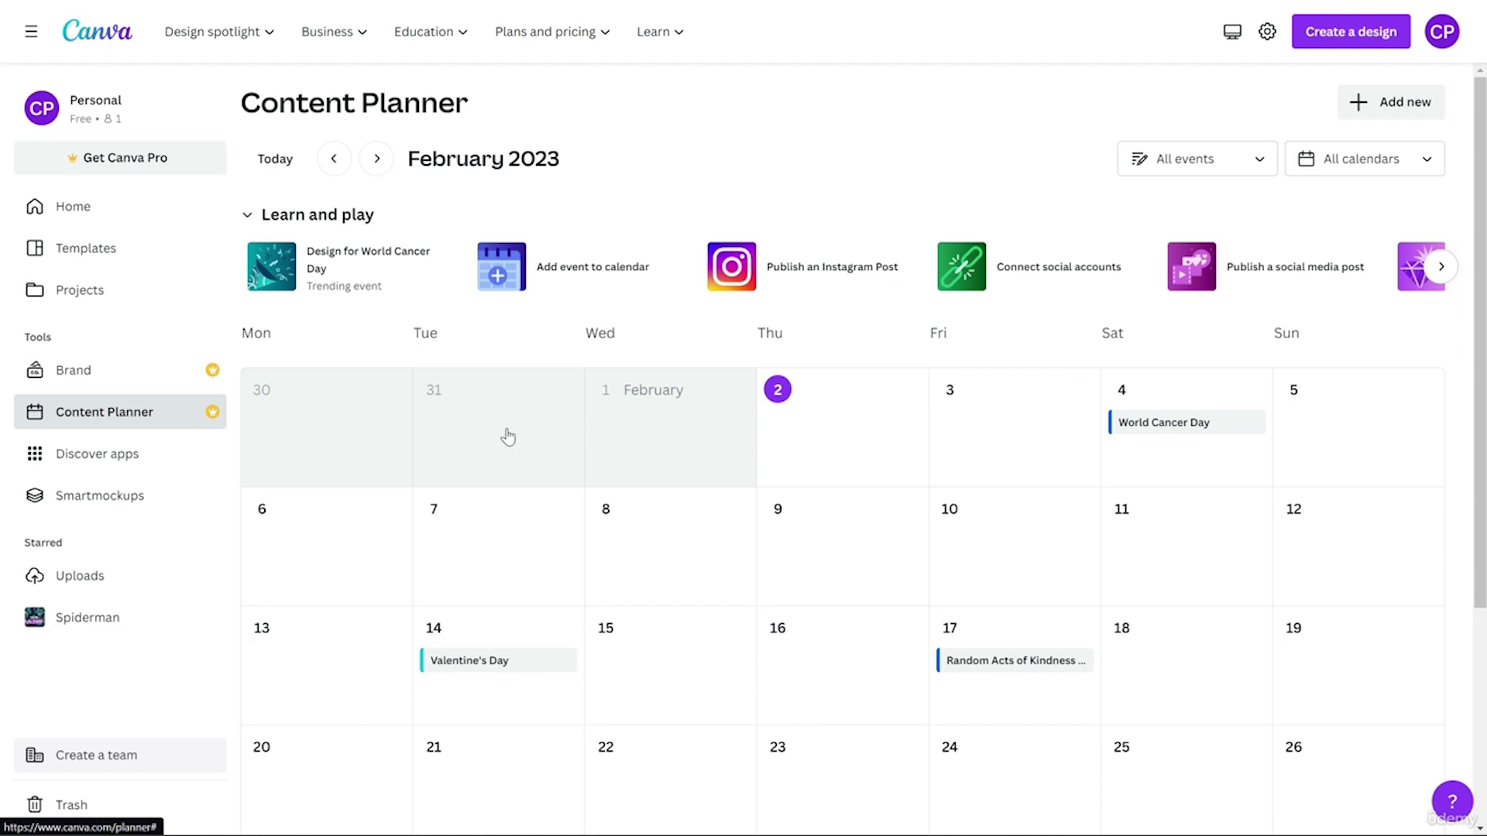
Step: Scroll through the Discover apps list, then go to the Smartmockups page
left_click(98, 465)
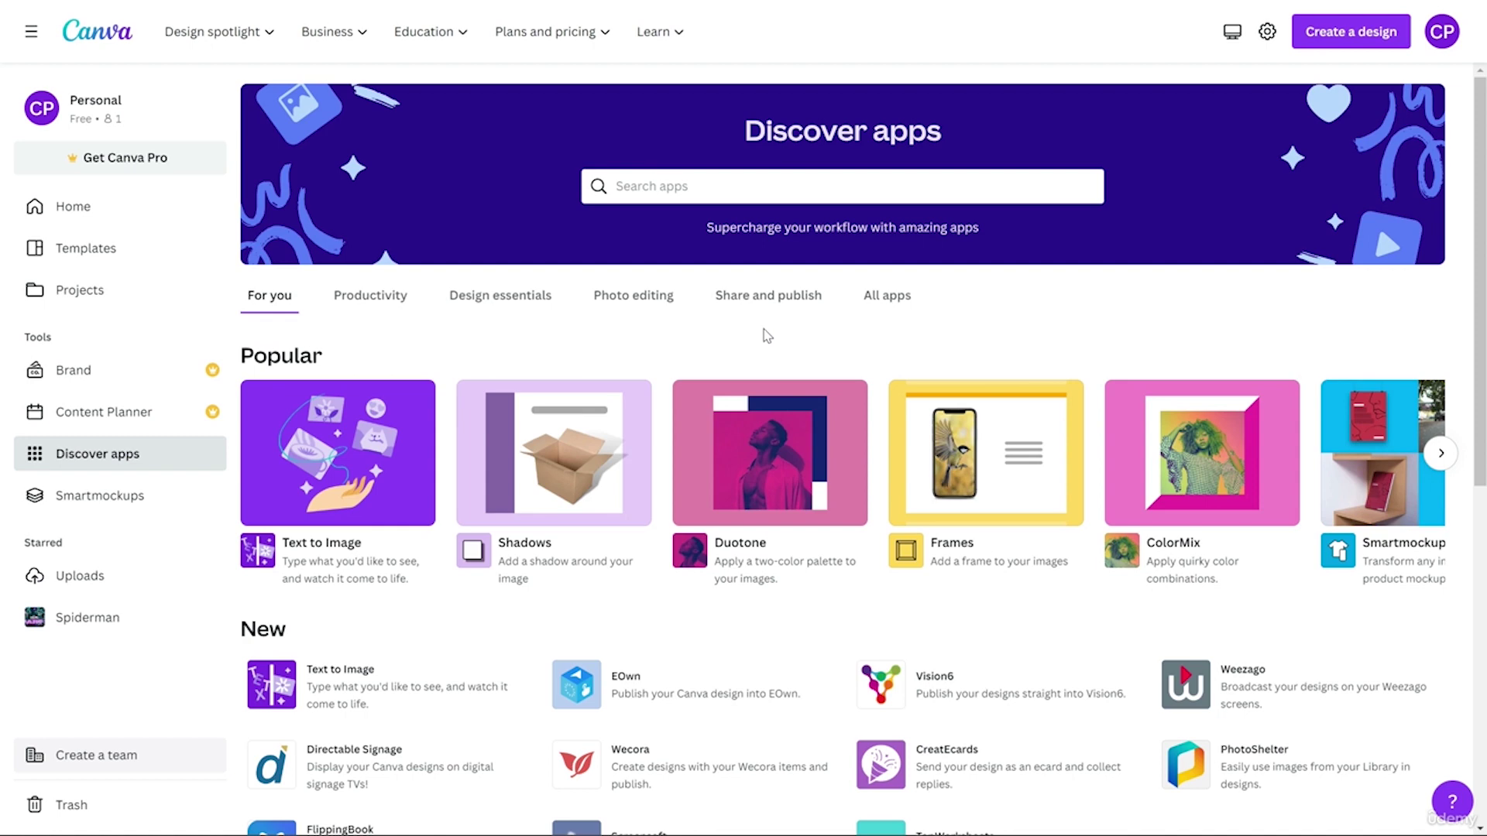
scroll(597, 388, "down", 3)
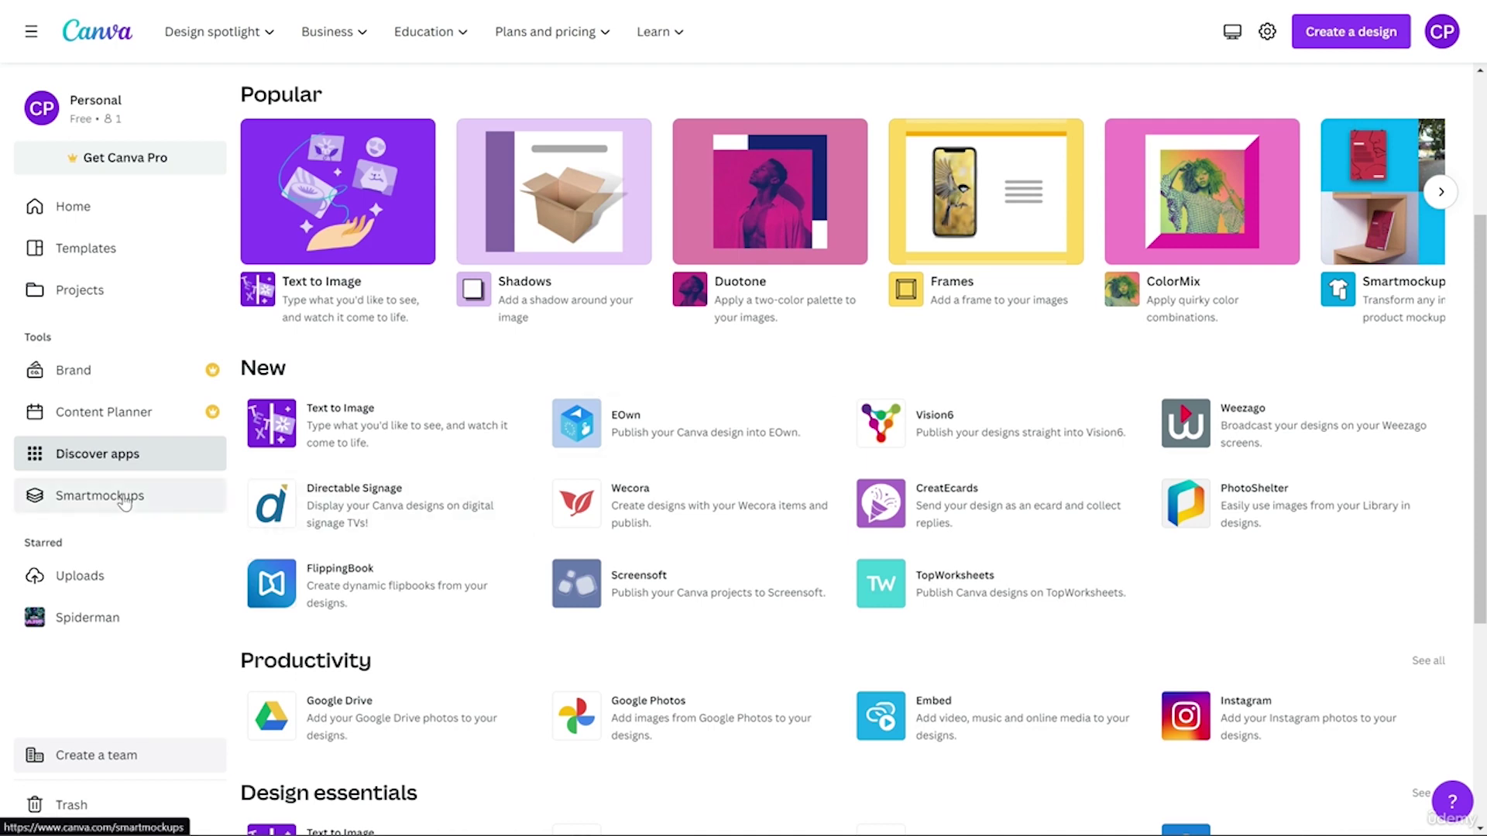
left_click(186, 499)
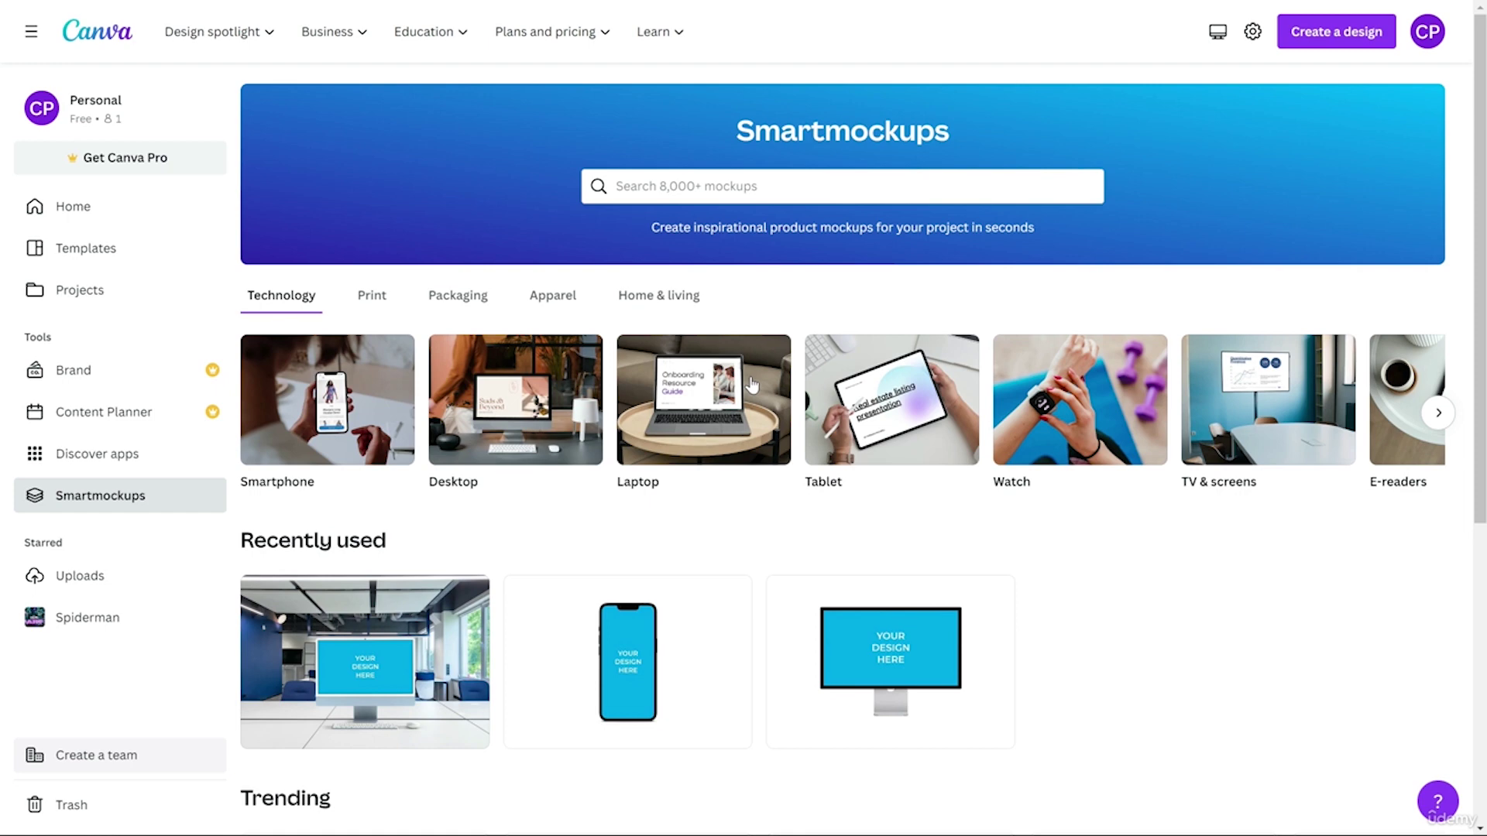
scroll(1015, 464, "down", 6)
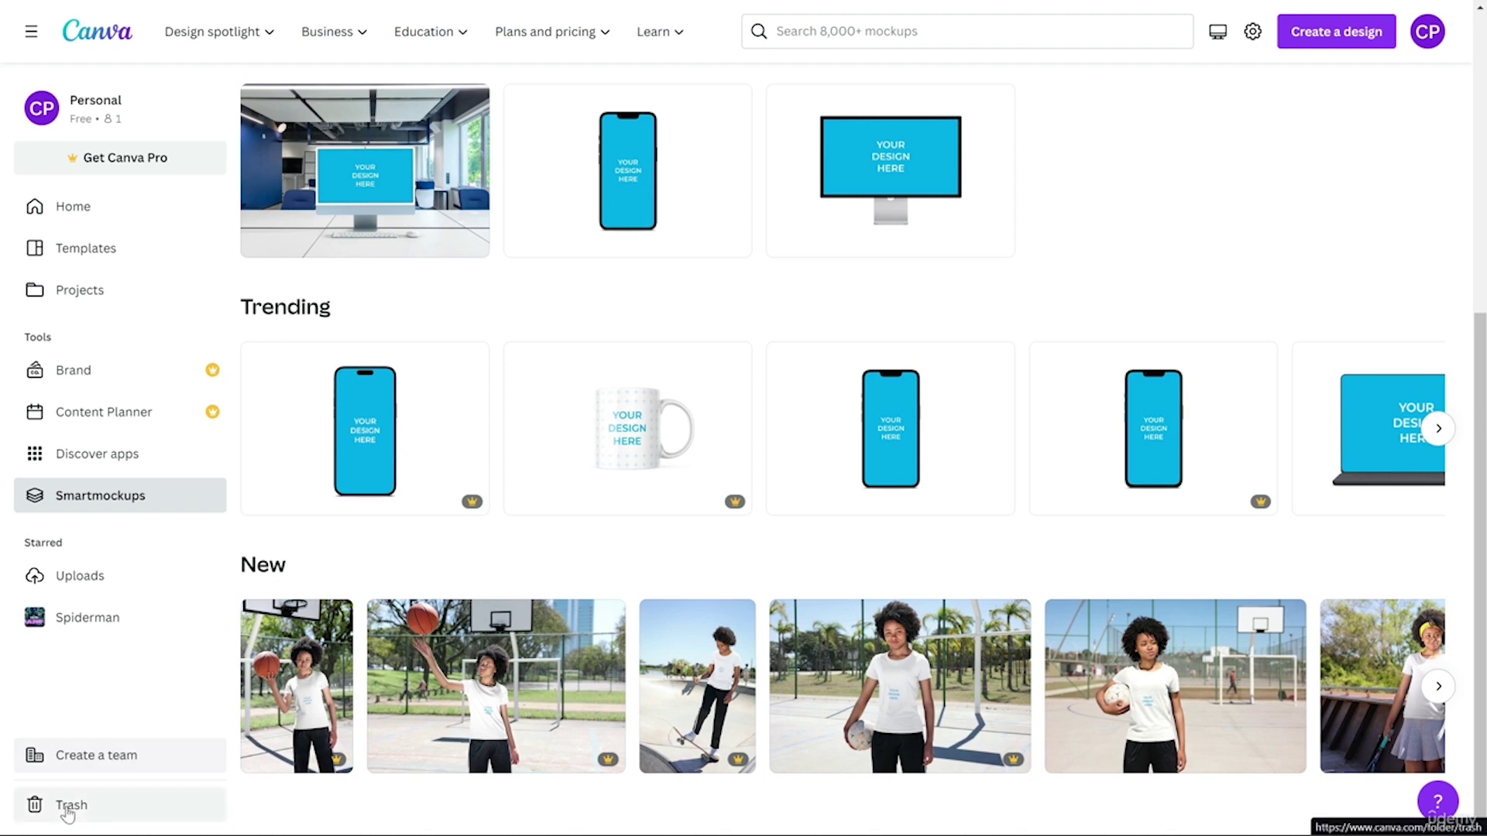
Step: Return to the Home page and show the Design spotlight and Plans and pricing menus
left_click(97, 32)
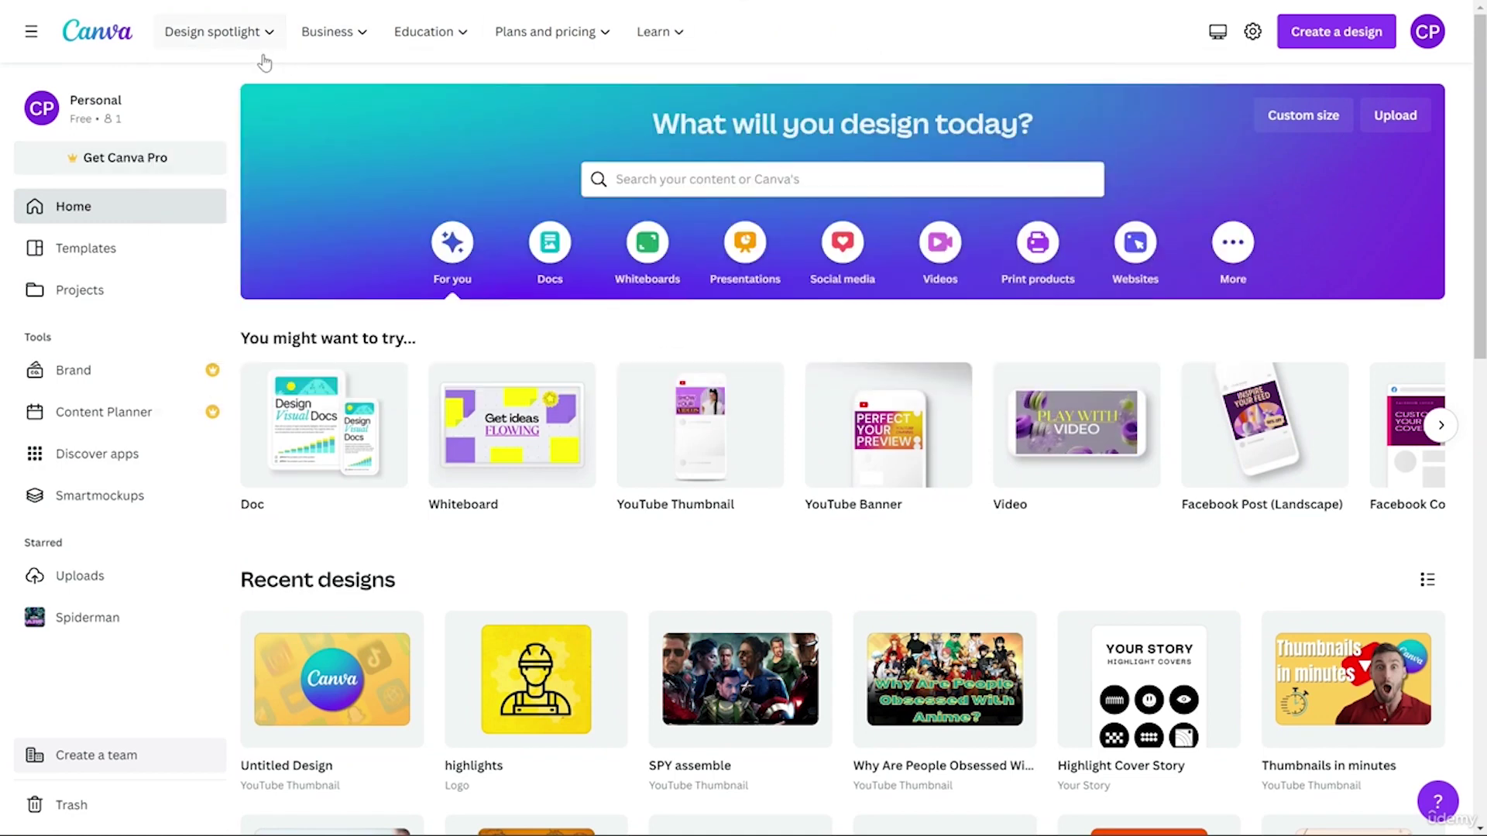
mouse_move(248, 53)
mouse_move(535, 45)
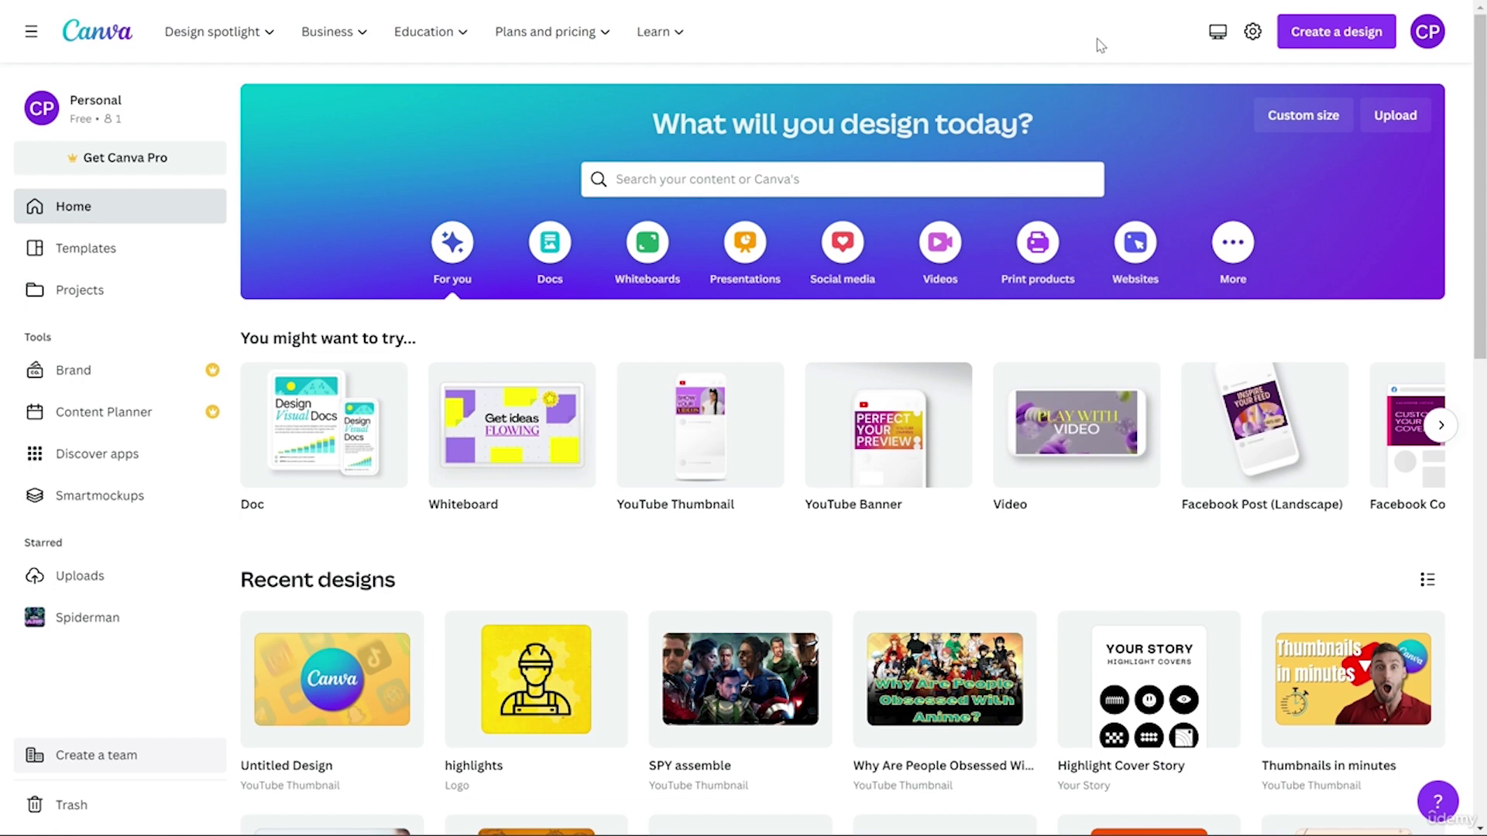
Step: Scroll the account settings through the Theme options, then show the Login & security page
left_click(1247, 39)
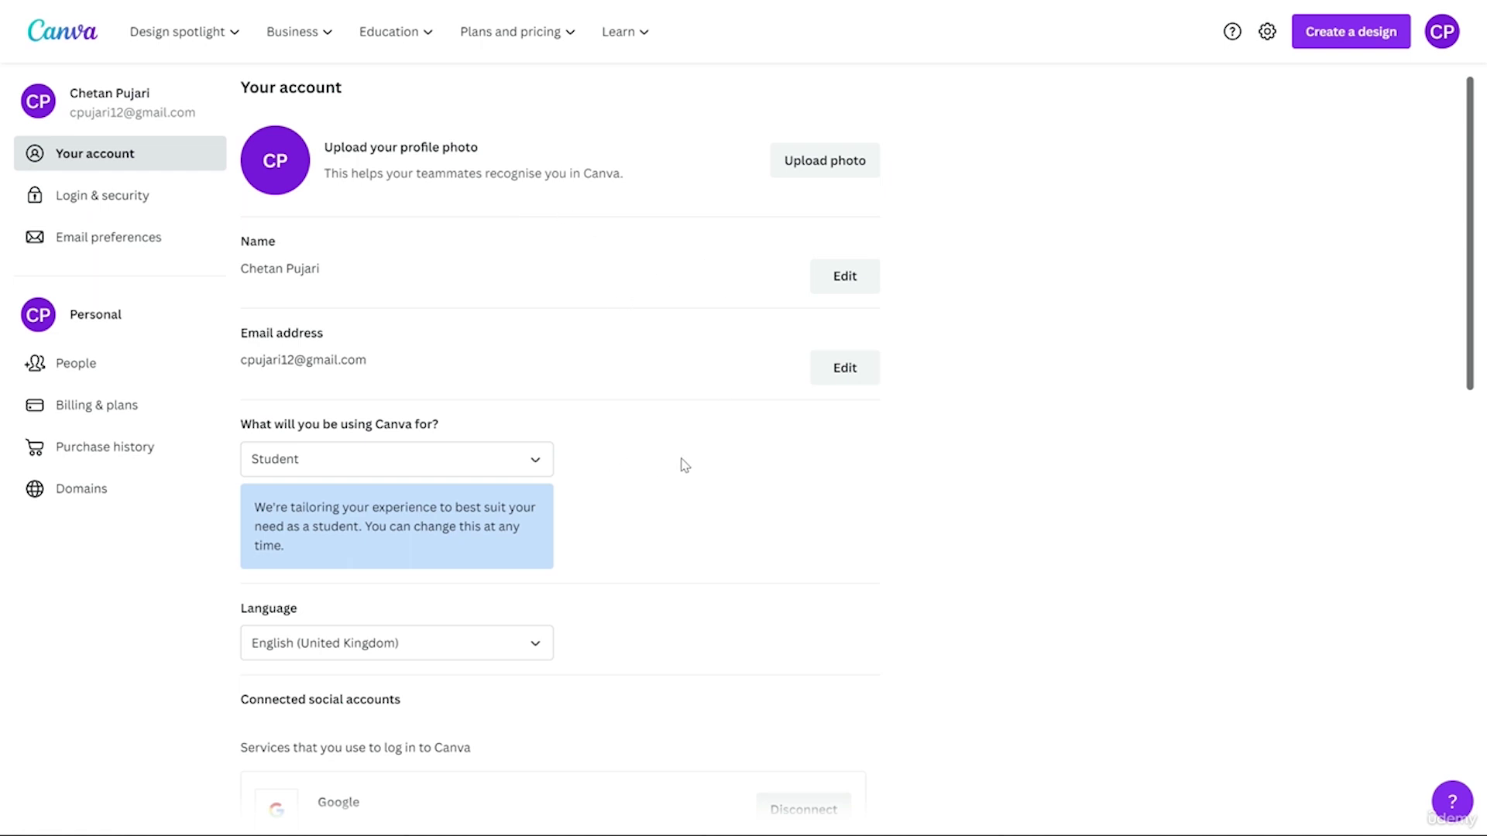
scroll(678, 464, "down", 5)
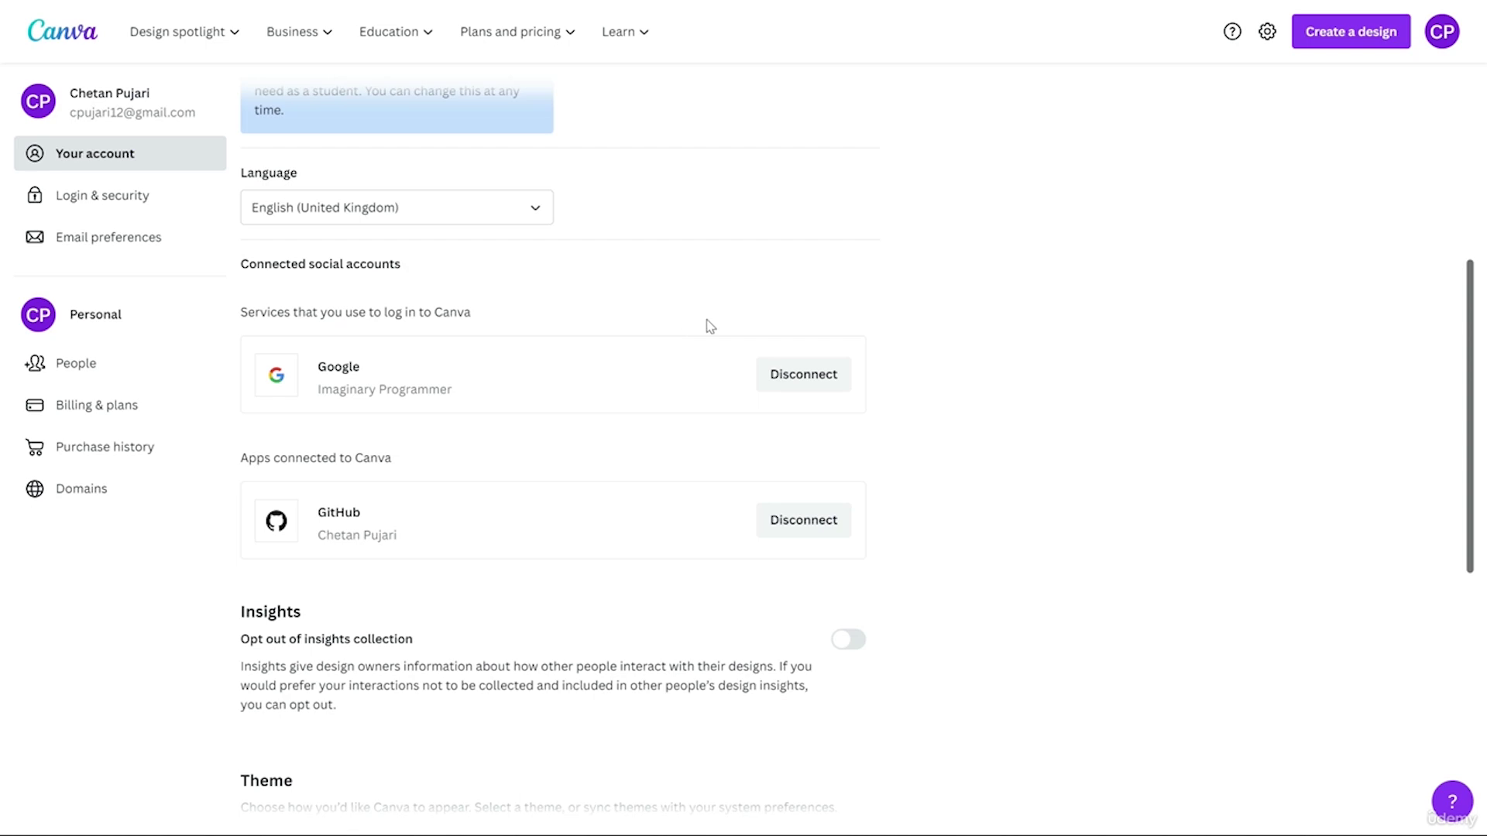
scroll(800, 324, "down", 4)
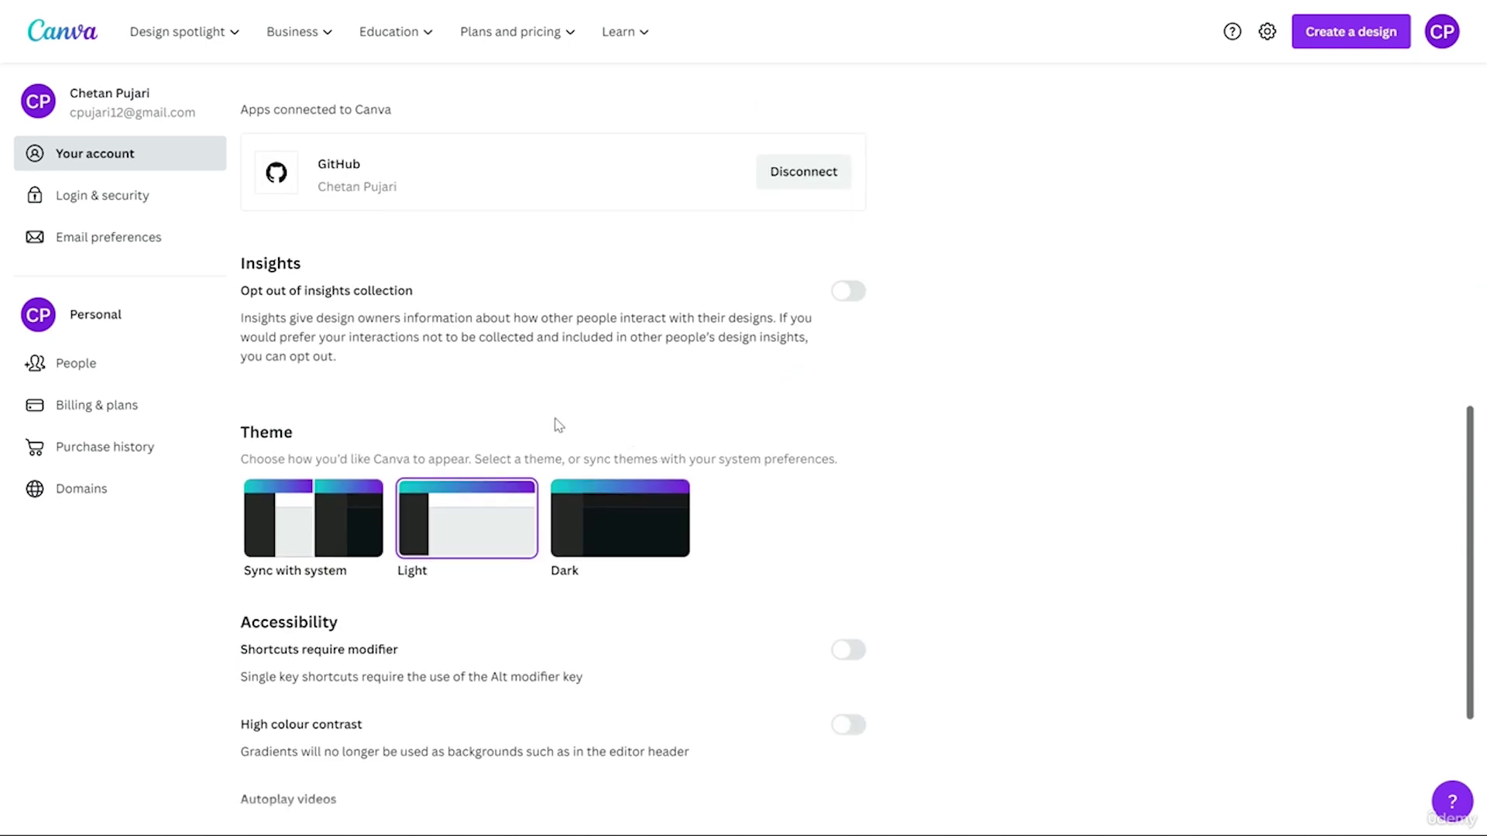
scroll(485, 271, "up", 2)
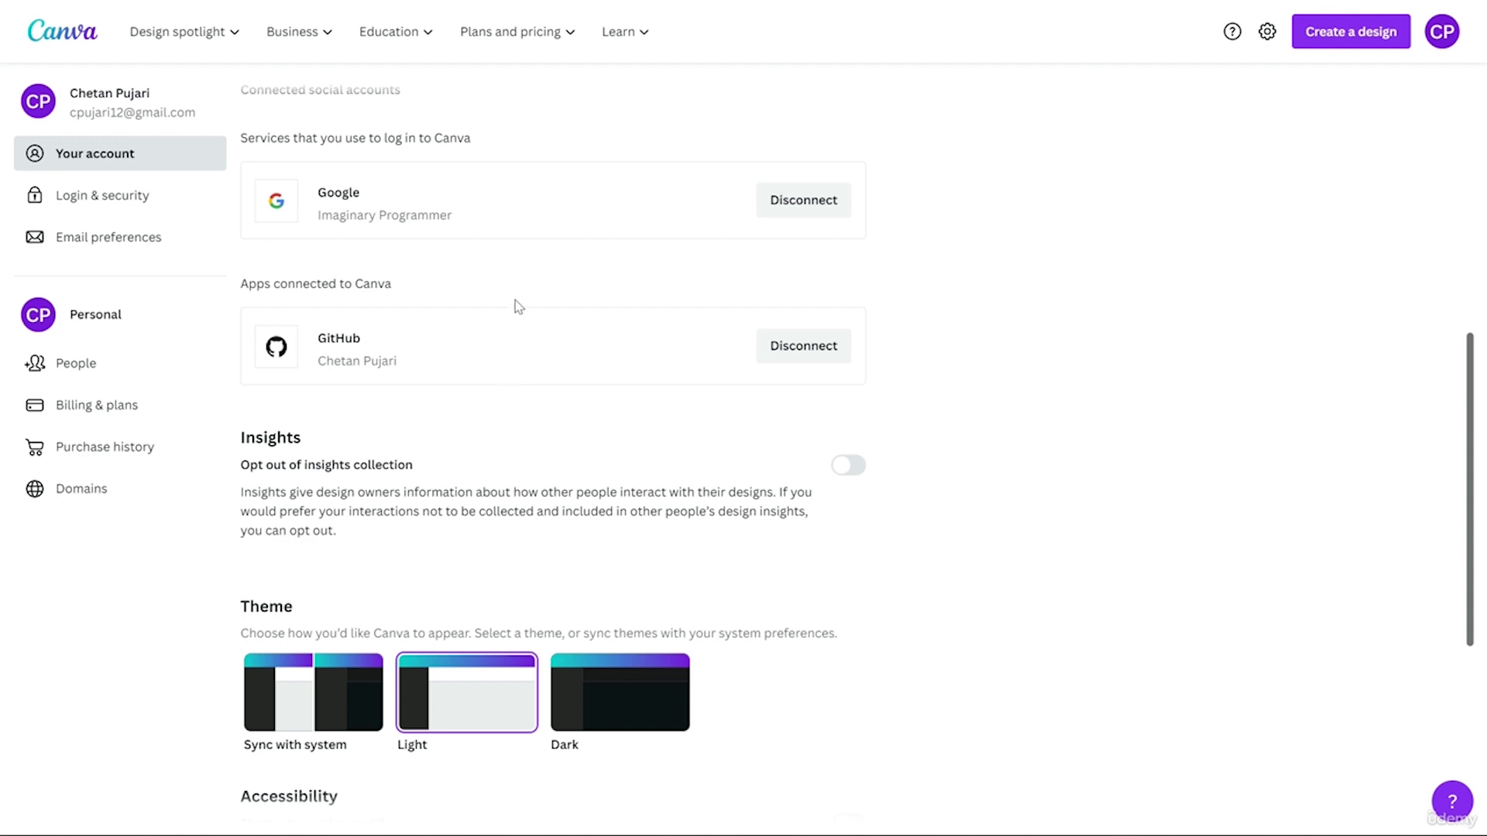
scroll(571, 316, "down", 2)
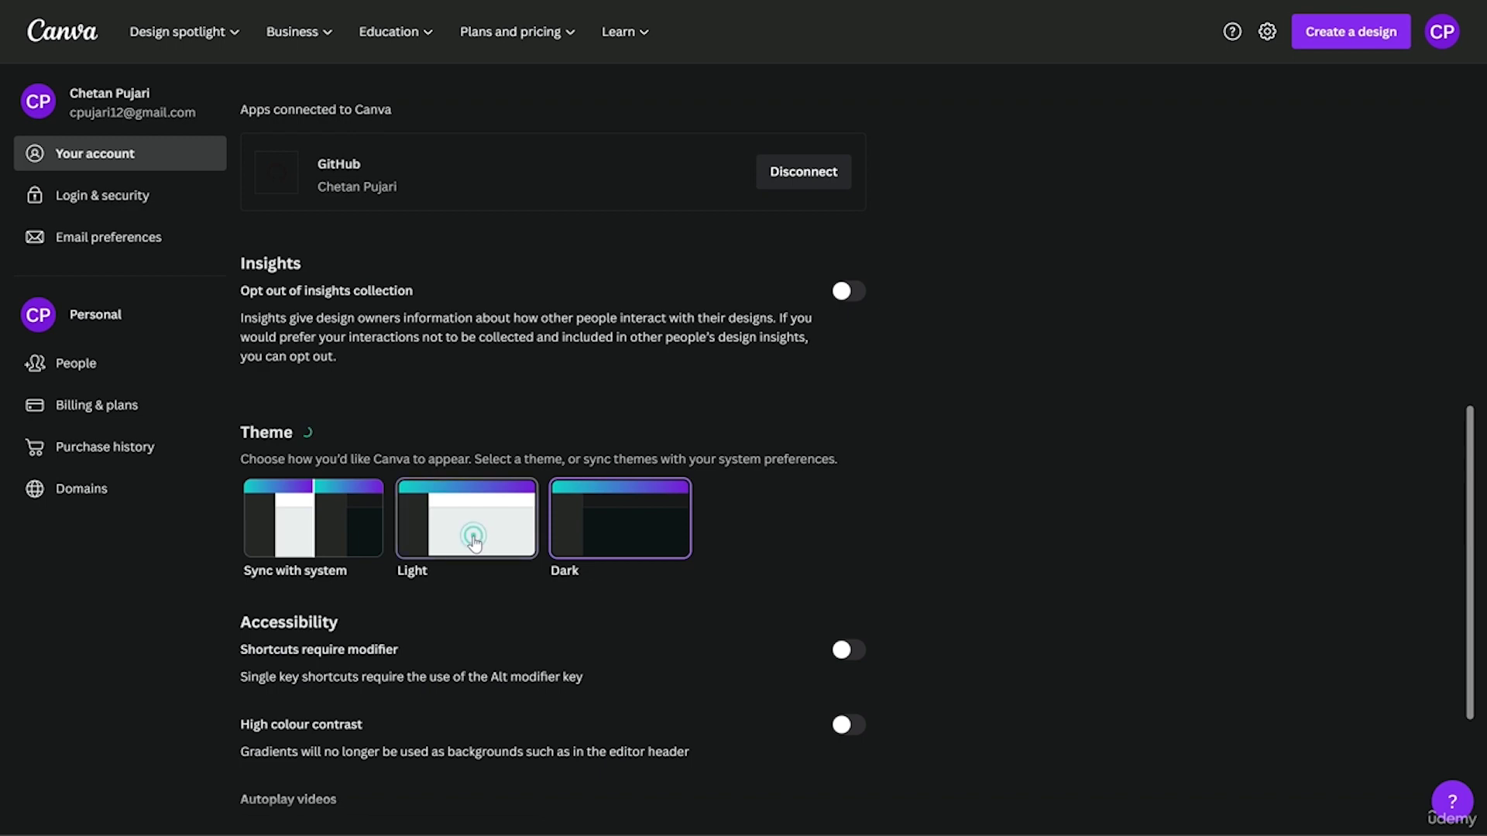
scroll(703, 392, "down", 3)
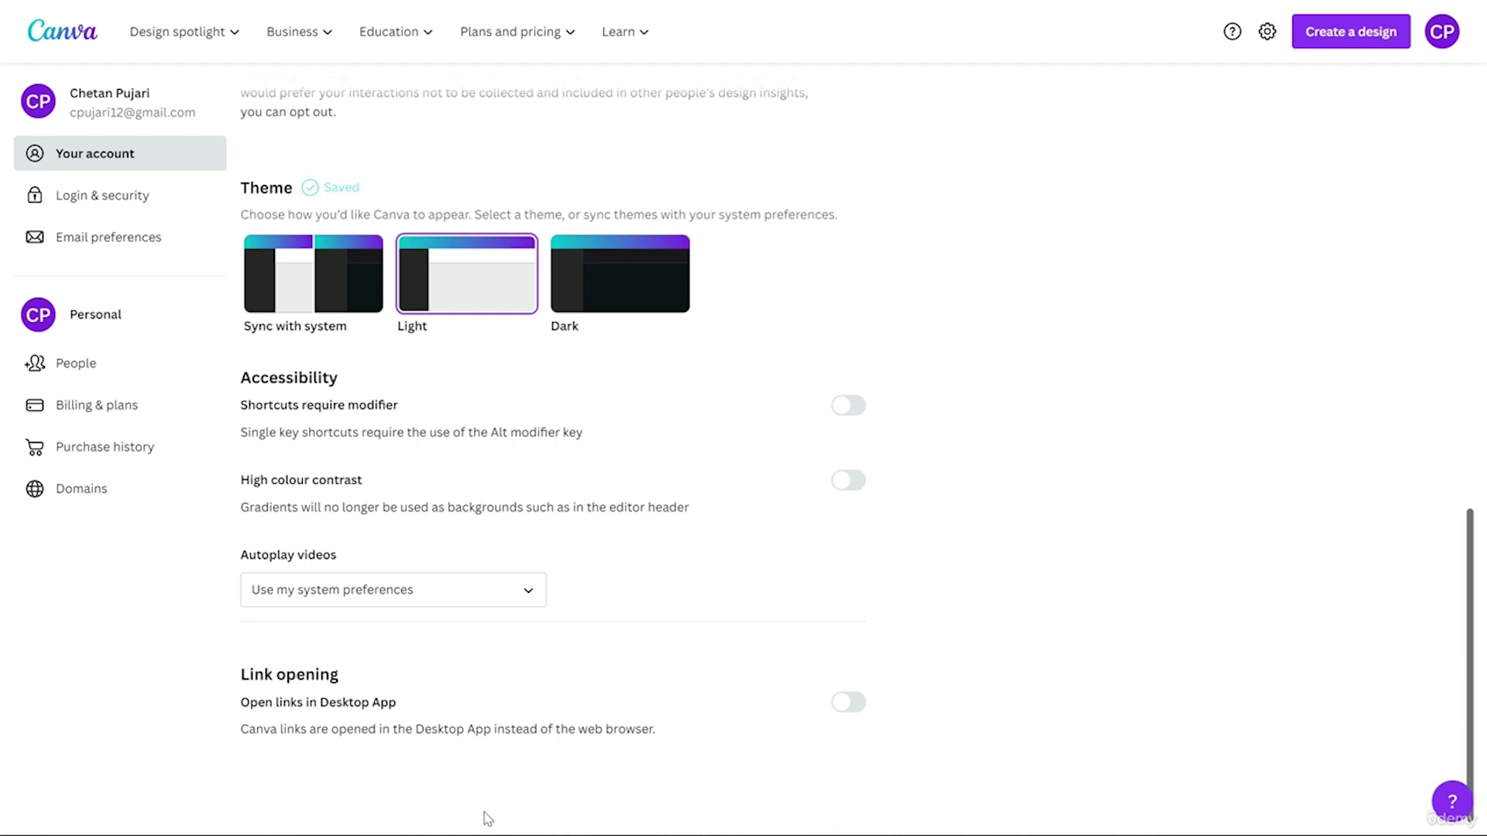
left_click(143, 200)
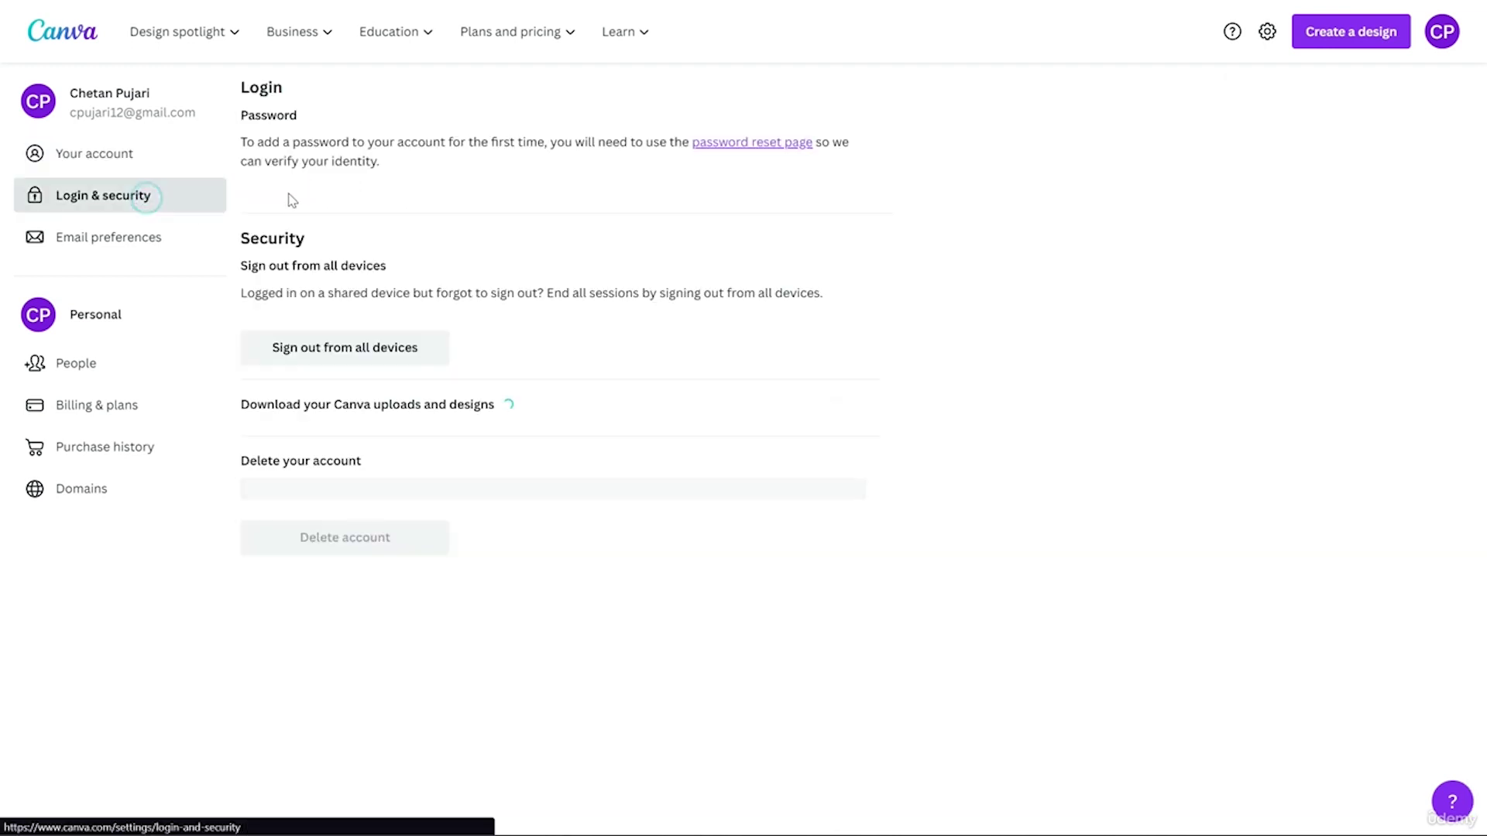
Step: Review the Email preferences page with all message topics opted in
left_click(114, 236)
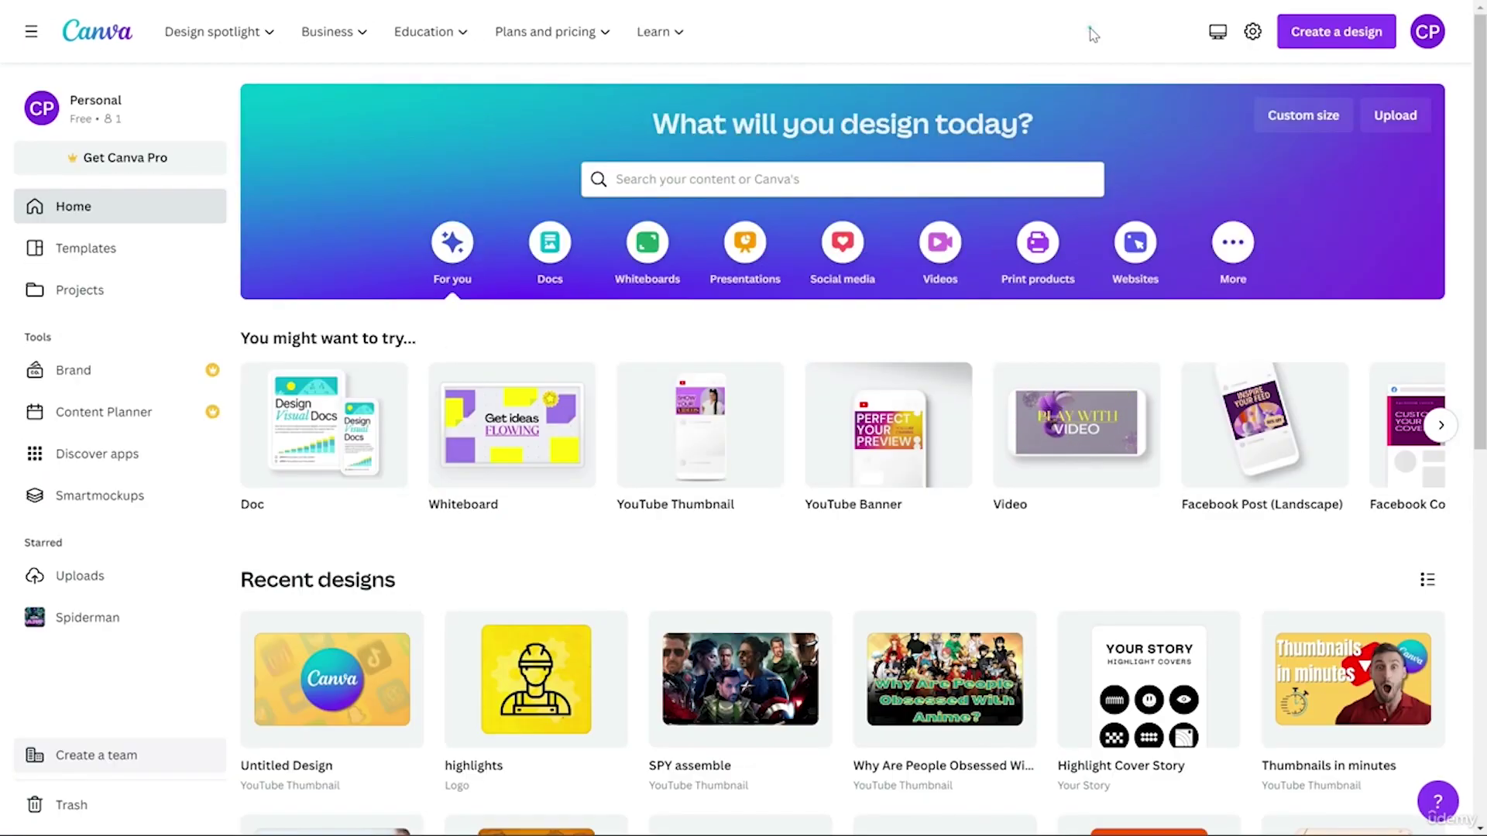
Step: Glance at the Create a design list and avatar menu, then collapse the home sidebar
left_click(1336, 31)
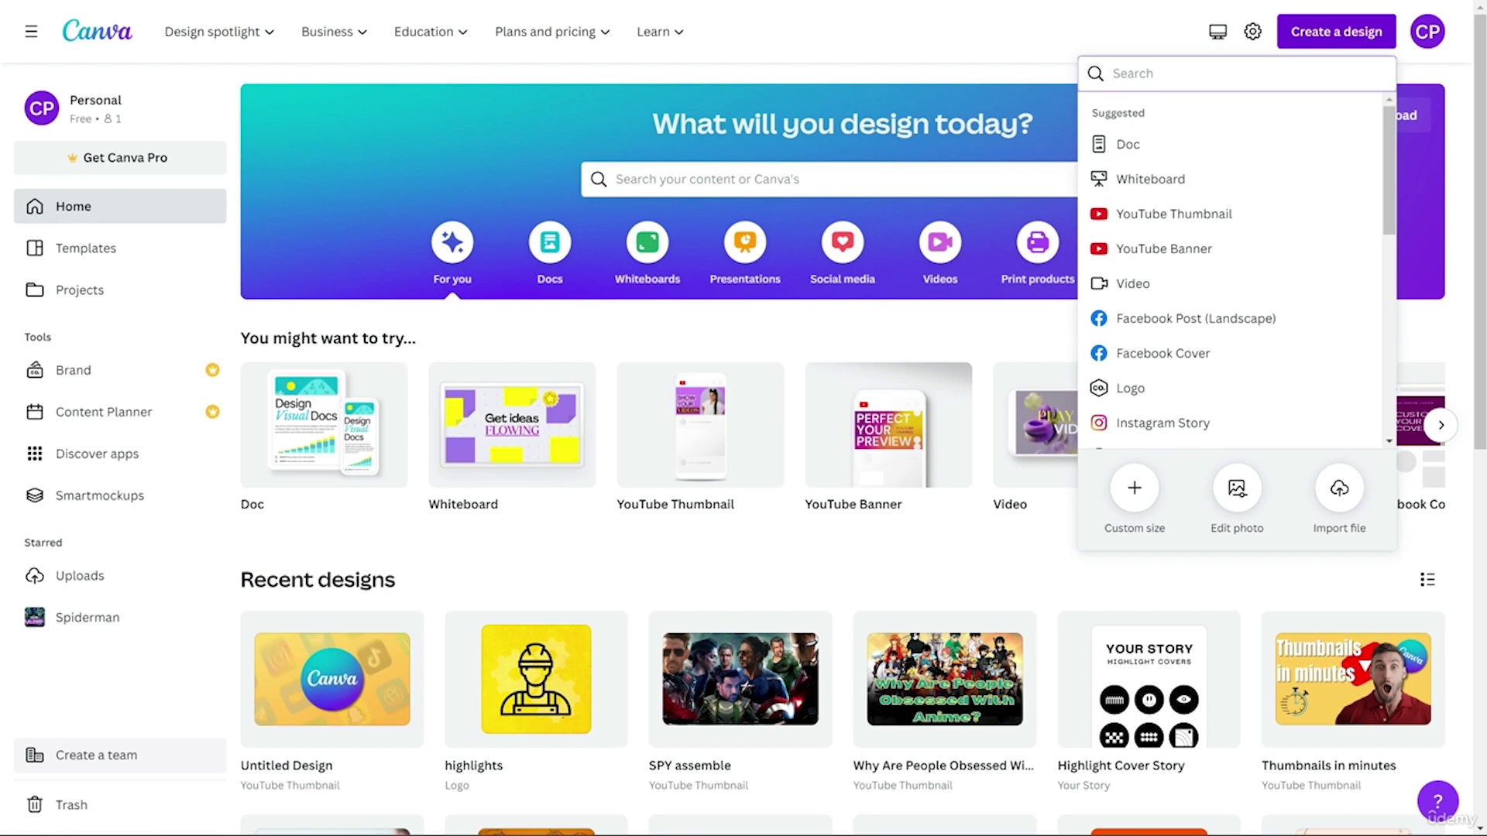
left_click(1229, 36)
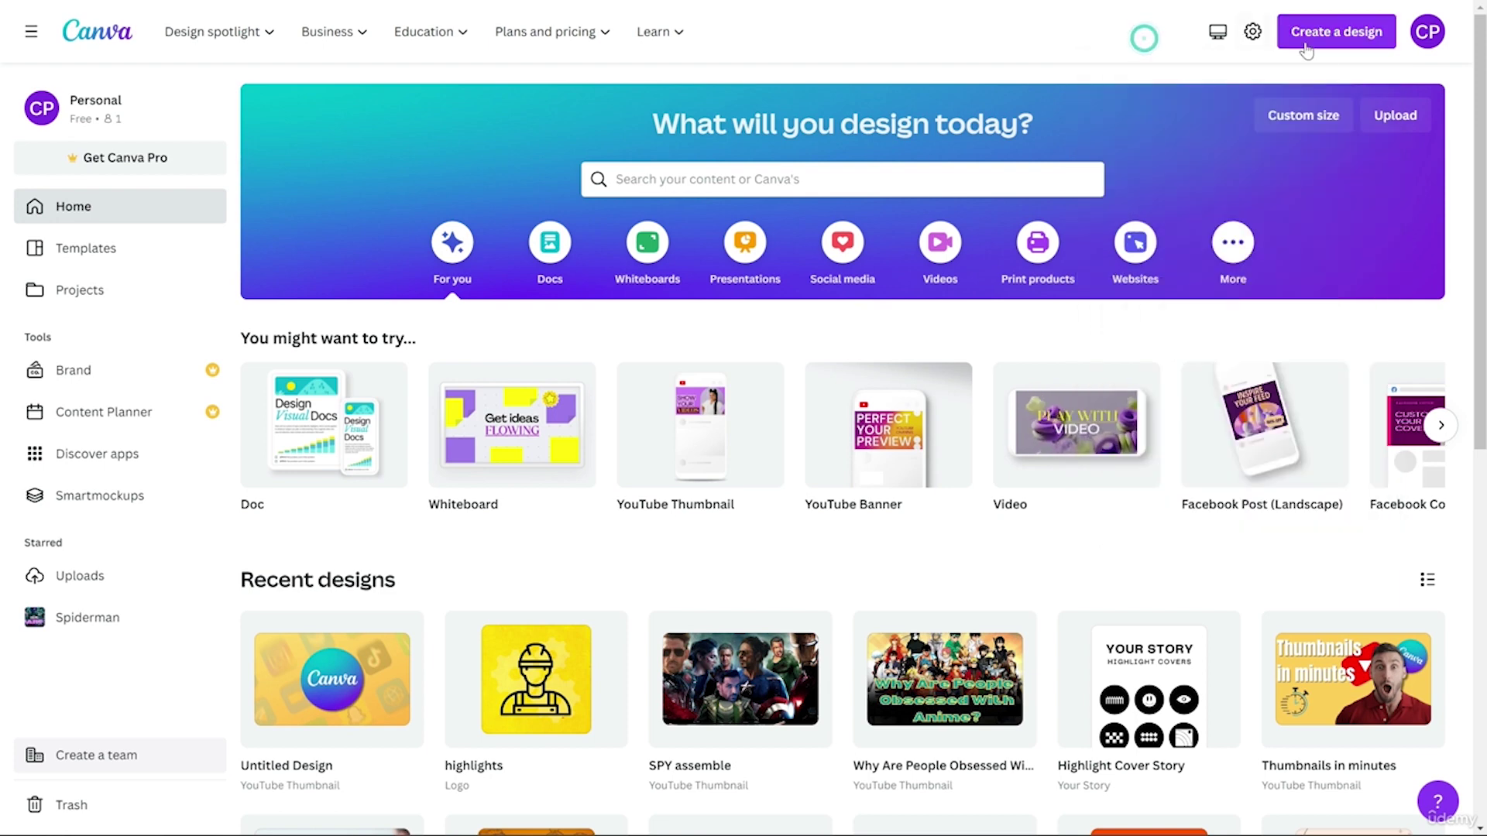
left_click(1422, 40)
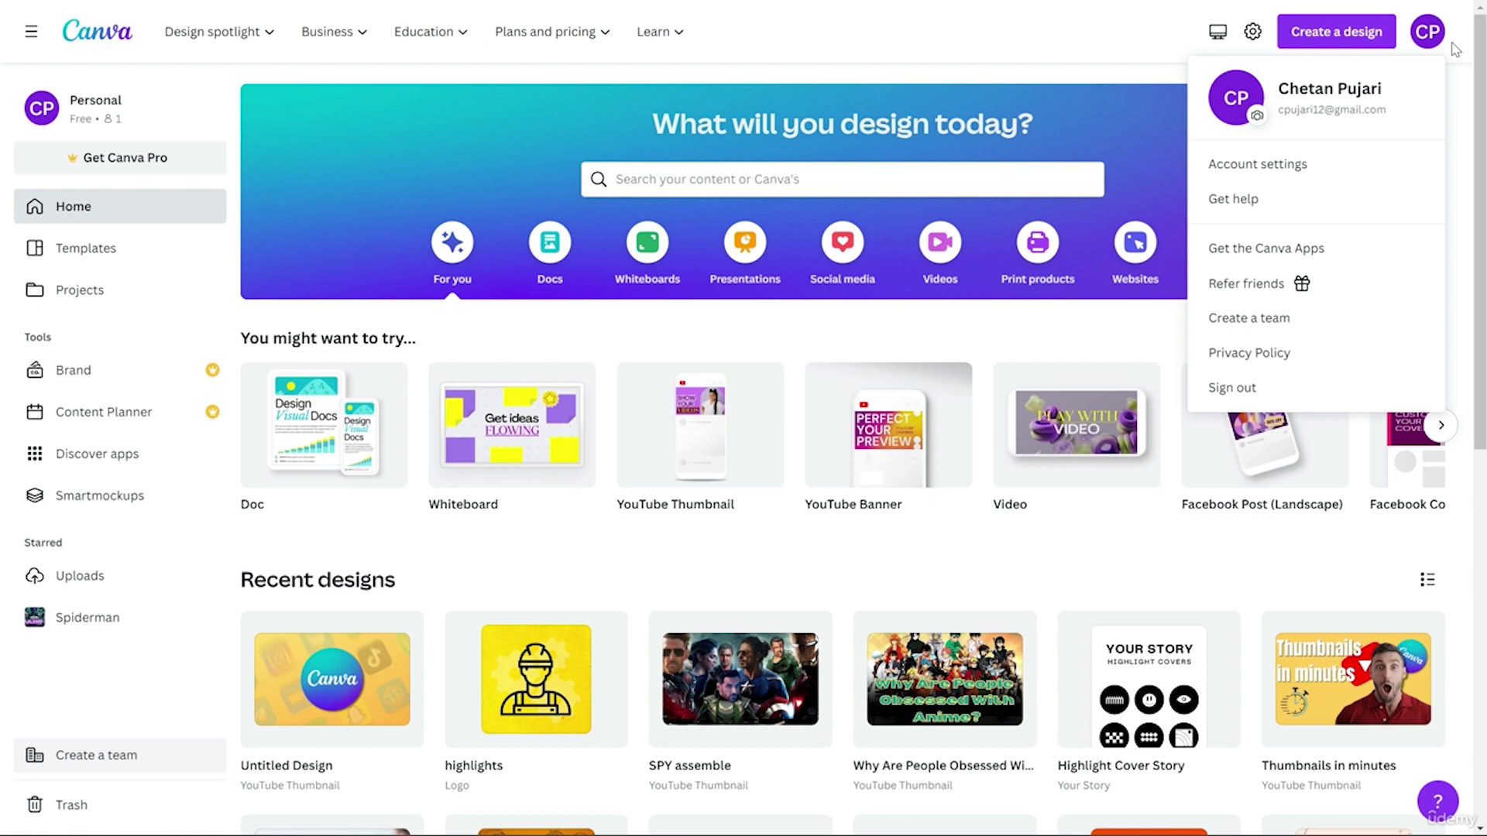
left_click(31, 31)
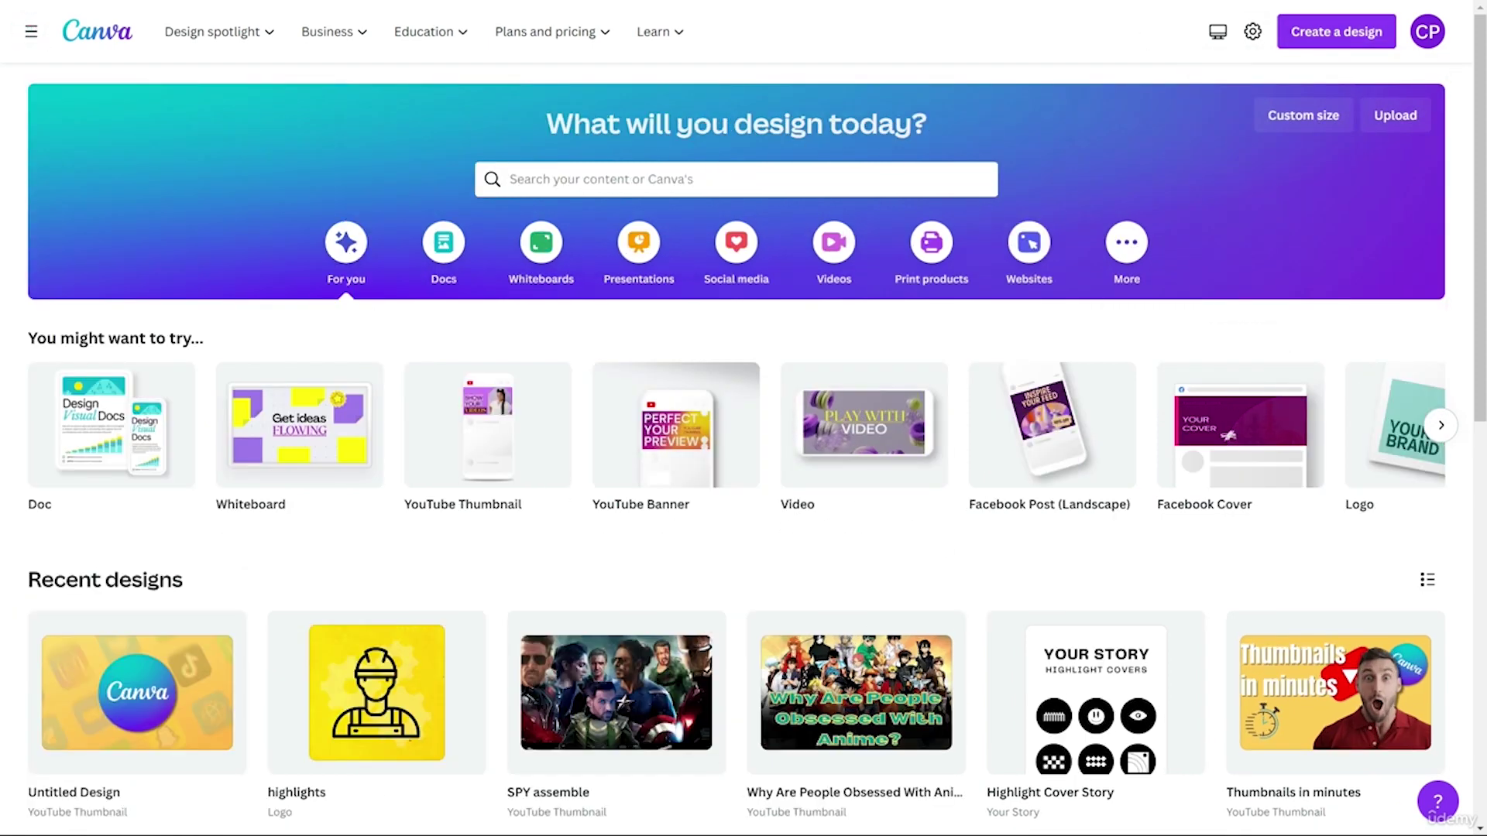
Step: Browse the 15,517 YouTube Thumbnail templates, then go back to the Canva home page
left_click(718, 175)
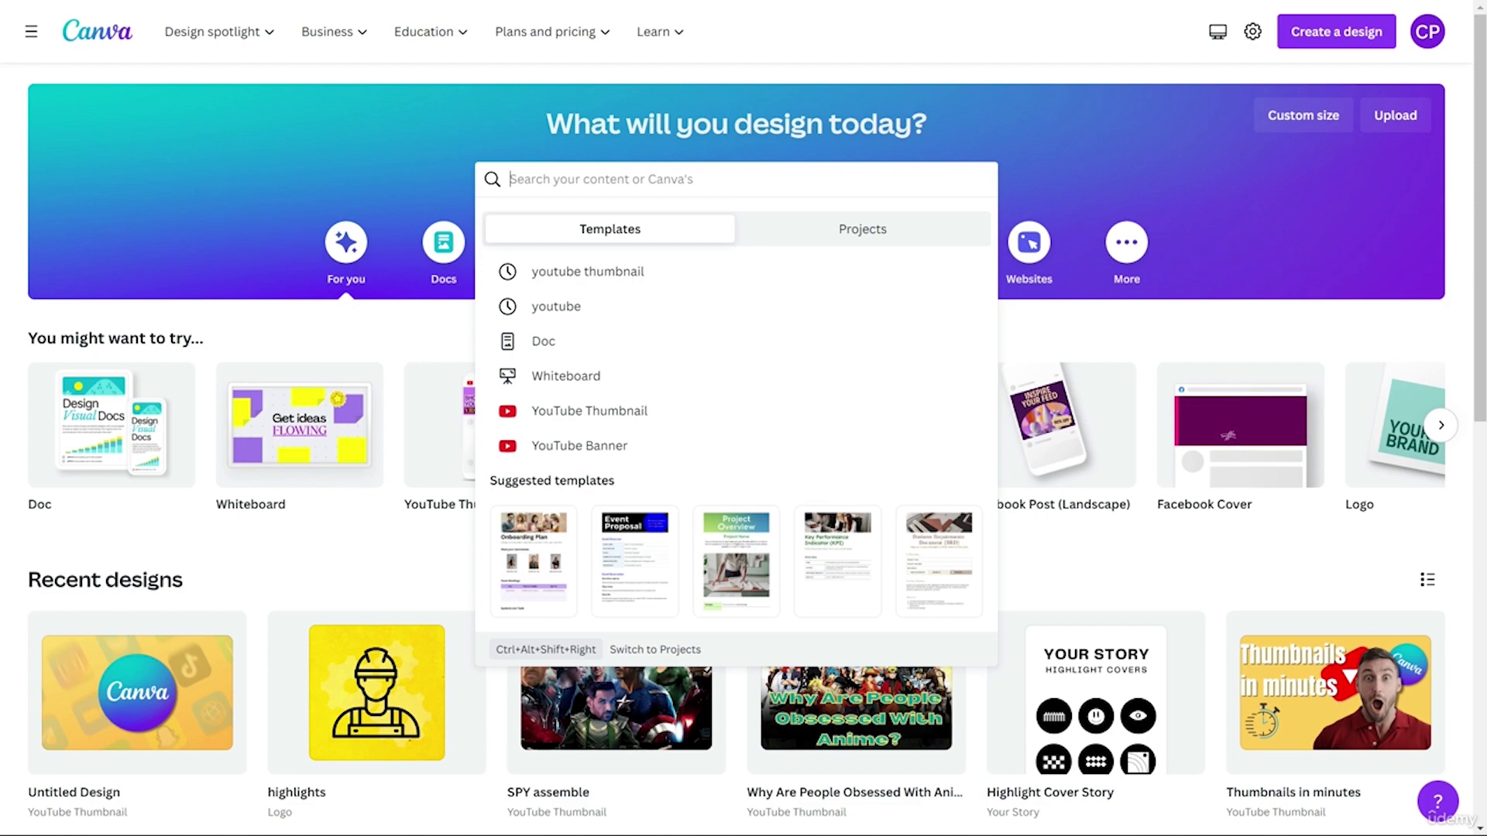
left_click(588, 421)
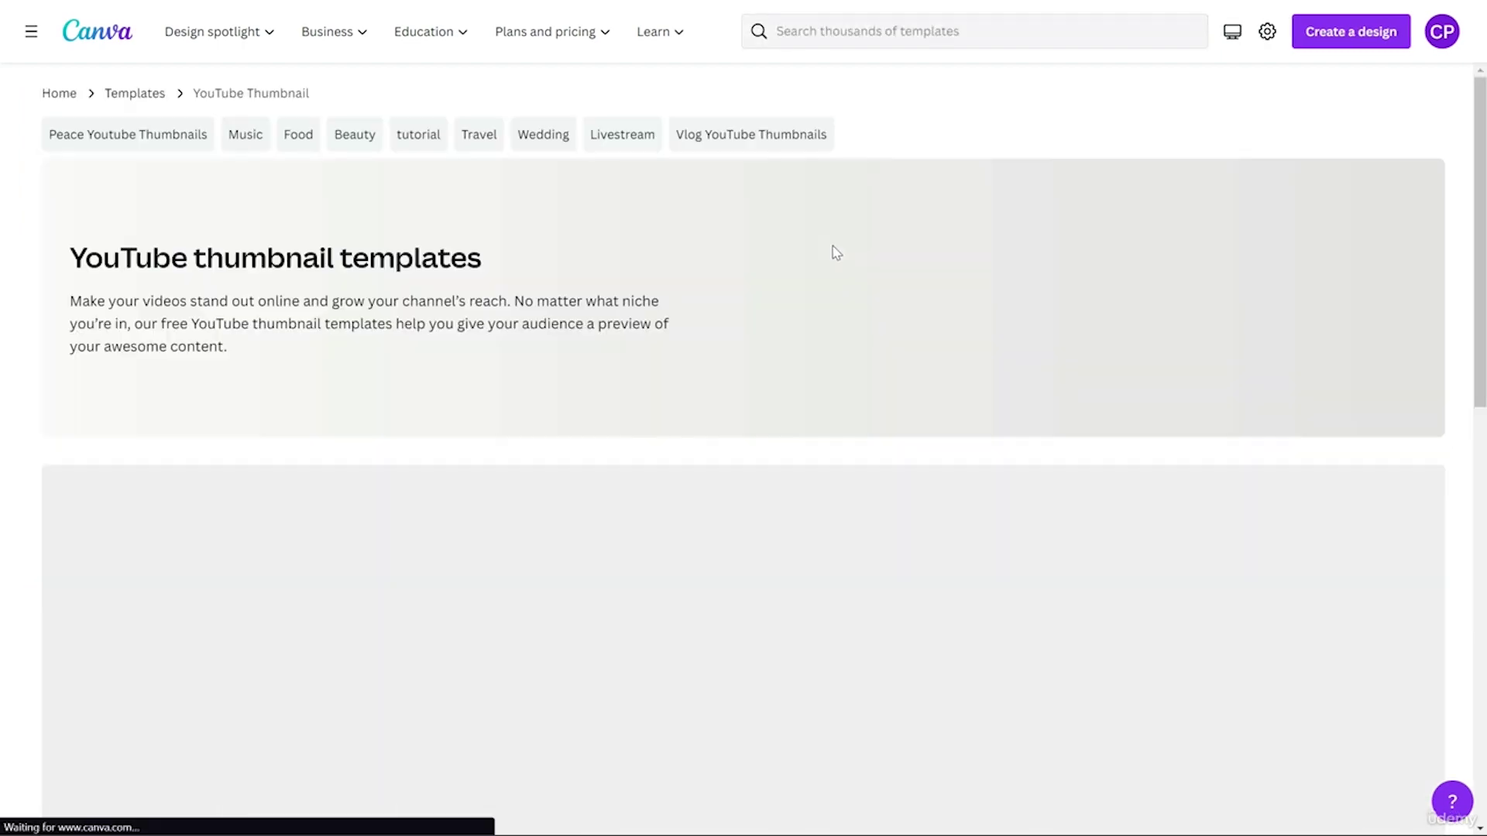
scroll(346, 295, "down", 4)
scroll(346, 294, "down", 2)
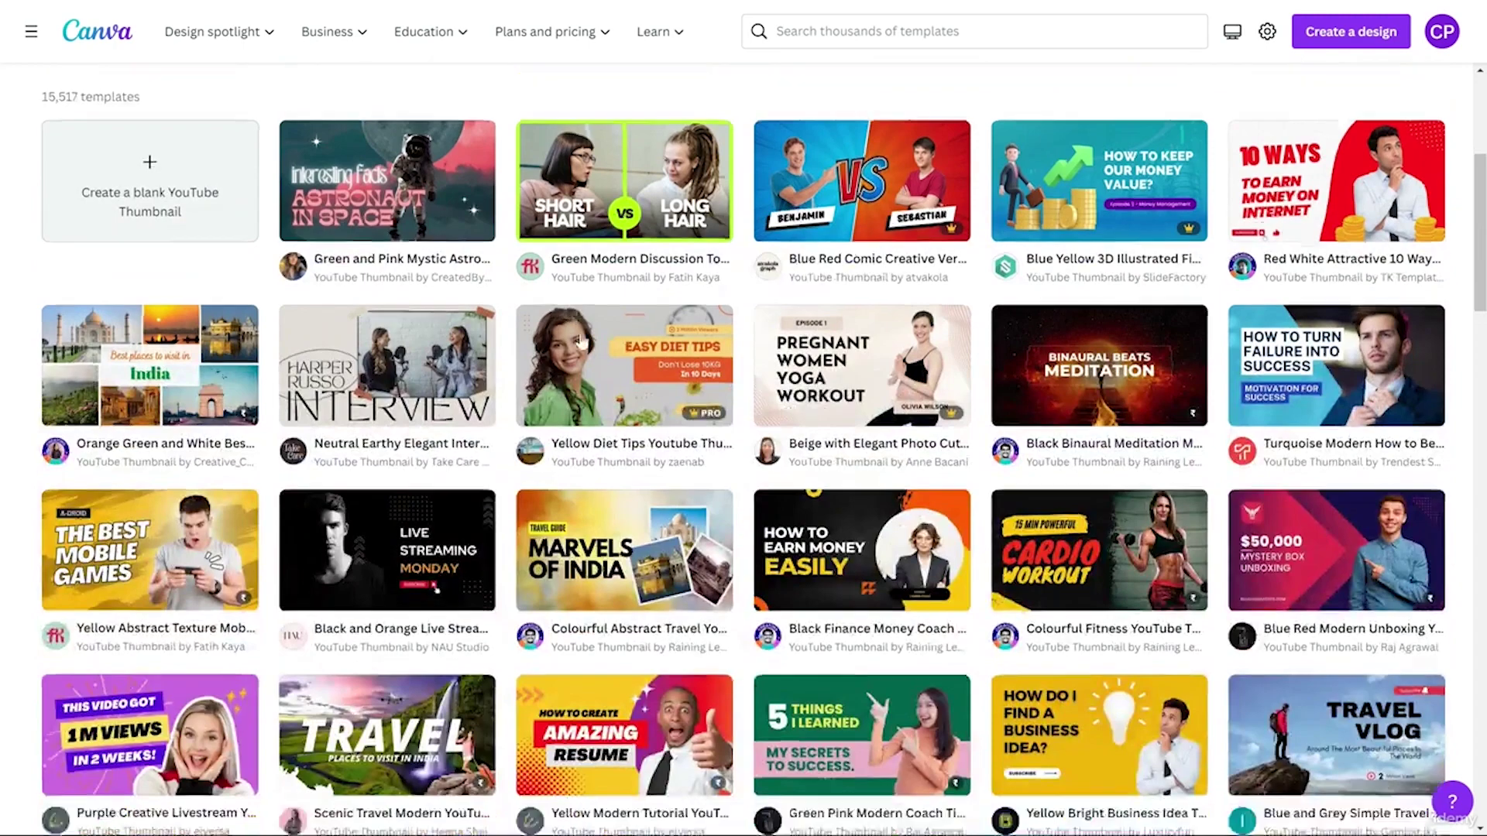
scroll(438, 455, "up", 6)
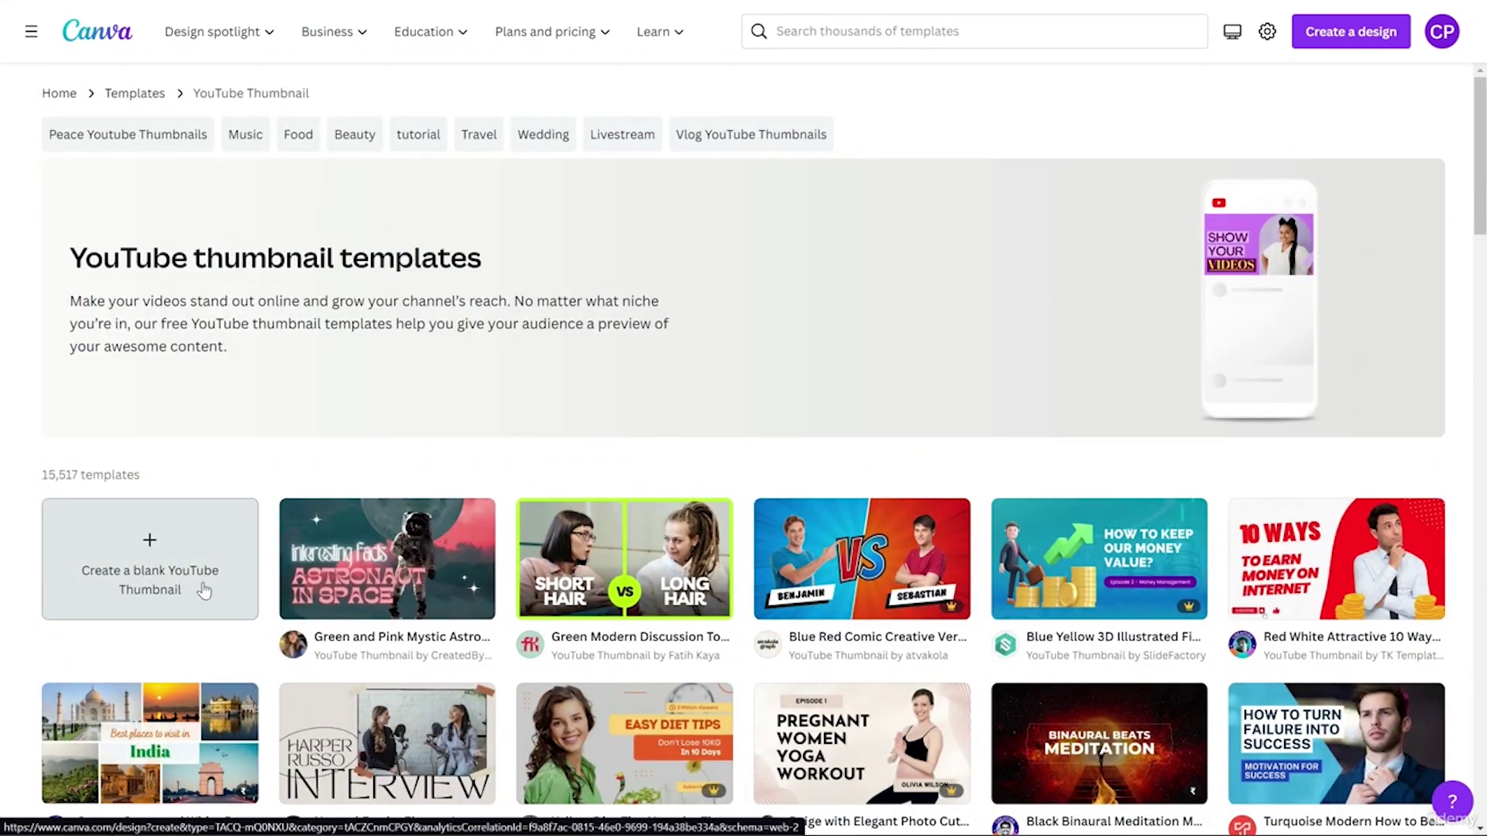
left_click(104, 41)
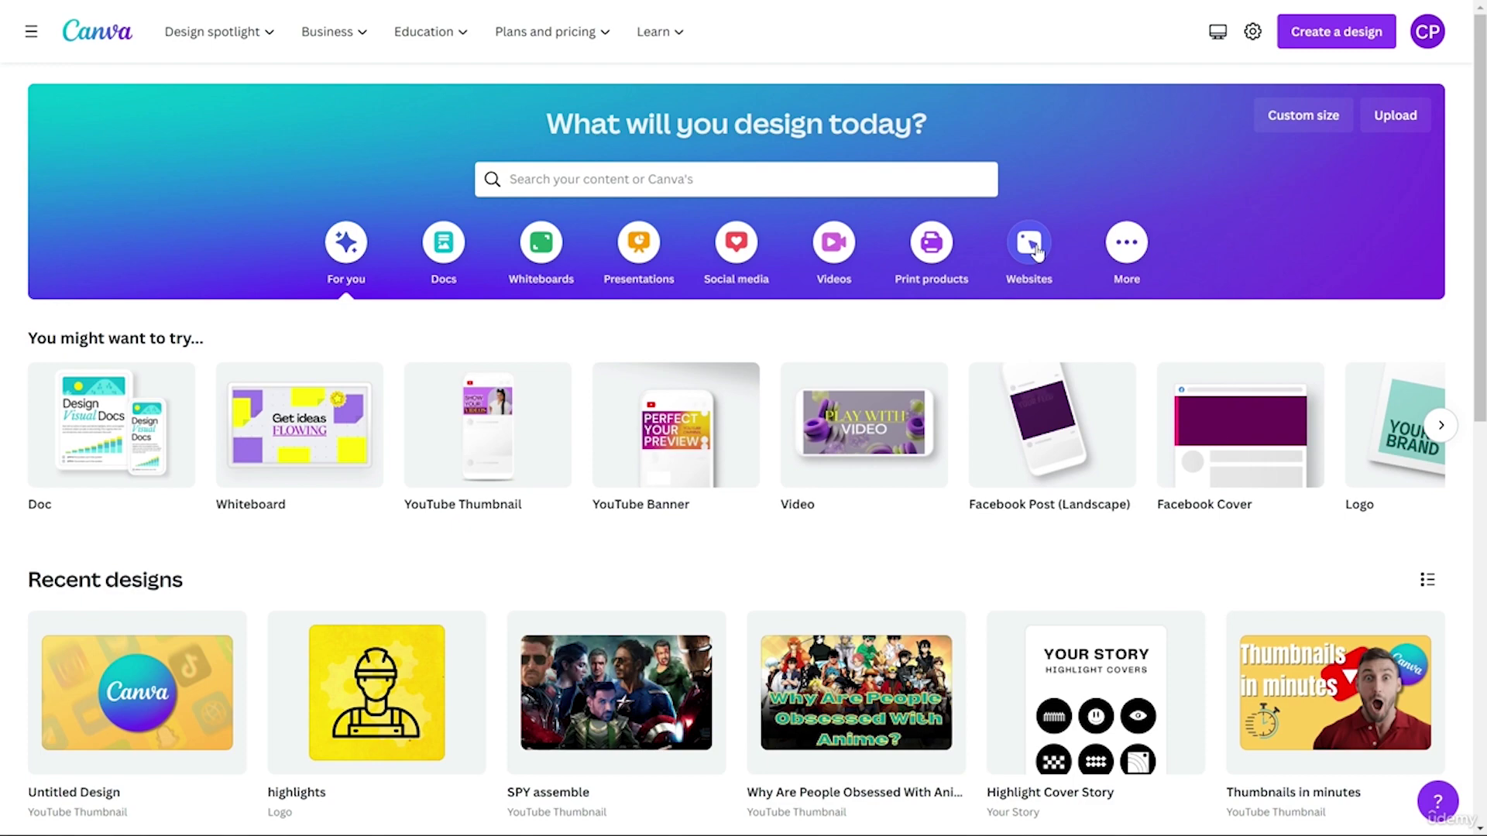
left_click(1120, 283)
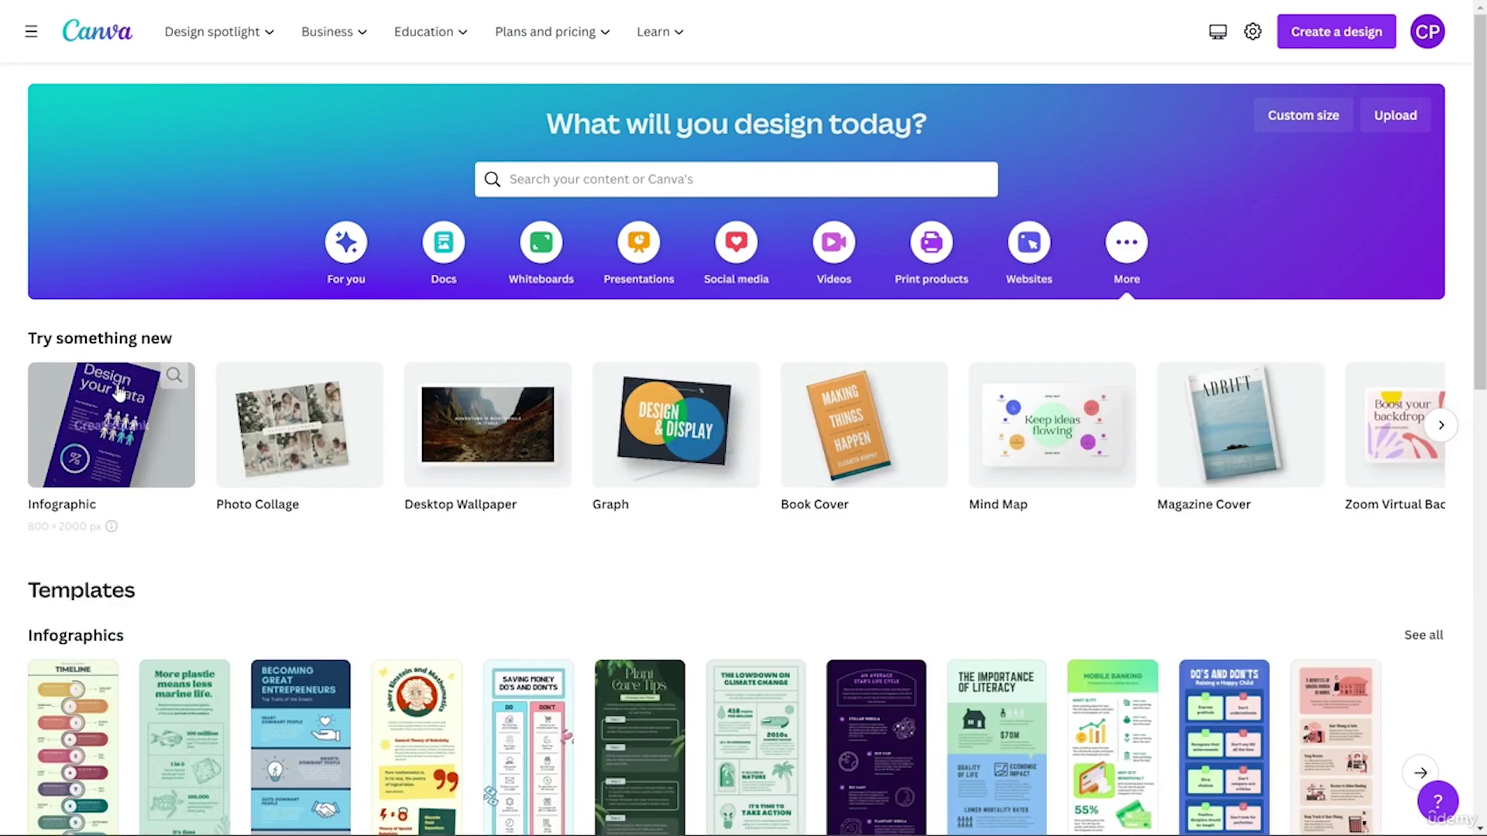
scroll(145, 401, "down", 6)
scroll(899, 335, "up", 6)
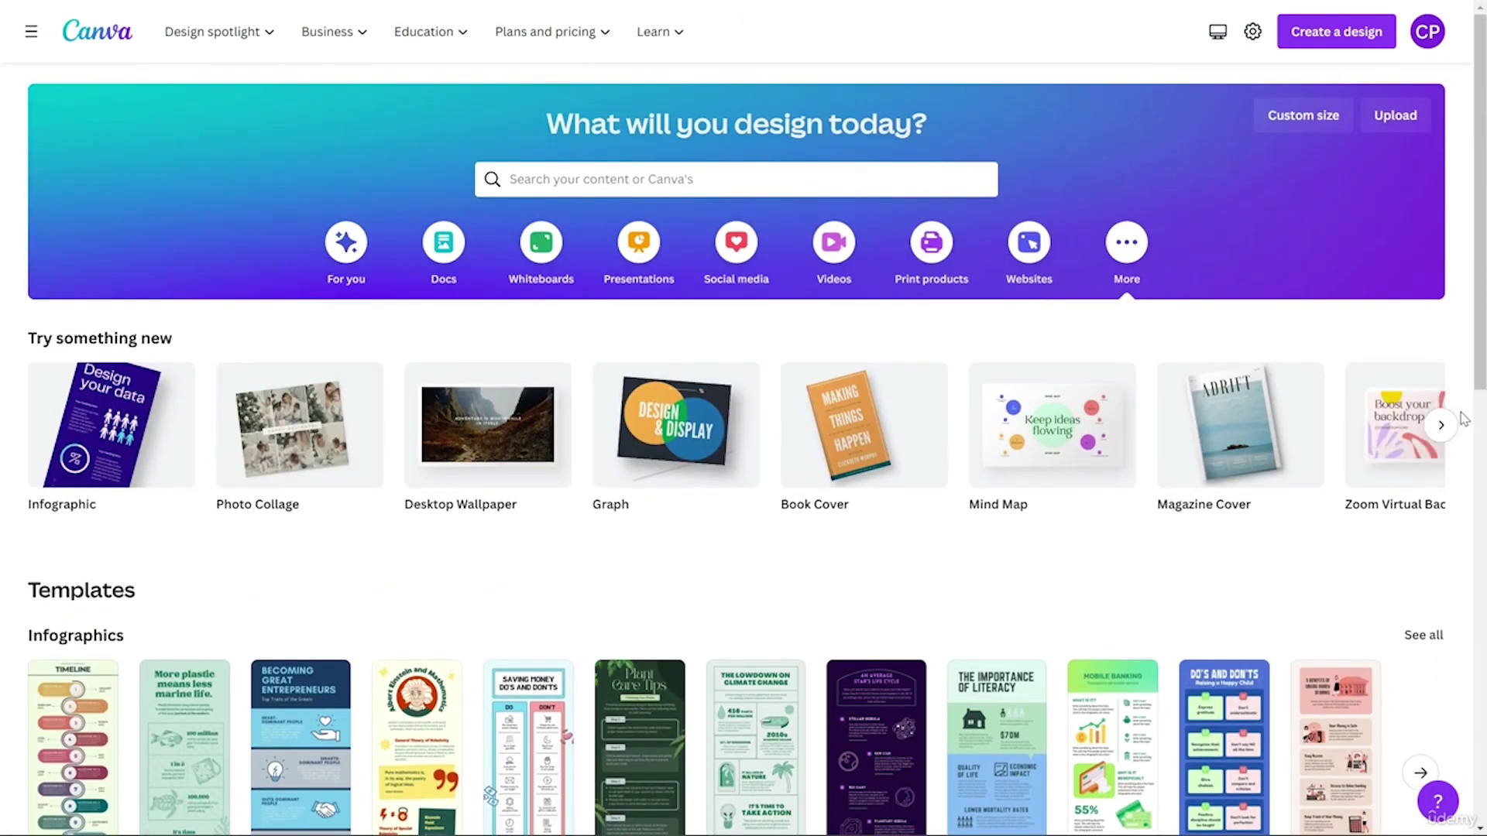
left_click(346, 246)
scroll(345, 255, "down", 1)
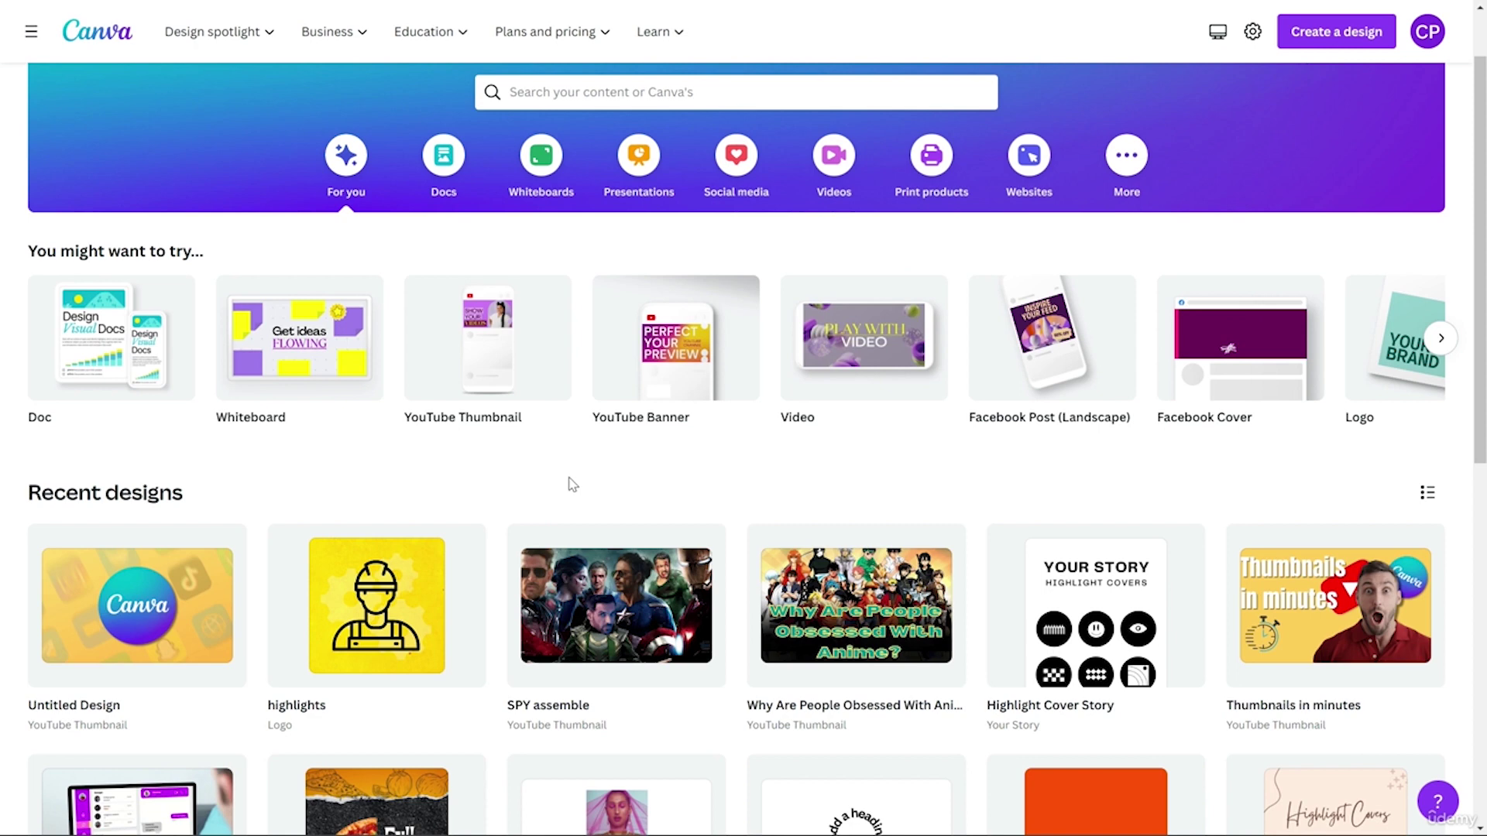
scroll(572, 484, "up", 1)
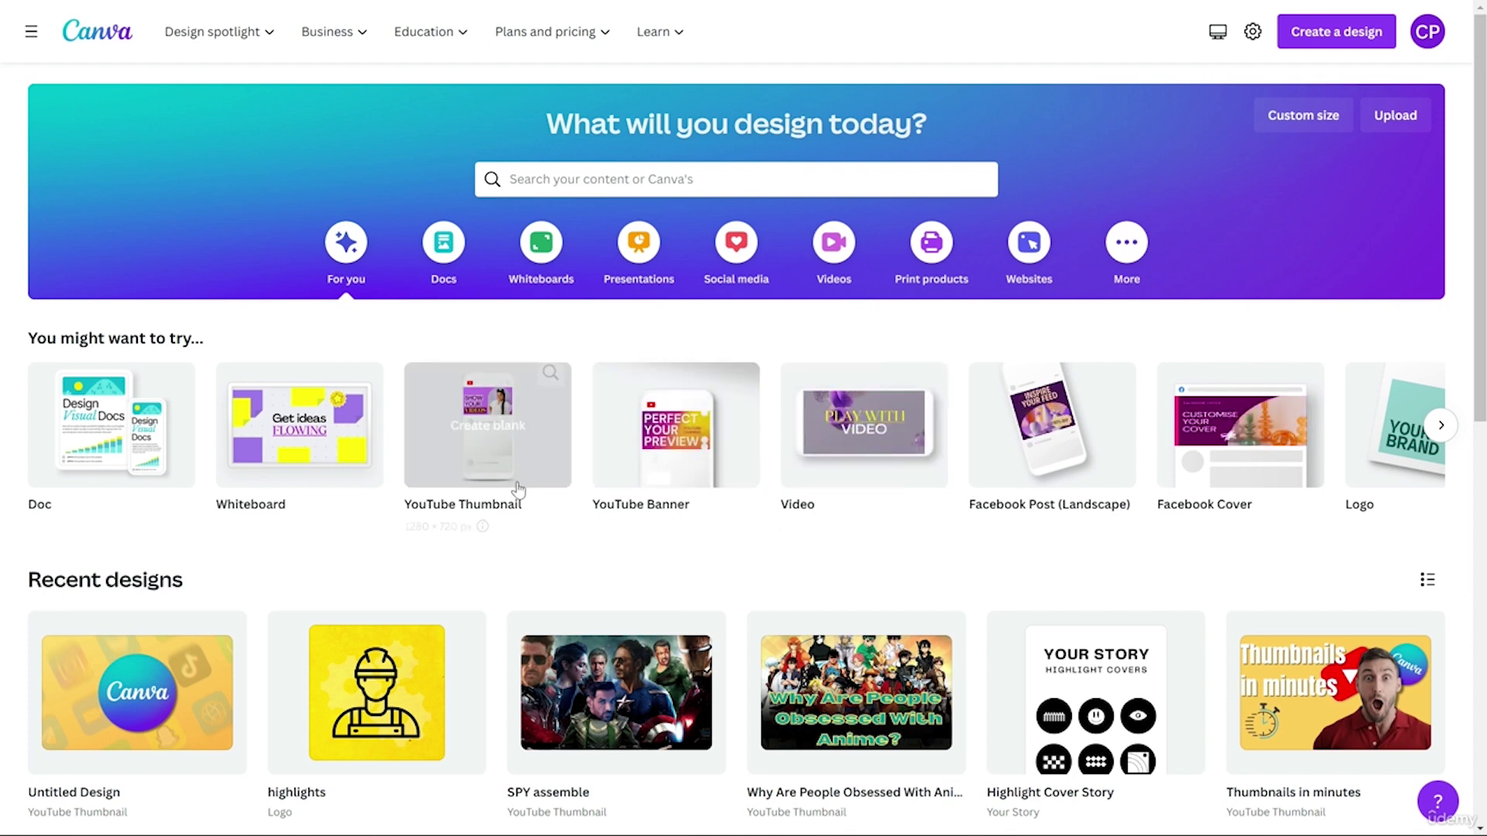
scroll(725, 302, "down", 2)
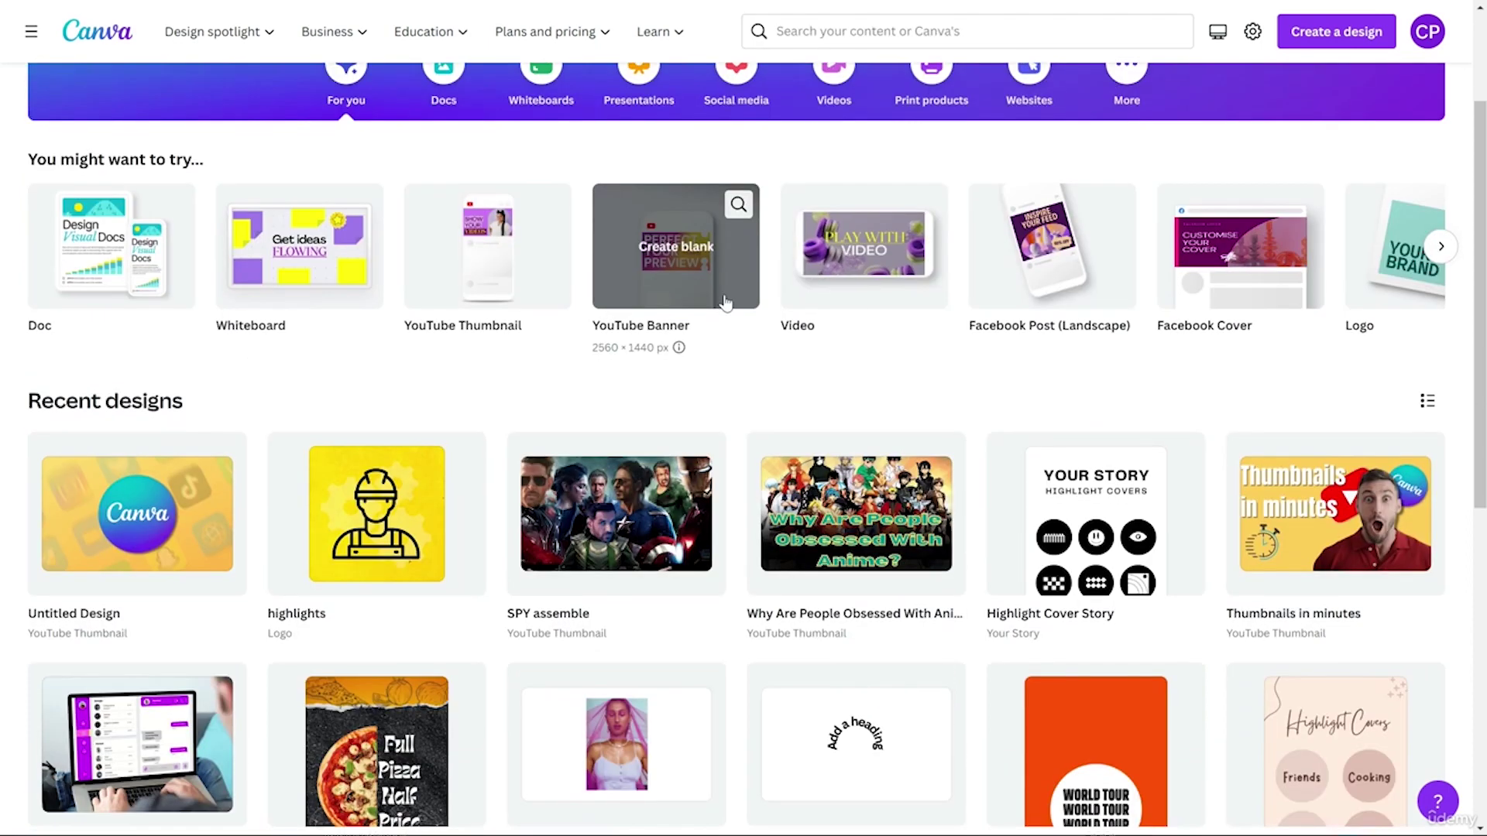
scroll(726, 302, "down", 1)
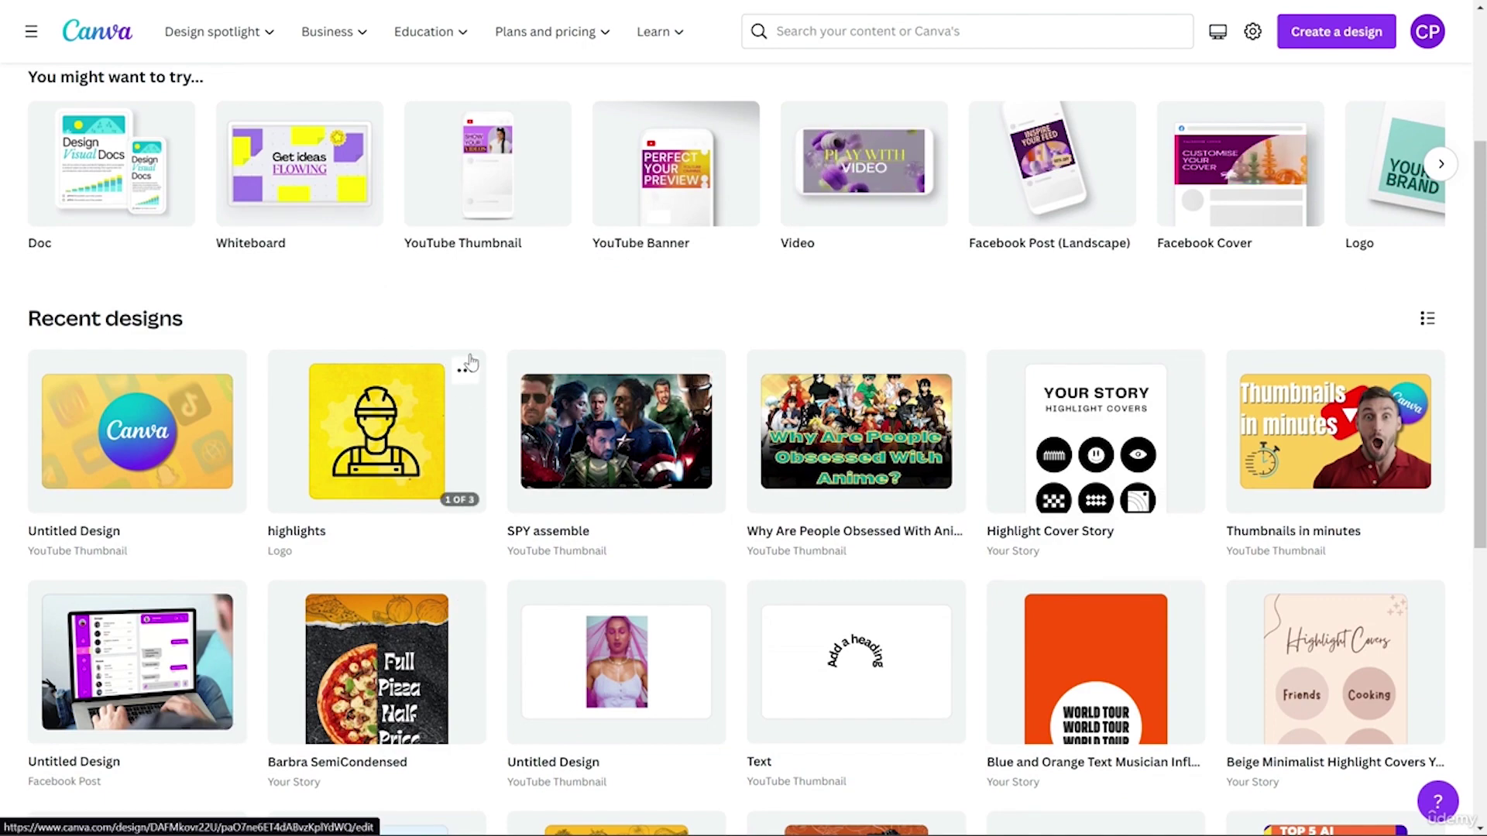
scroll(541, 315, "down", 4)
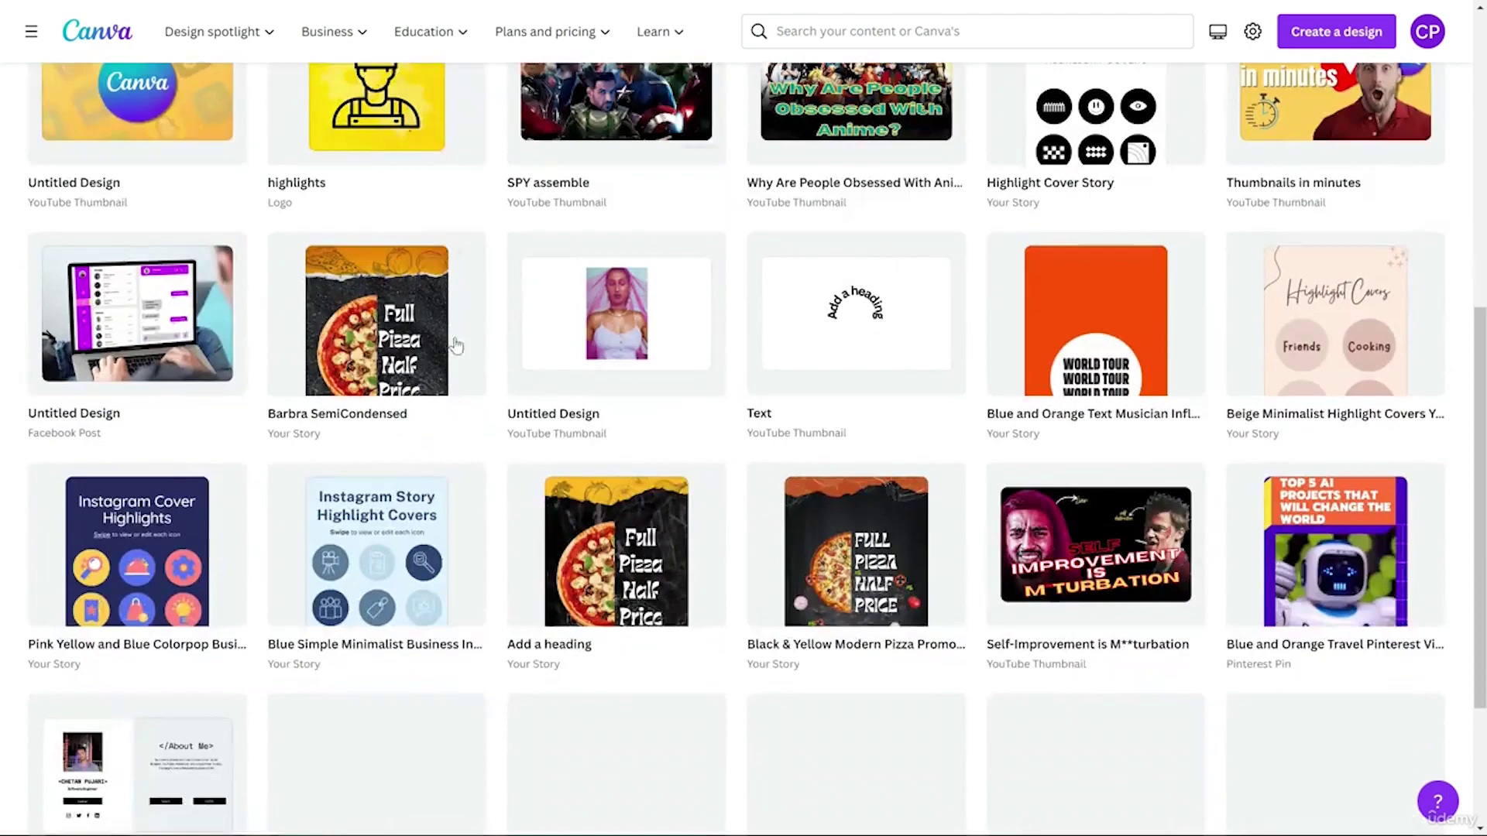
scroll(490, 333, "down", 3)
scroll(426, 350, "down", 4)
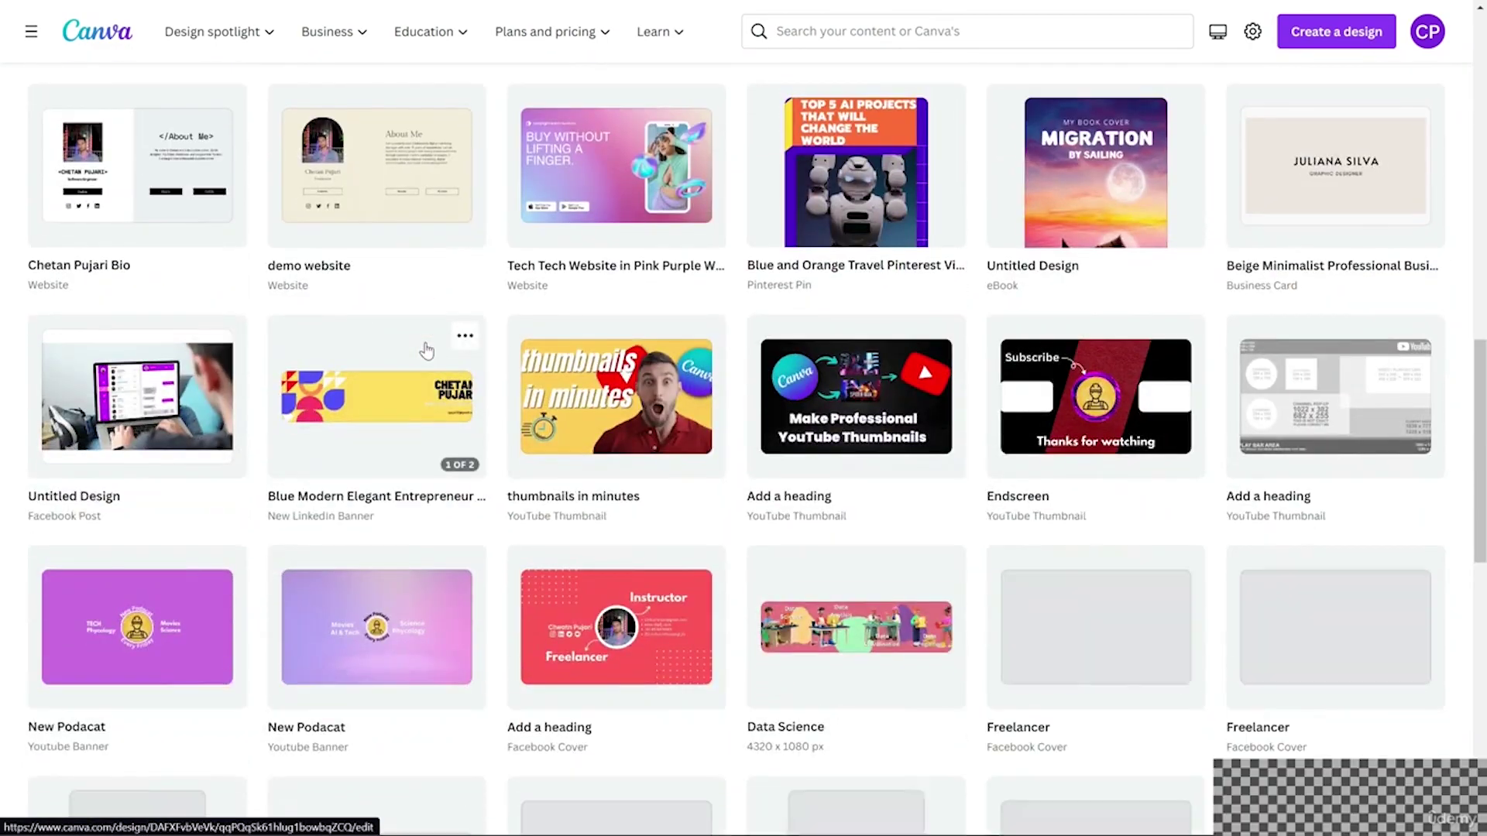
scroll(426, 351, "down", 2)
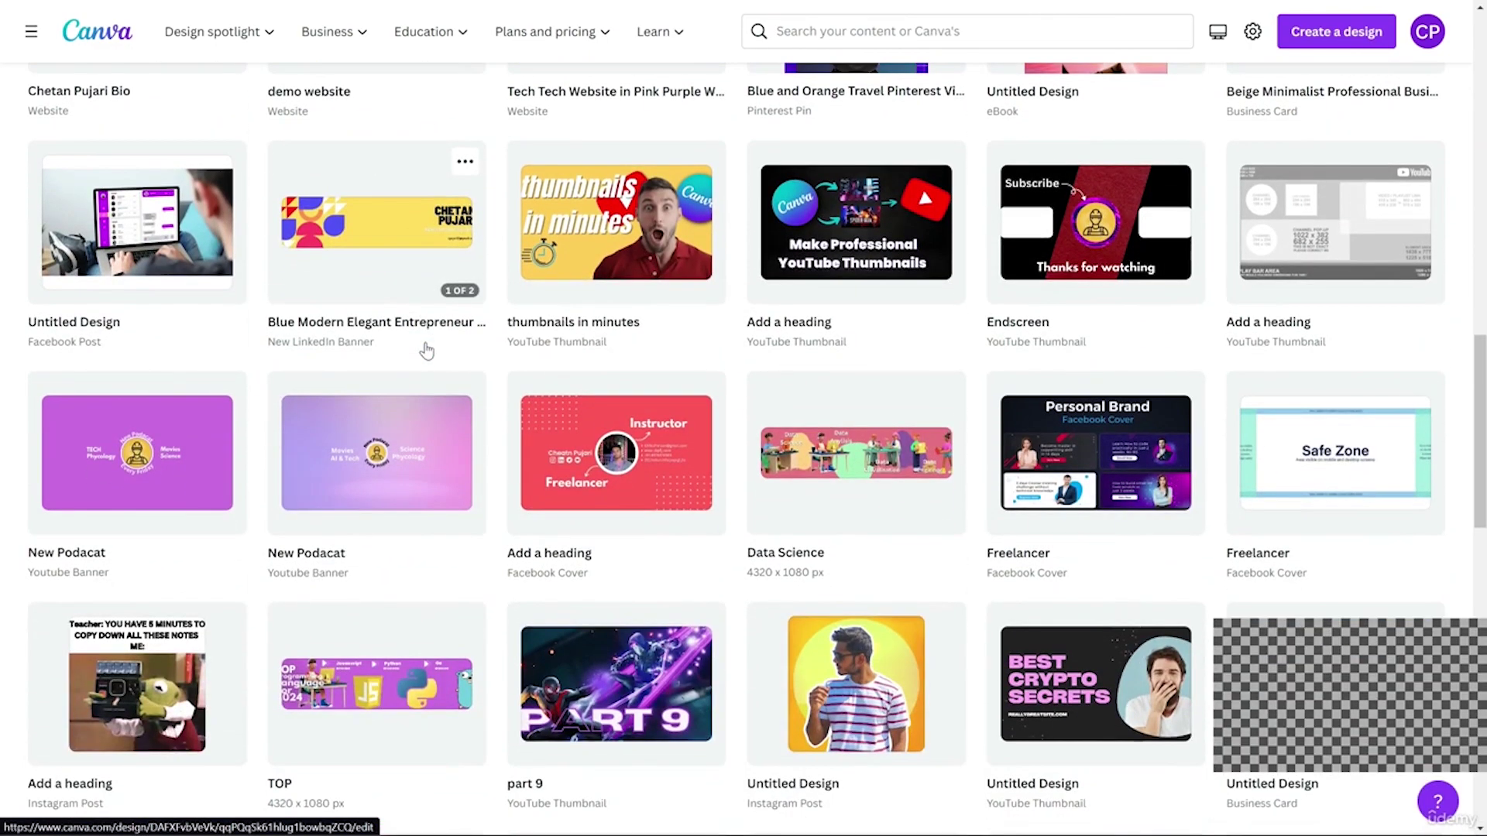
scroll(426, 351, "up", 6)
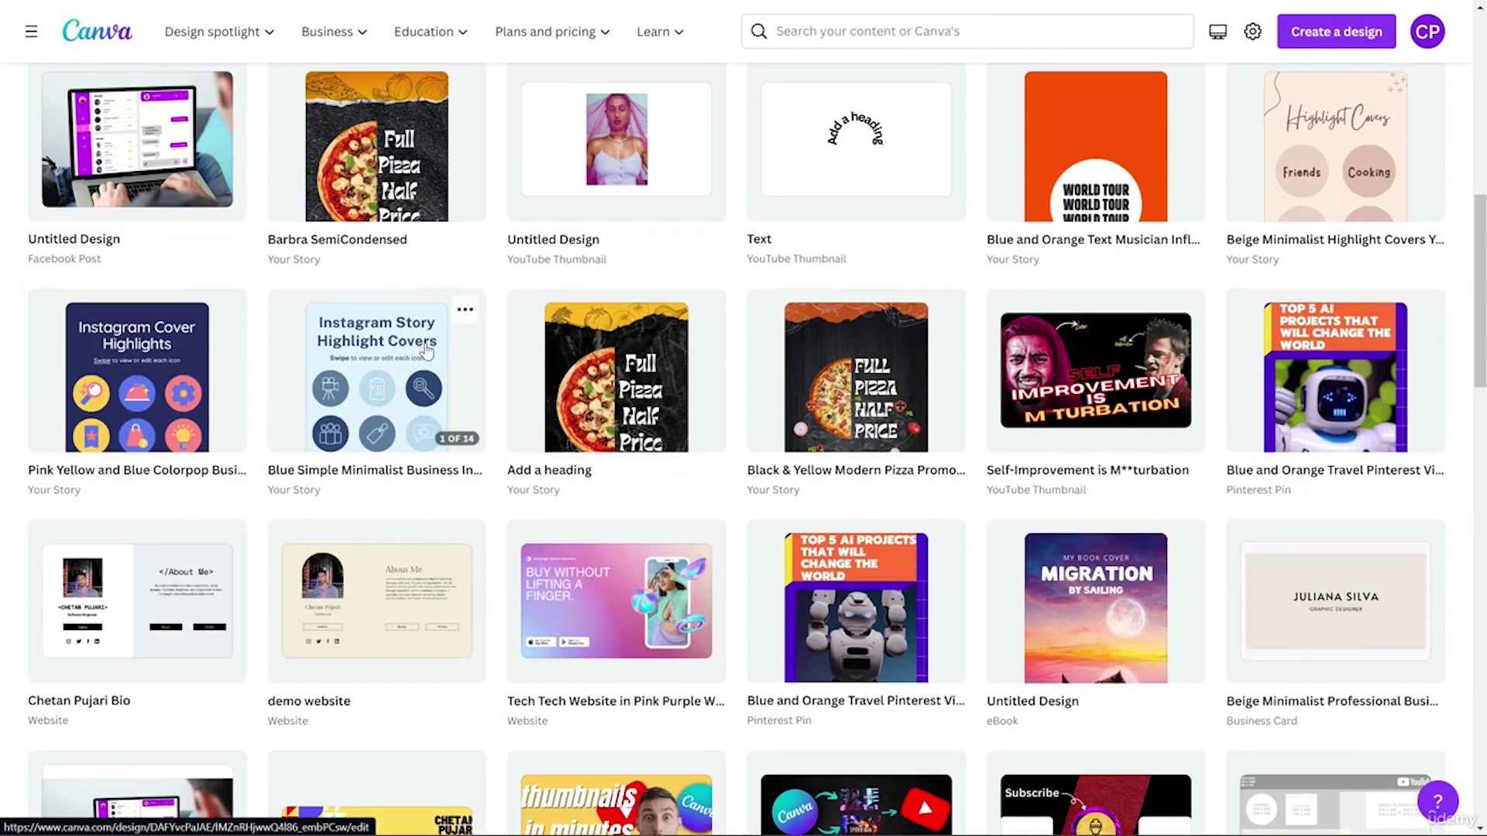
scroll(428, 350, "up", 10)
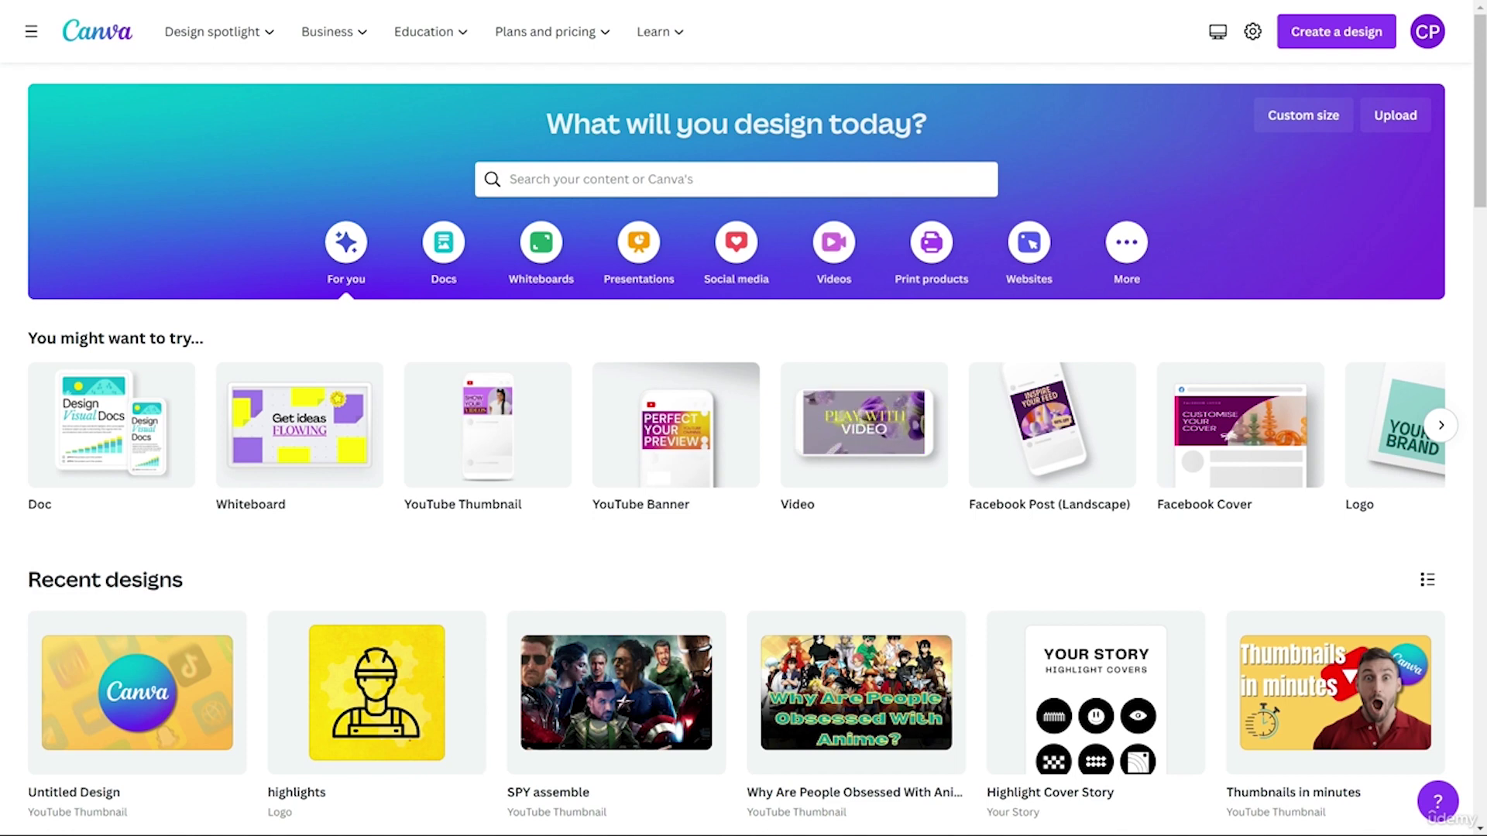
left_click(1303, 114)
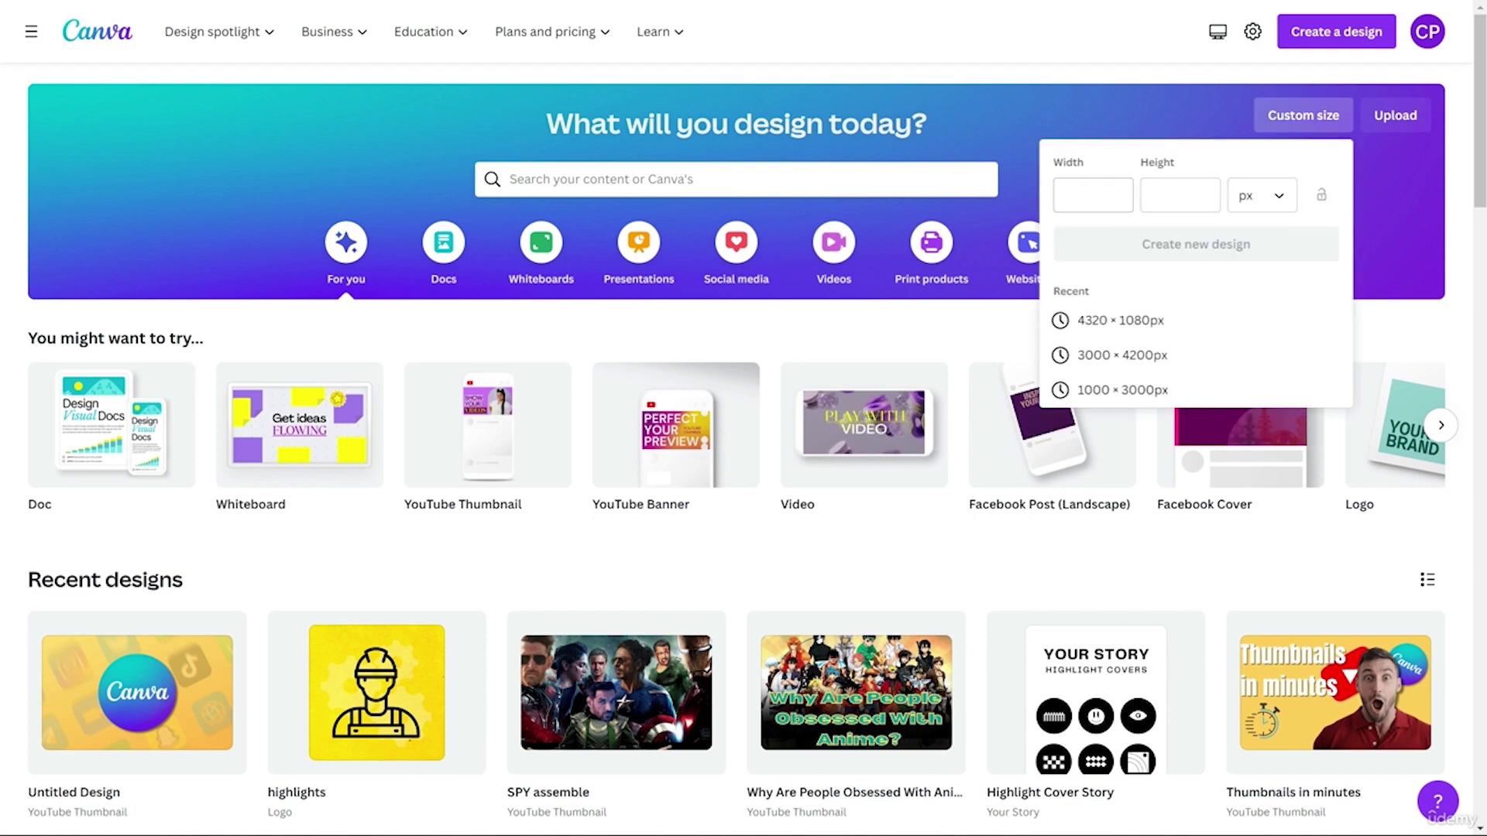
left_click(1265, 203)
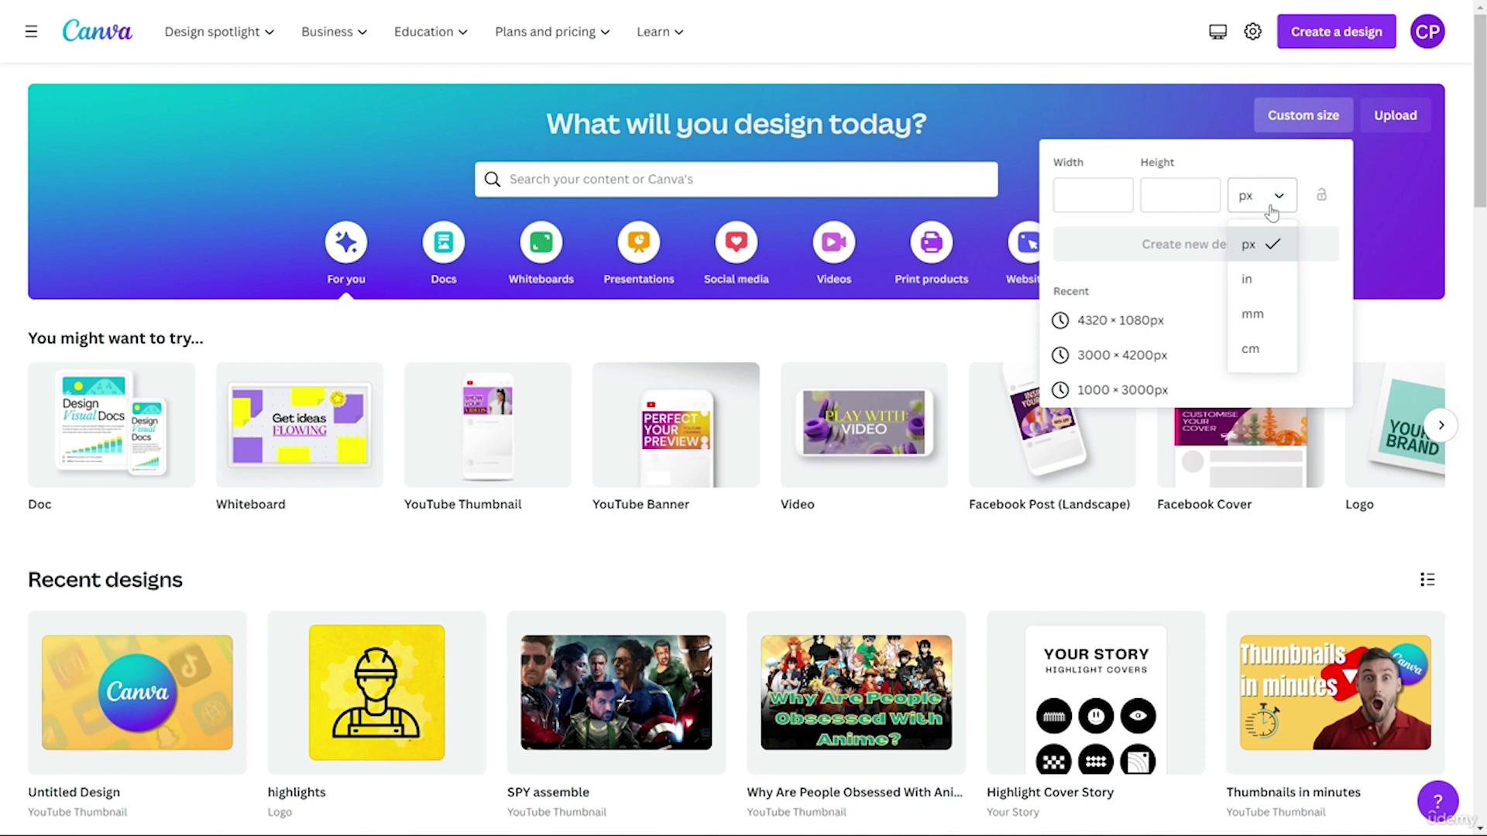
left_click(1274, 203)
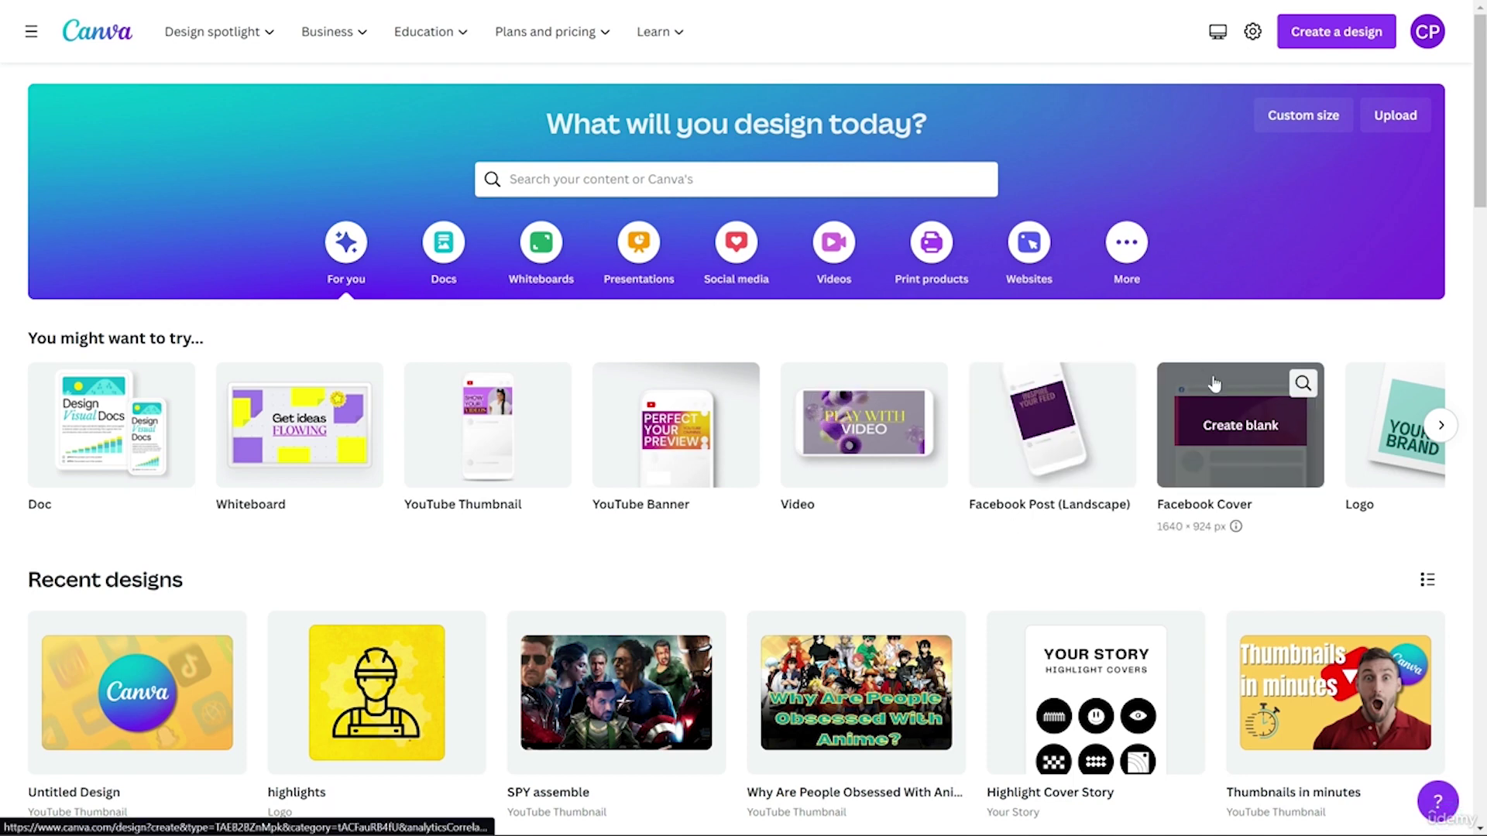
left_click(1437, 812)
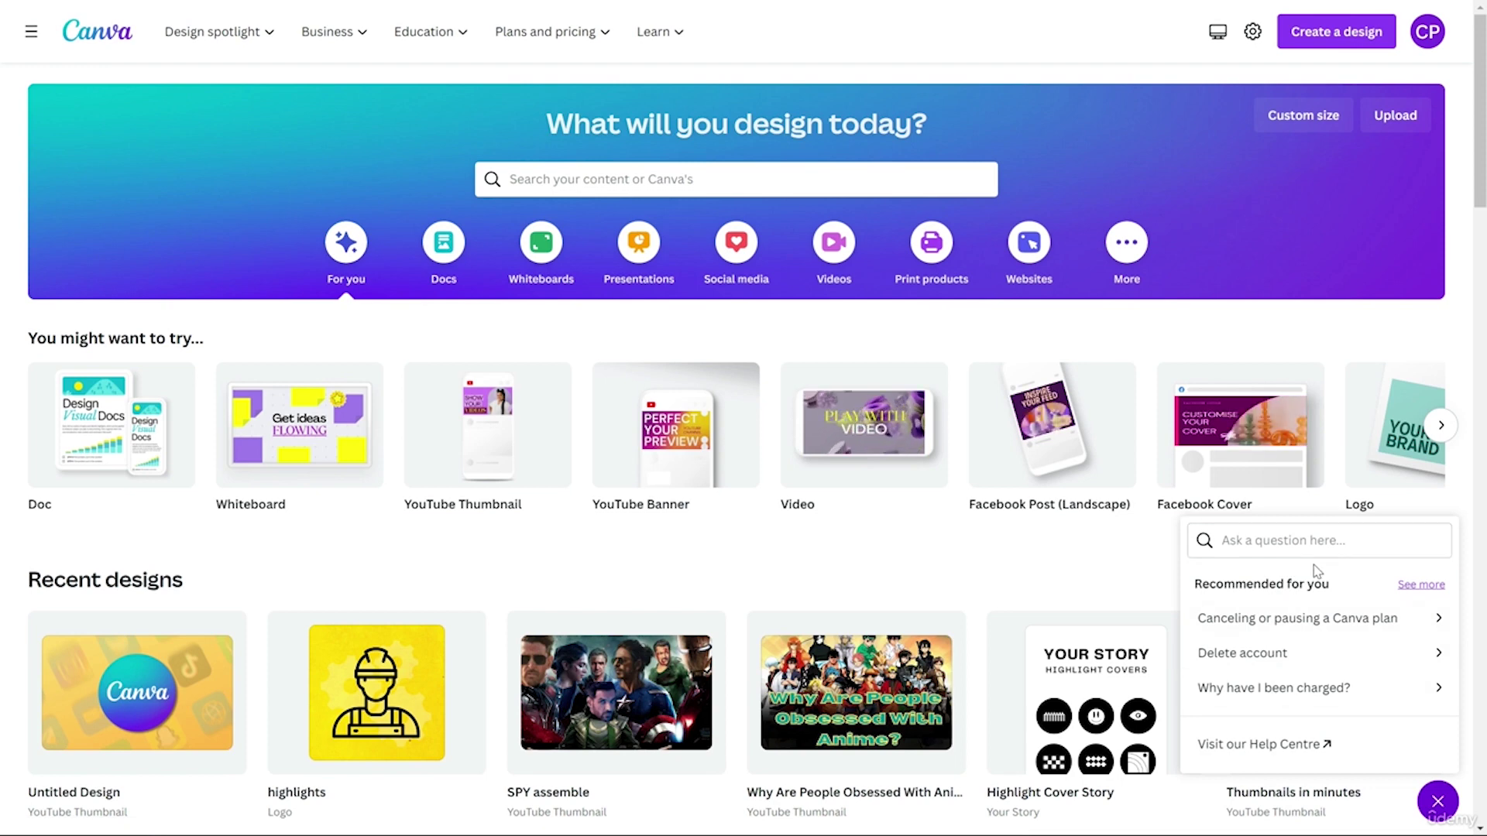
left_click(1386, 311)
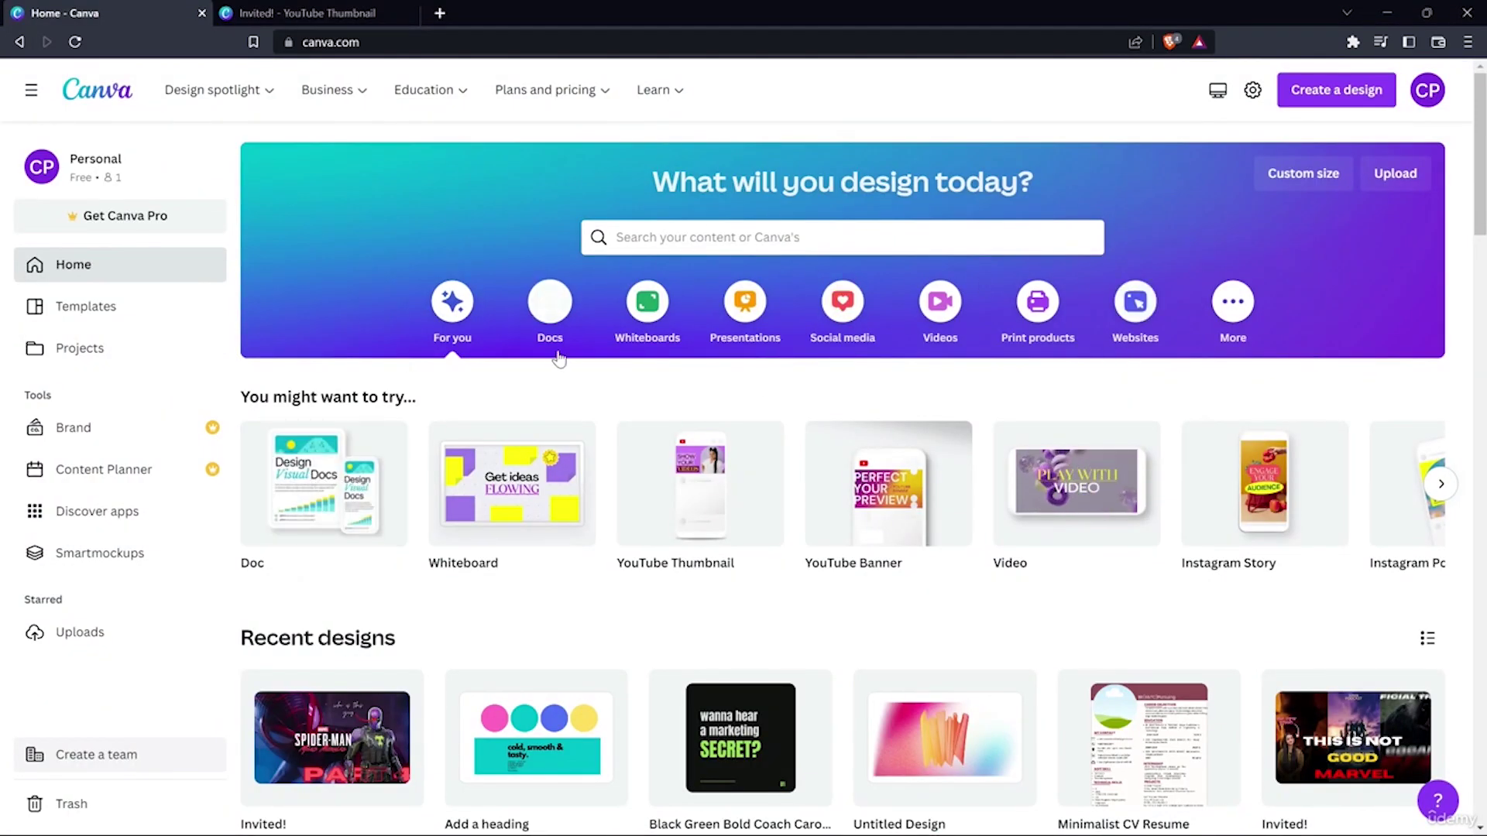
Step: Switch to the 'Invited! - YouTube Thumbnail' tab and make the browser full screen
scroll(749, 331, "down", 5)
scroll(748, 331, "up", 5)
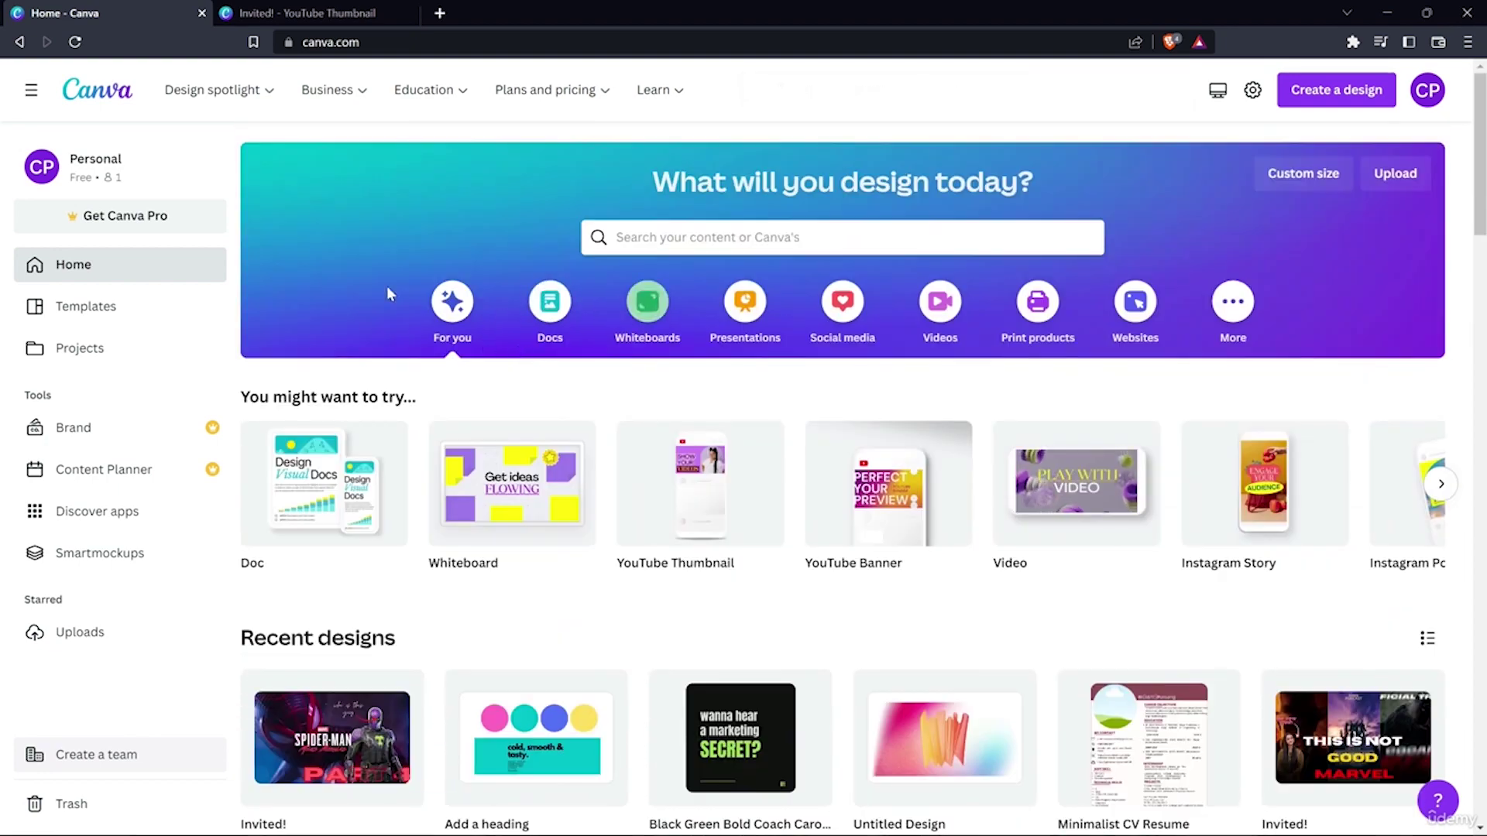
left_click(306, 12)
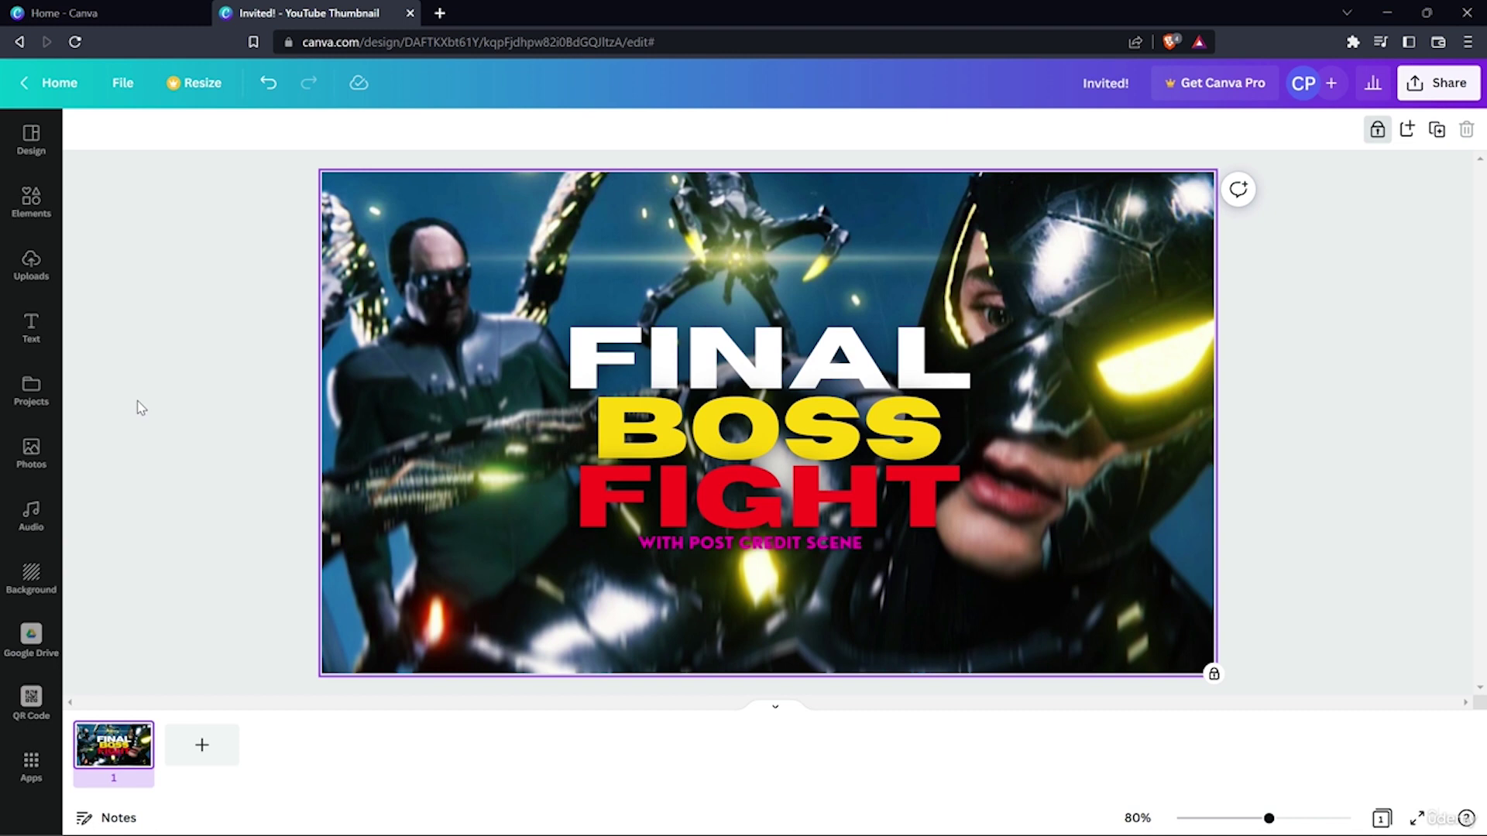
key("F11")
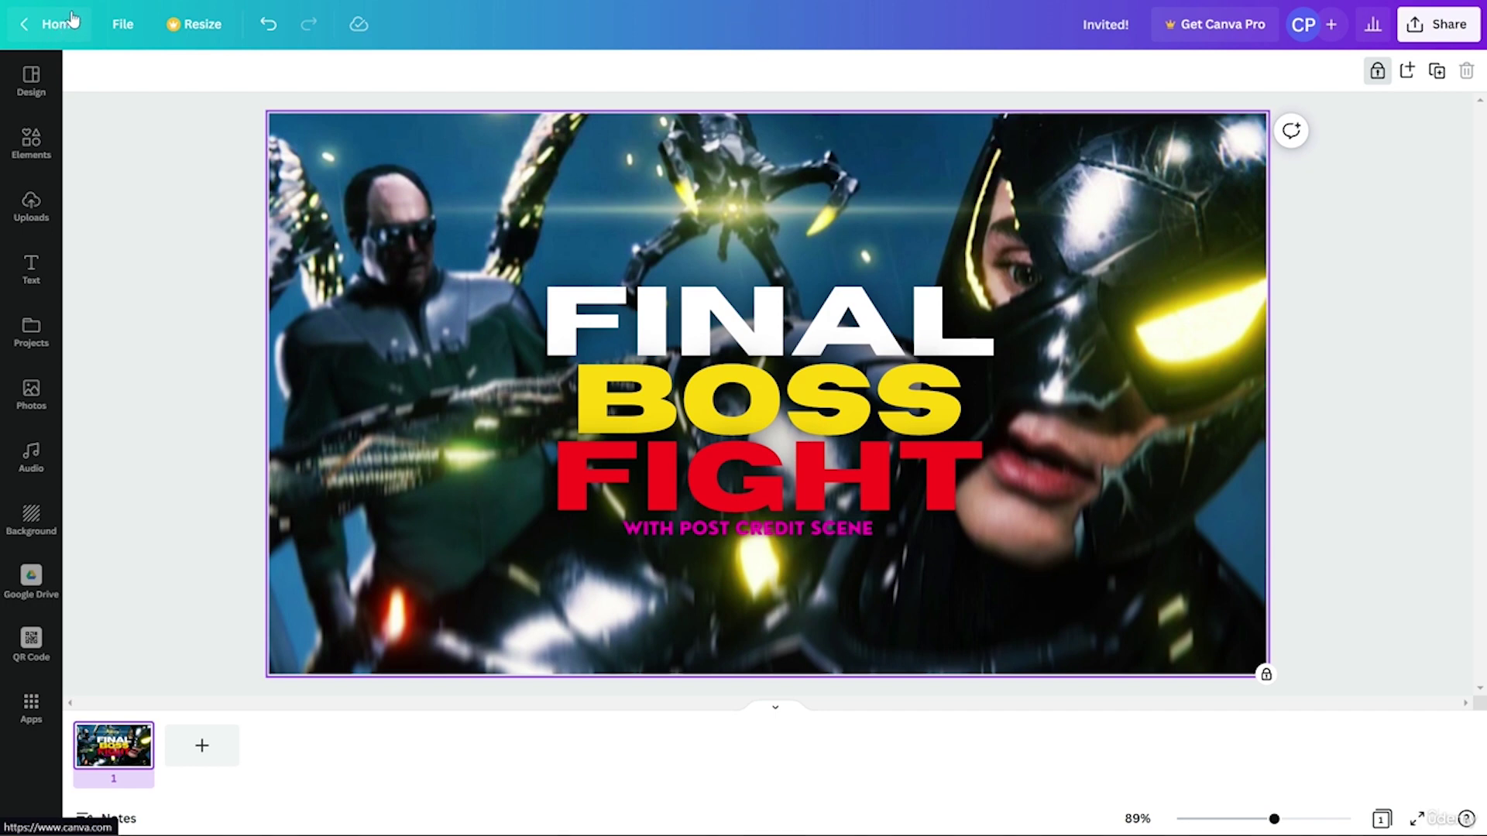
Step: Turn on Show margins under File > View settings, then reopen the File menu
left_click(122, 30)
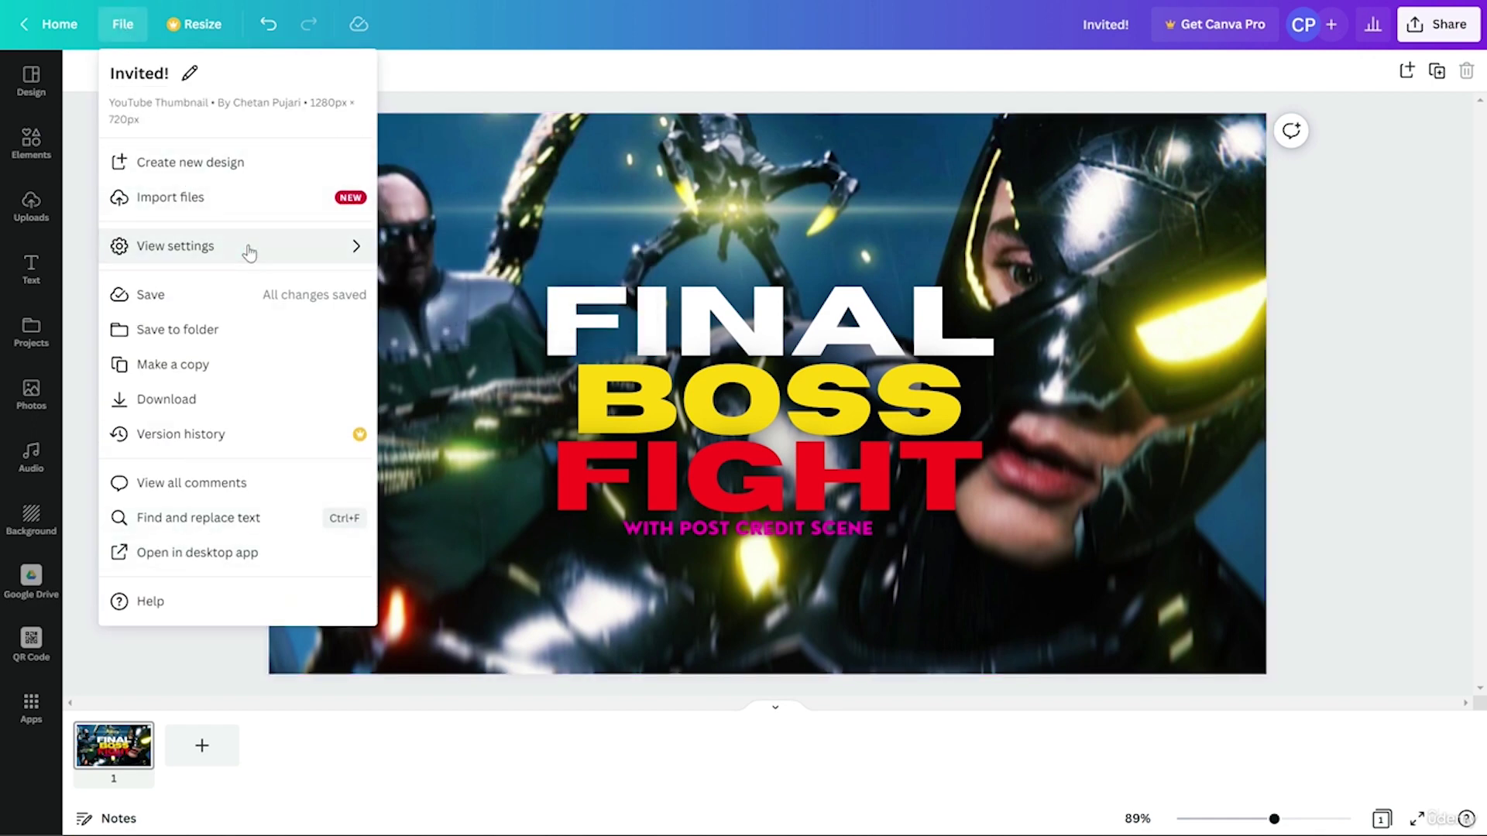
mouse_move(248, 251)
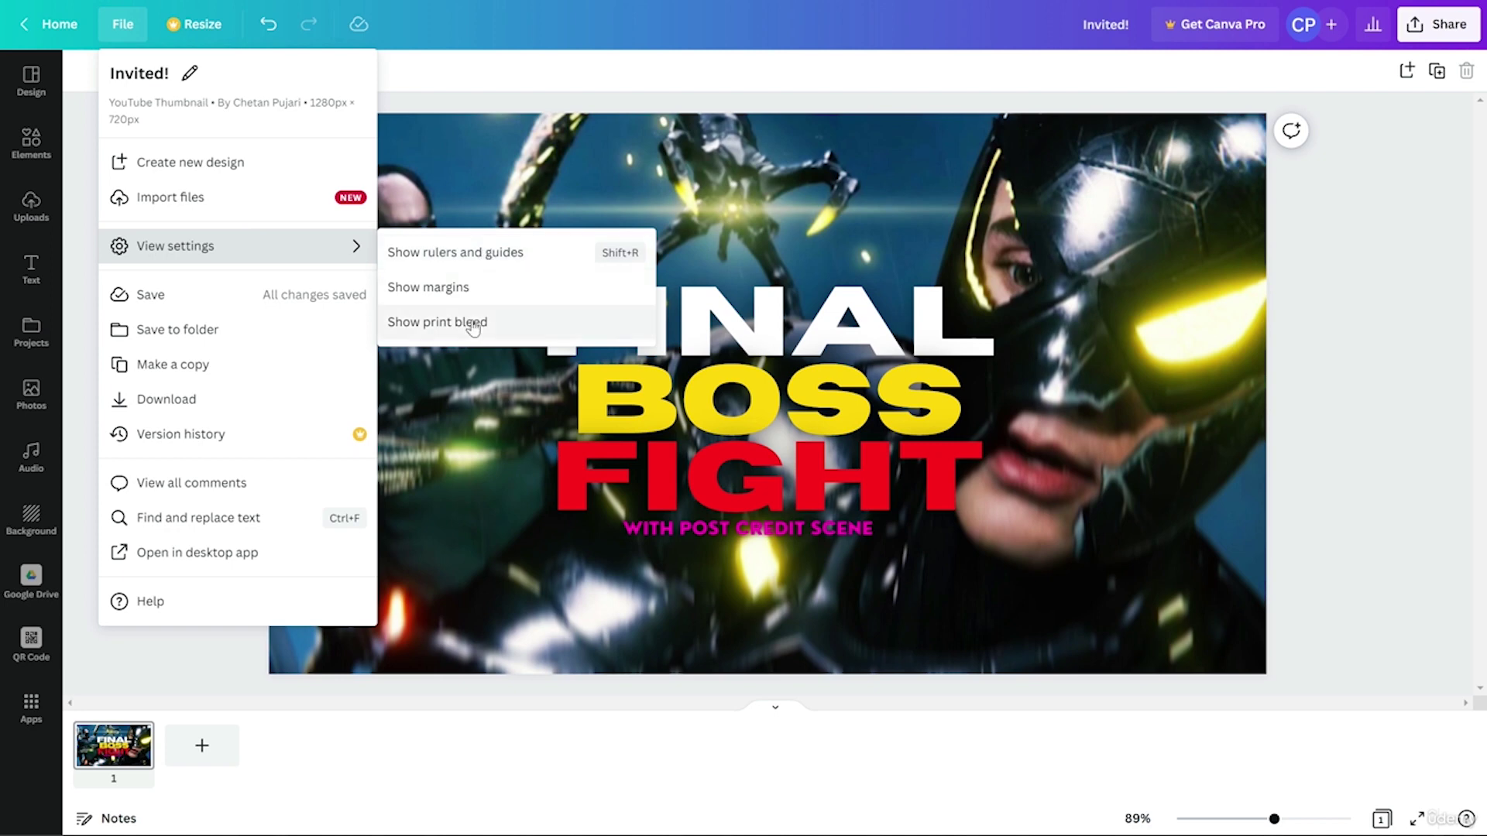
left_click(468, 286)
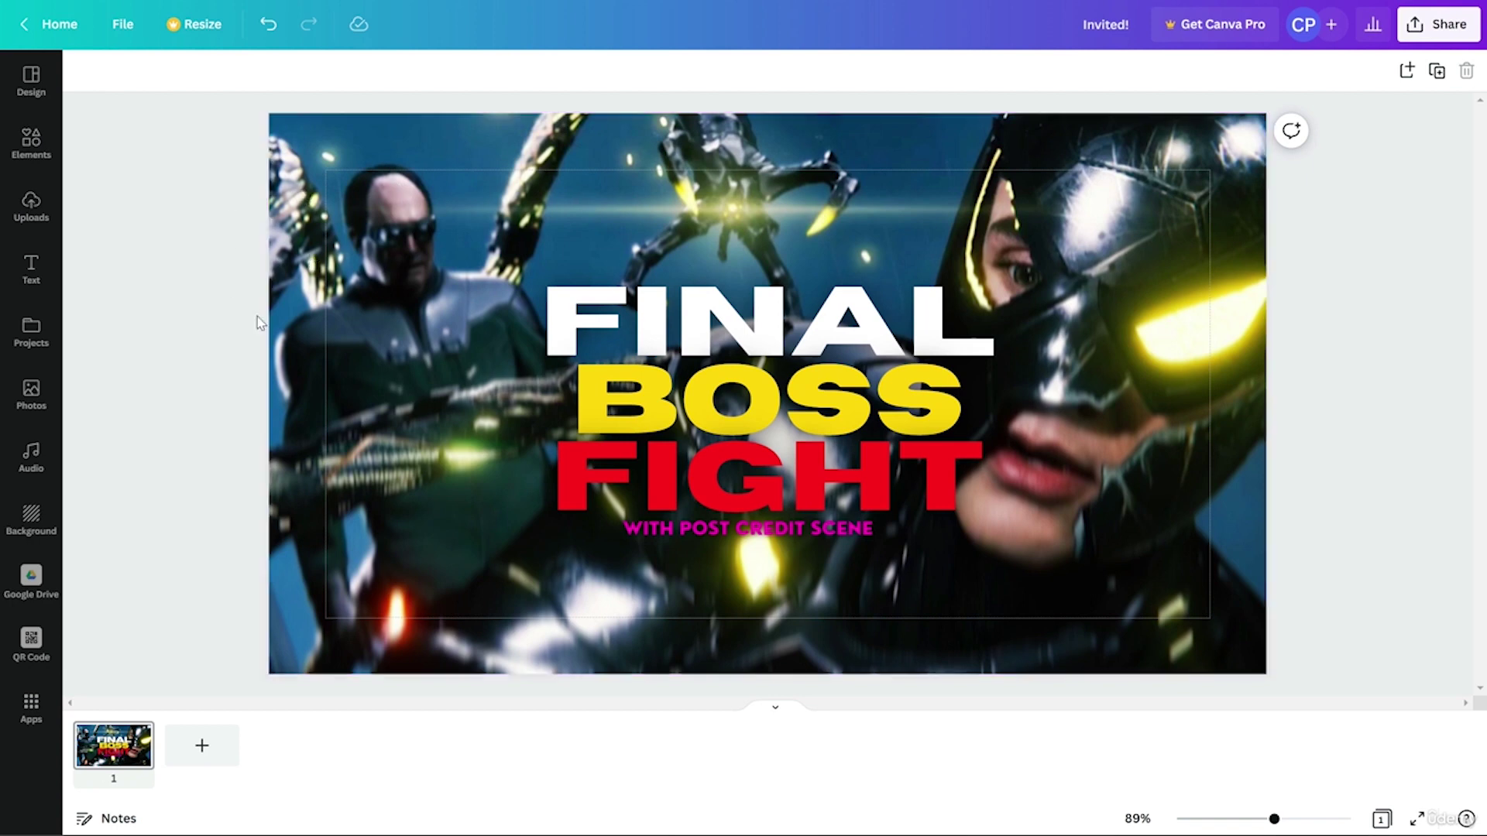
left_click(122, 24)
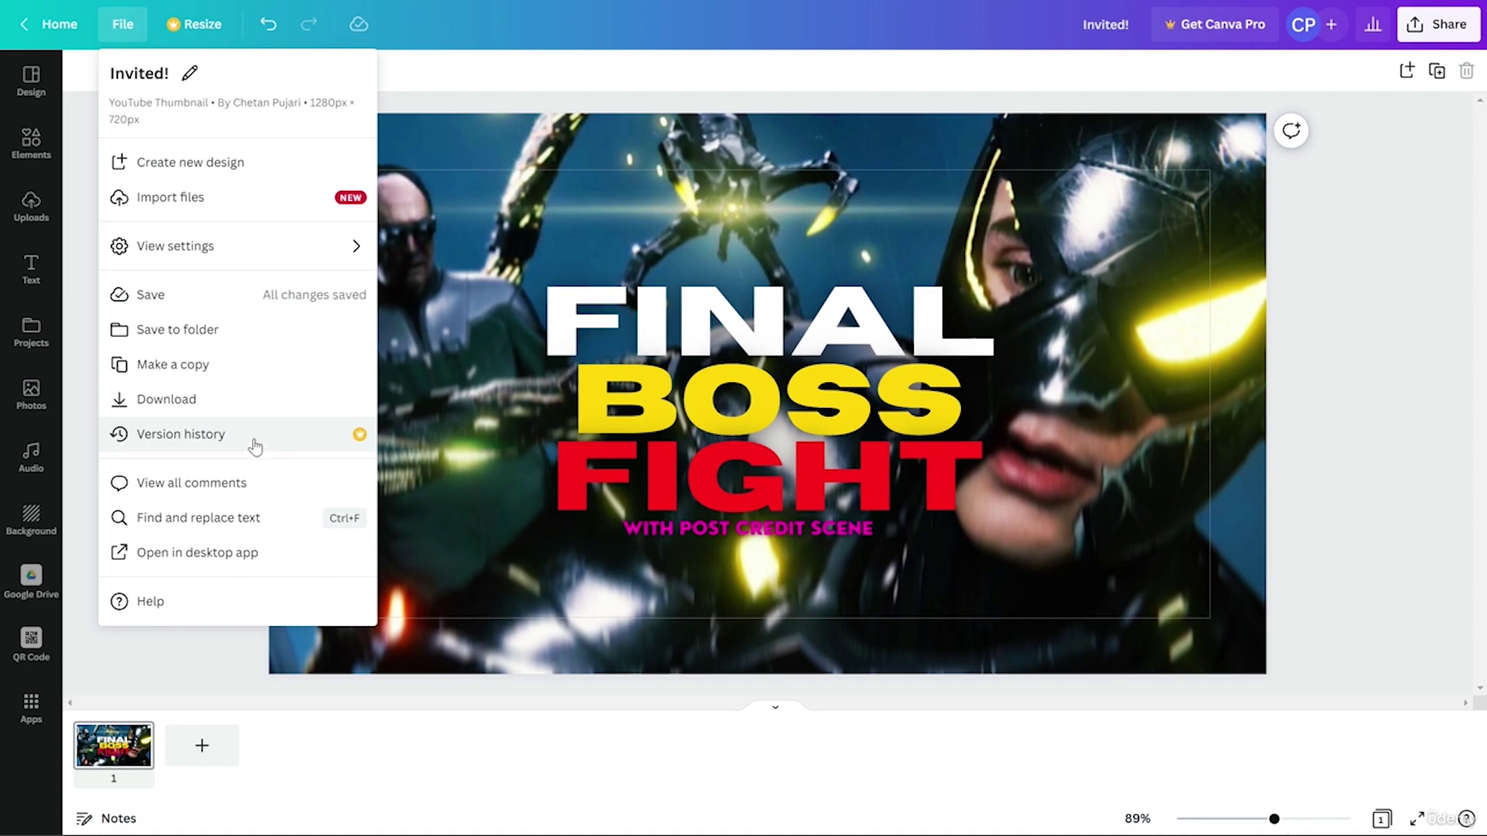
Step: Draft a comment reading 'feedback' on the thumbnail, removing the stray '@'
left_click(274, 489)
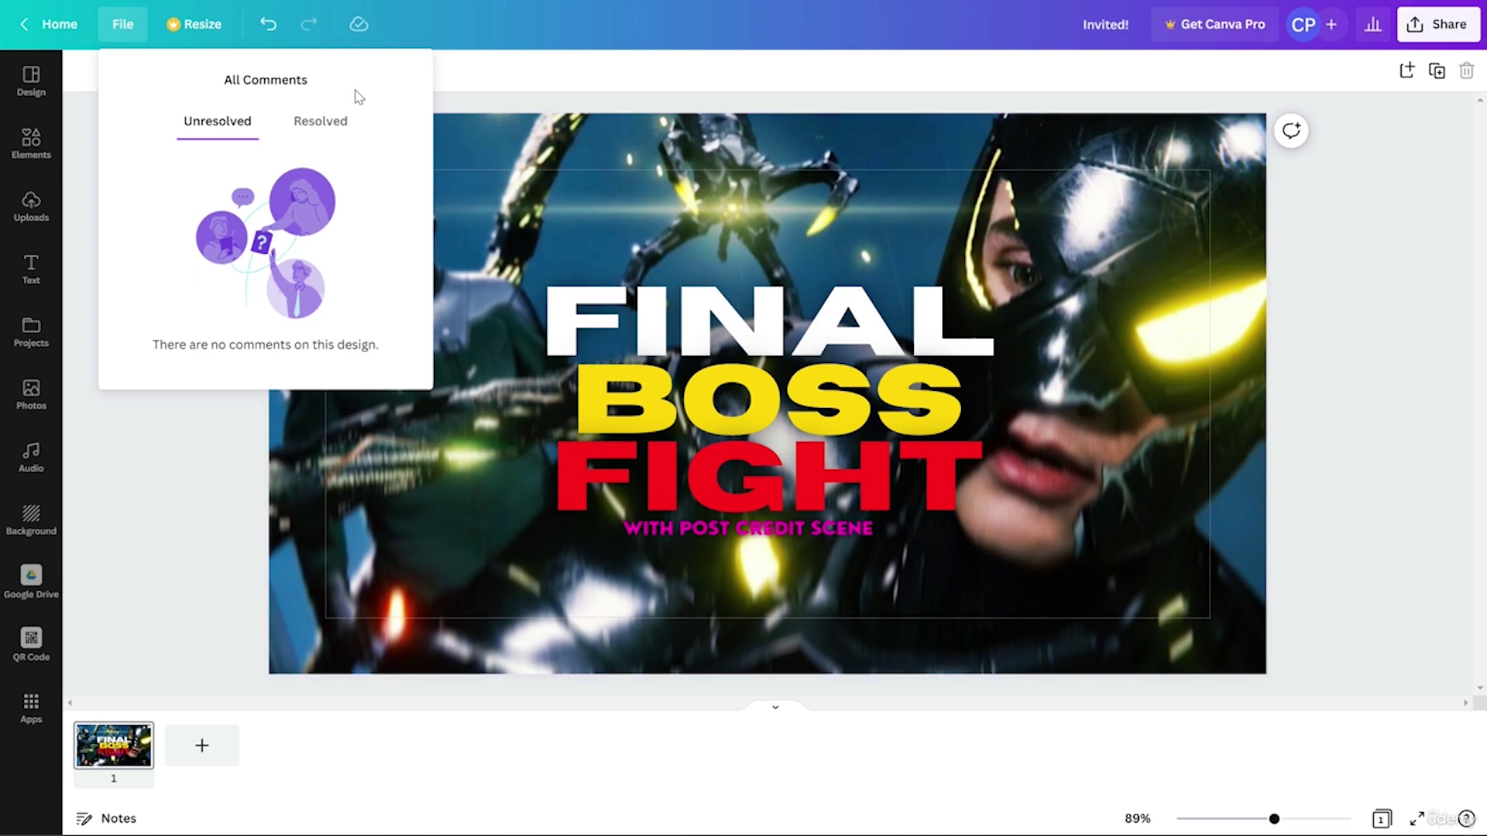
left_click(1290, 130)
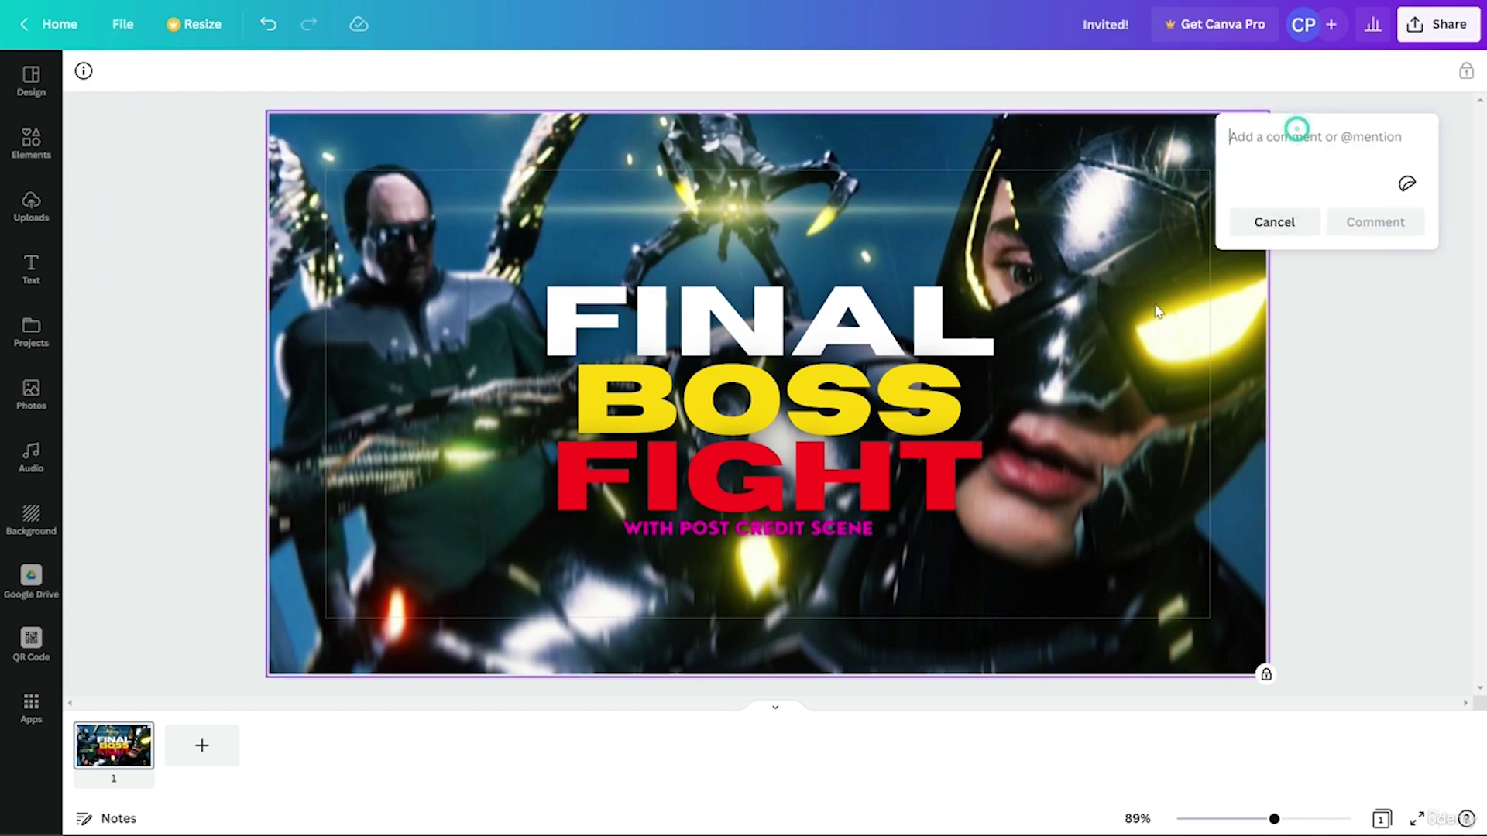
type("feedback")
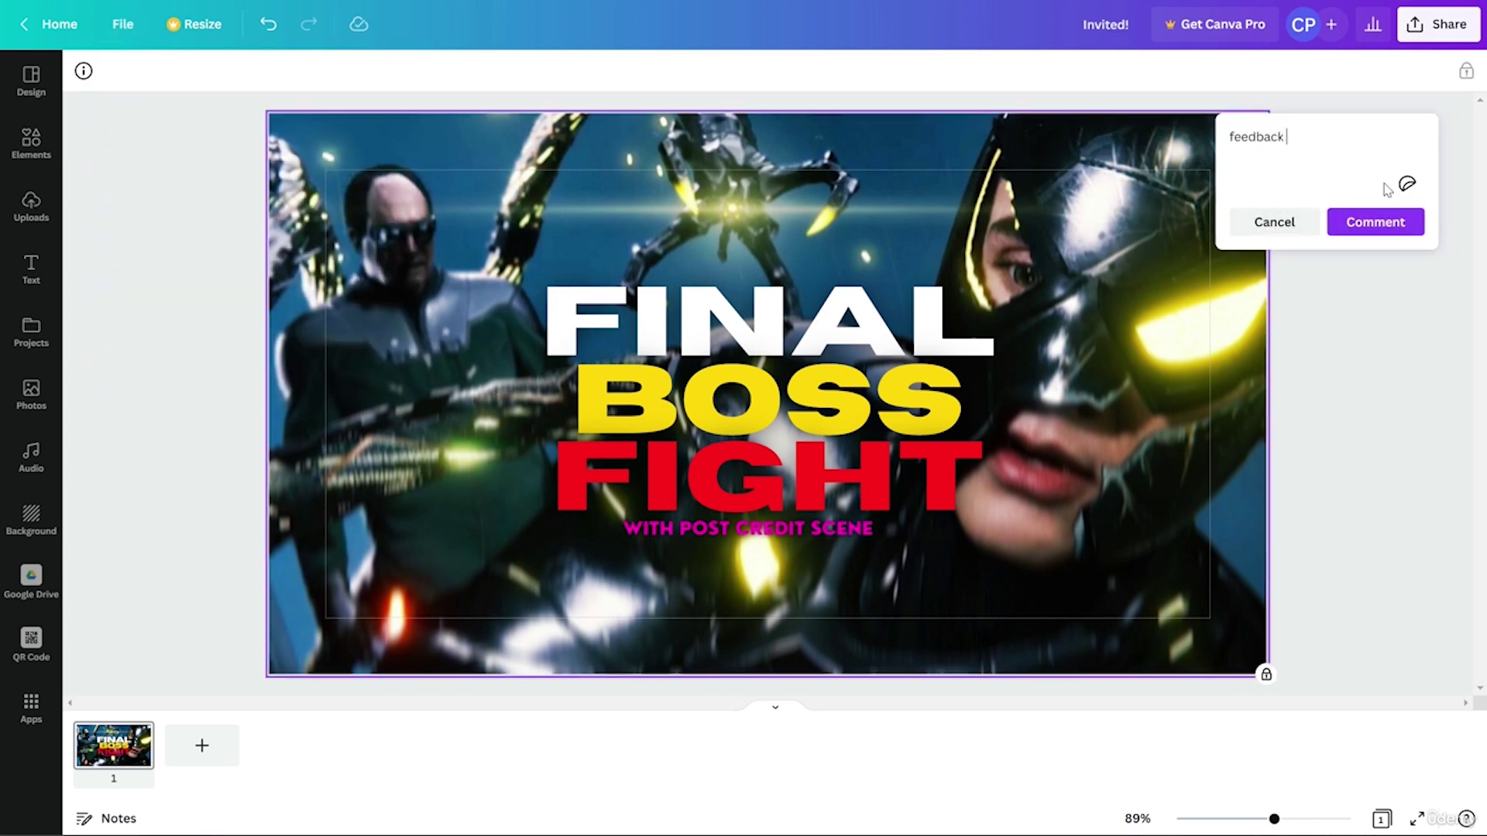
type(" @")
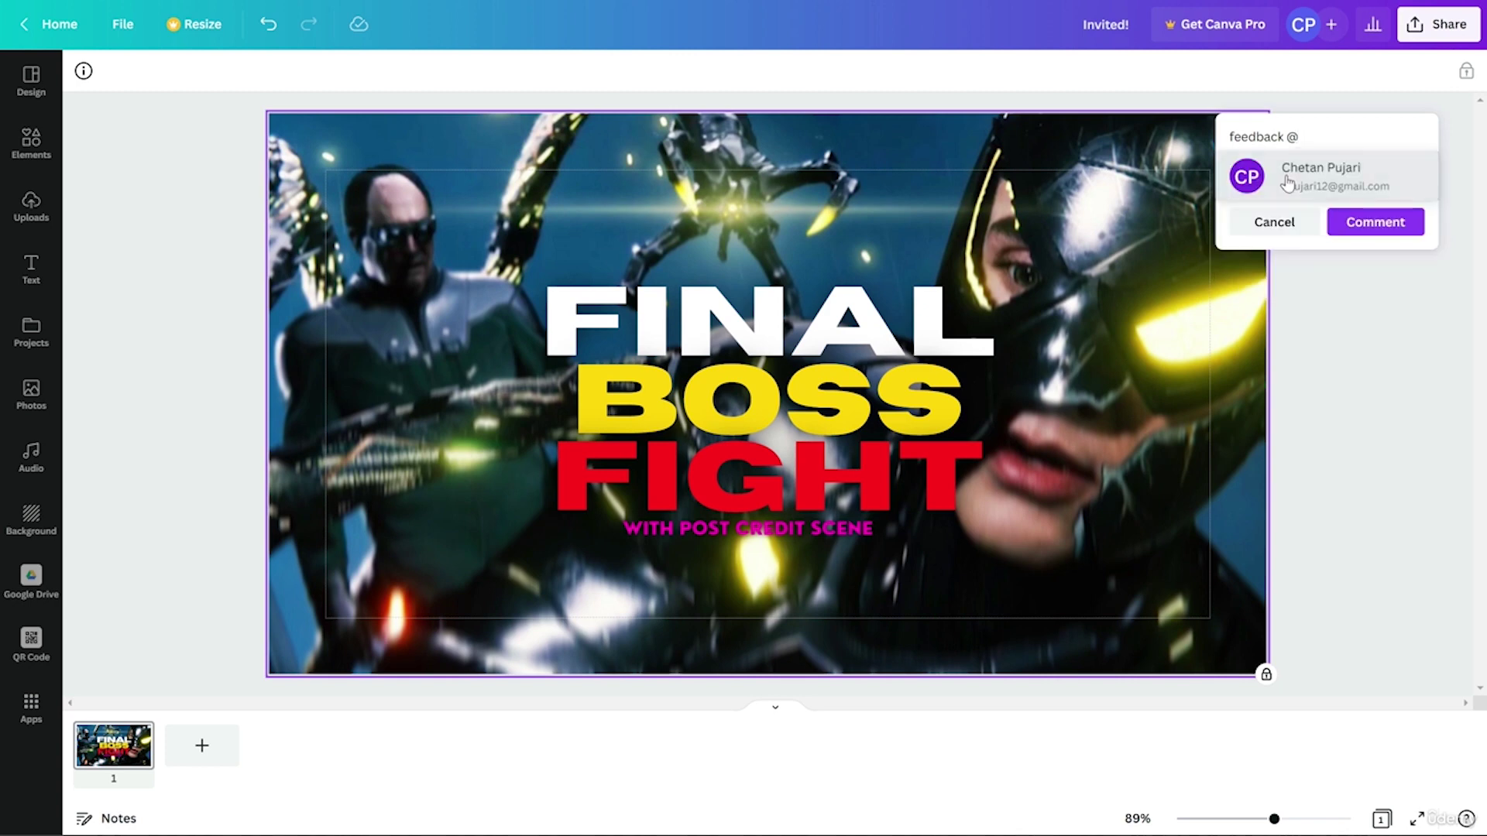
key("BackSpace")
key("BackSpace")
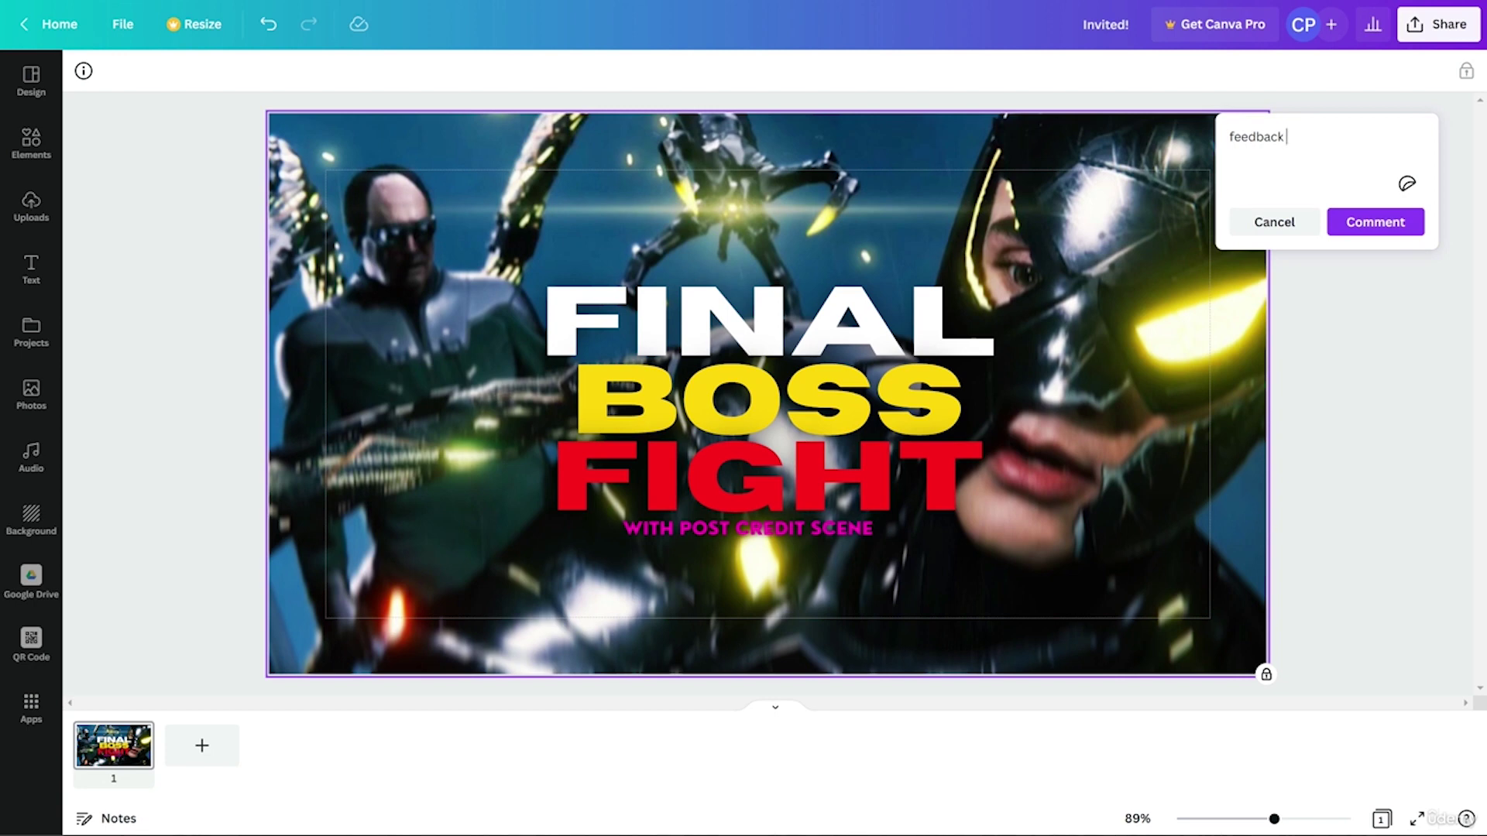
left_click(120, 25)
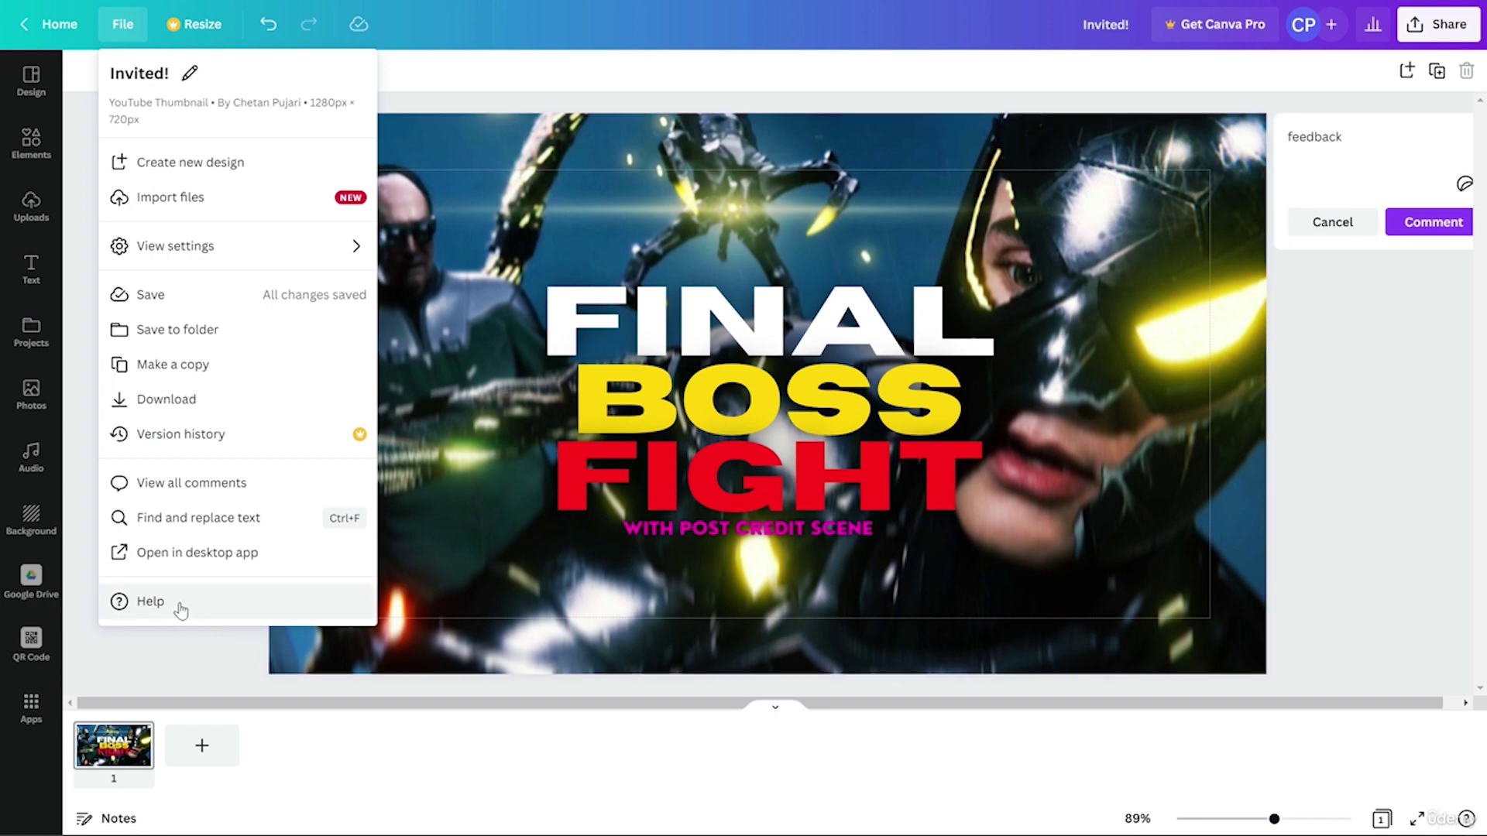
Step: Retitle the design 'spiderman!', correcting the mistyped letters in the title
left_click(526, 93)
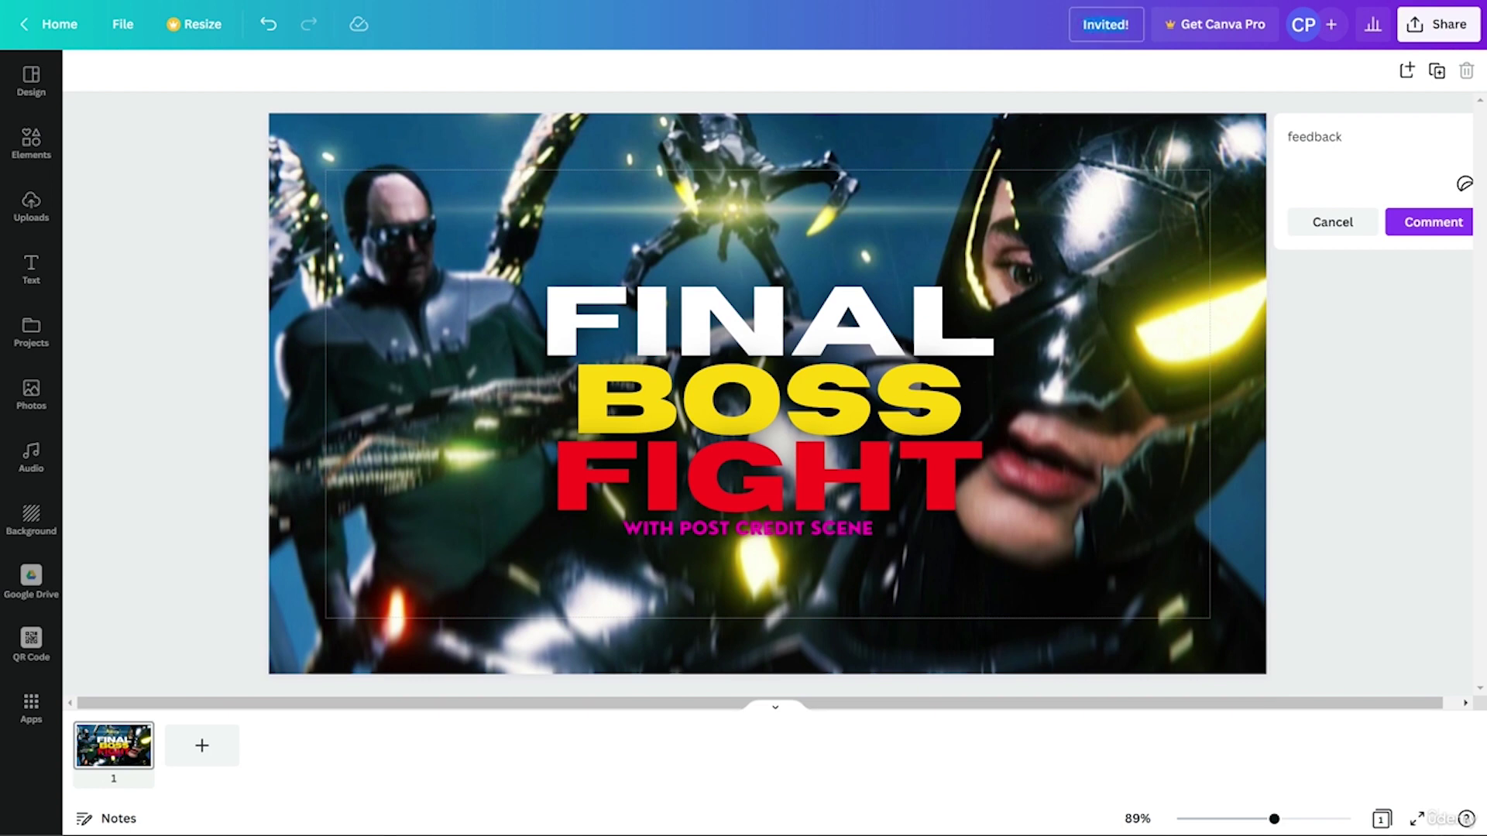
type("idermna!")
key("Left")
key("BackSpace")
type("a")
left_click(1373, 24)
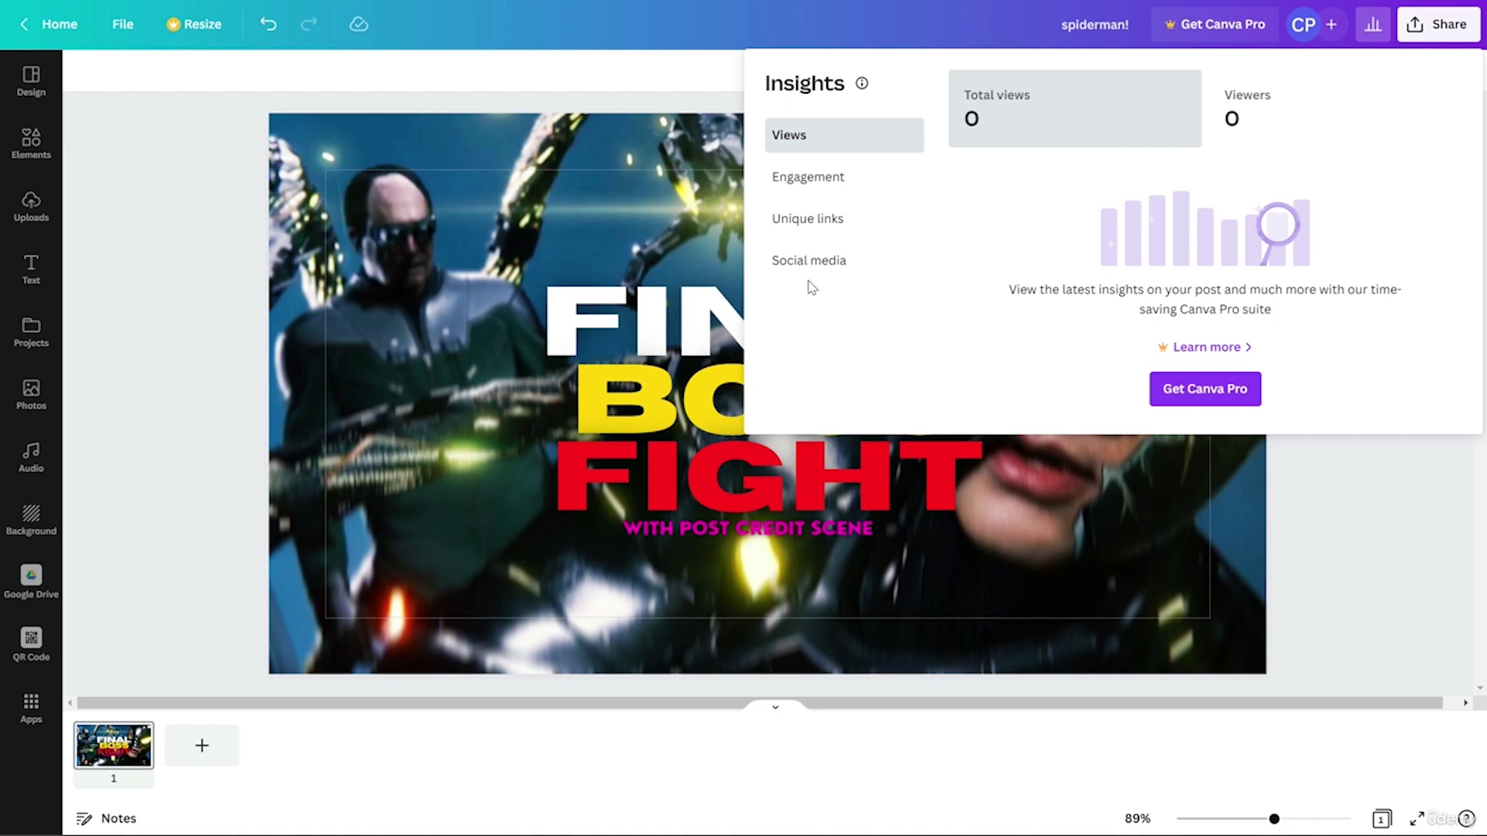
left_click(1372, 28)
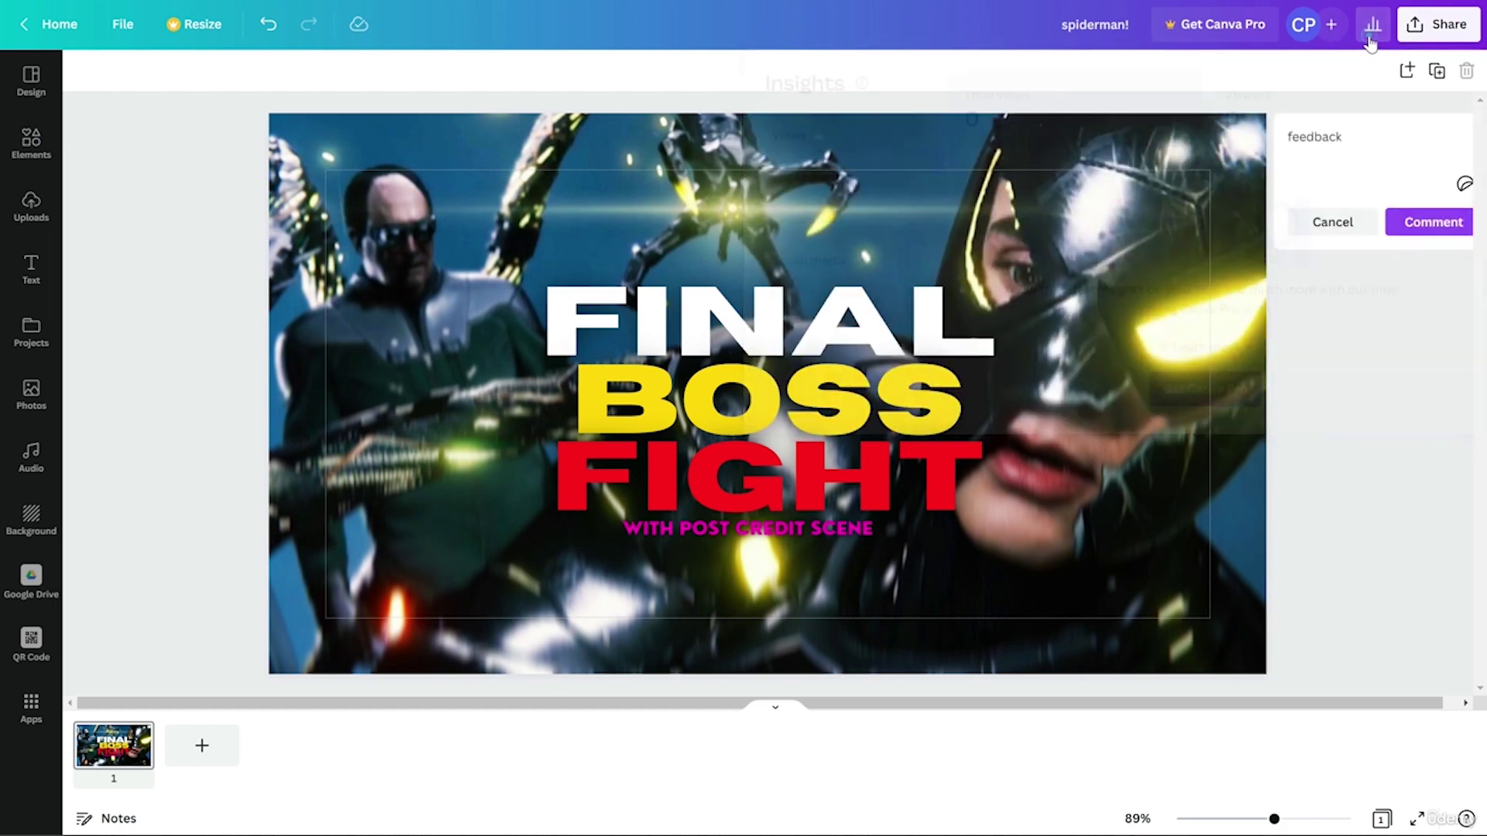
left_click(1424, 31)
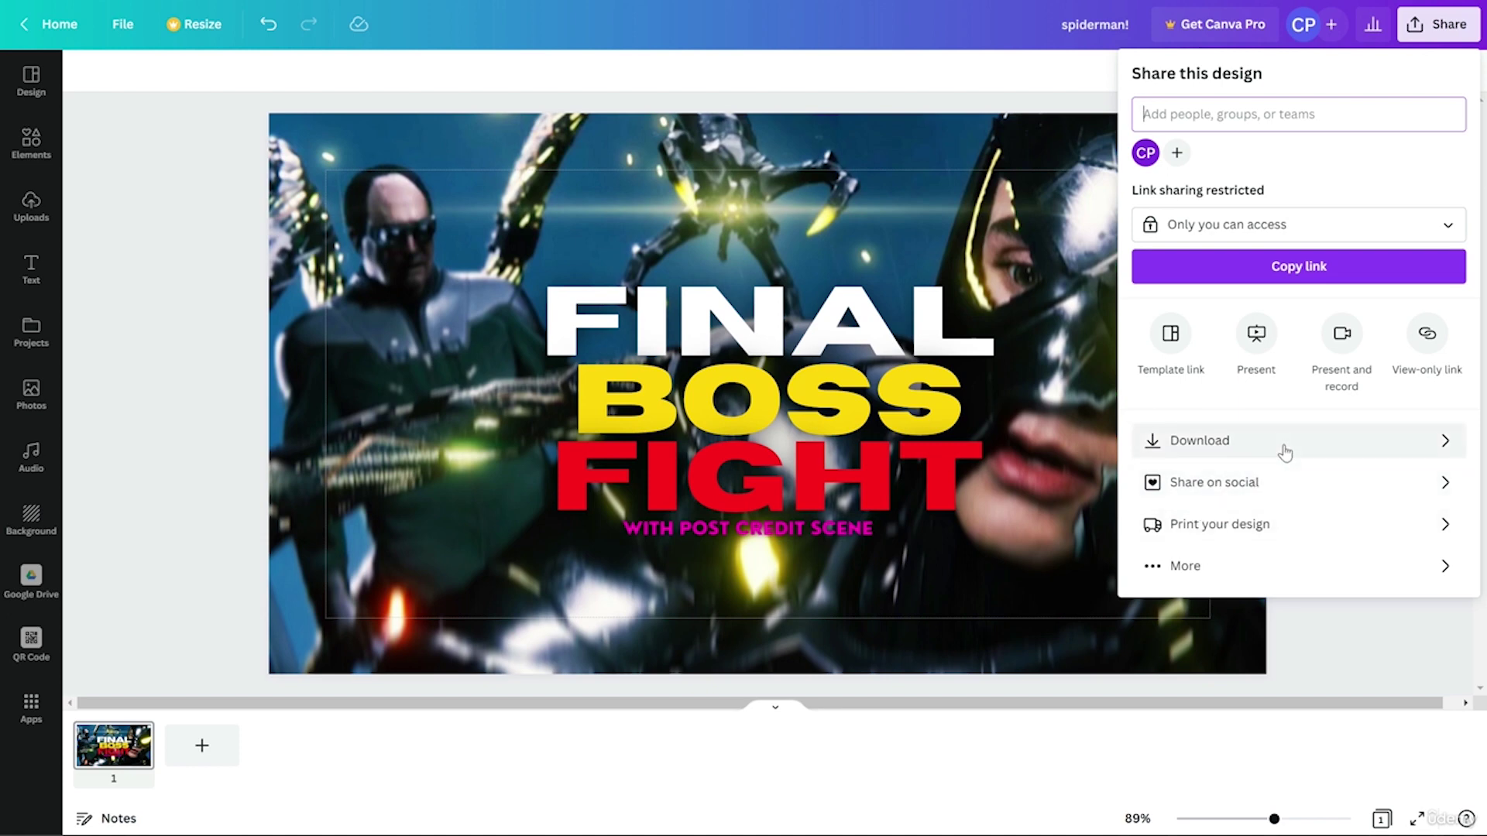
left_click(1204, 567)
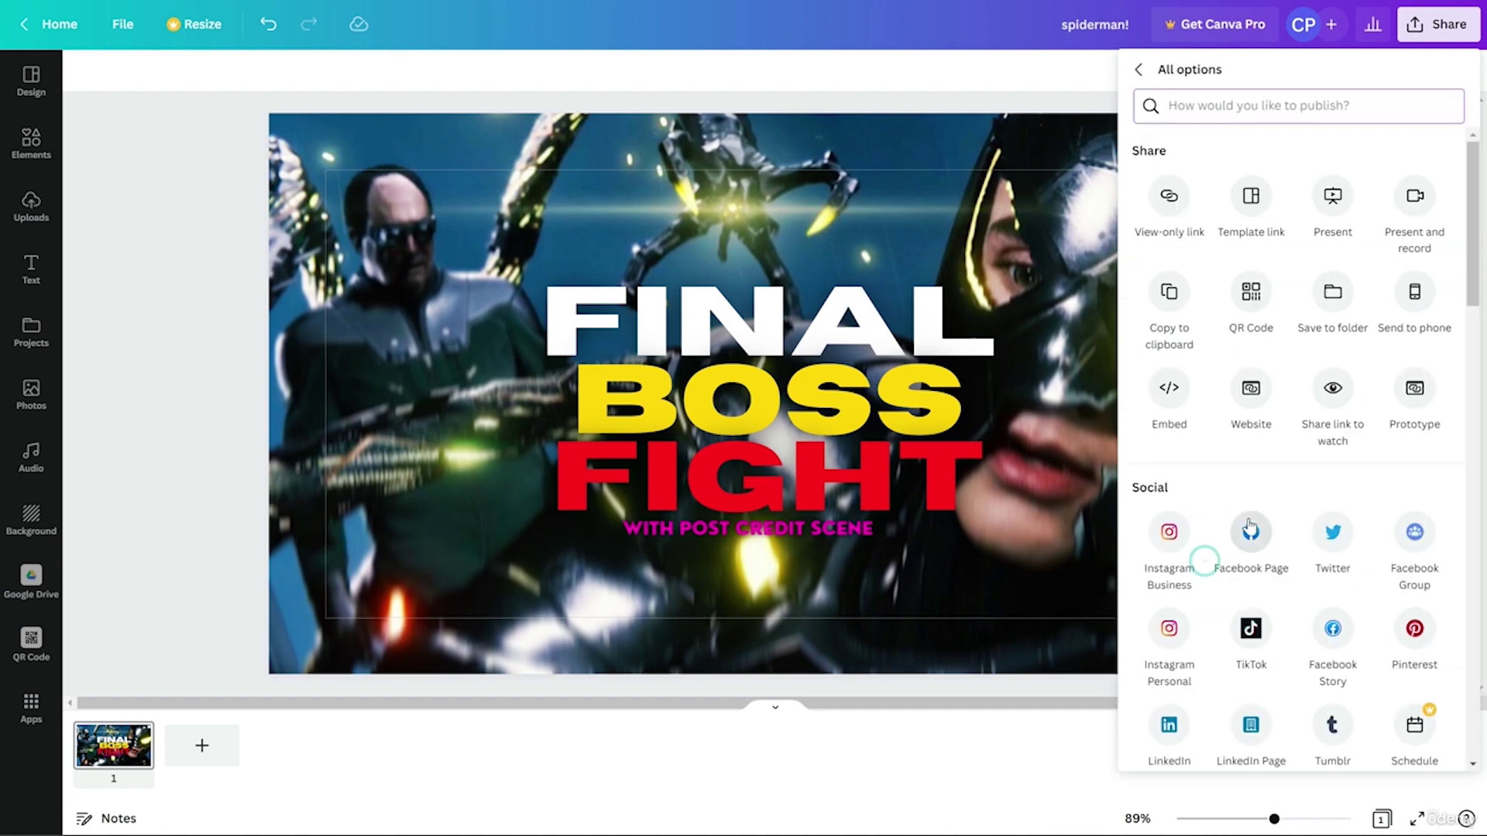
scroll(1247, 524, "down", 5)
scroll(1278, 365, "down", 6)
scroll(1272, 399, "up", 8)
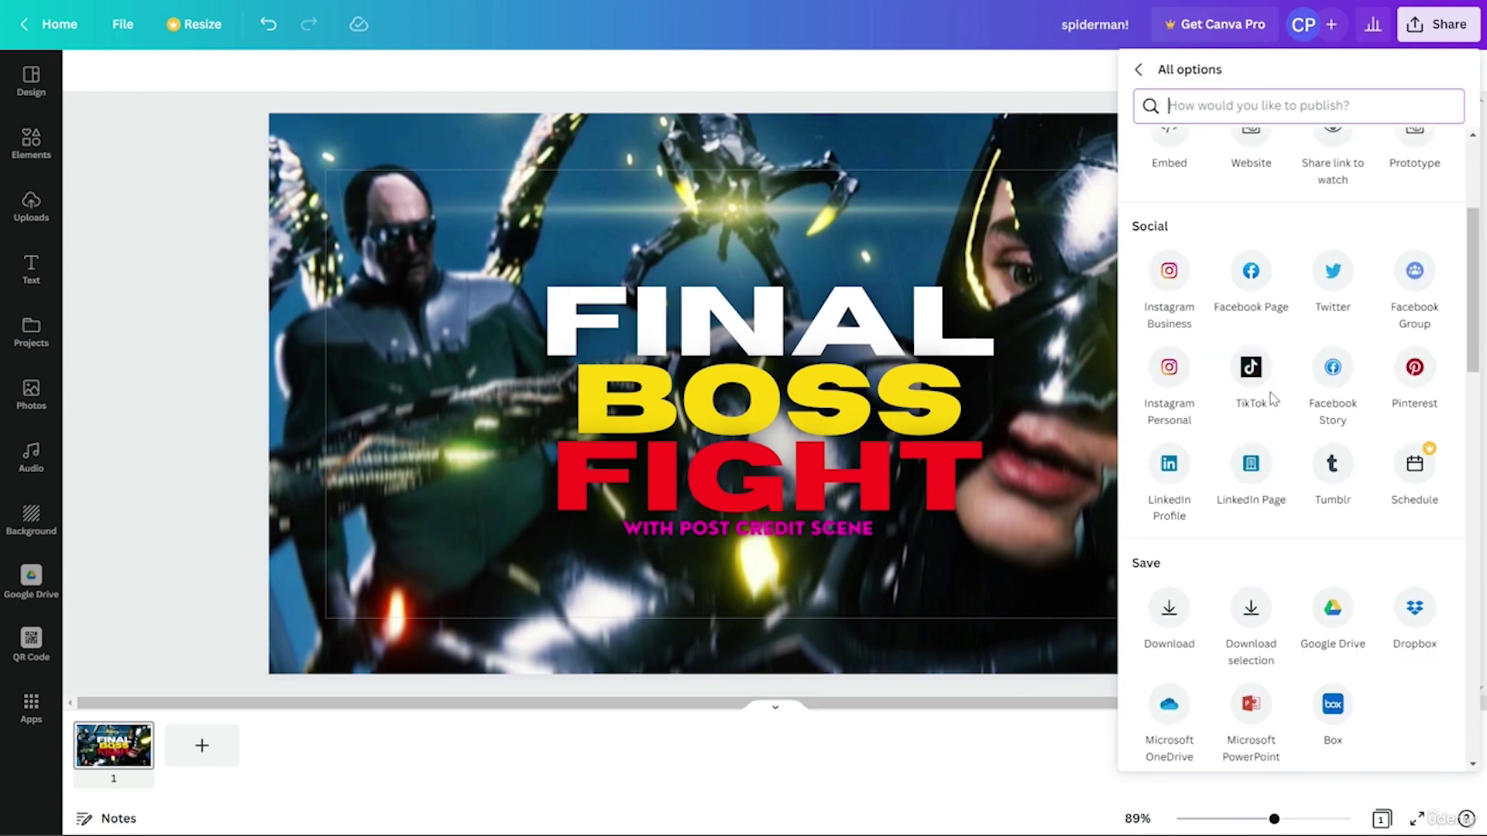
scroll(1255, 358, "down", 6)
scroll(1256, 358, "down", 6)
scroll(1256, 359, "up", 7)
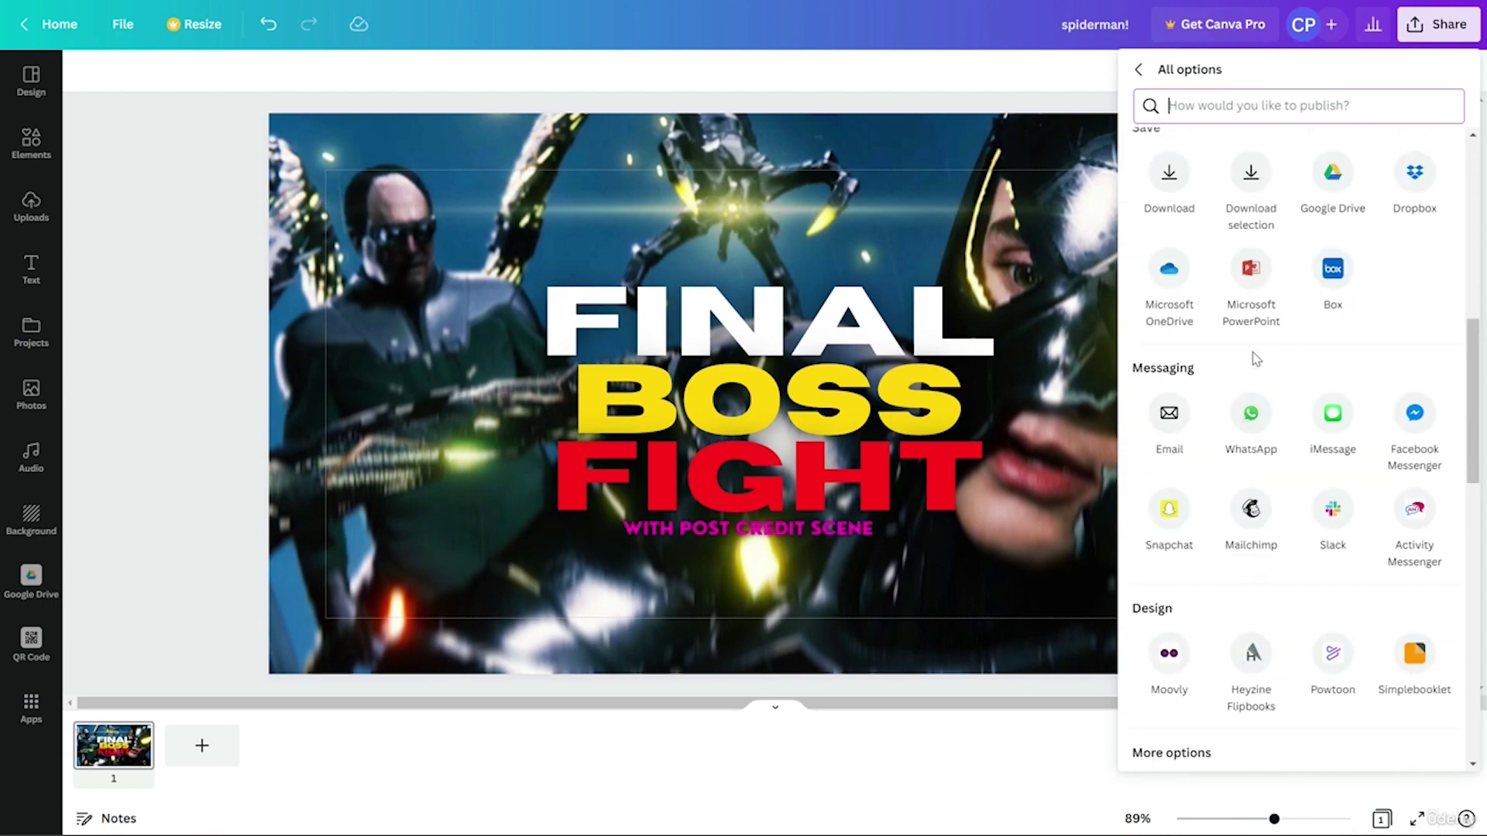
scroll(1257, 360, "down", 6)
scroll(1258, 357, "up", 5)
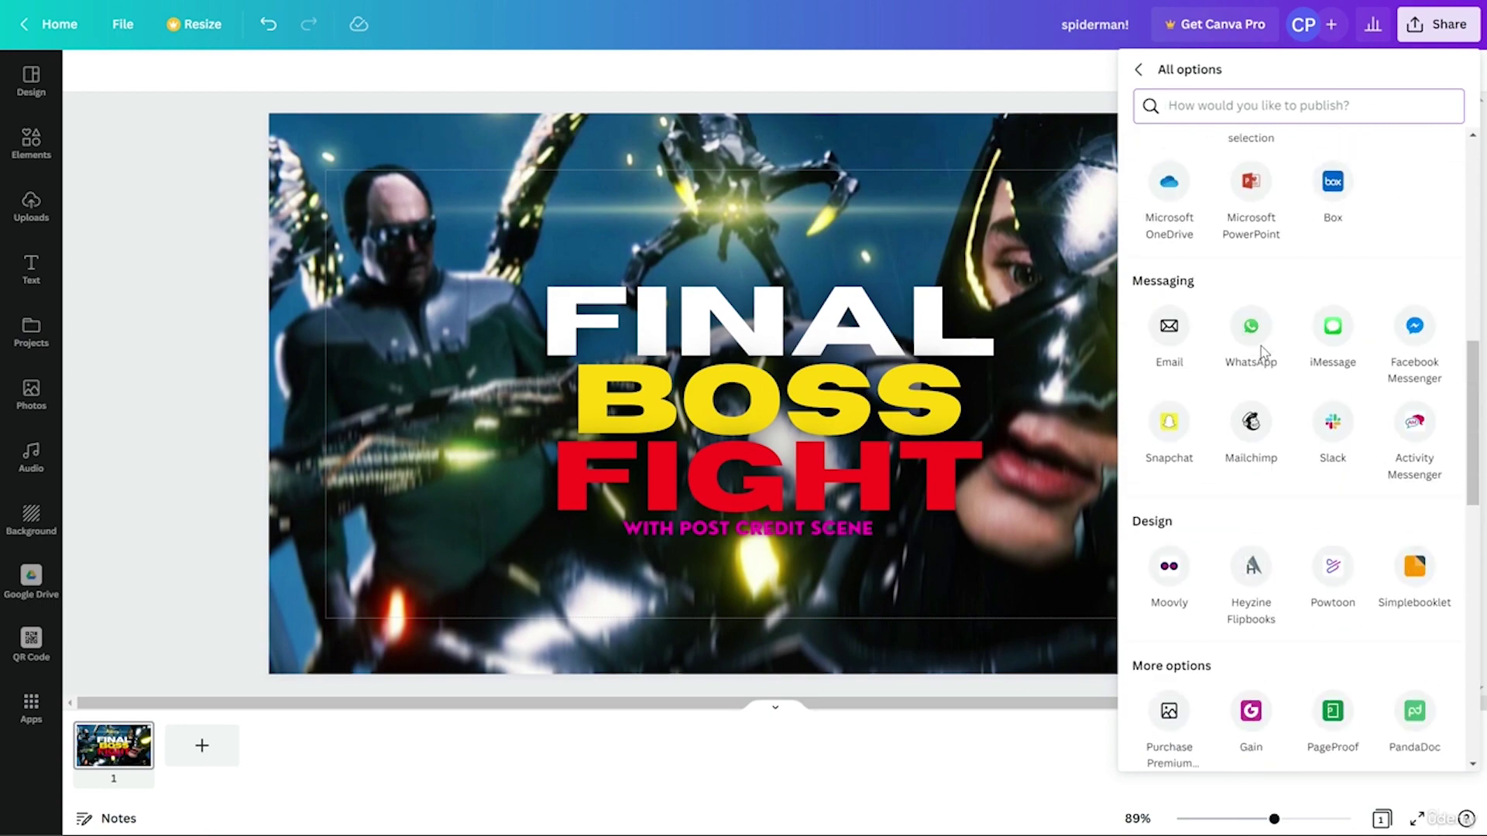
key("Escape")
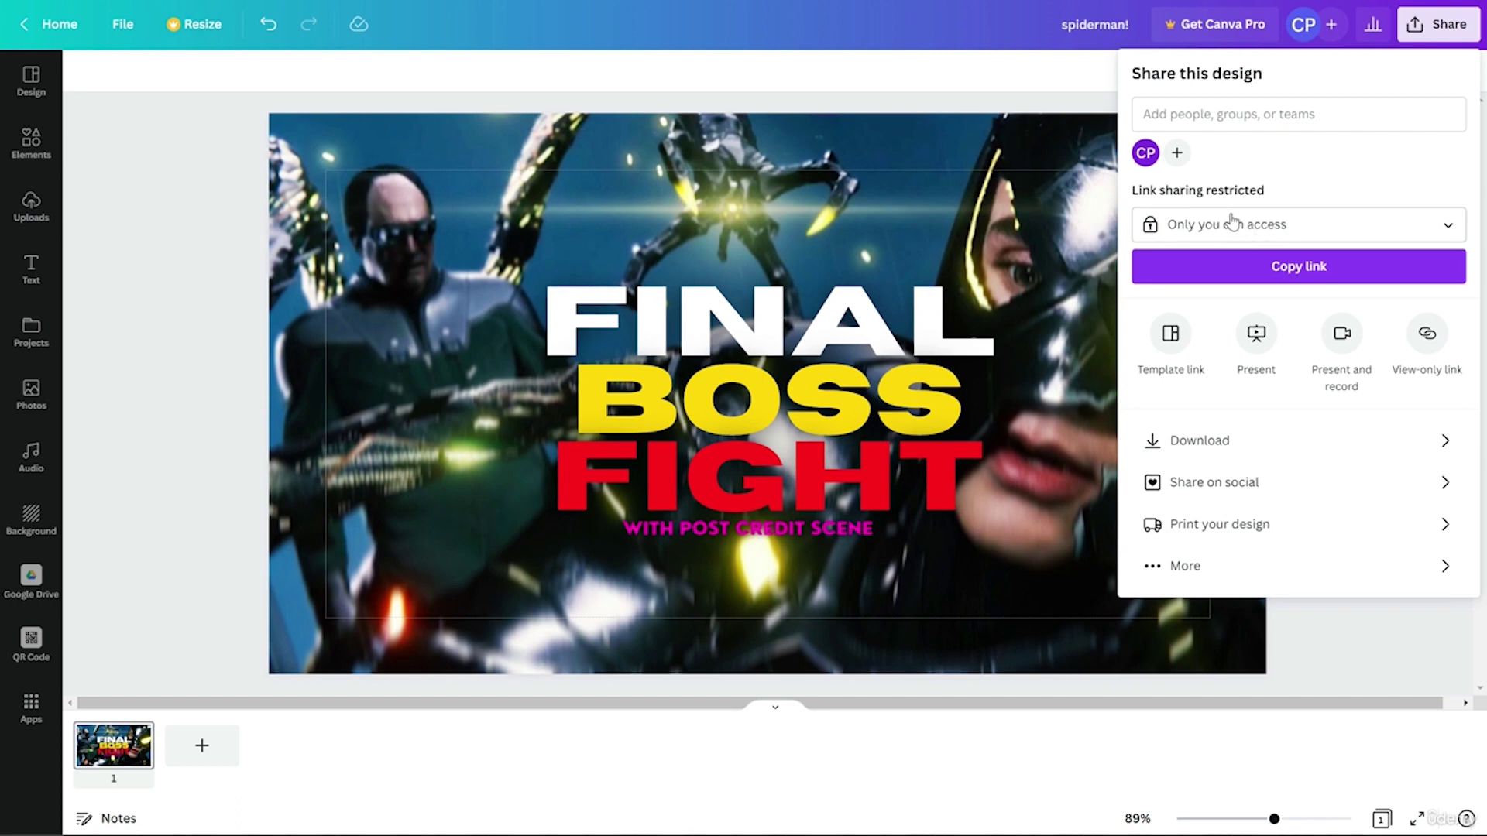
left_click(1316, 114)
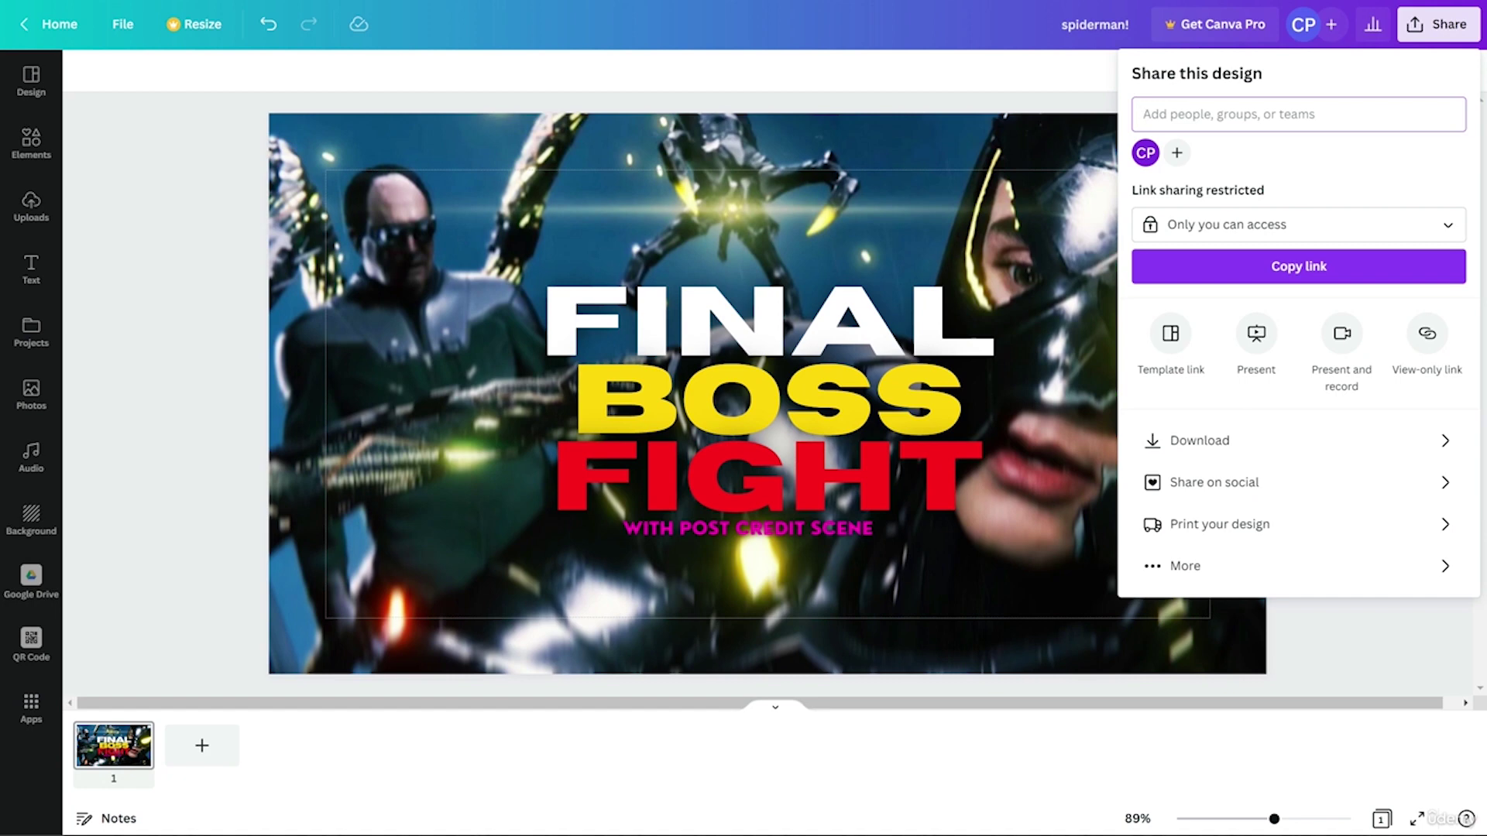
left_click(200, 447)
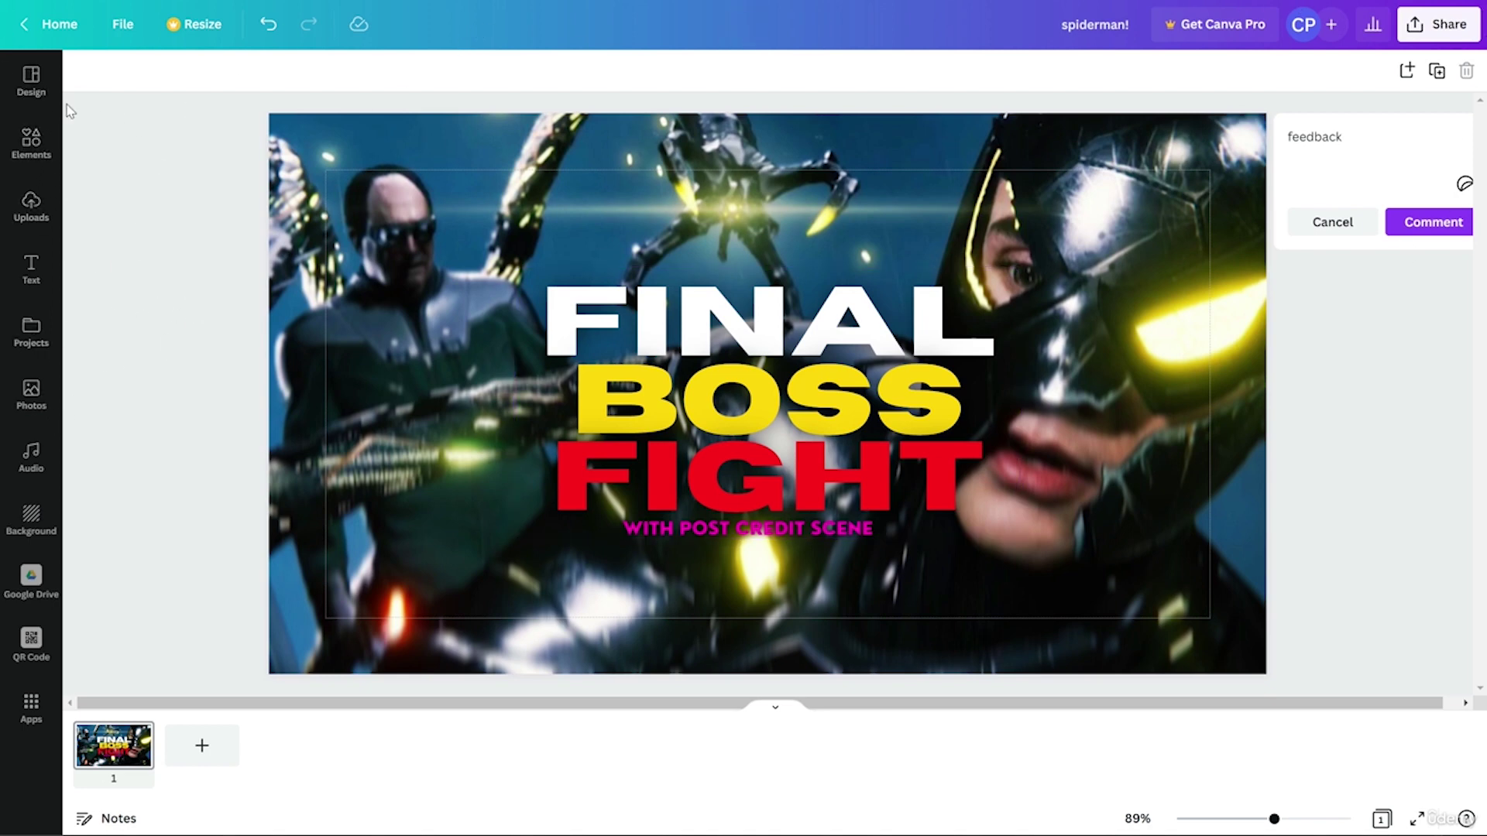
Step: In scroll view, add Page 2 and apply the purple 'THIS VIDEO GOT 1 M VIEWS IN 2 WEEKS!' template
left_click(33, 80)
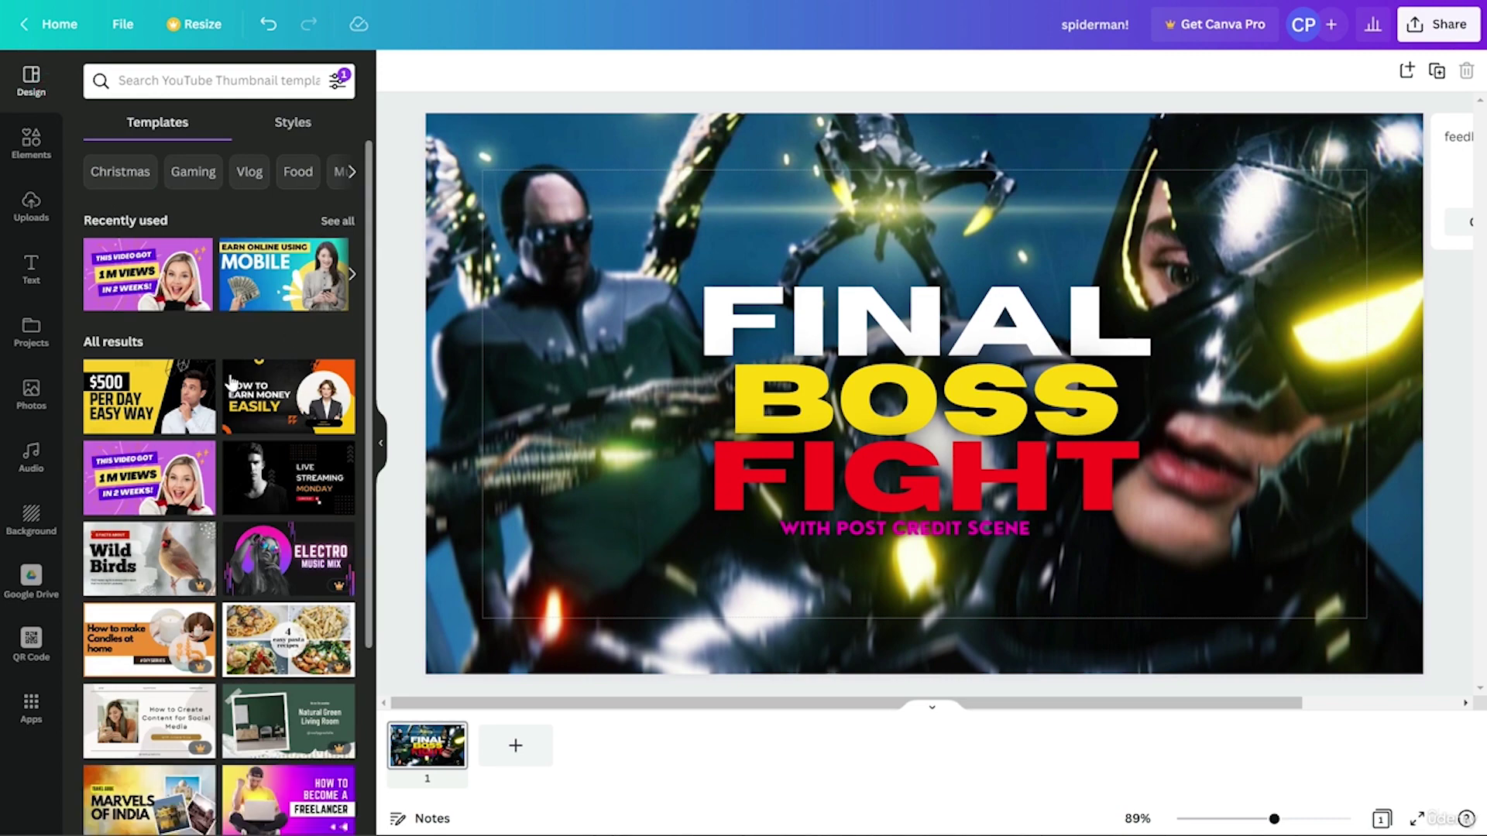
scroll(240, 473, "down", 4)
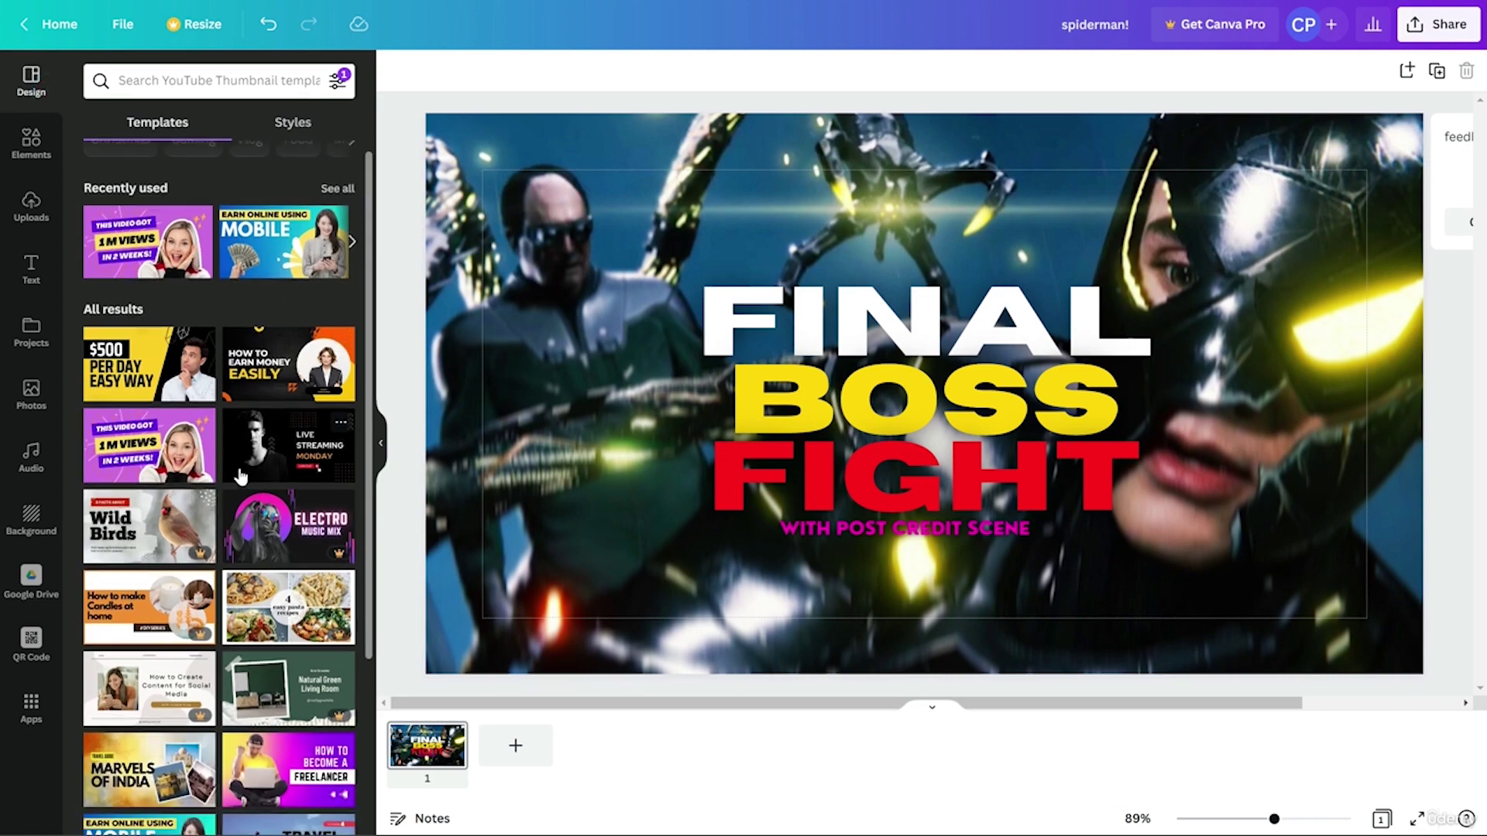
scroll(240, 472, "up", 4)
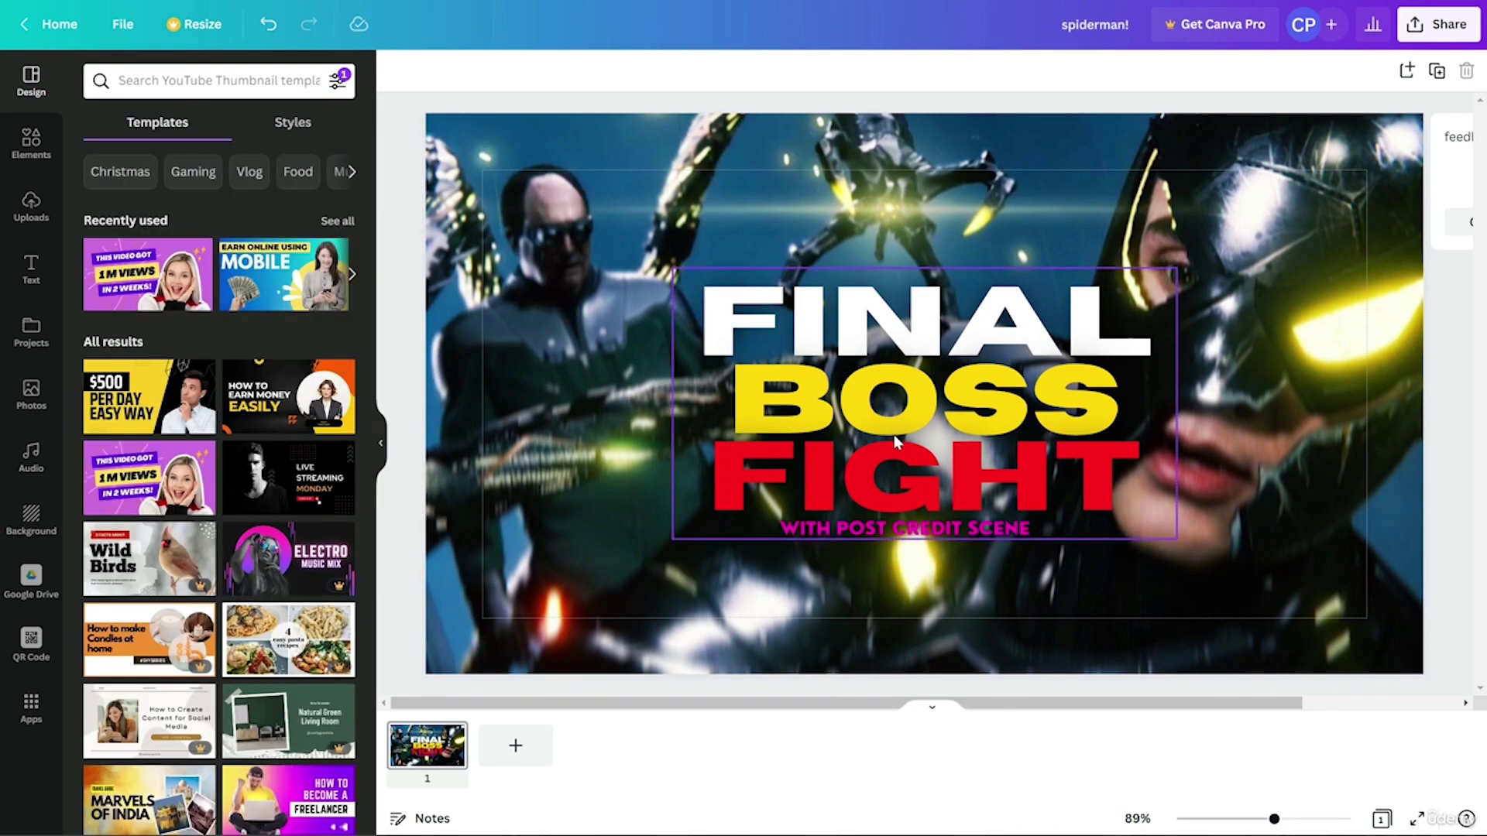
left_click(927, 711)
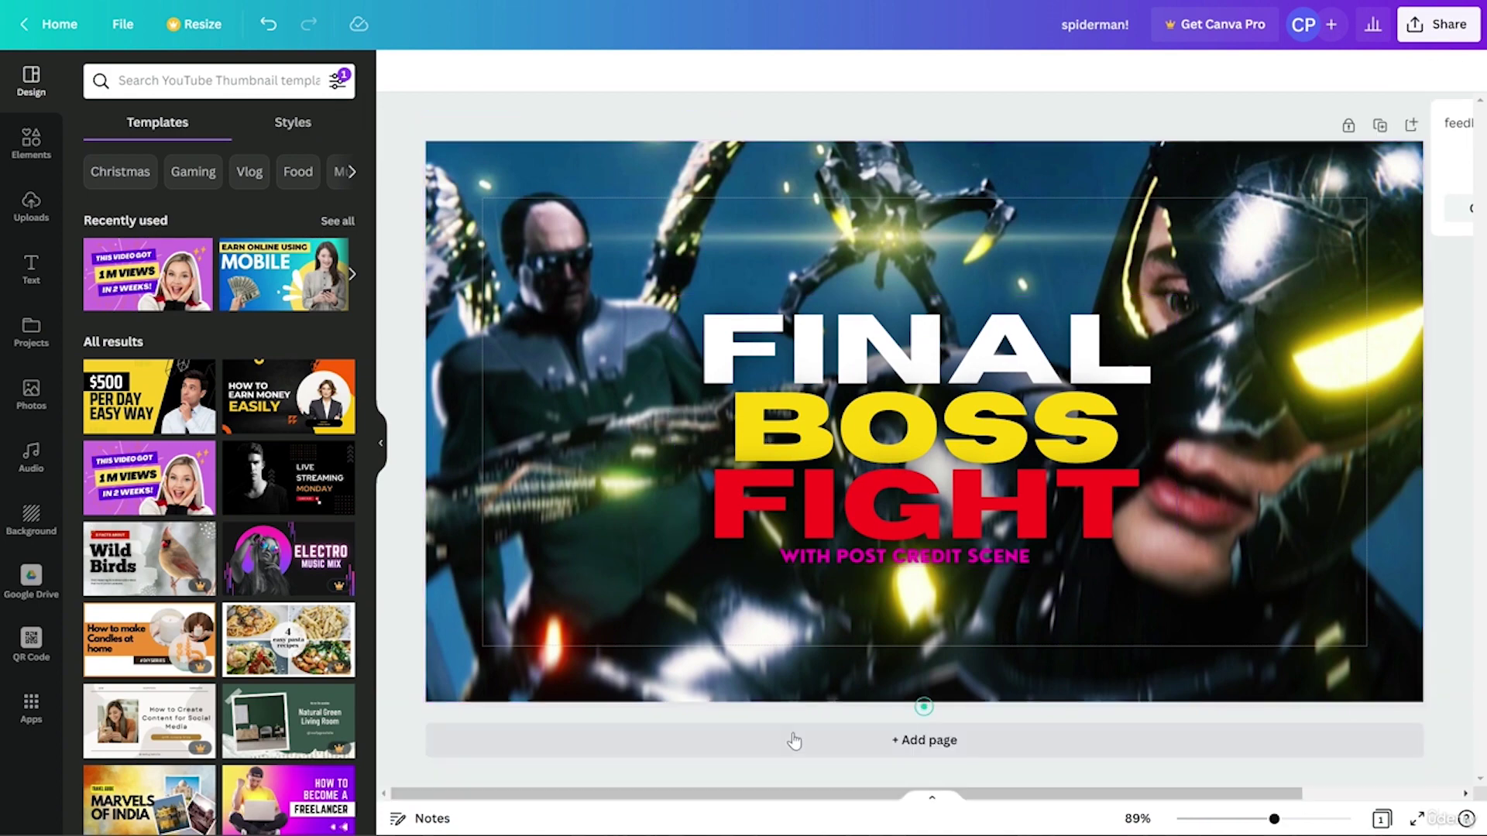
scroll(179, 561, "down", 10)
scroll(190, 551, "up", 10)
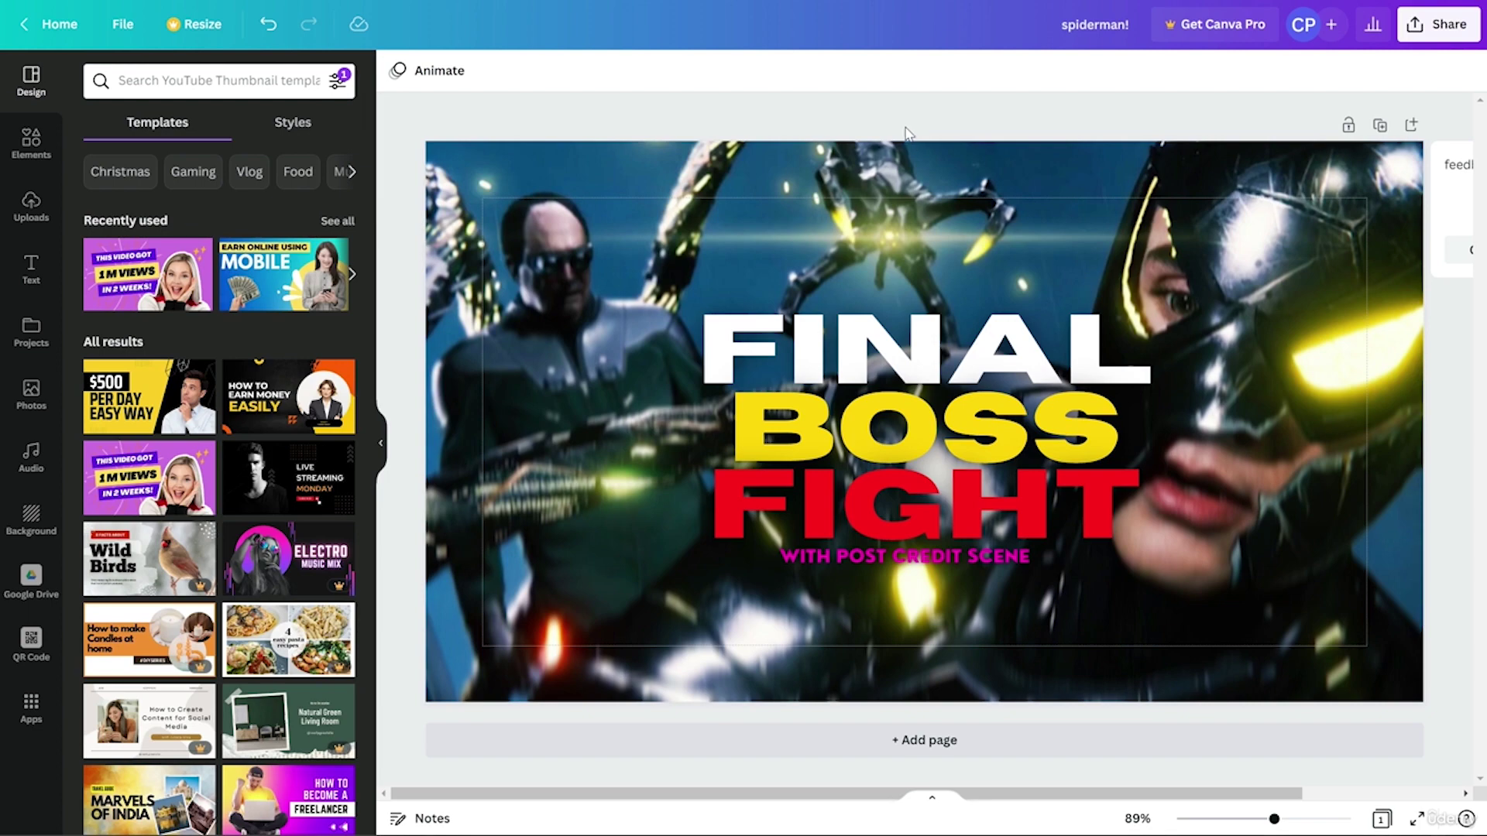
left_click(917, 740)
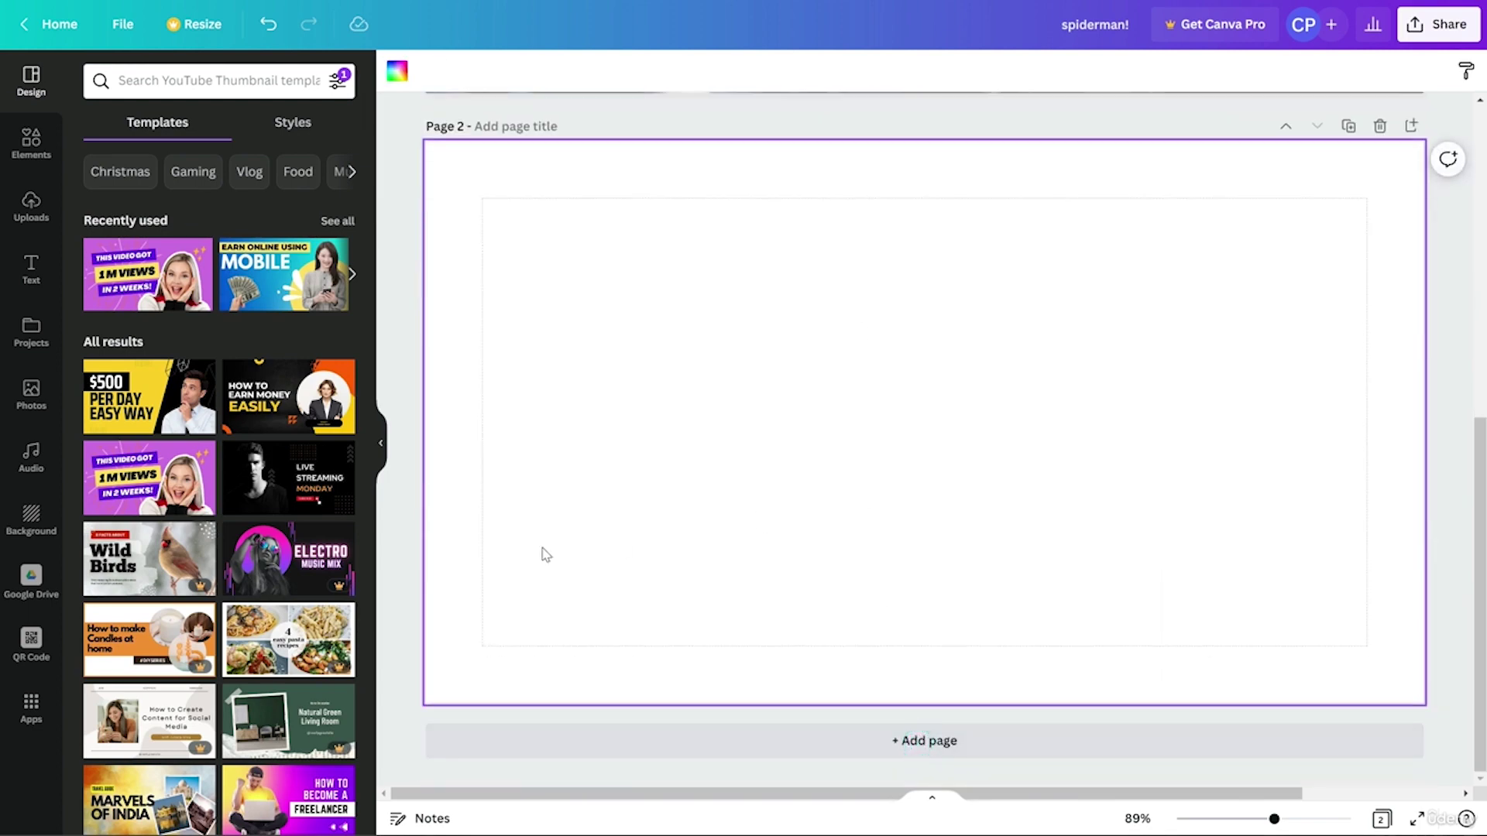
left_click(128, 495)
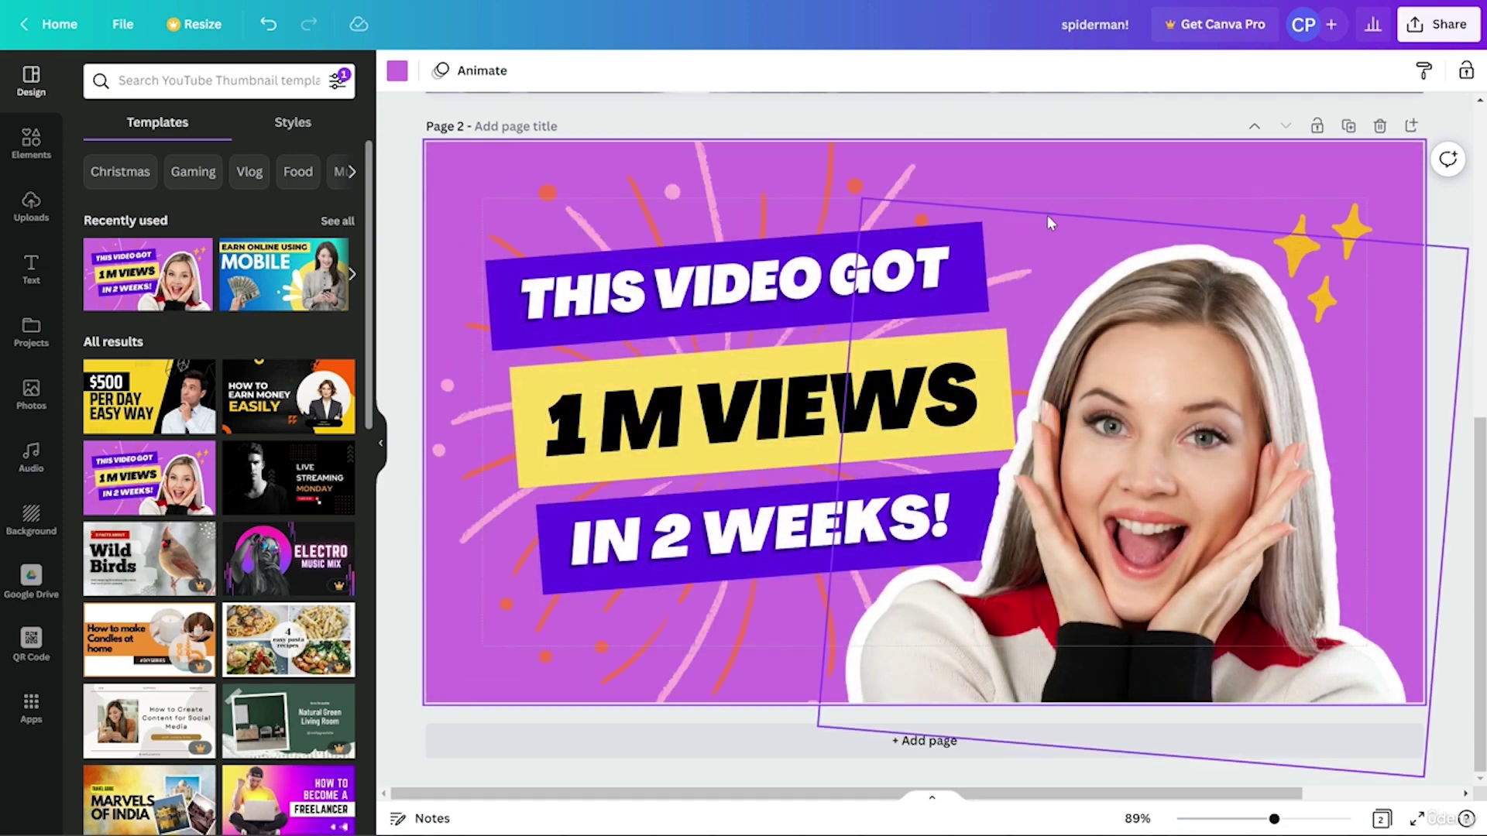
scroll(827, 298, "up", 5)
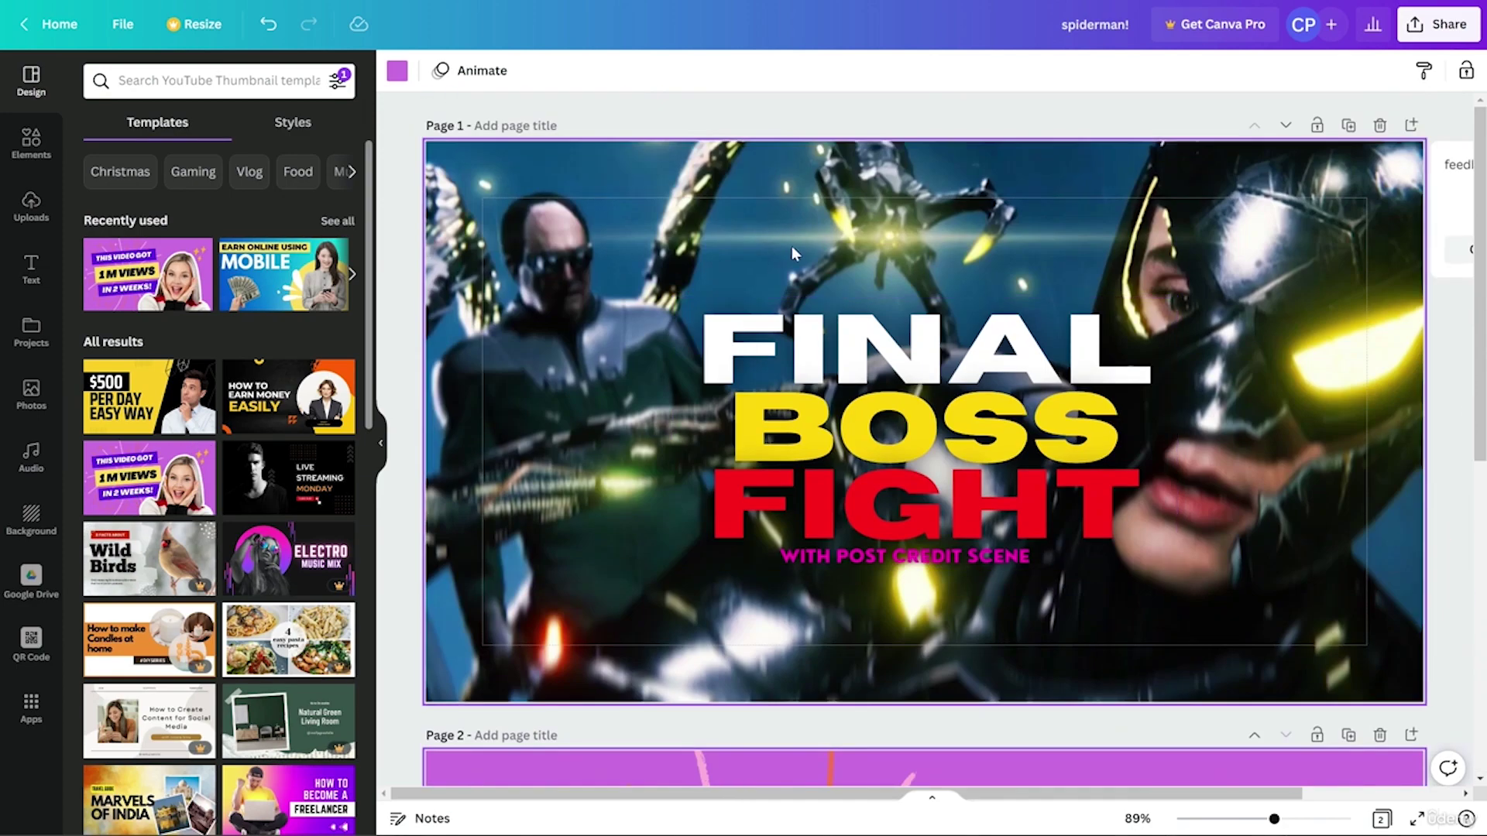
scroll(703, 284, "down", 5)
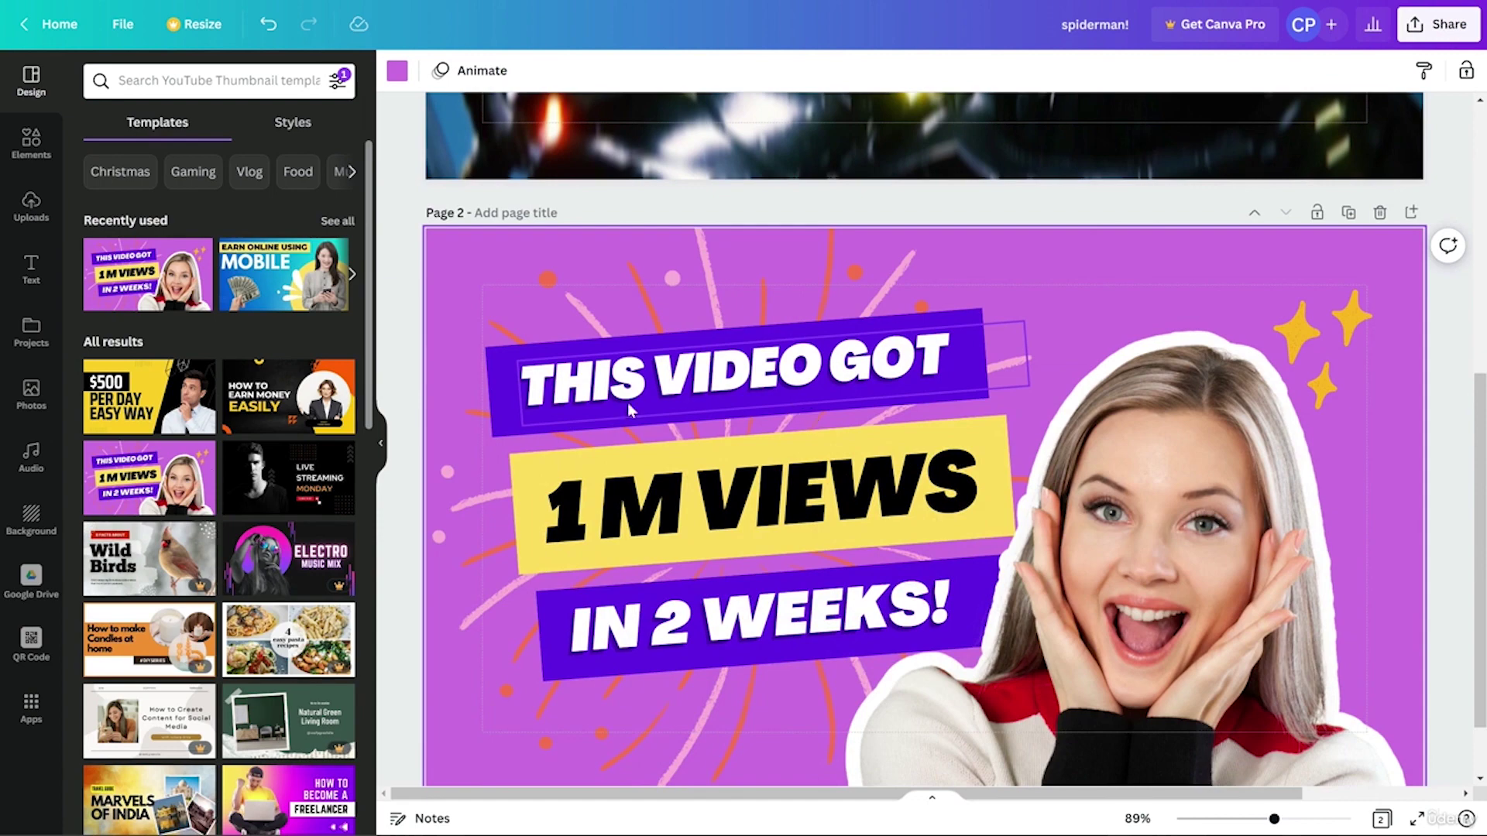
Step: Scroll through Elements, then show Uploads with the earlier food photos and 'UNCHARTED' artwork
left_click(31, 141)
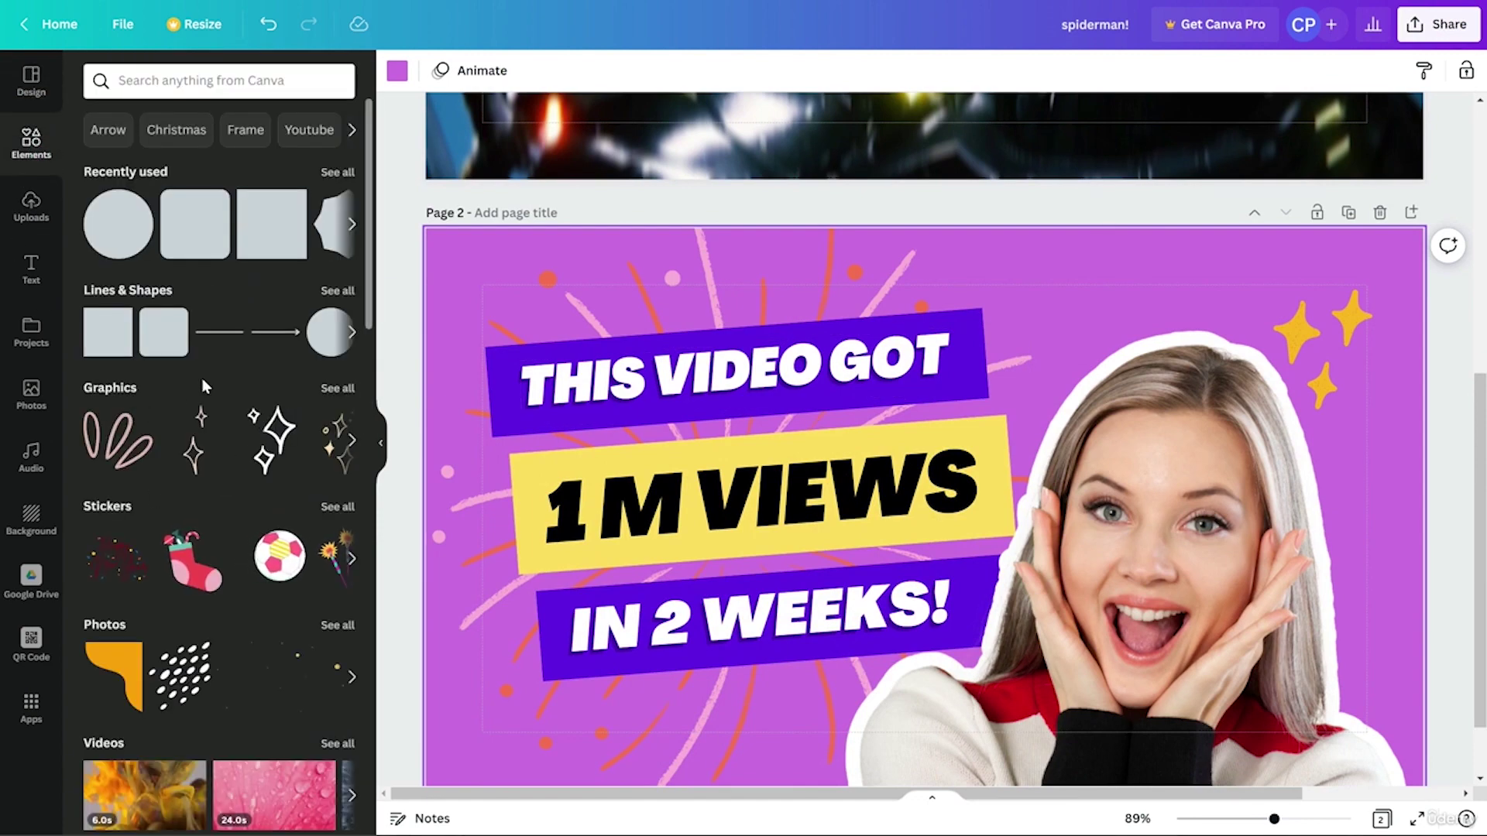
scroll(225, 388, "down", 4)
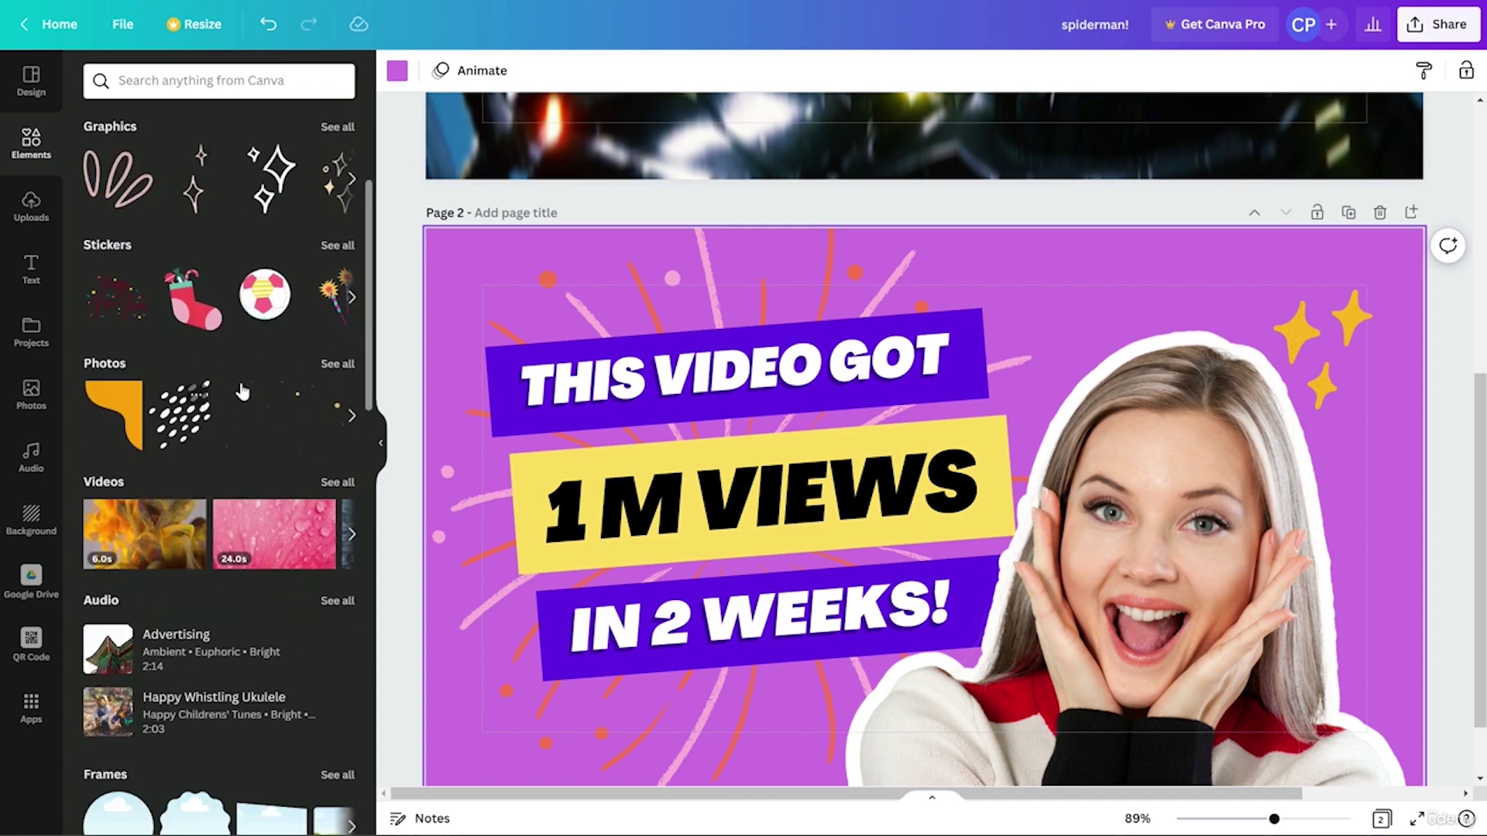
scroll(241, 395, "down", 4)
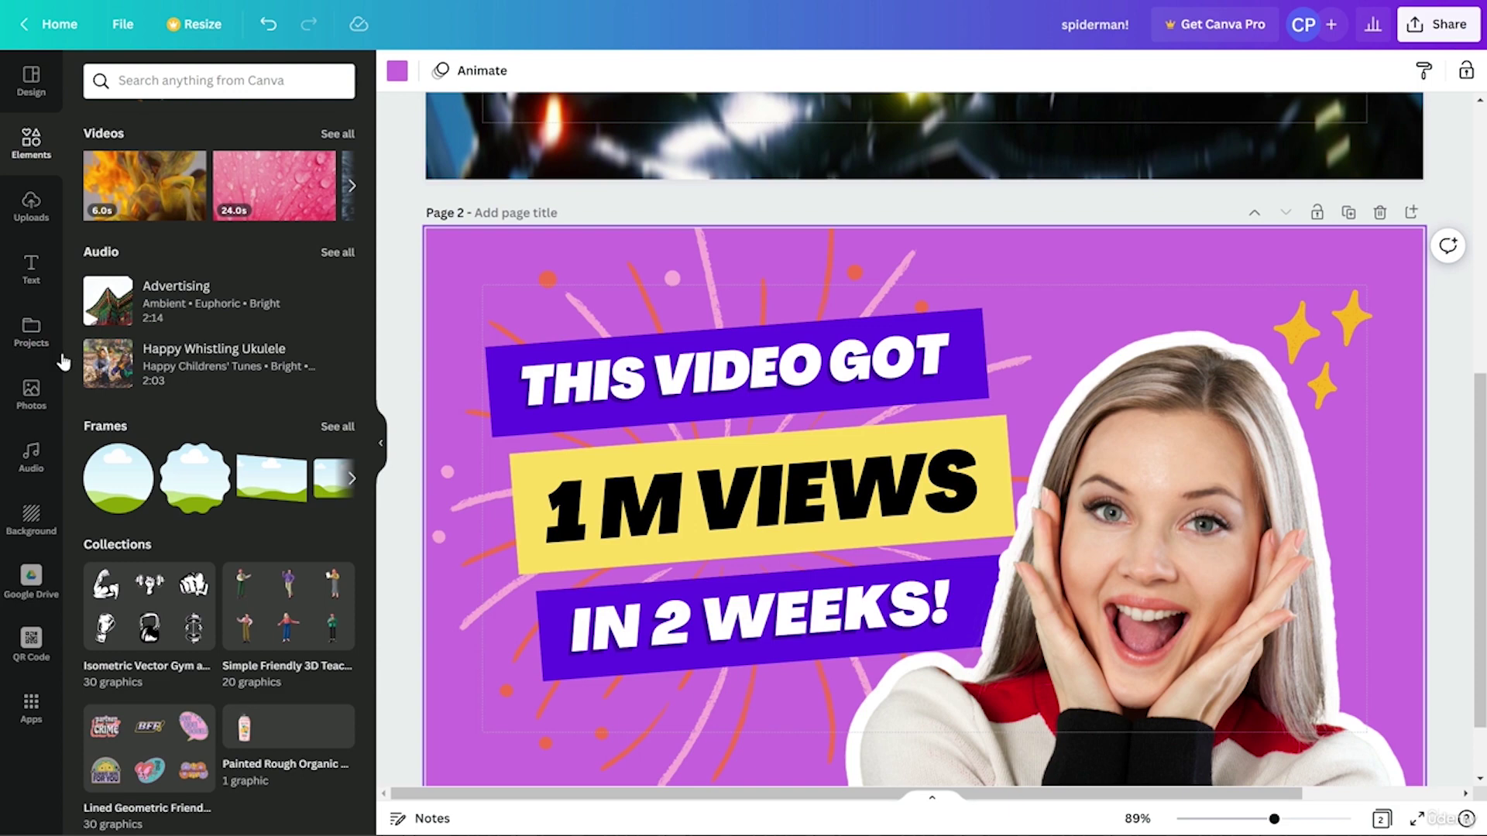
left_click(31, 206)
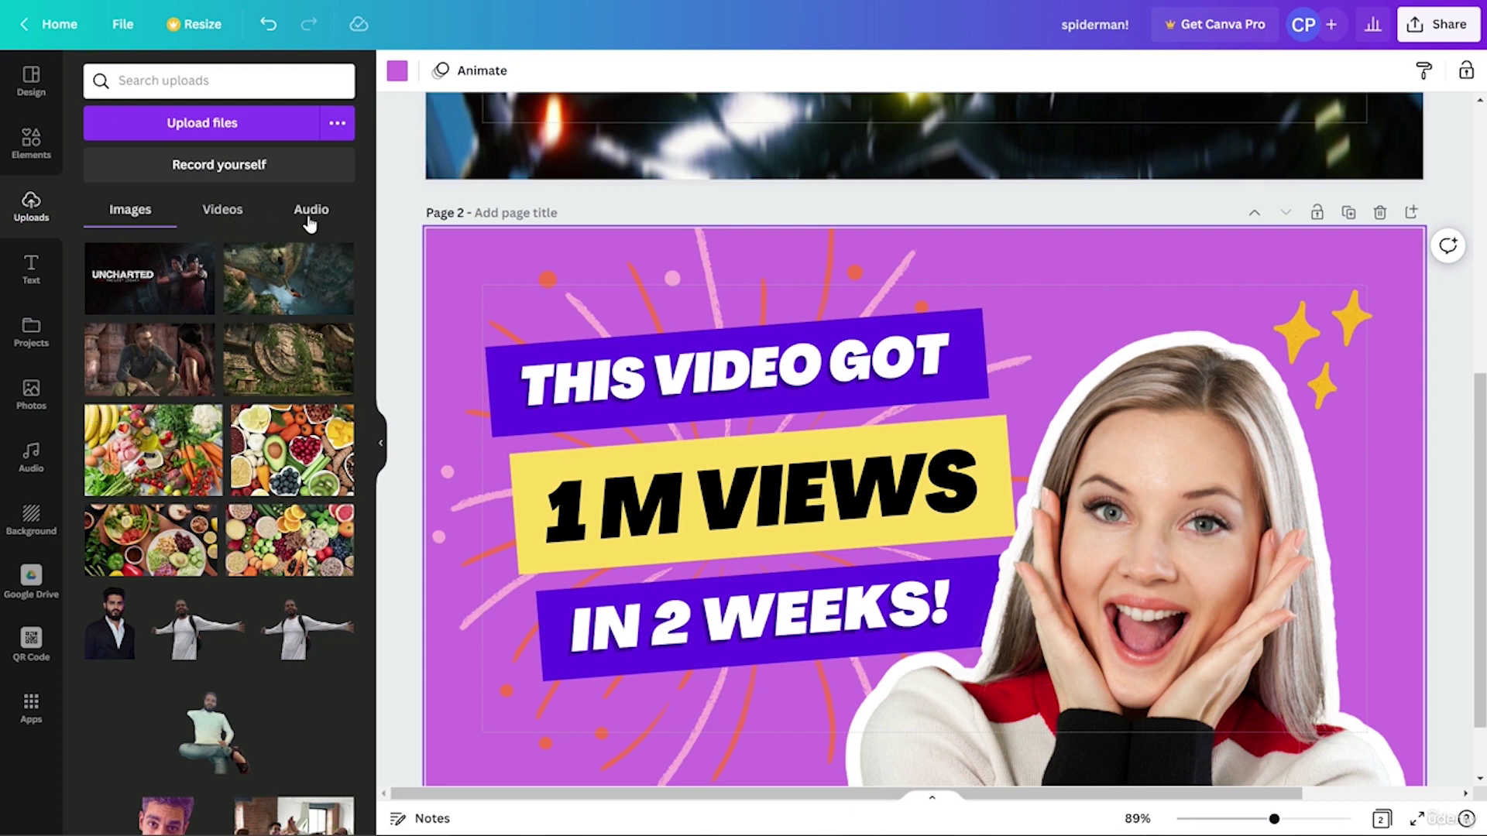
left_click(32, 283)
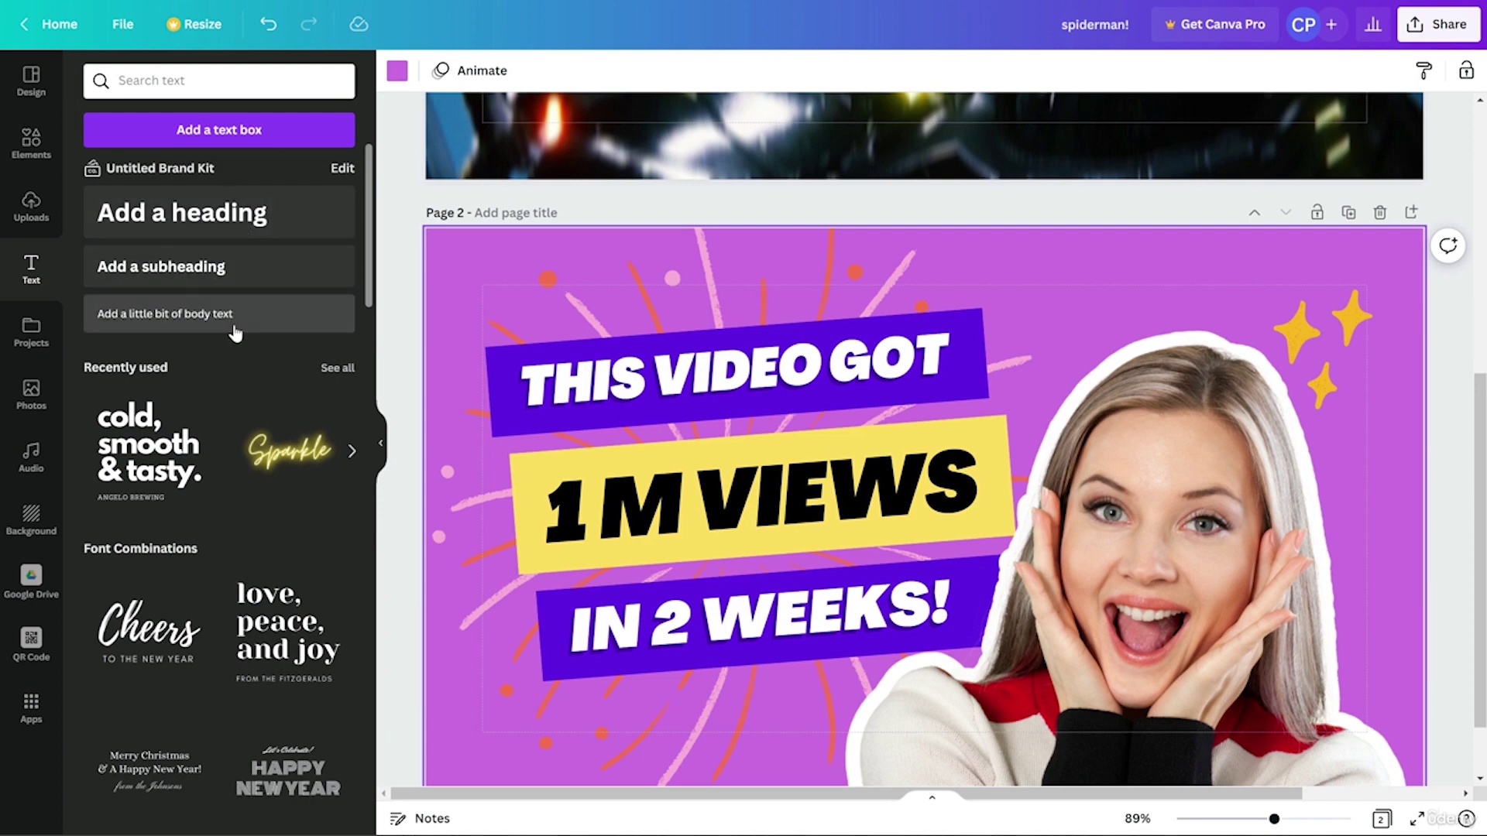
scroll(189, 504, "down", 6)
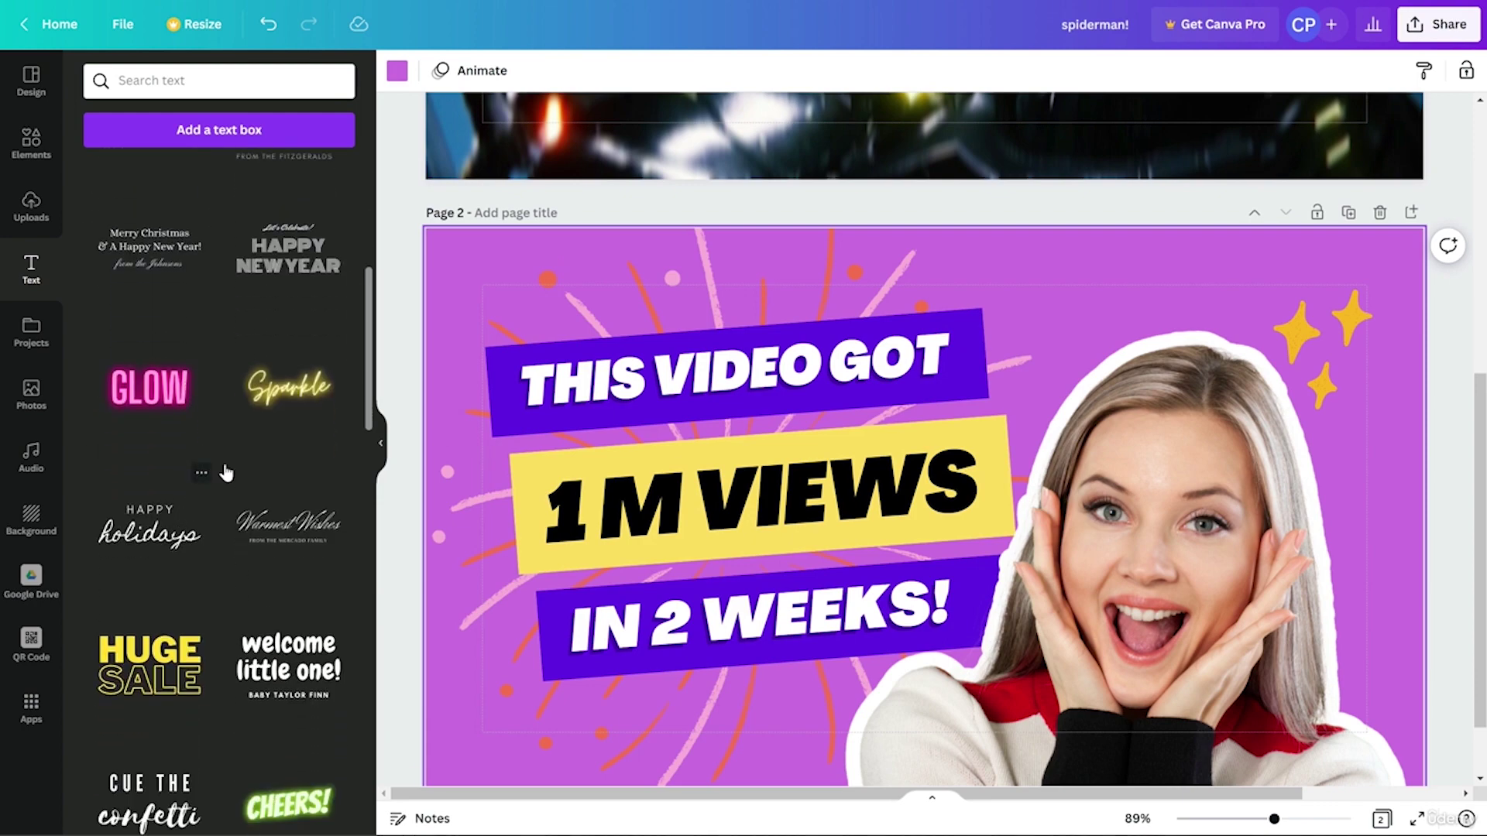
scroll(226, 321, "down", 5)
scroll(233, 418, "down", 7)
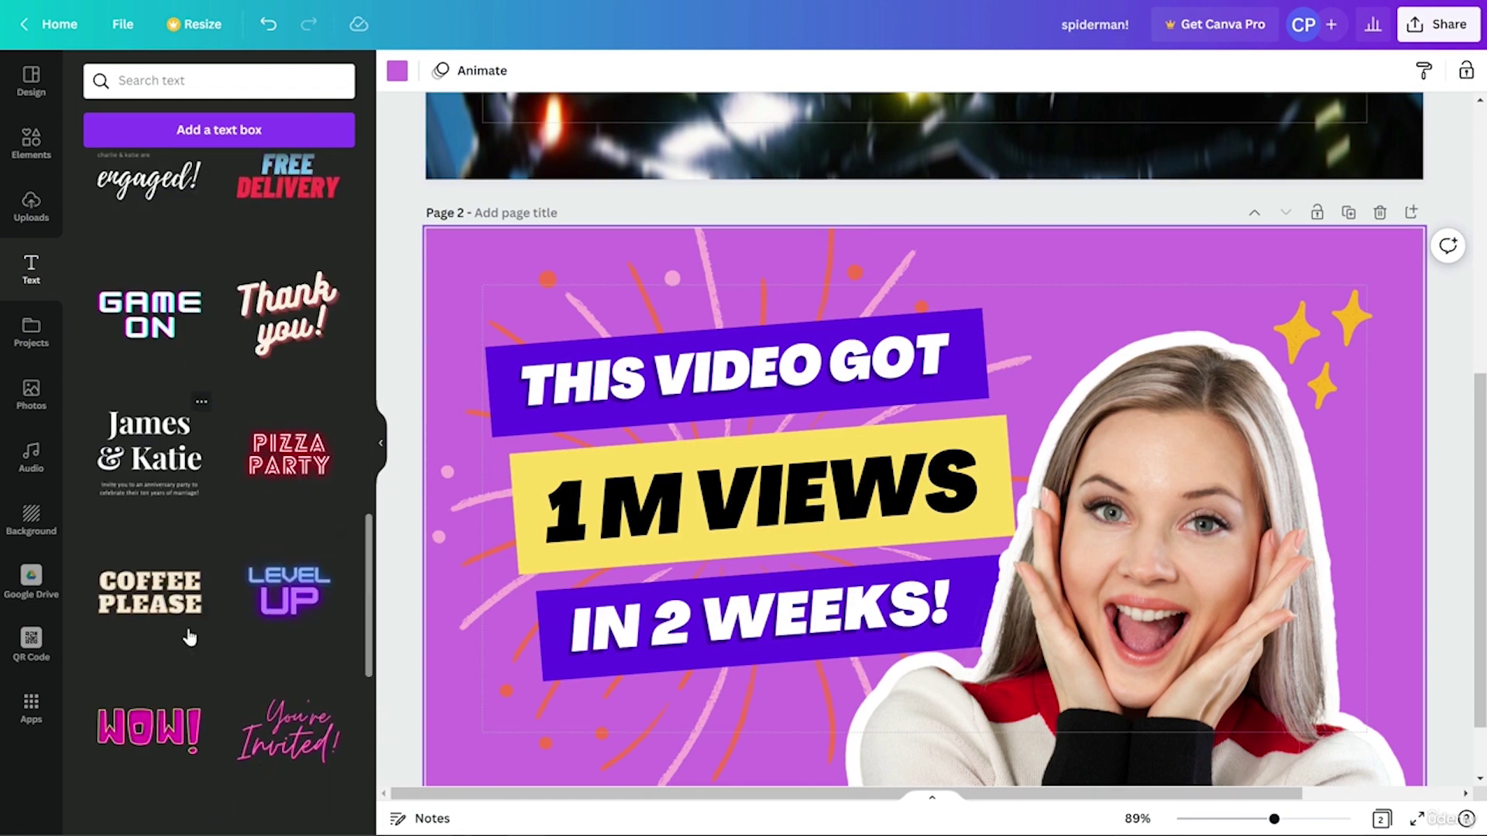
left_click(288, 612)
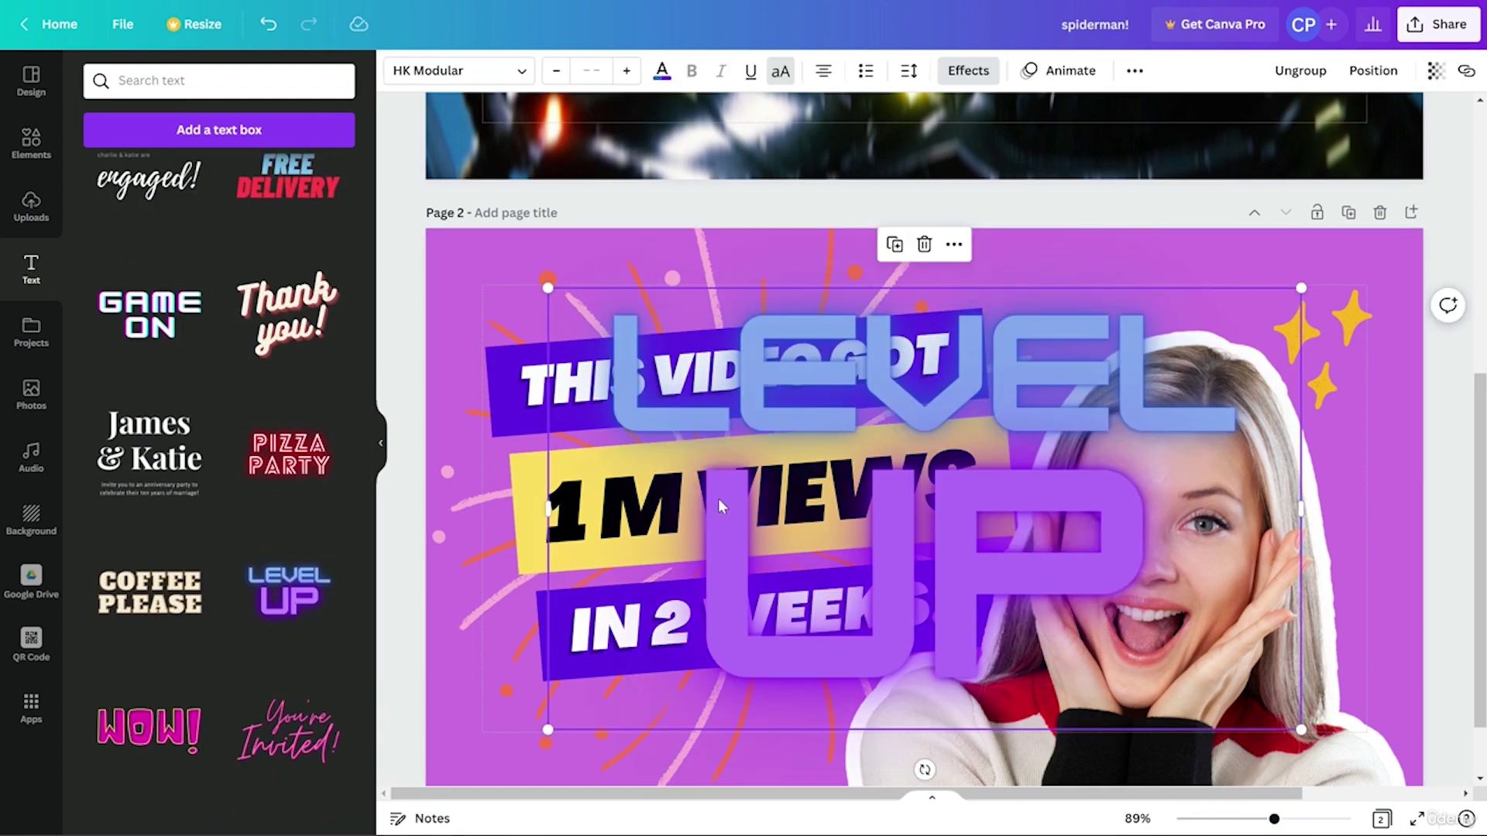
left_click(883, 391)
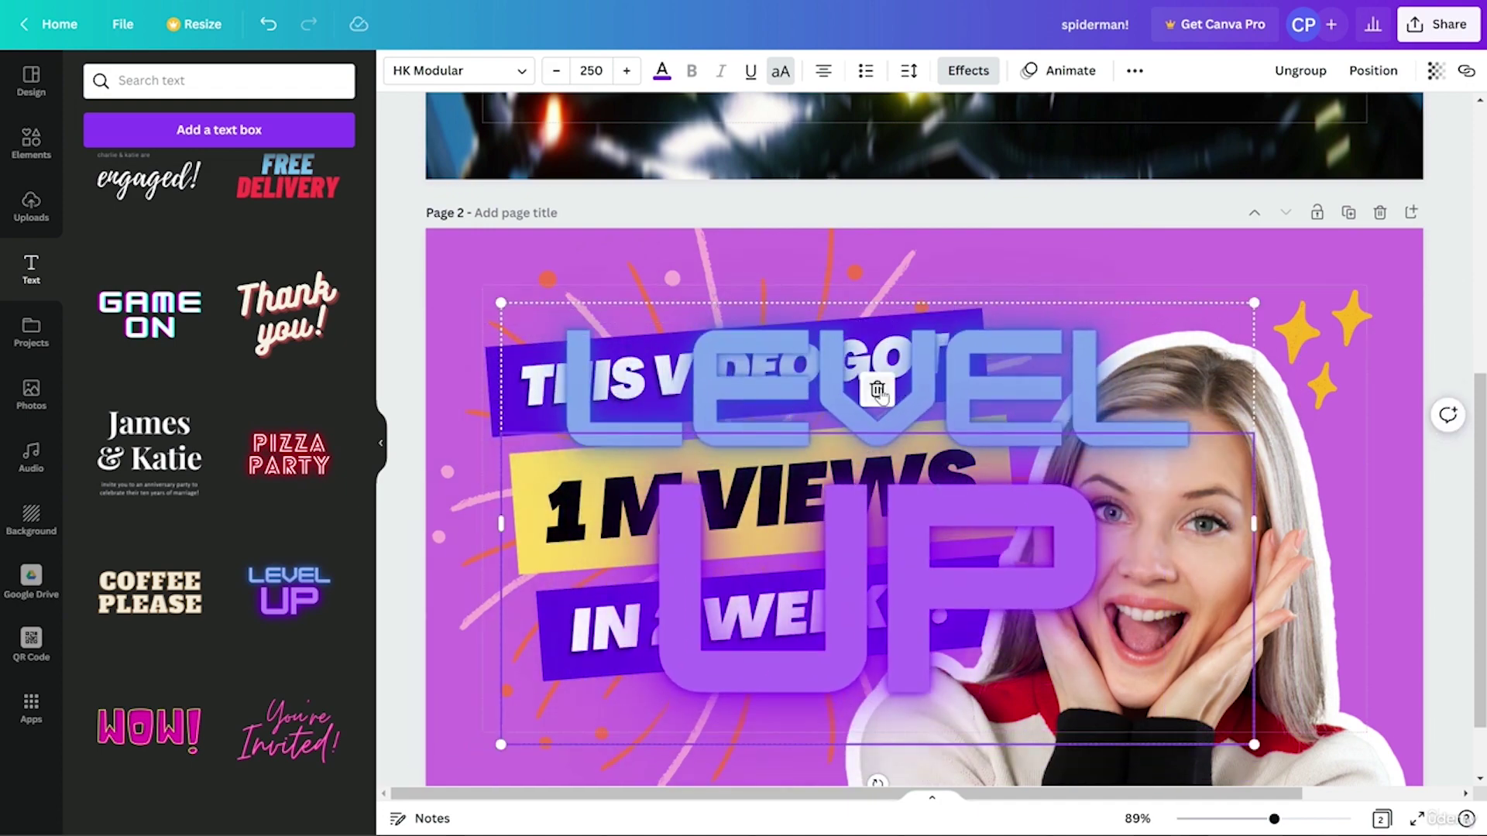
key("Delete")
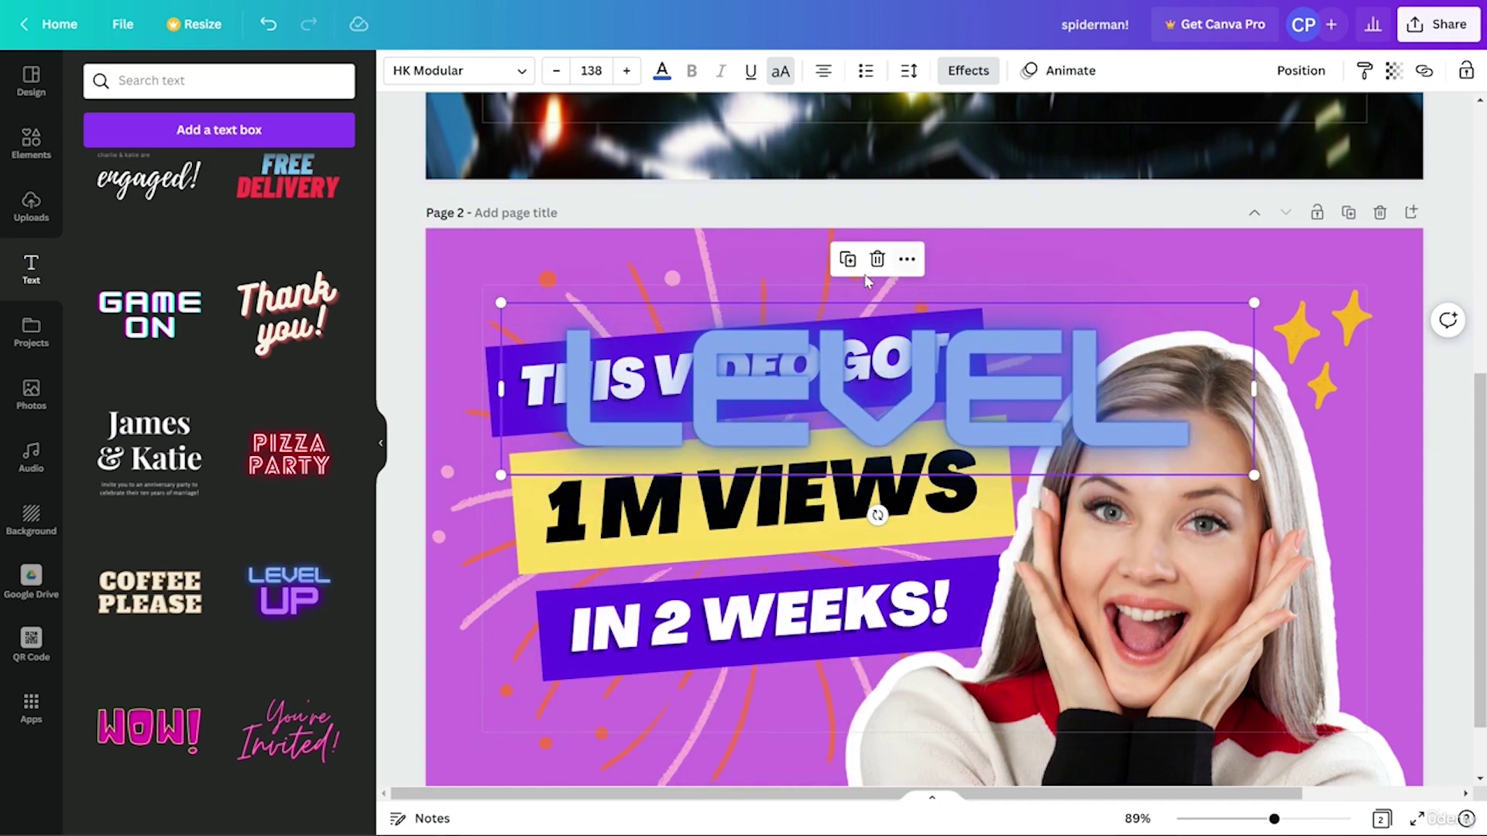
left_click(875, 261)
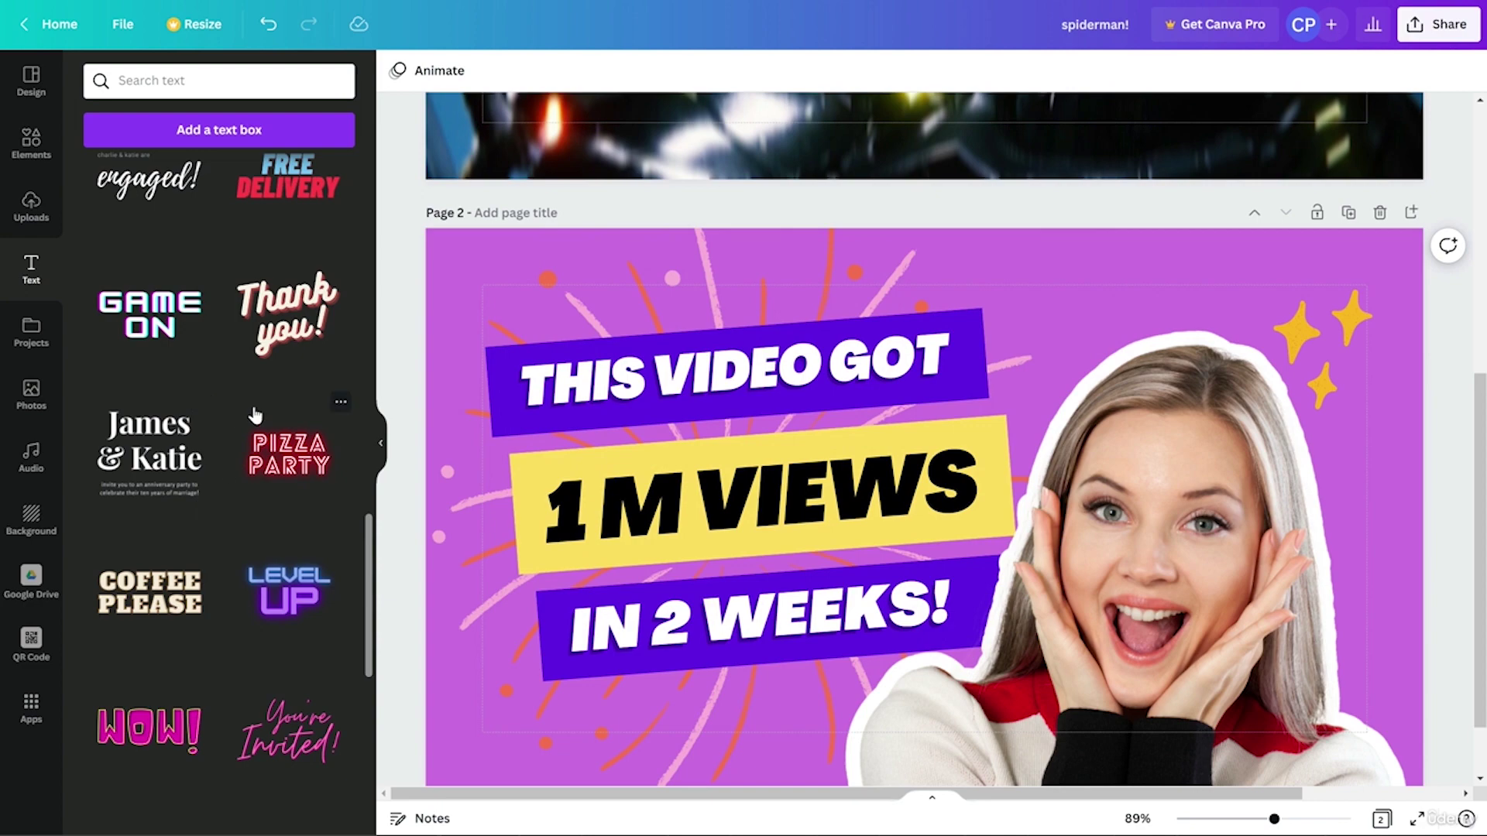
scroll(221, 429, "up", 5)
scroll(220, 426, "up", 10)
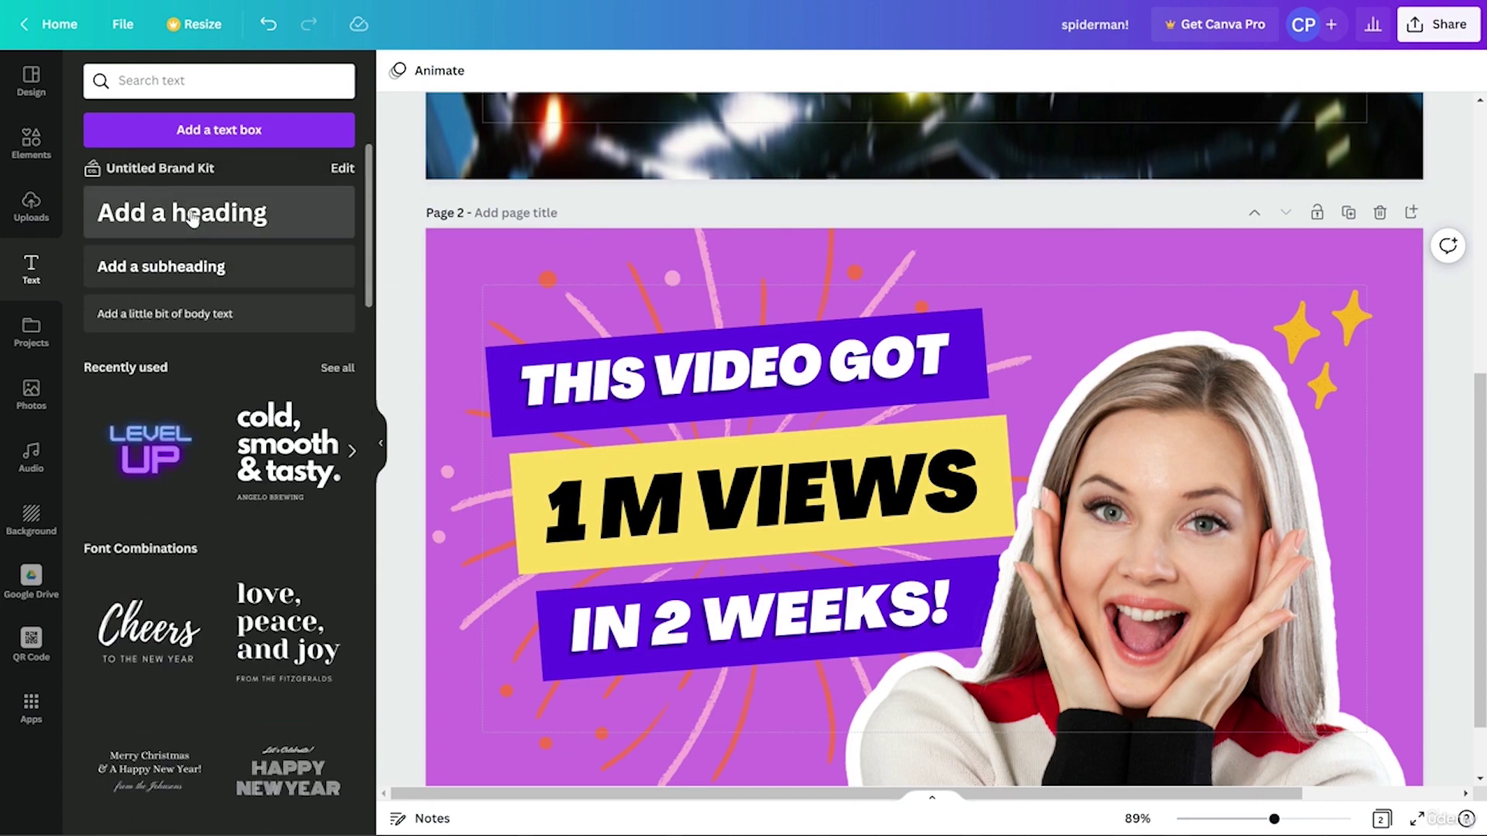
left_click_drag(183, 230, 974, 563)
left_click_drag(921, 512, 910, 314)
key("Delete")
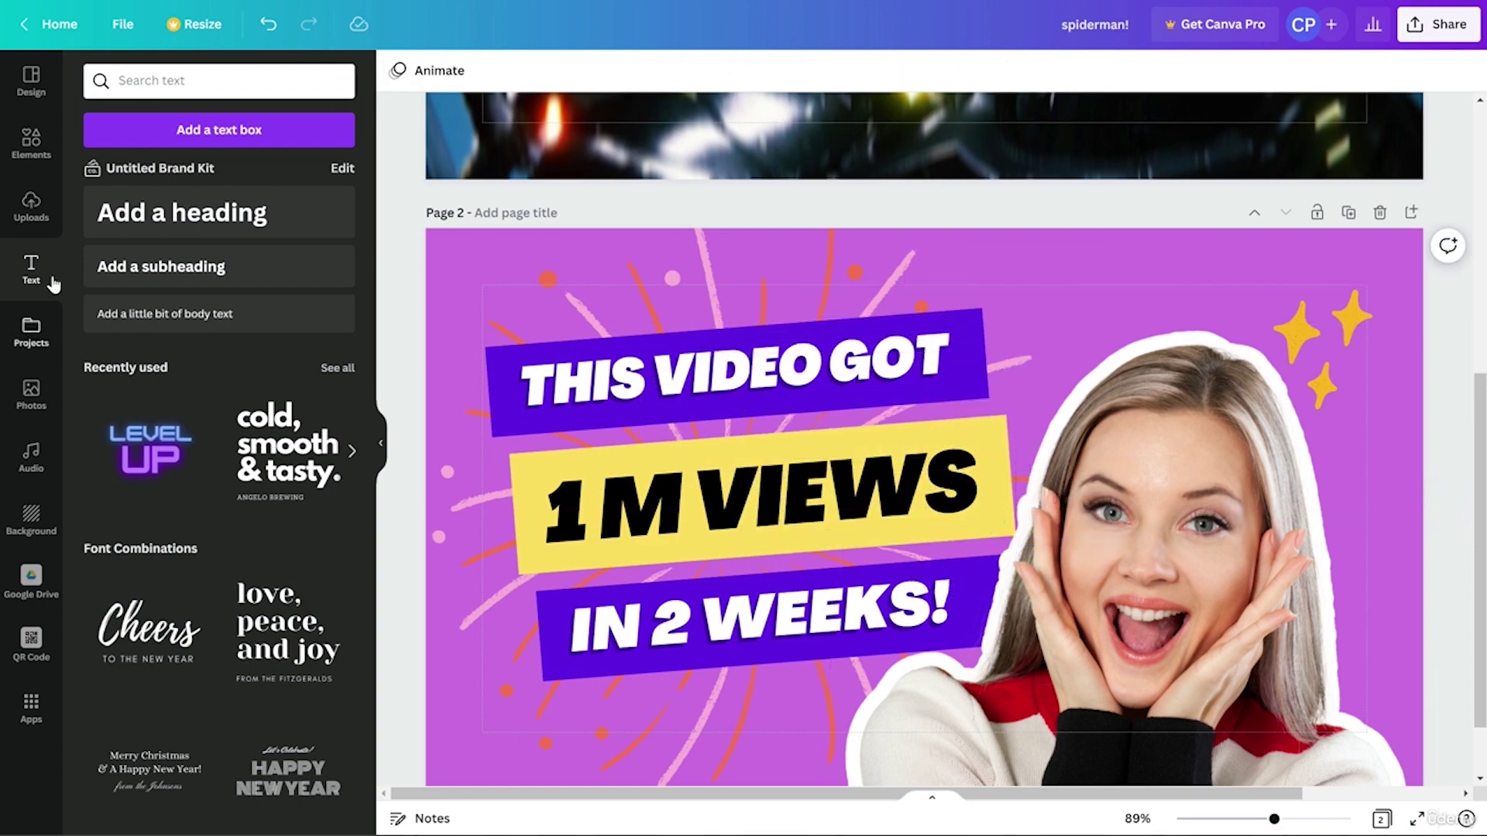
Step: Browse the Projects list, then show the Photos library beside page 2
left_click(34, 338)
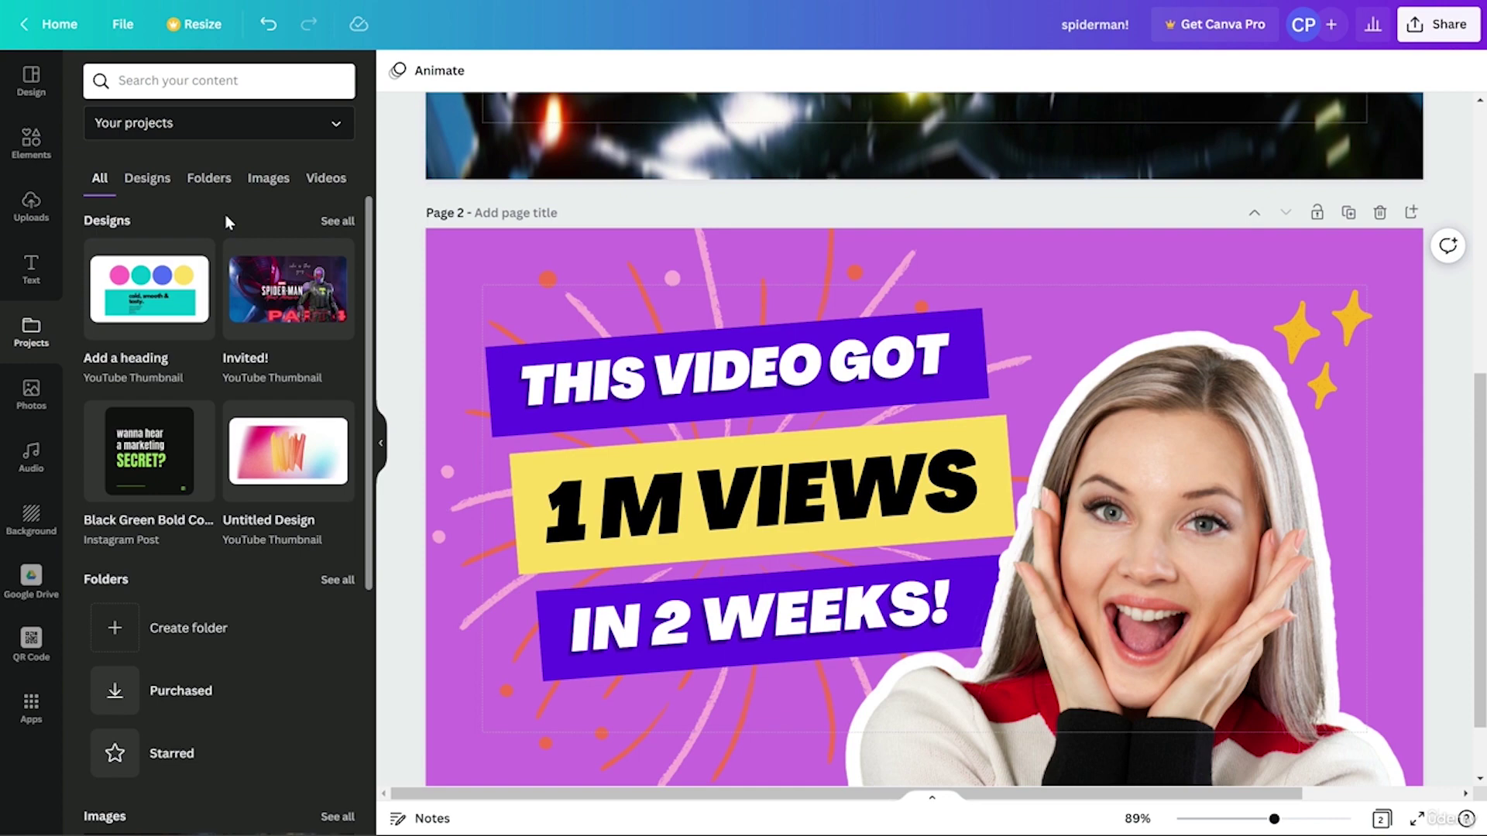
scroll(249, 453, "down", 5)
scroll(231, 469, "up", 5)
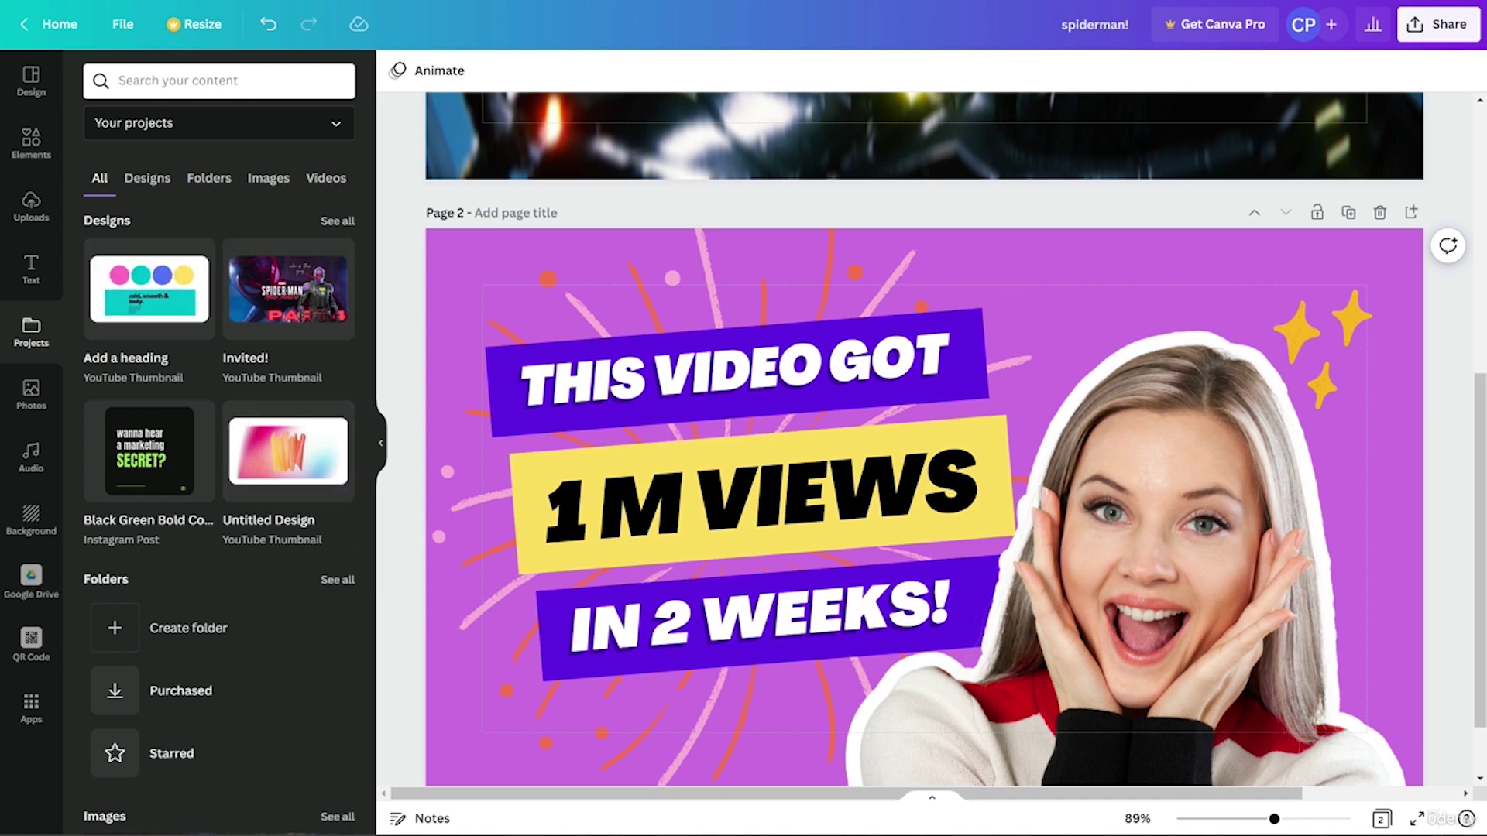
left_click(33, 397)
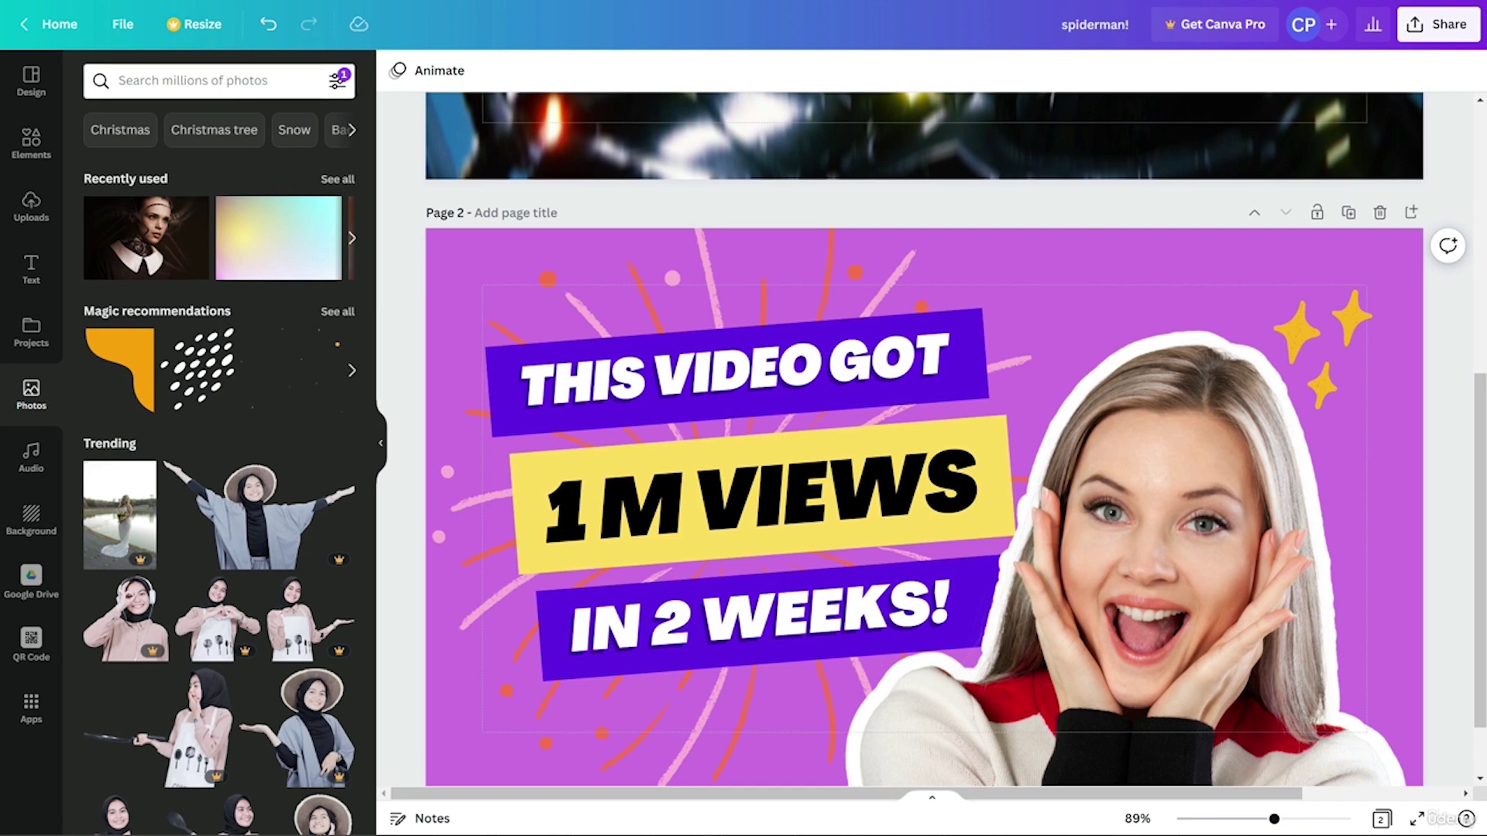
Step: Filter the photo results to free photos only by excluding Pro
left_click(335, 82)
left_click(335, 83)
left_click(335, 82)
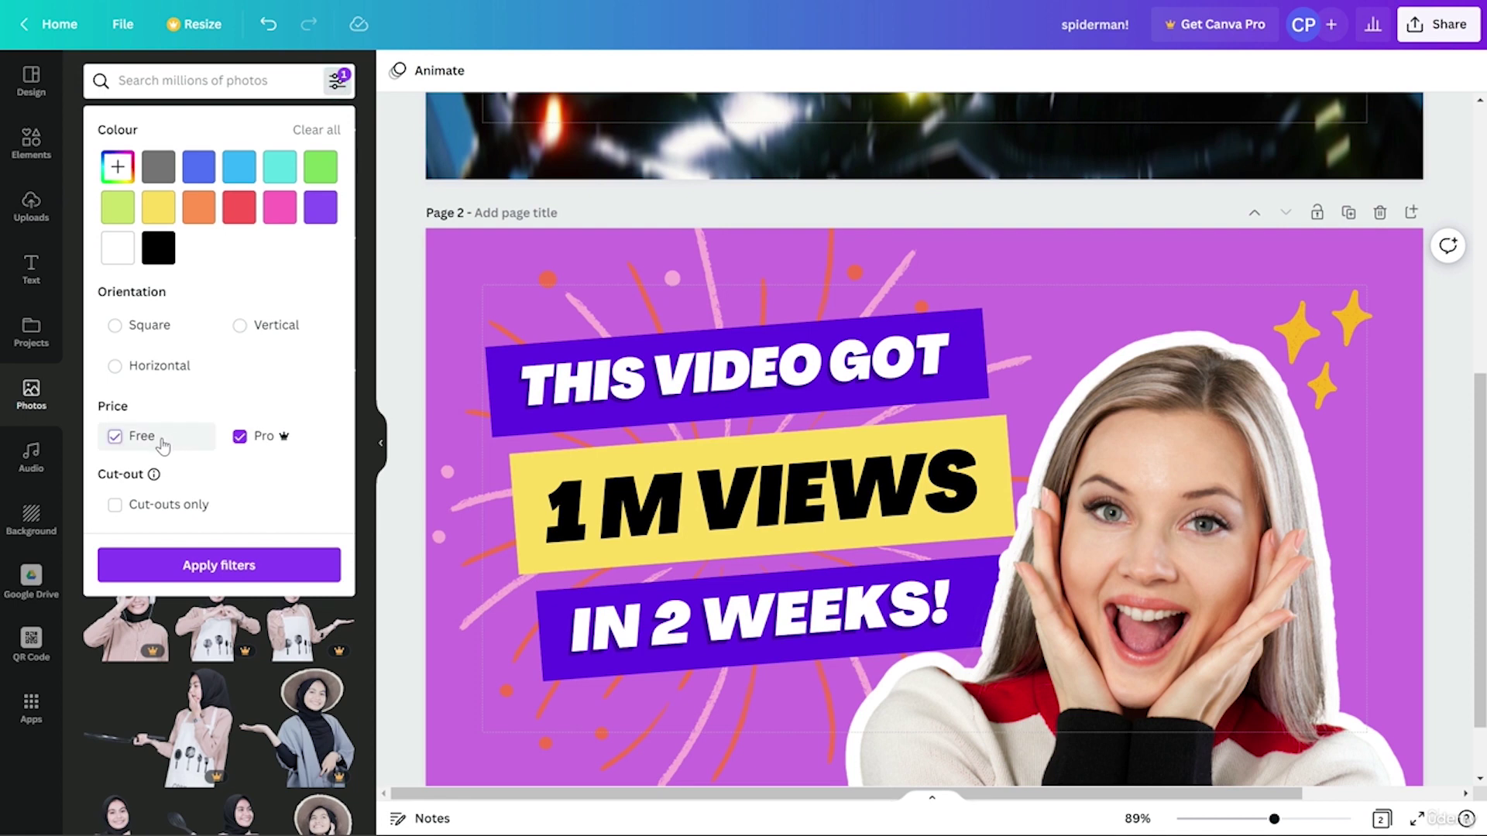
left_click(240, 437)
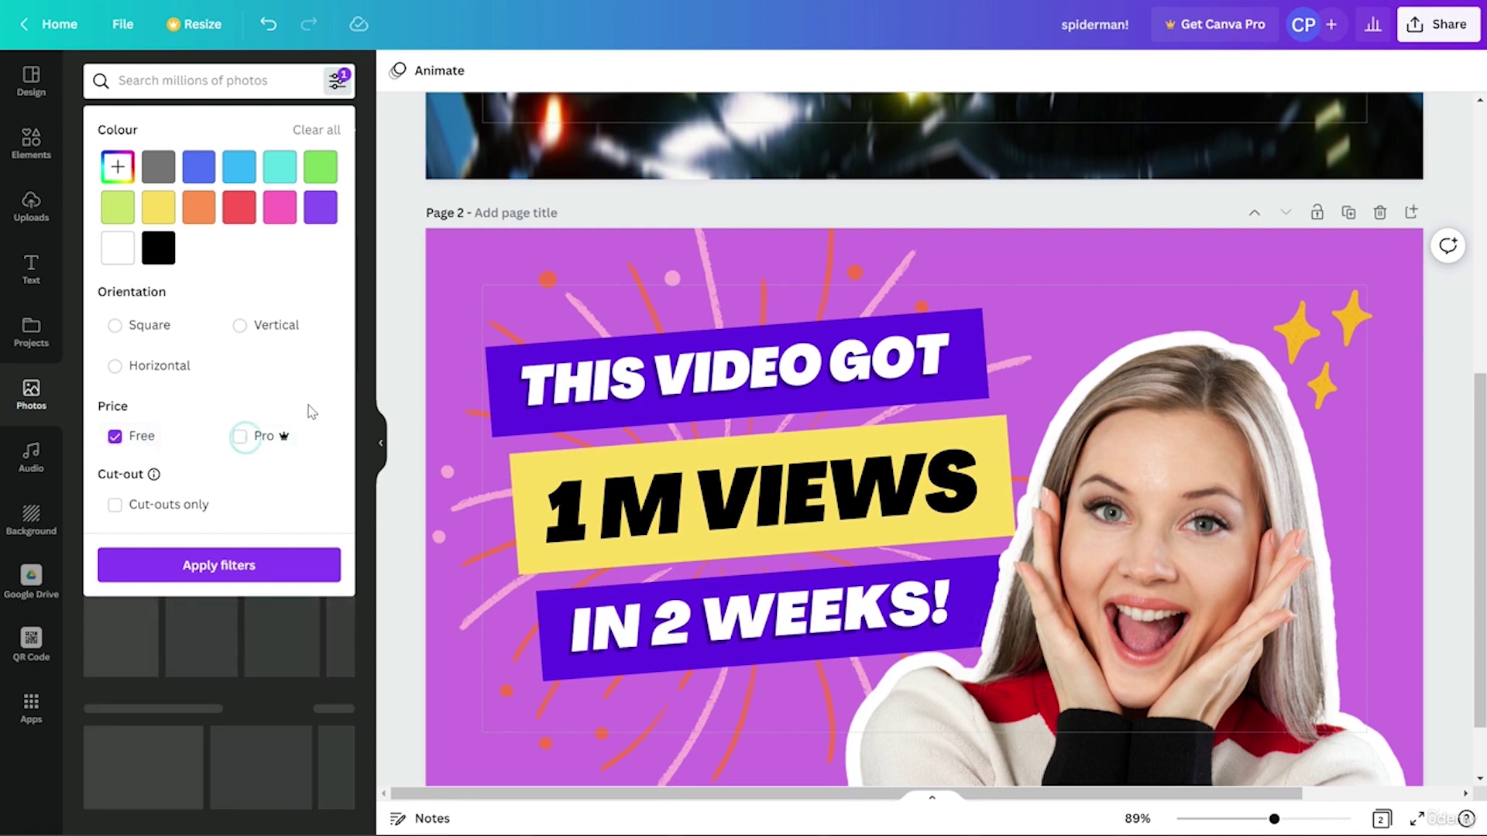
left_click(318, 564)
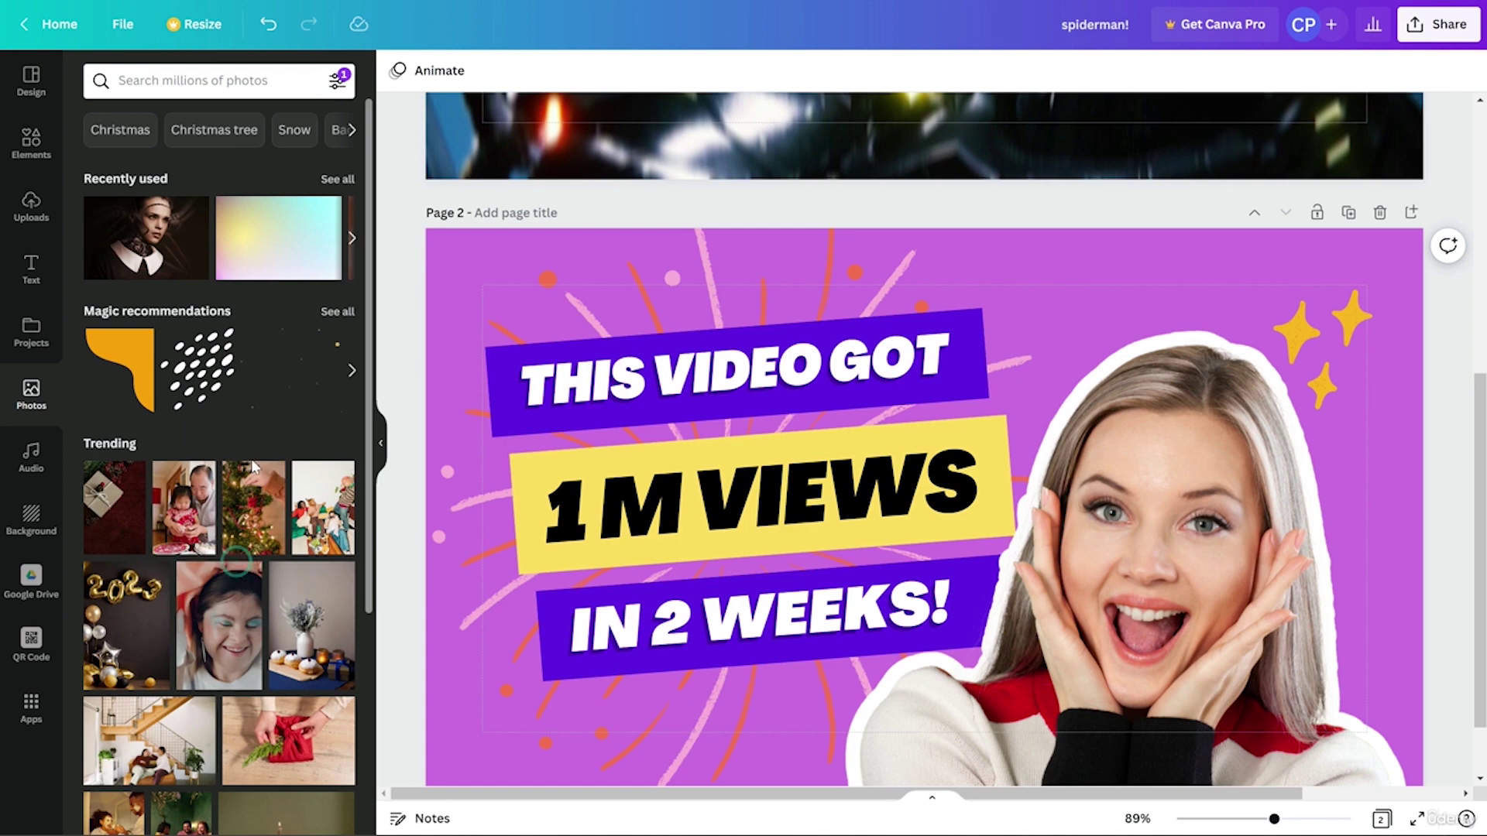
Step: Rerun the recent 'AI' photo search and browse its results
scroll(240, 480, "down", 10)
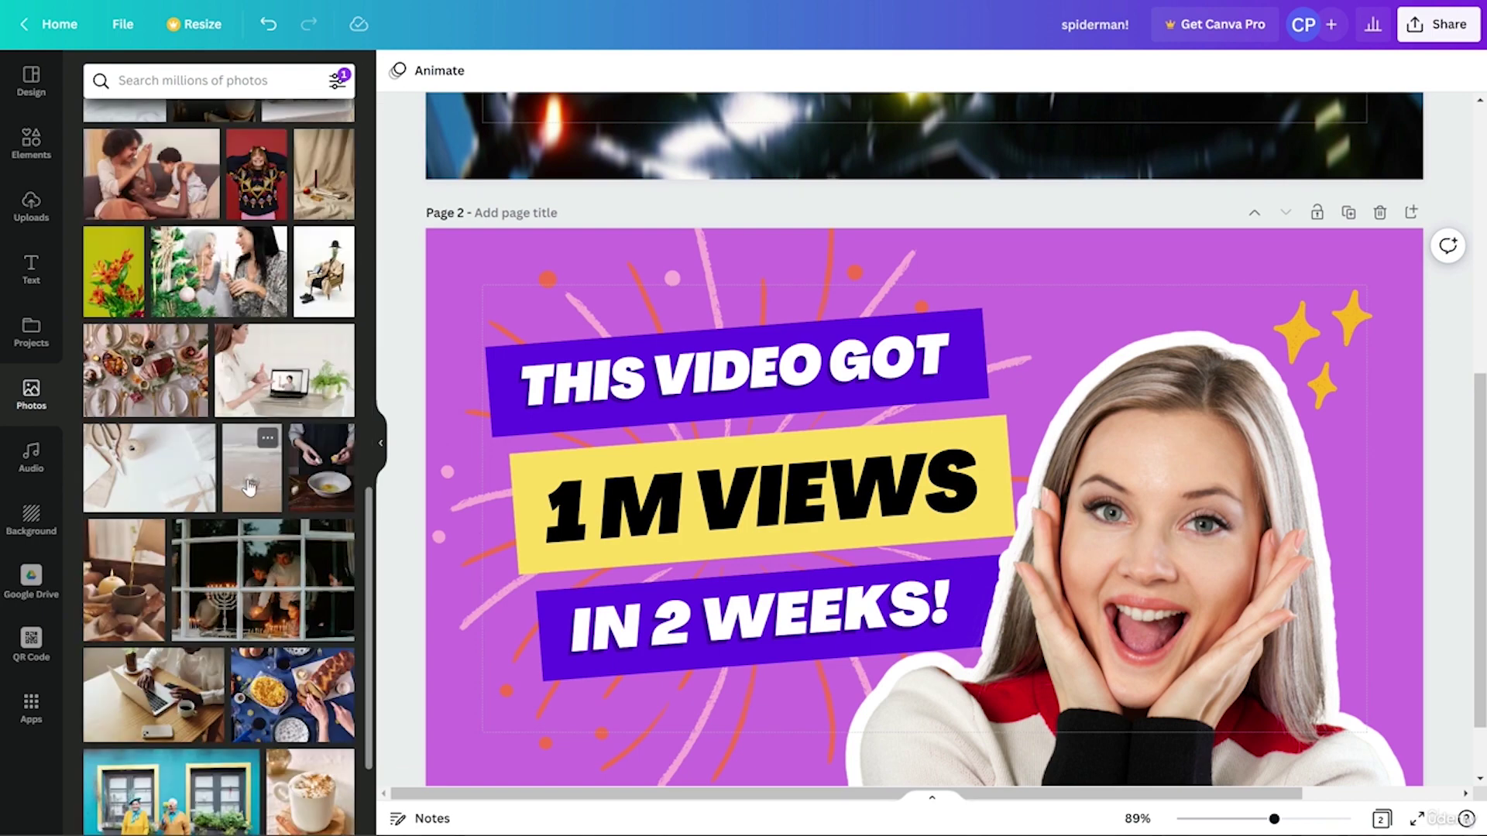
scroll(250, 485, "up", 10)
left_click(202, 80)
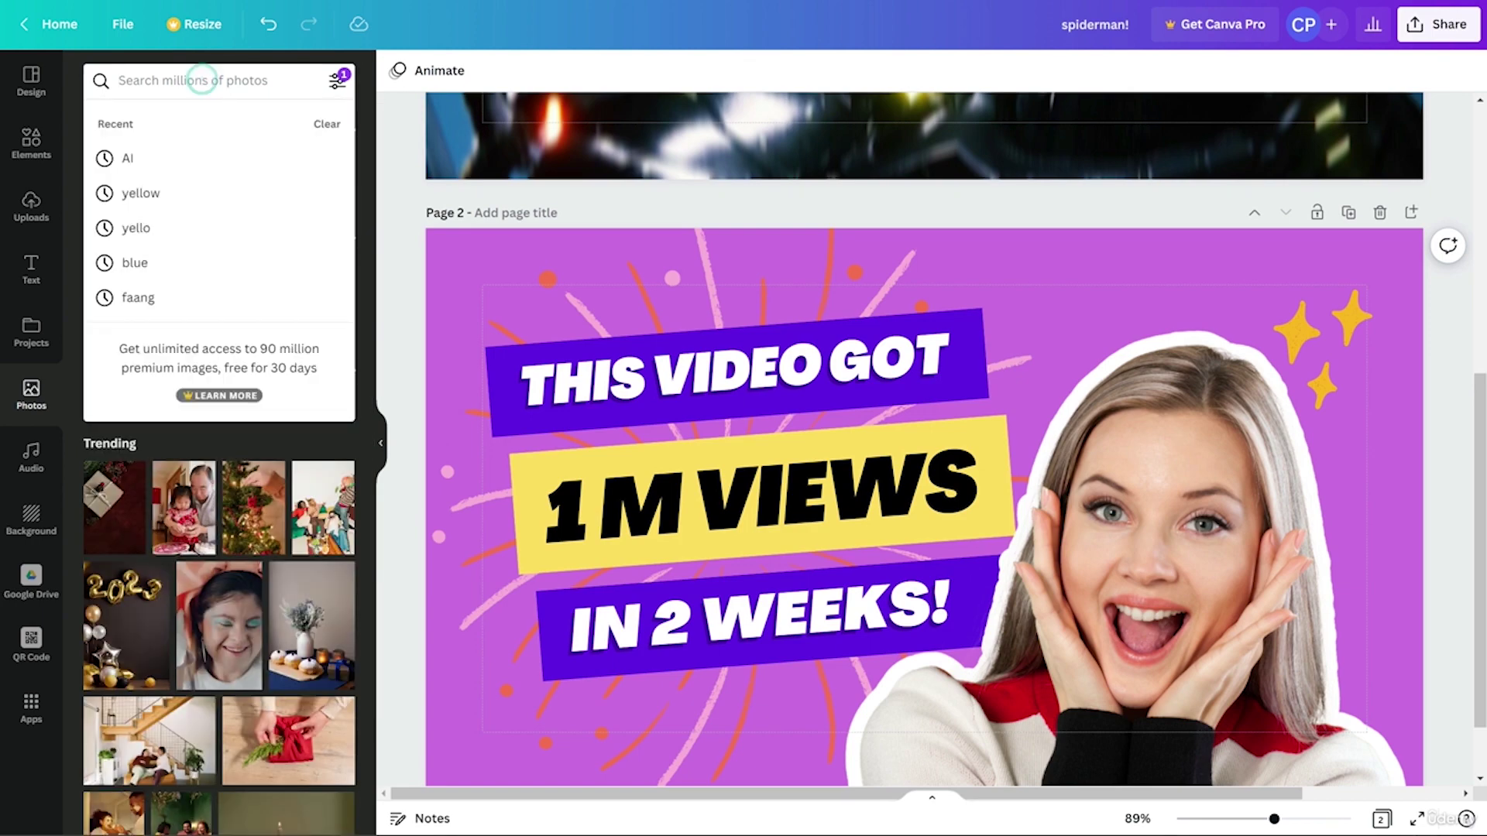
left_click(159, 175)
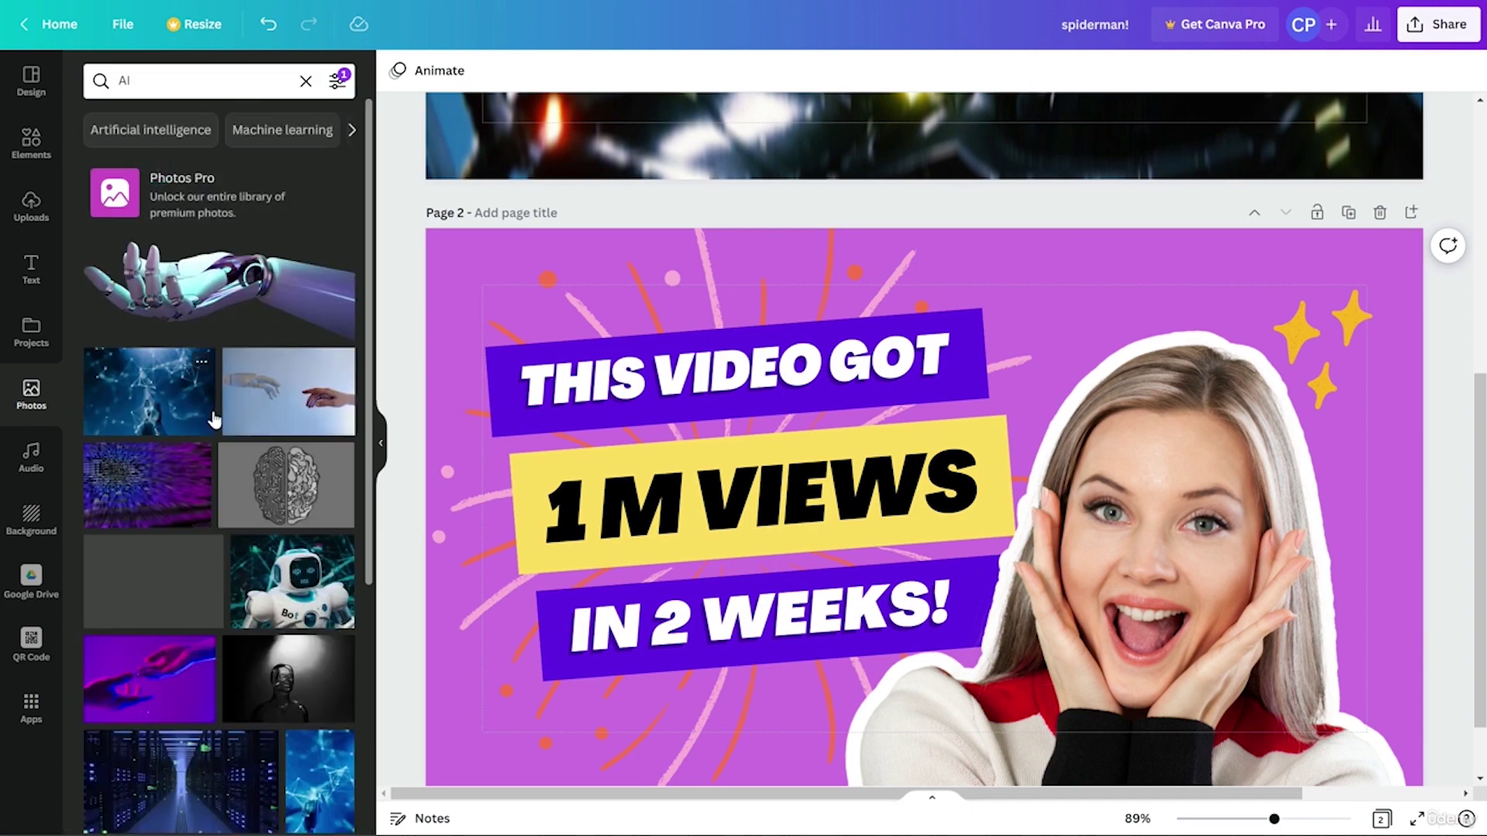
scroll(224, 387, "down", 5)
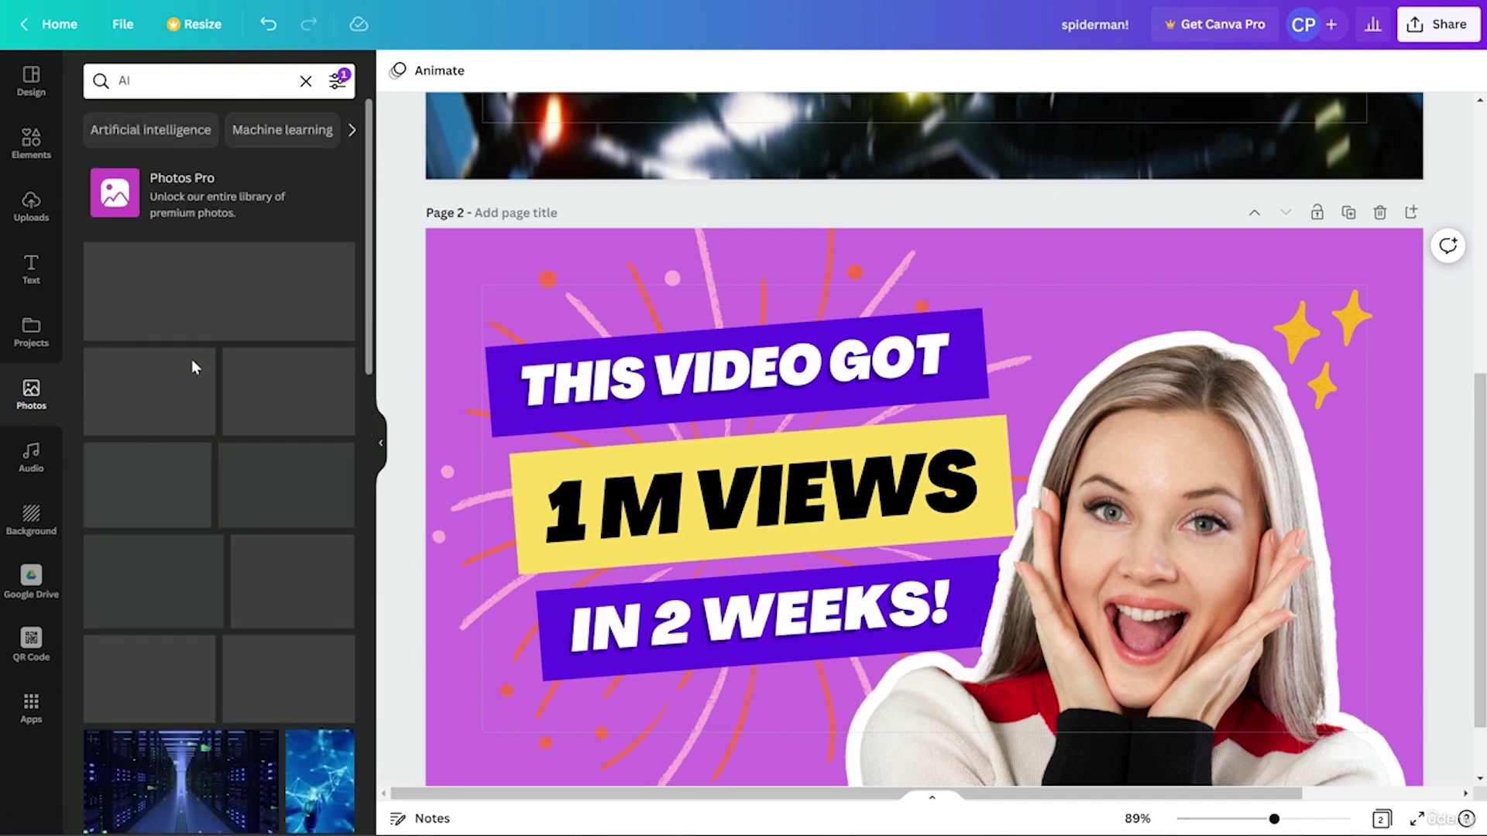
left_click(31, 464)
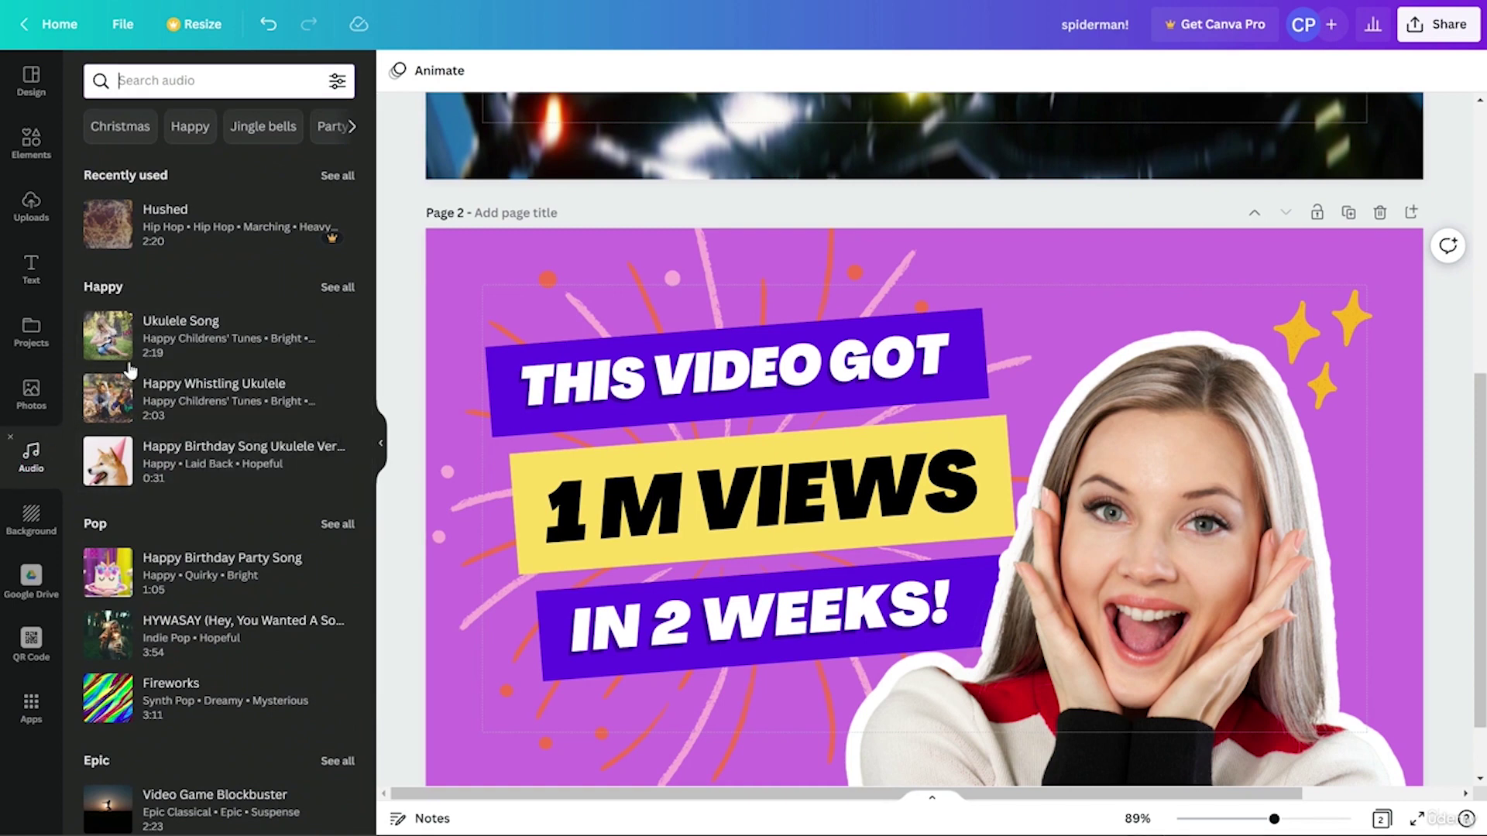
Step: Try adding the Ukulele Song track to the page, then browse the background library
left_click_drag(228, 331, 1090, 426)
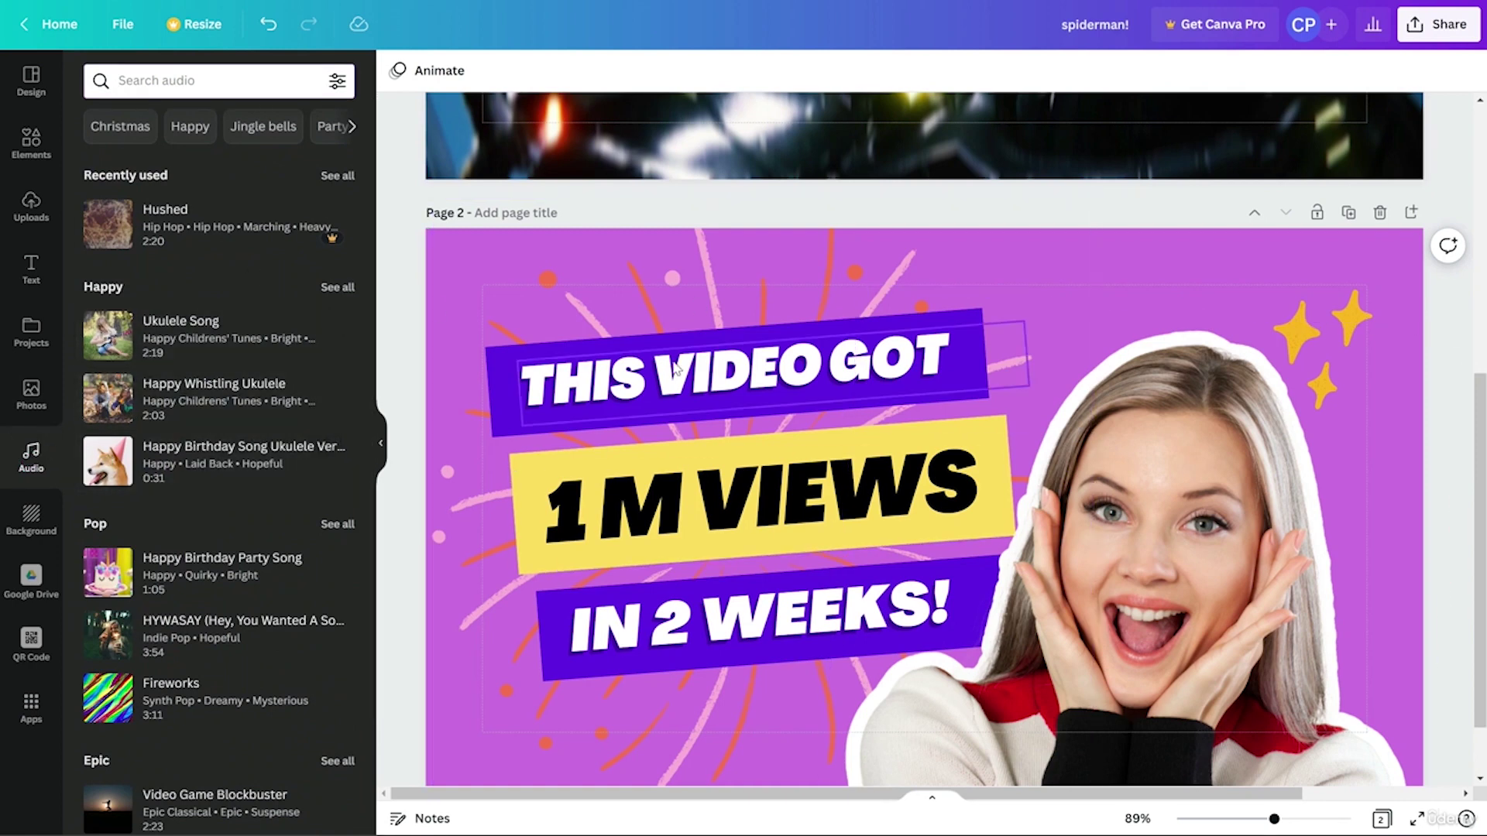
left_click(33, 533)
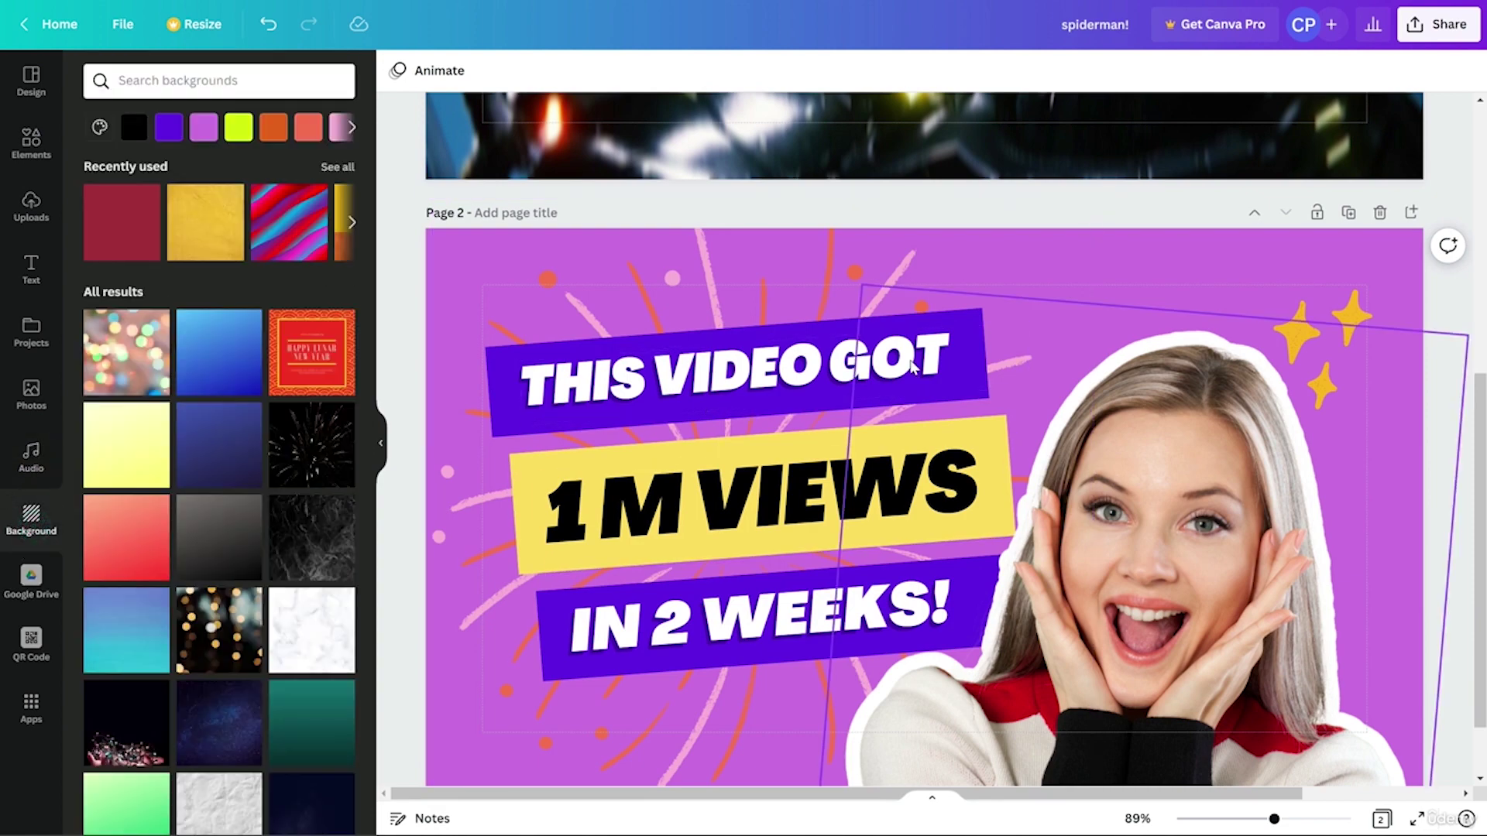
scroll(967, 731, "down", 2)
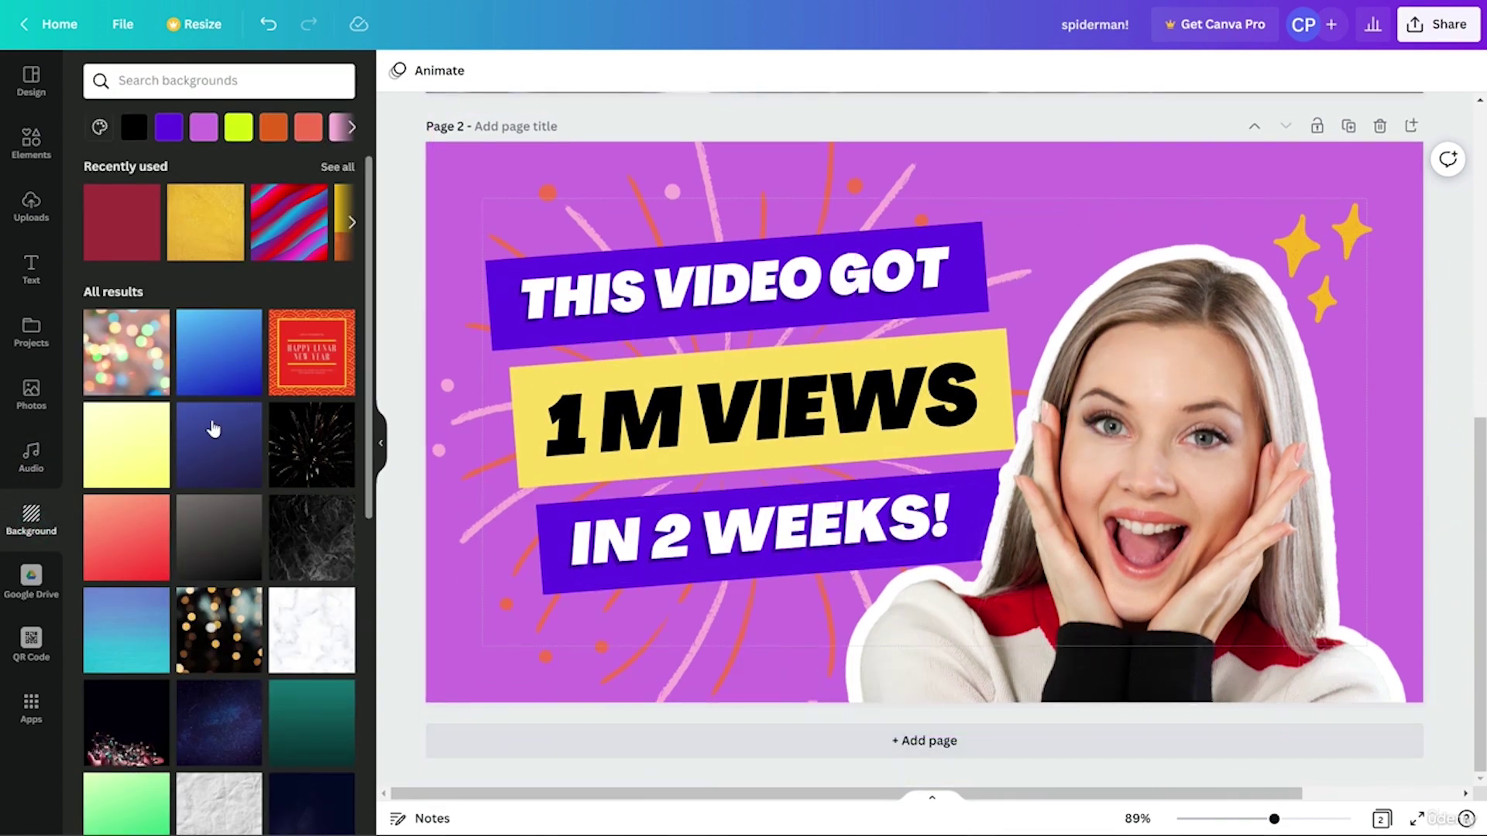
scroll(233, 441, "down", 8)
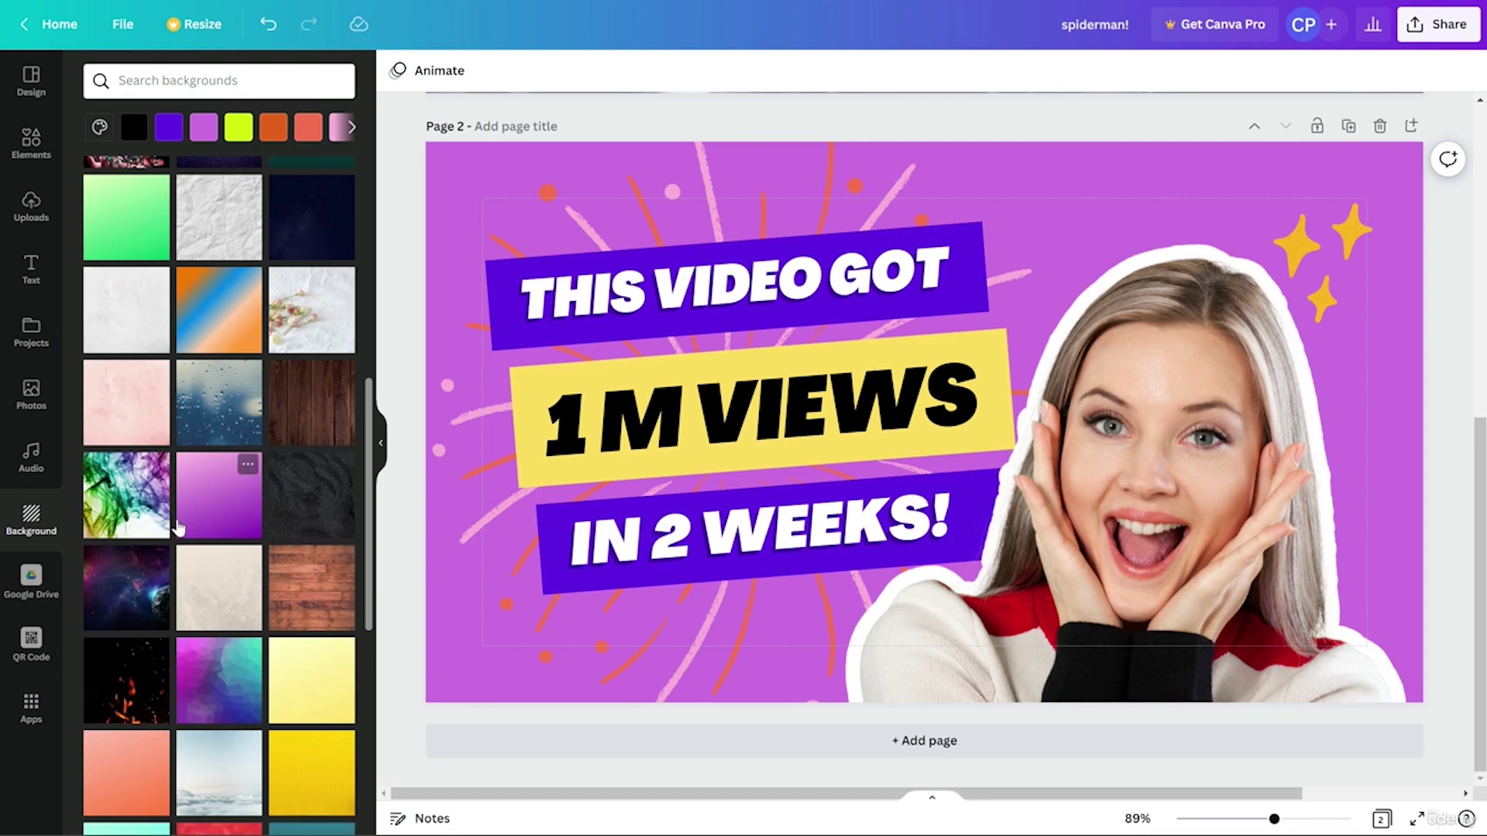
scroll(154, 542, "down", 8)
scroll(246, 410, "down", 7)
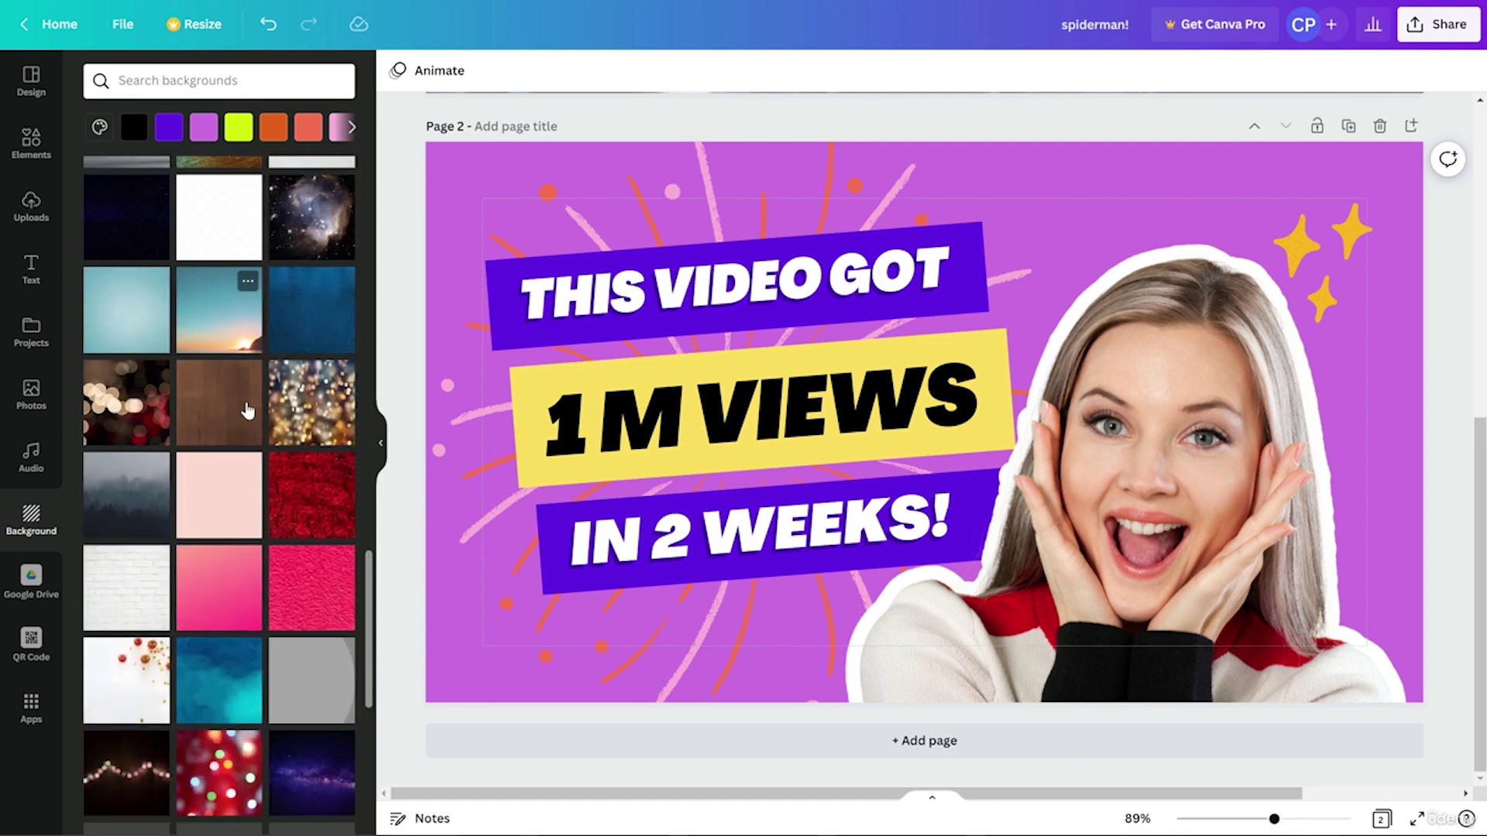
Step: Look through the Google Drive, QR Code and Apps panels
left_click(31, 581)
left_click(28, 655)
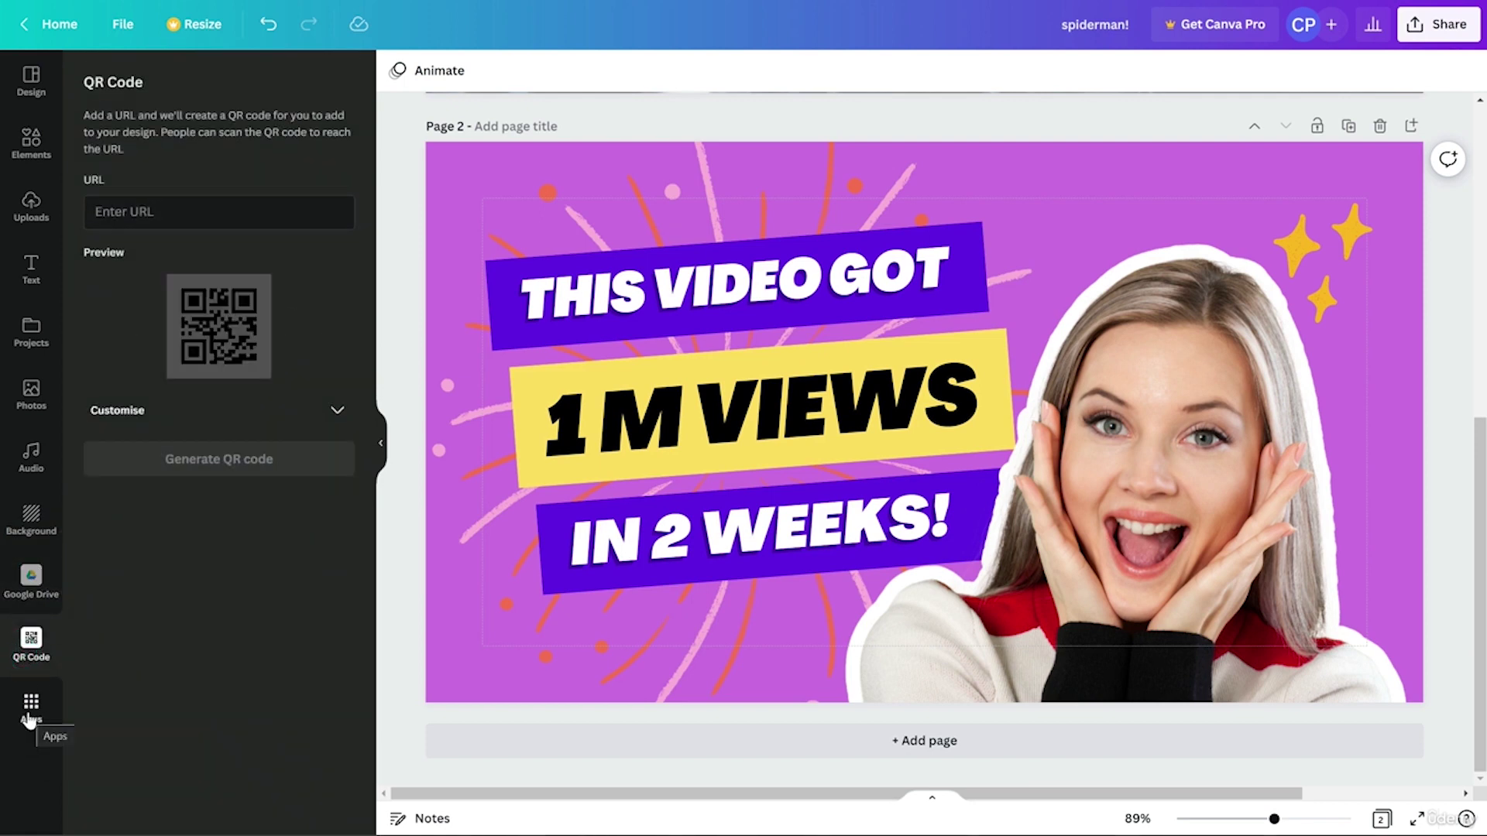
left_click(29, 704)
scroll(209, 538, "down", 5)
scroll(209, 527, "down", 3)
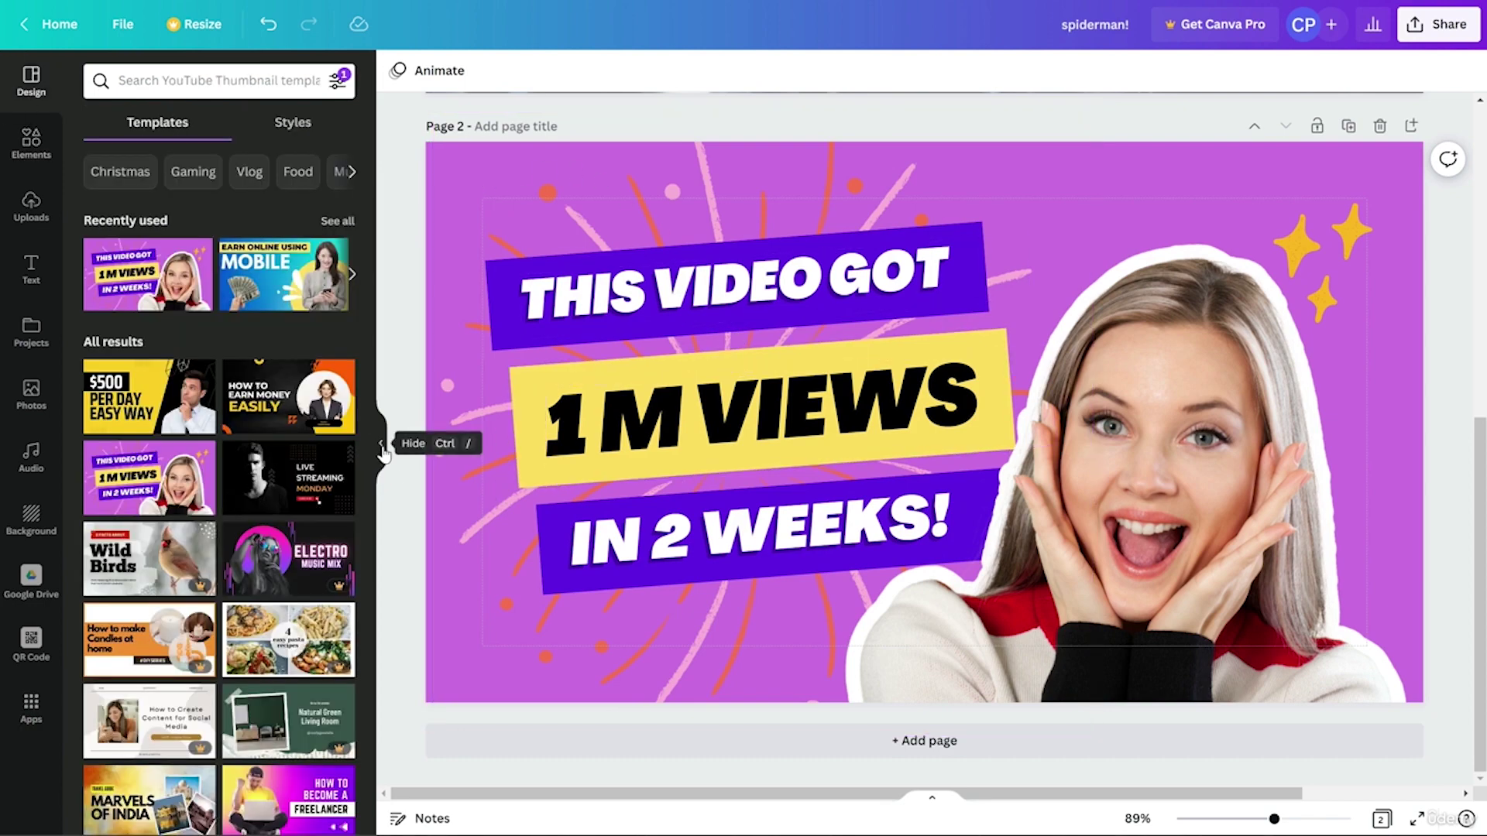
Step: Show the YouTube thumbnail templates in the Design panel and scroll through them
left_click(382, 447)
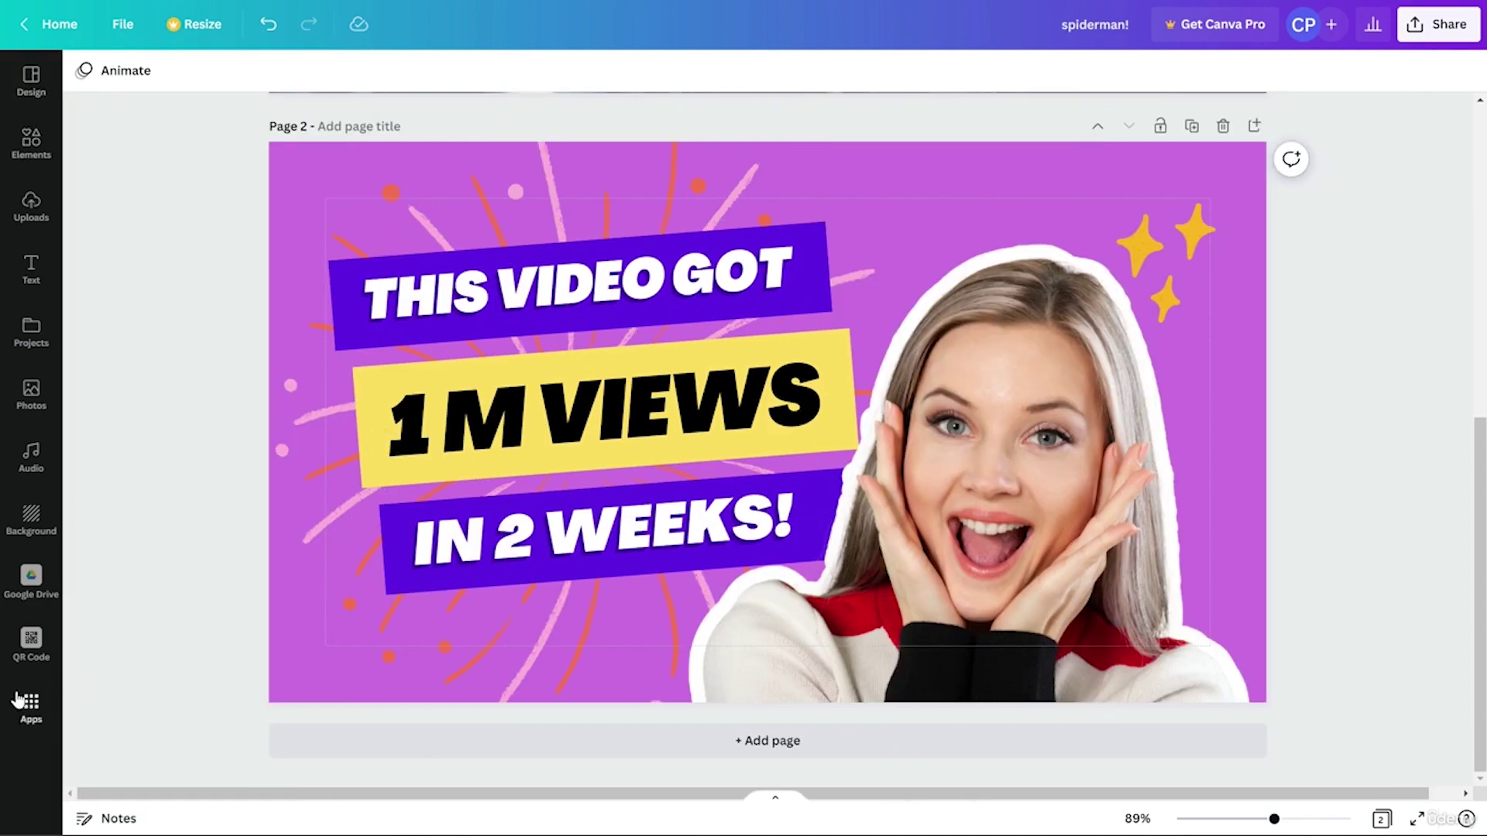
scroll(1077, 435, "up", 8)
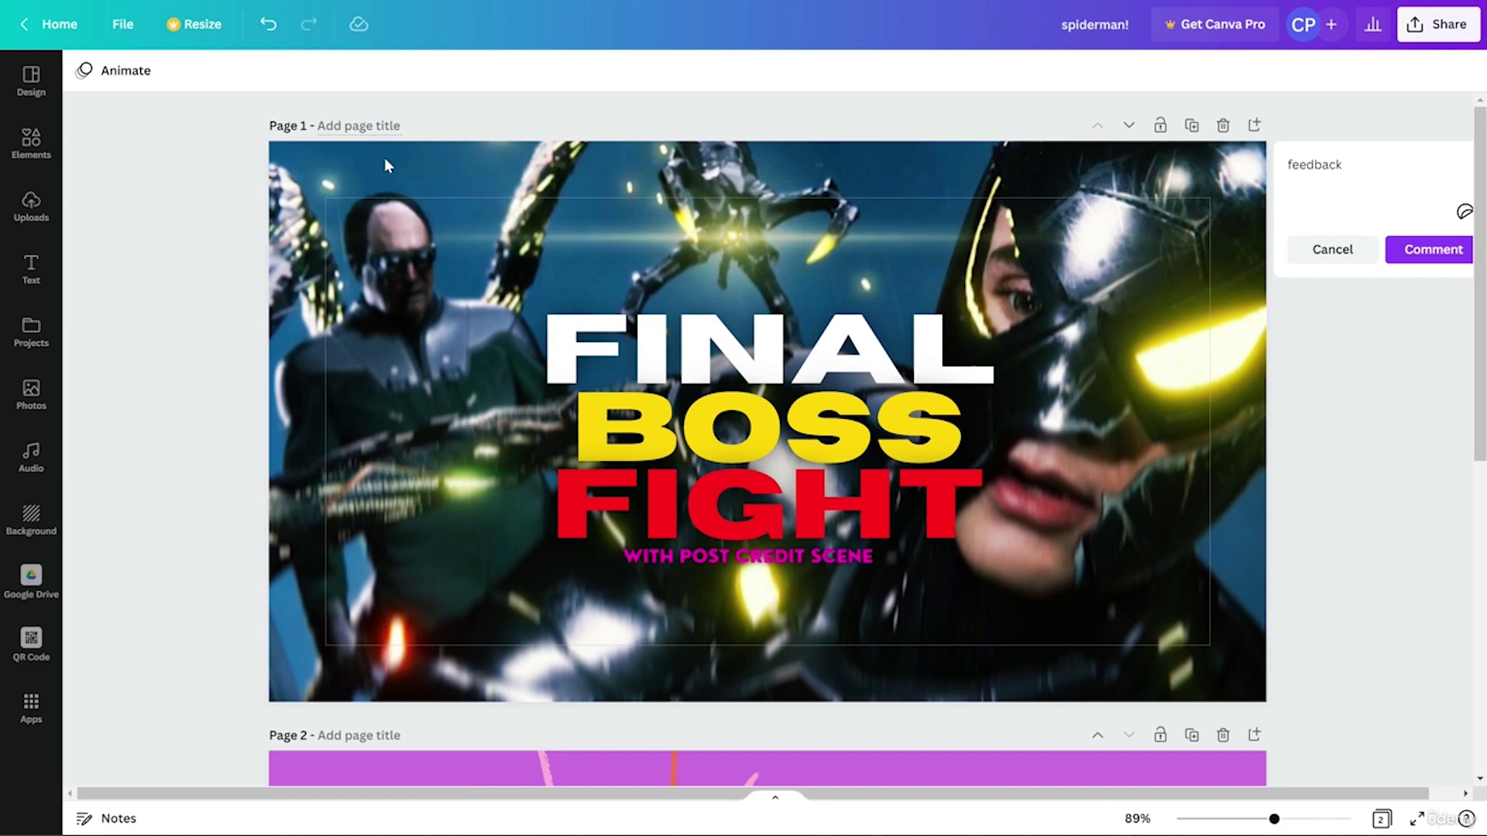
scroll(495, 356, "down", 8)
scroll(601, 552, "up", 8)
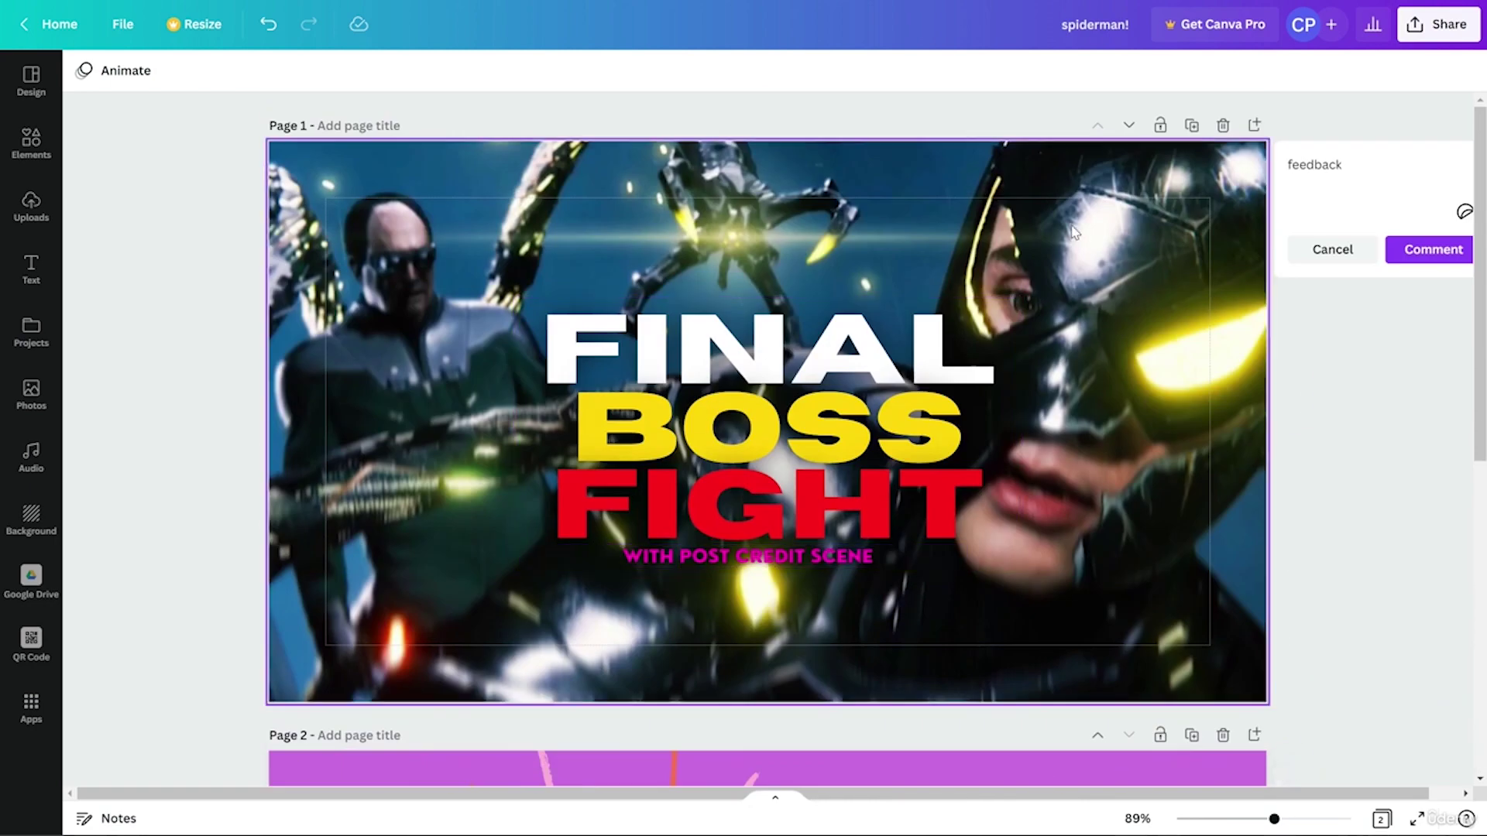
Step: Move the Final Boss Fight page down and back to Page 1, then lock it
left_click(1129, 125)
key("ctrl+alt+n")
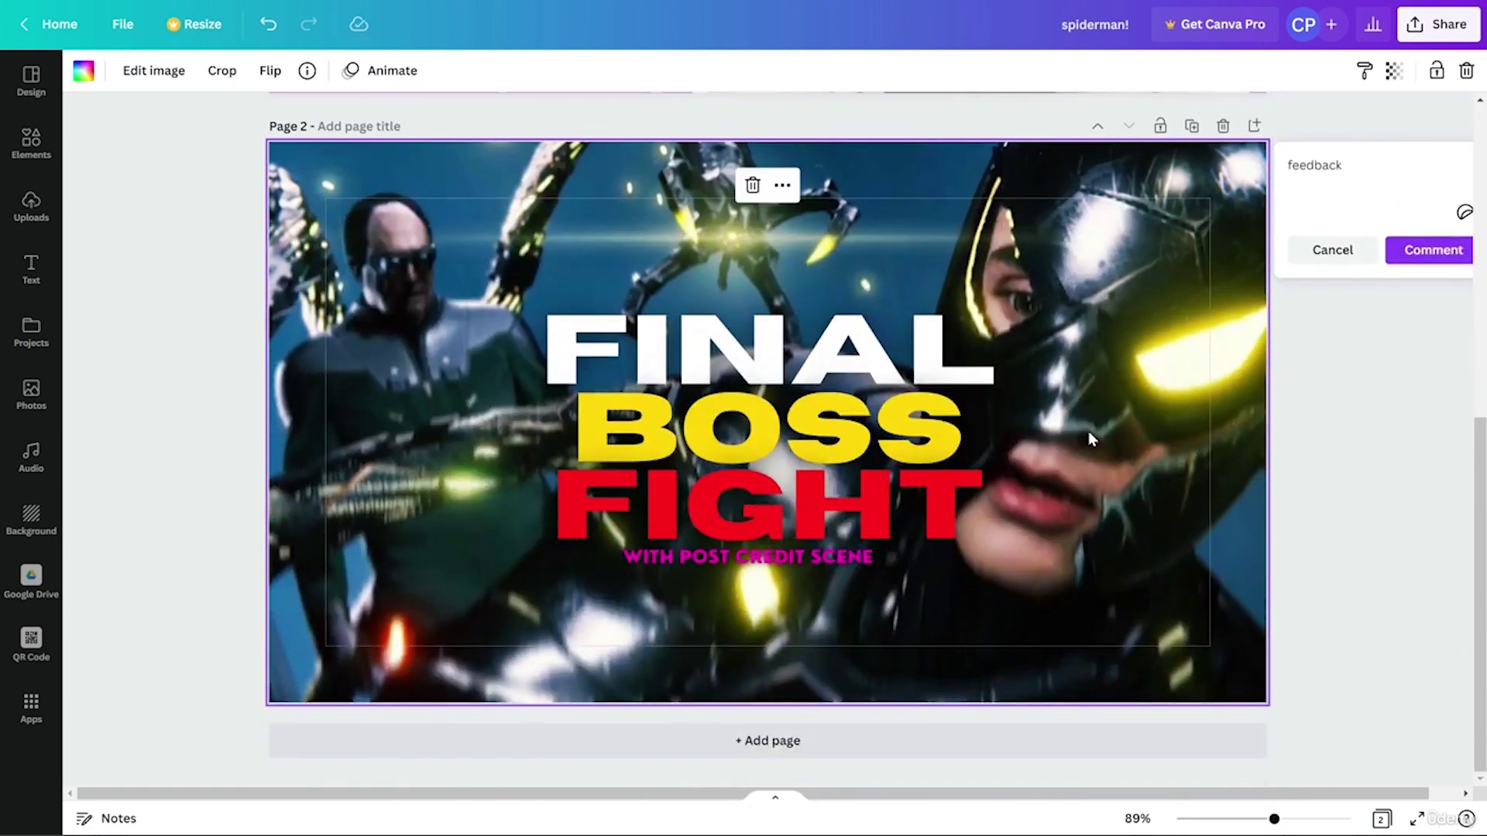
left_click(1098, 126)
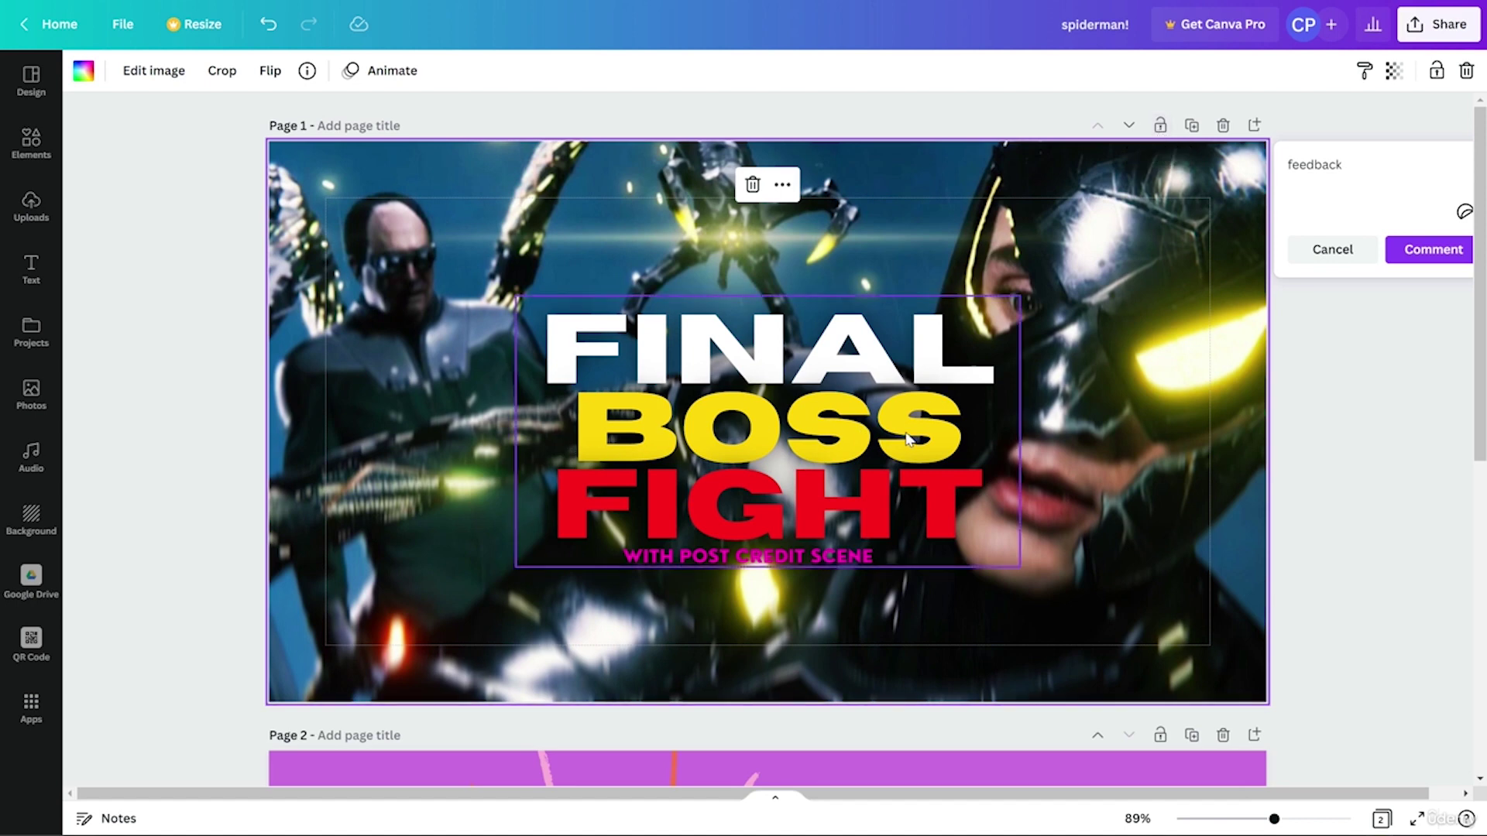
left_click(1160, 127)
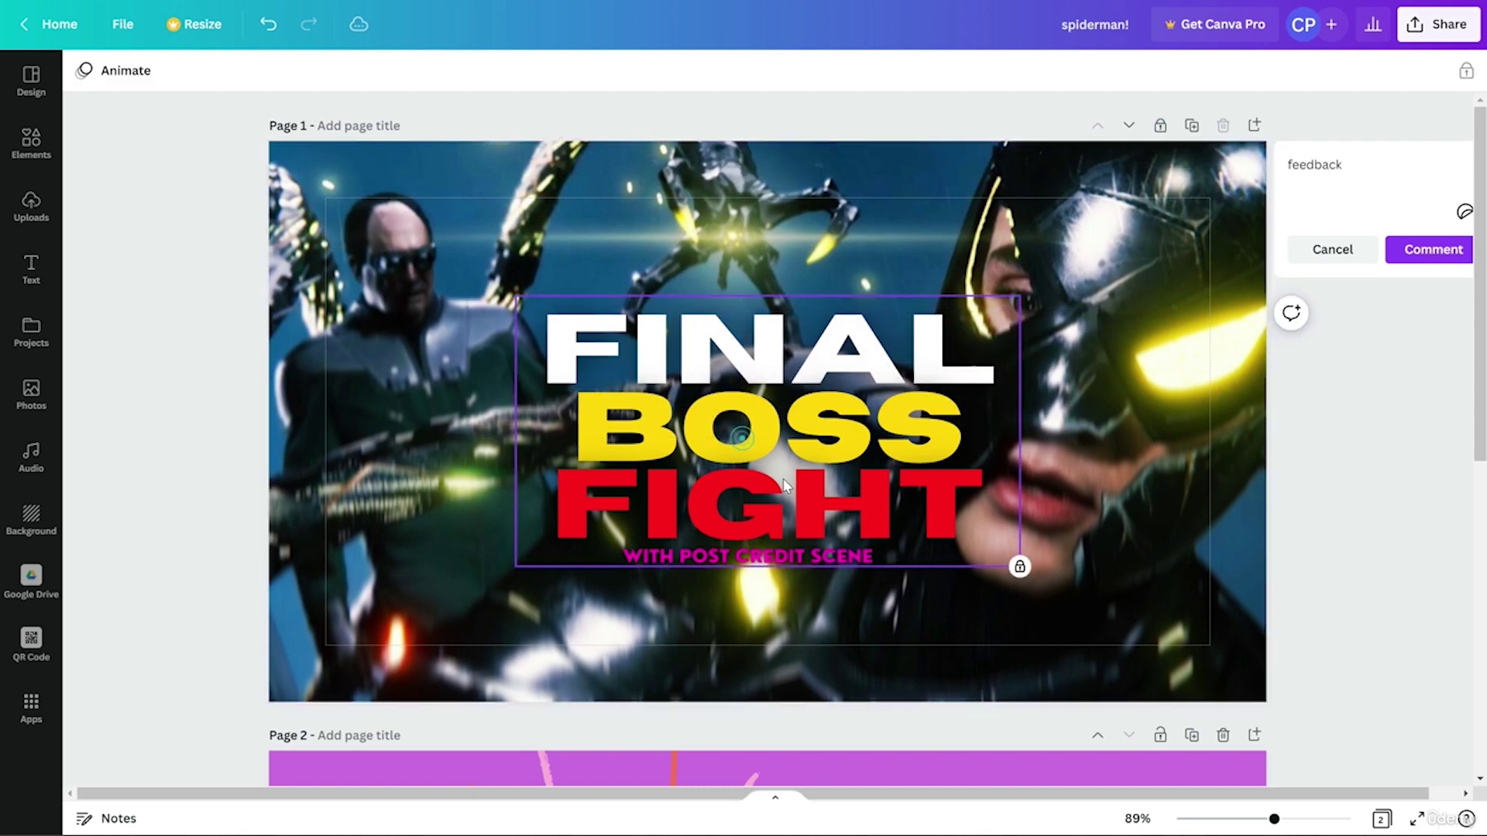
Step: Unlock page 1 and try moving the FINAL BOSS FIGHT title, then undo both changes
left_click(1160, 126)
left_click_drag(985, 404, 912, 367)
key("ctrl+z")
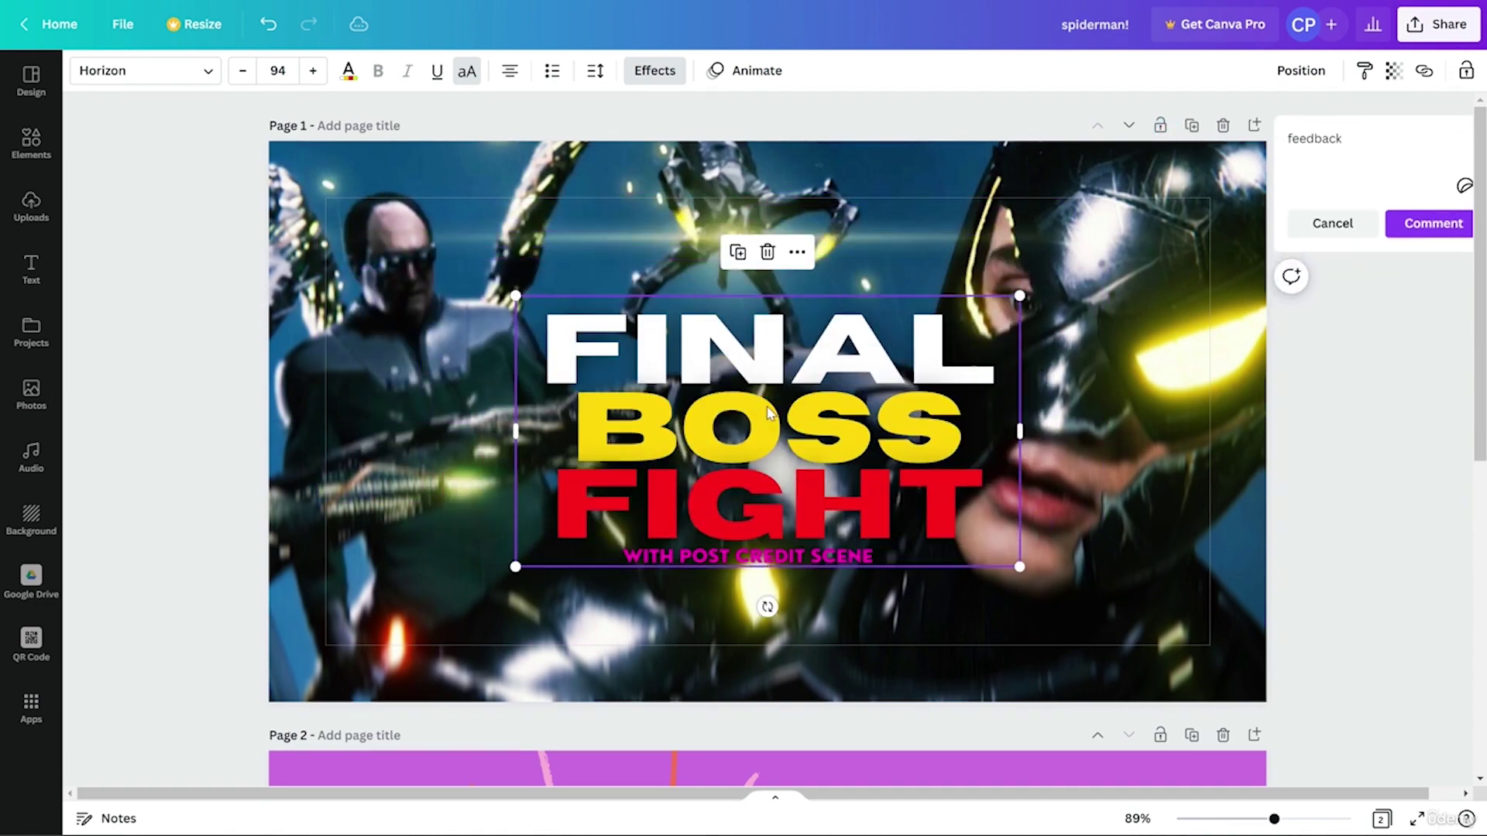
key("ctrl+z")
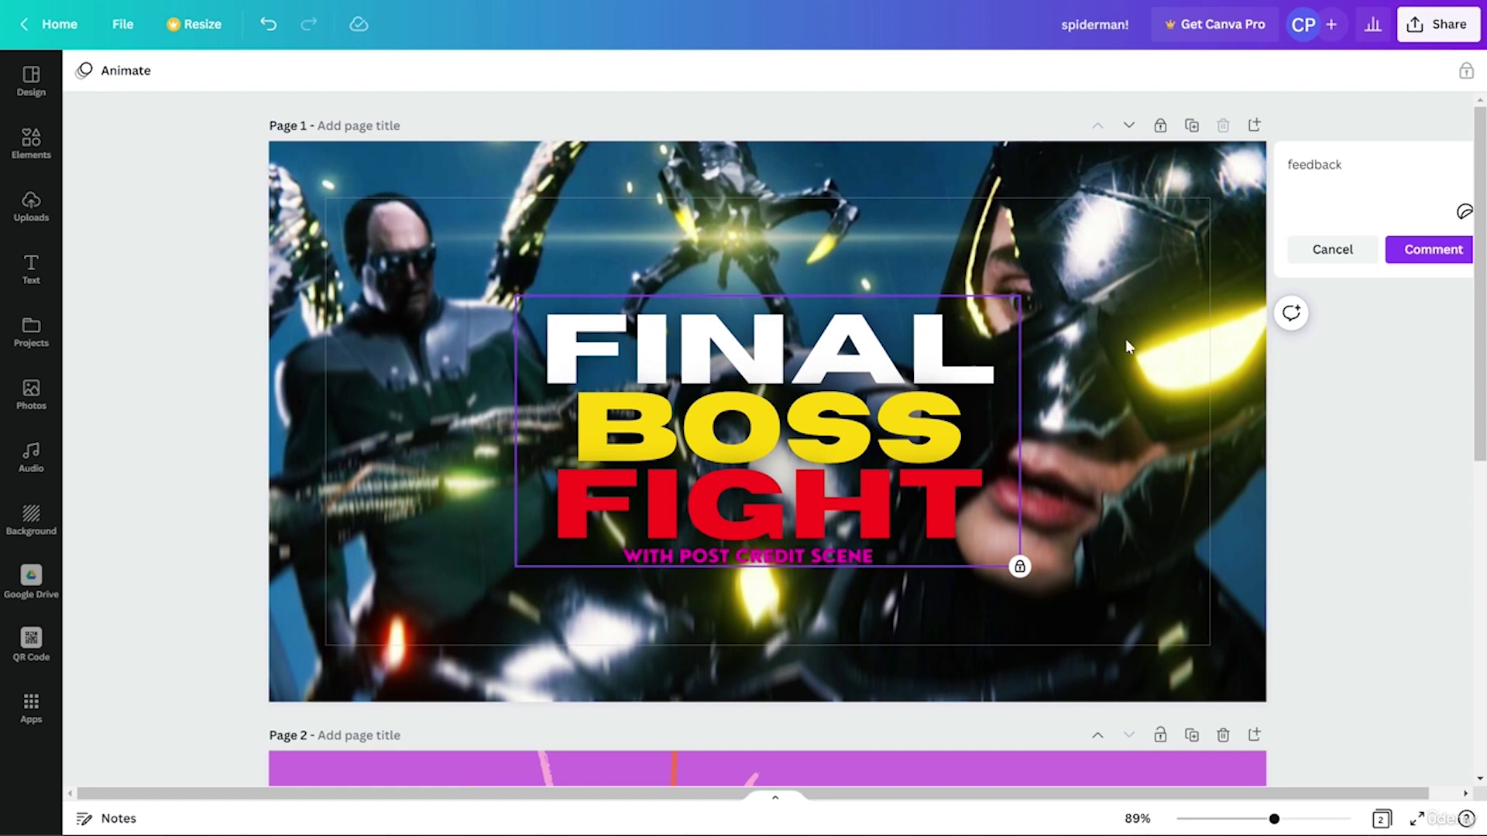
Step: Duplicate the Final Boss Fight page and insert a blank page after page 1
scroll(1038, 467, "down", 5)
scroll(1224, 203, "up", 5)
left_click(1192, 128)
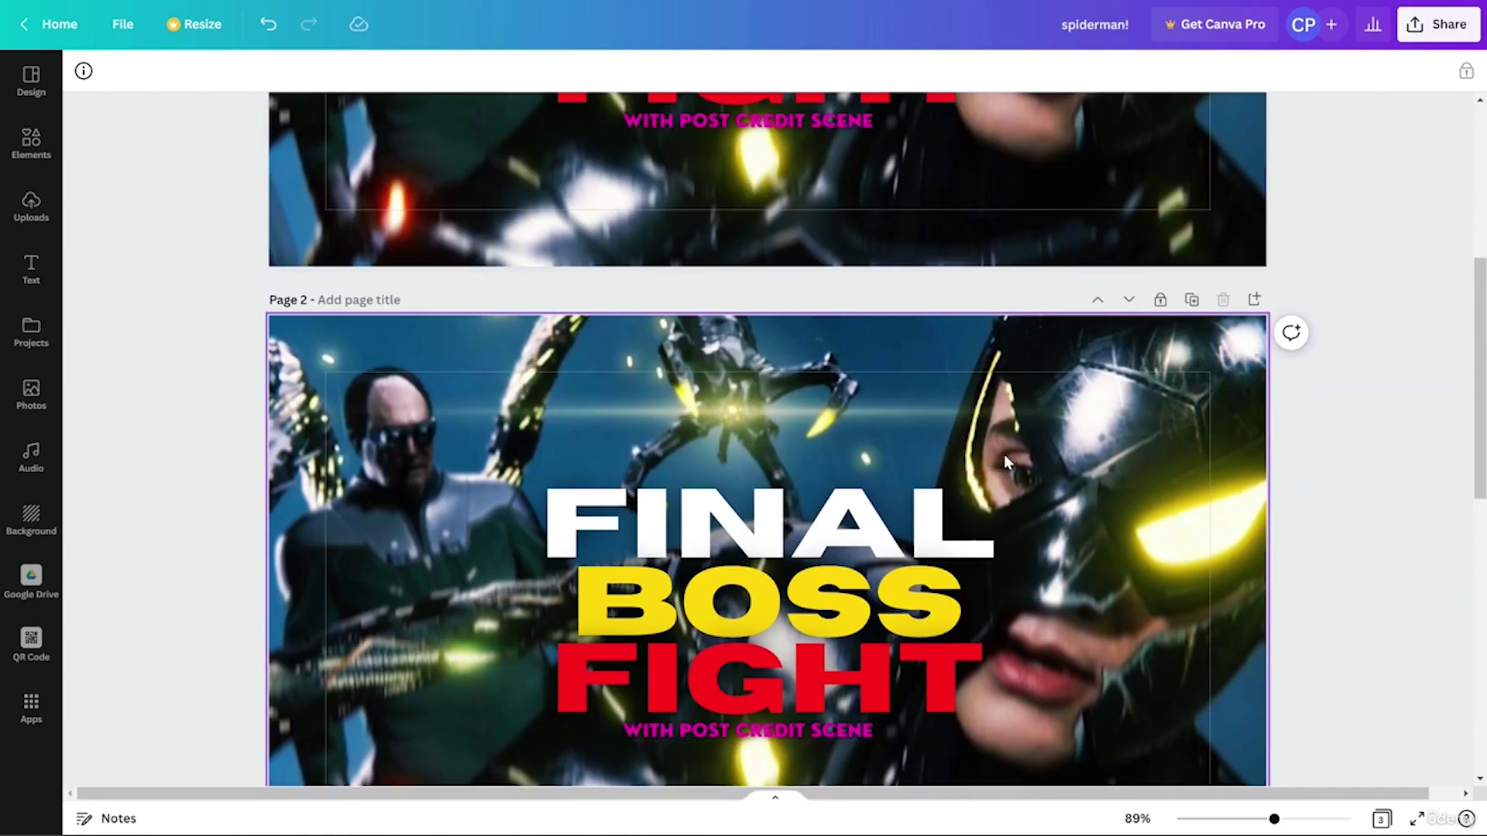
scroll(1006, 453, "up", 5)
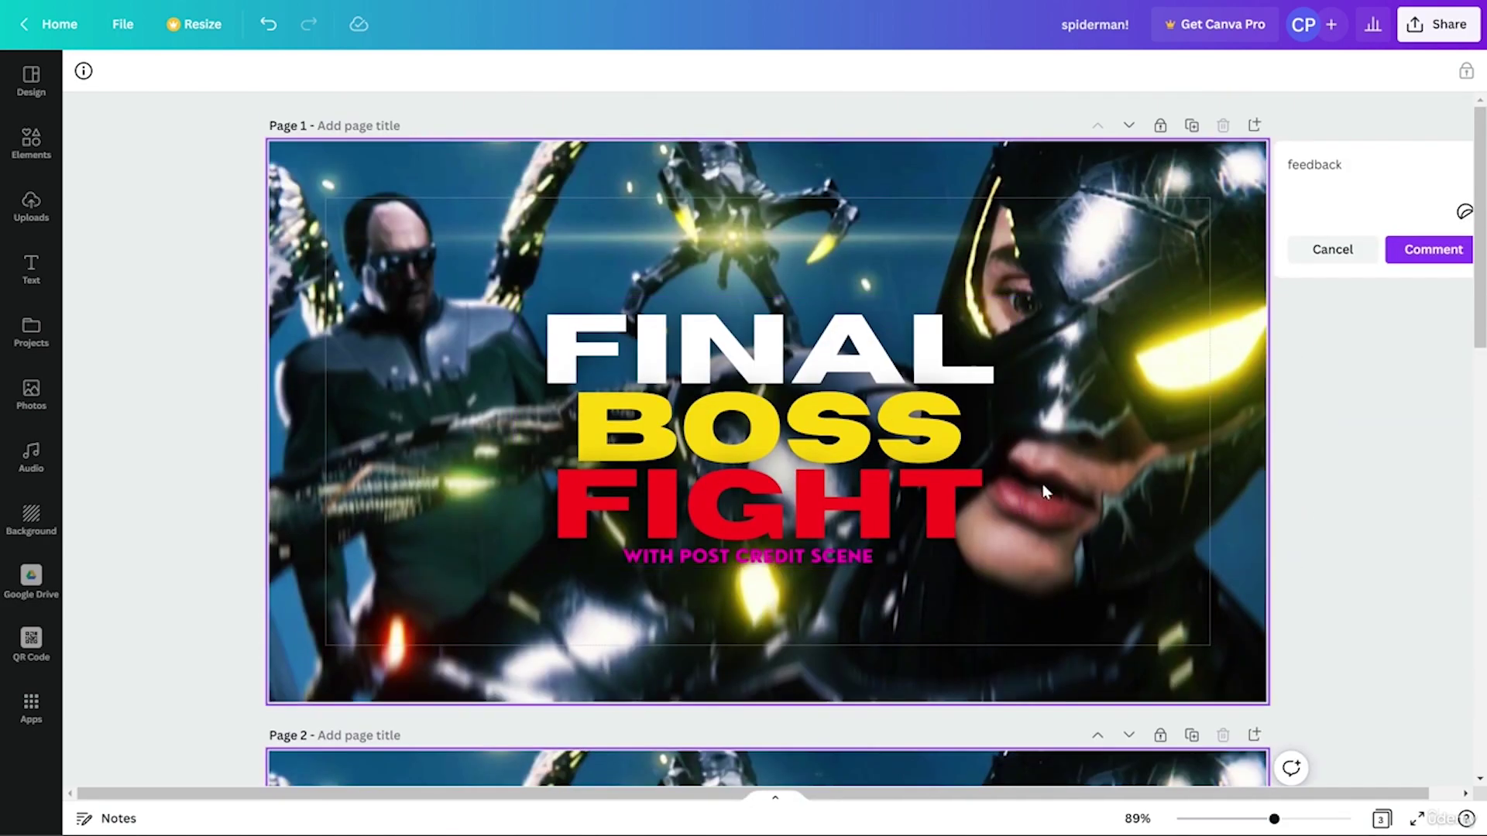
left_click(1256, 124)
scroll(886, 379, "down", 15)
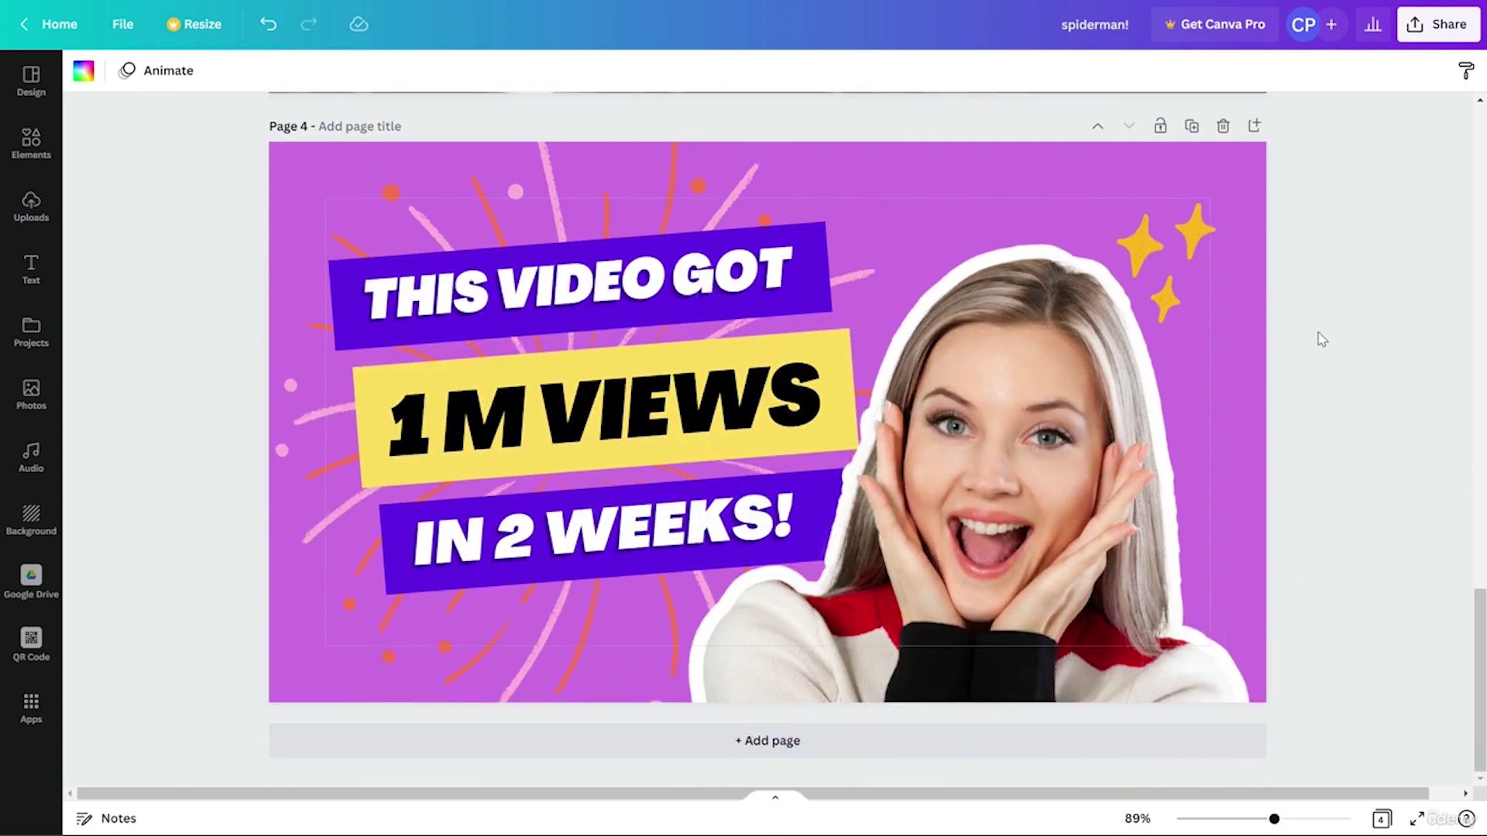
scroll(1309, 273, "up", 20)
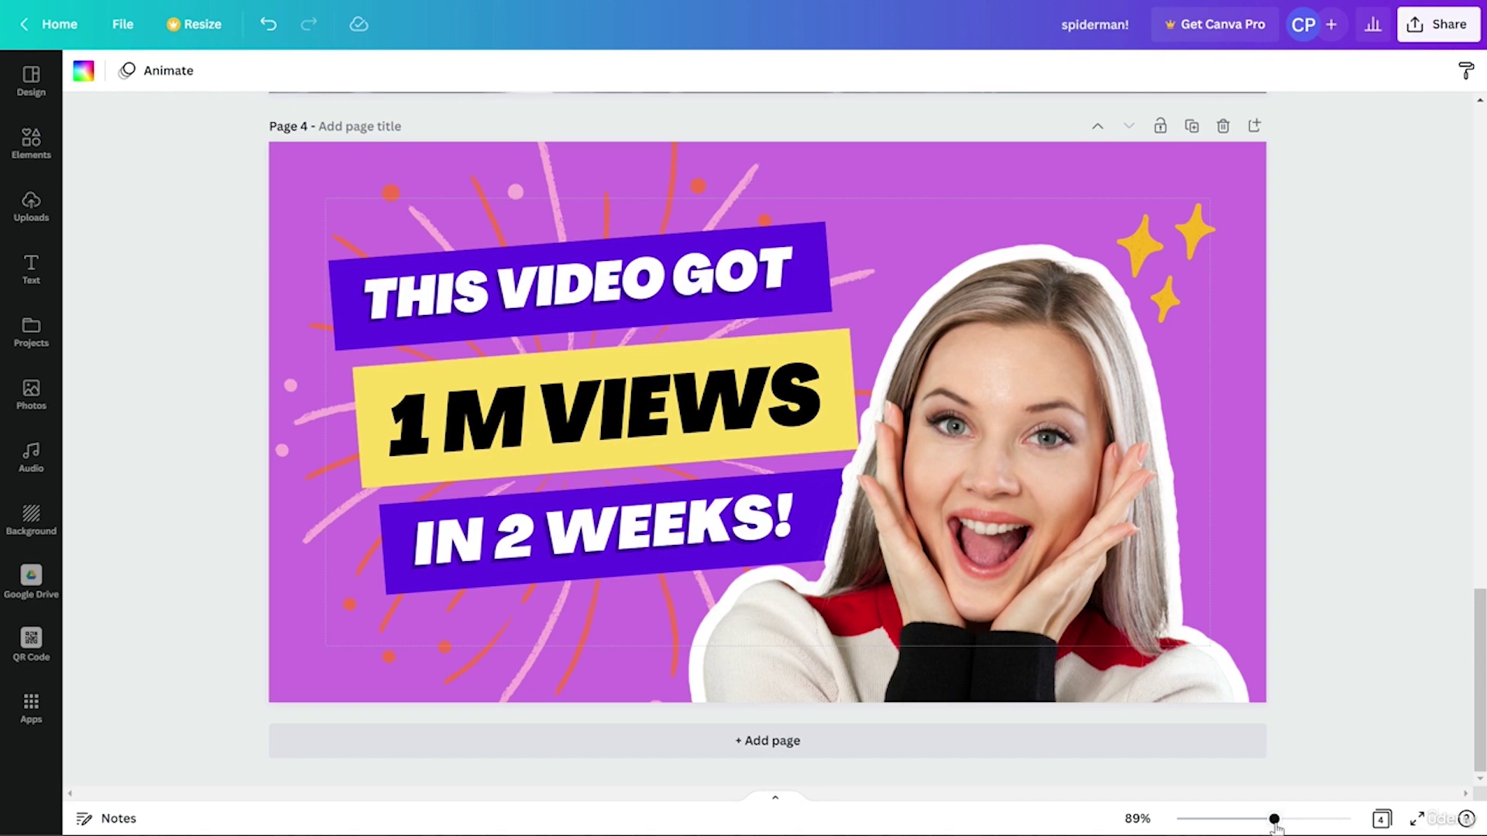
Step: Zoom out, scroll through the four pages, then switch to the thumbnail Grid view
mouse_move(1274, 822)
left_mouse_down()
mouse_move(1213, 821)
mouse_move(1301, 821)
mouse_move(1253, 820)
left_mouse_up()
scroll(933, 563, "up", 3)
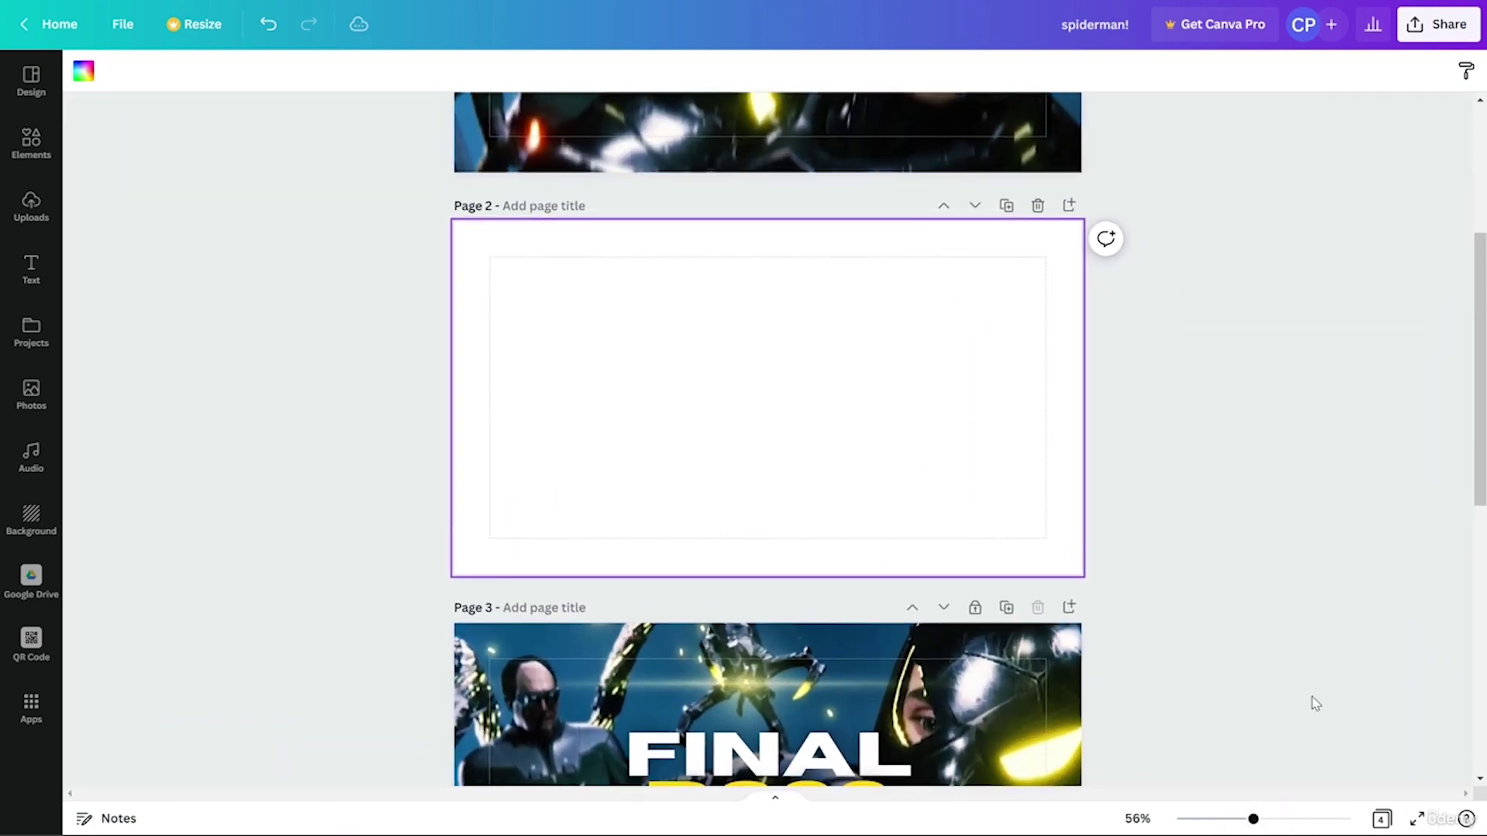
scroll(1133, 594, "up", 3)
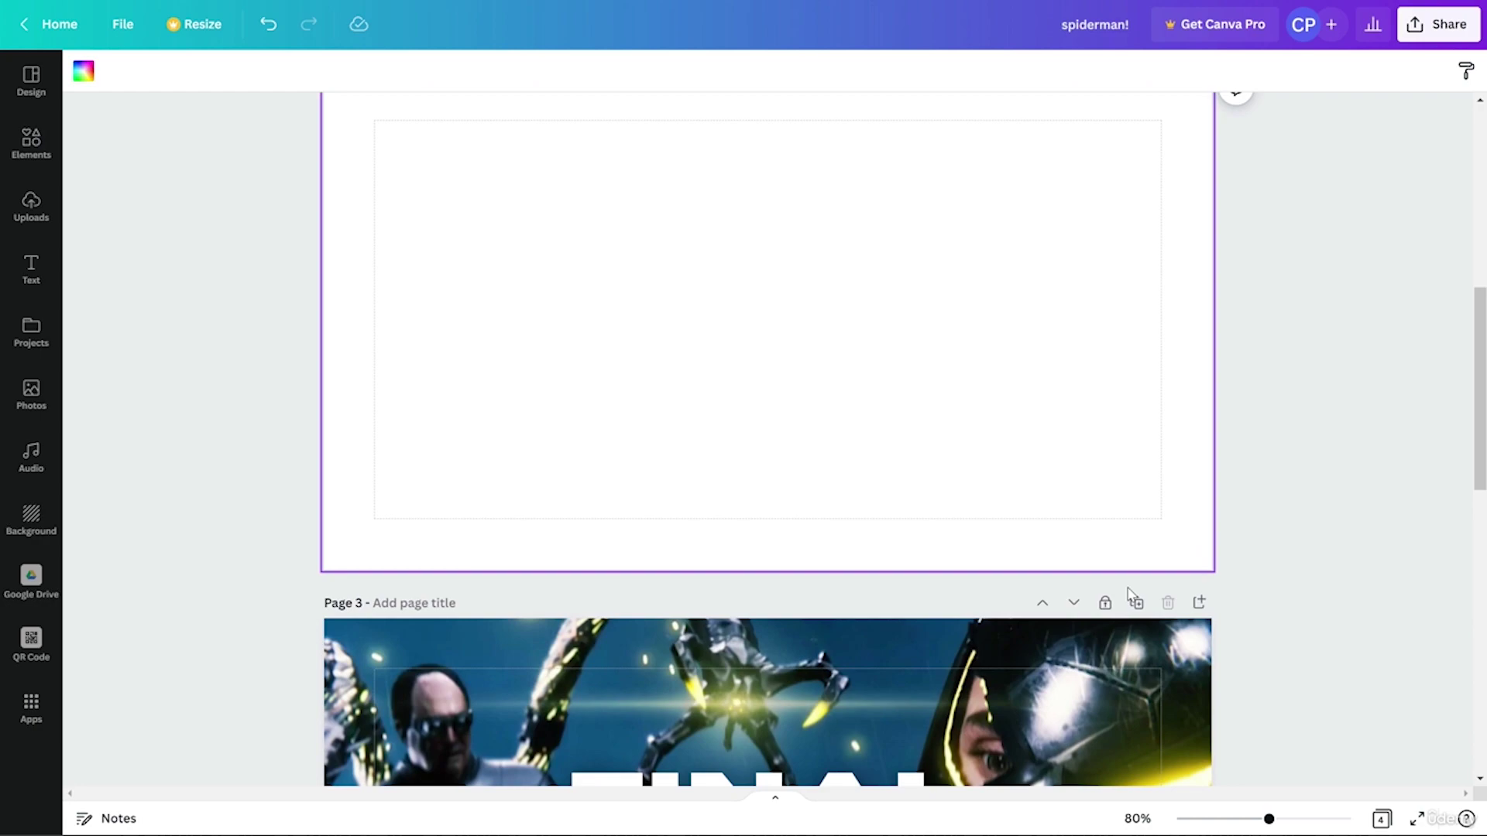
scroll(1149, 488, "up", 2)
scroll(1152, 488, "down", 4)
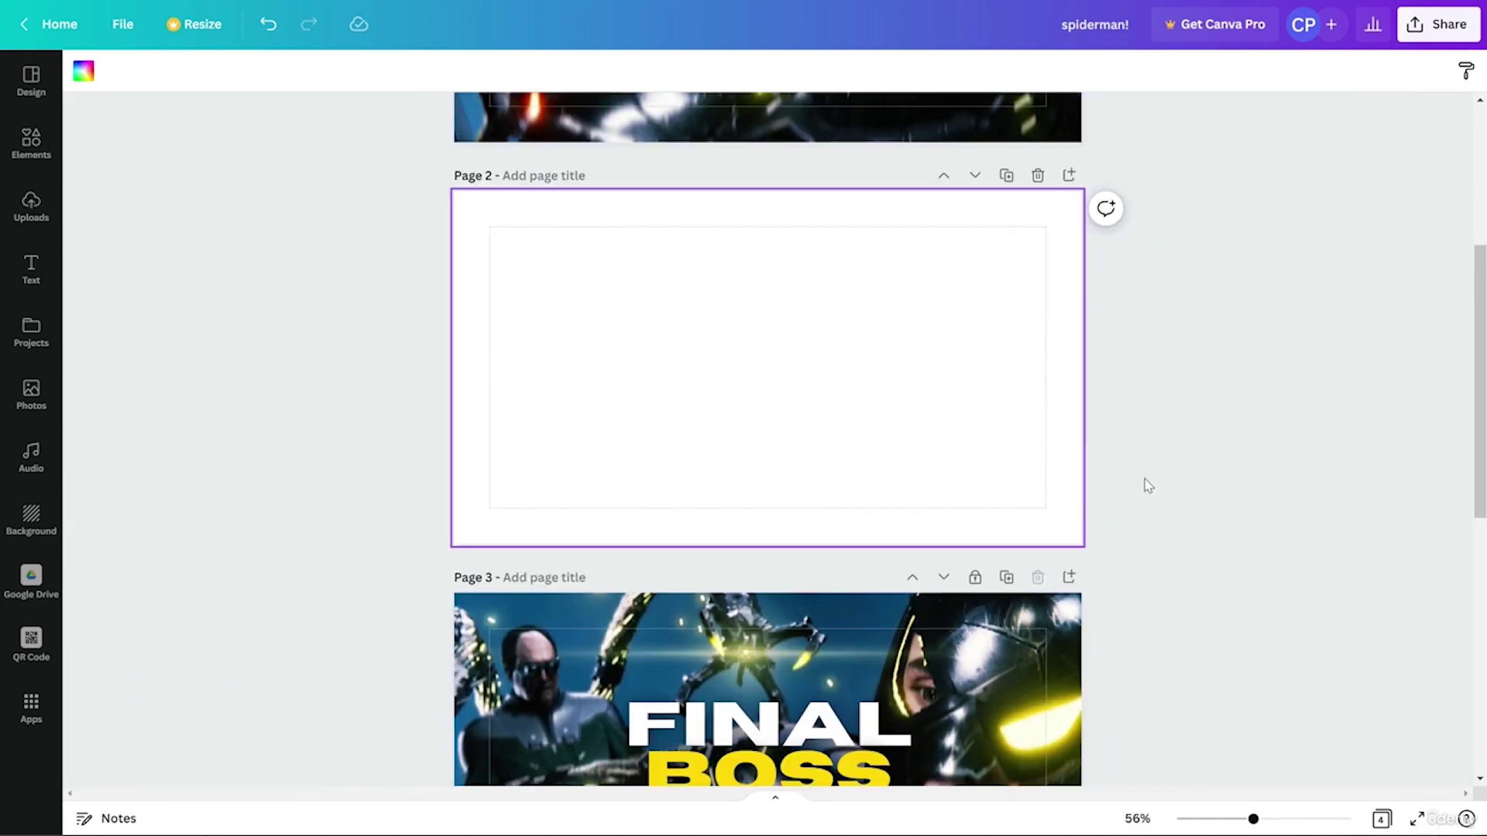
scroll(1148, 486, "up", 2)
scroll(1144, 478, "down", 10)
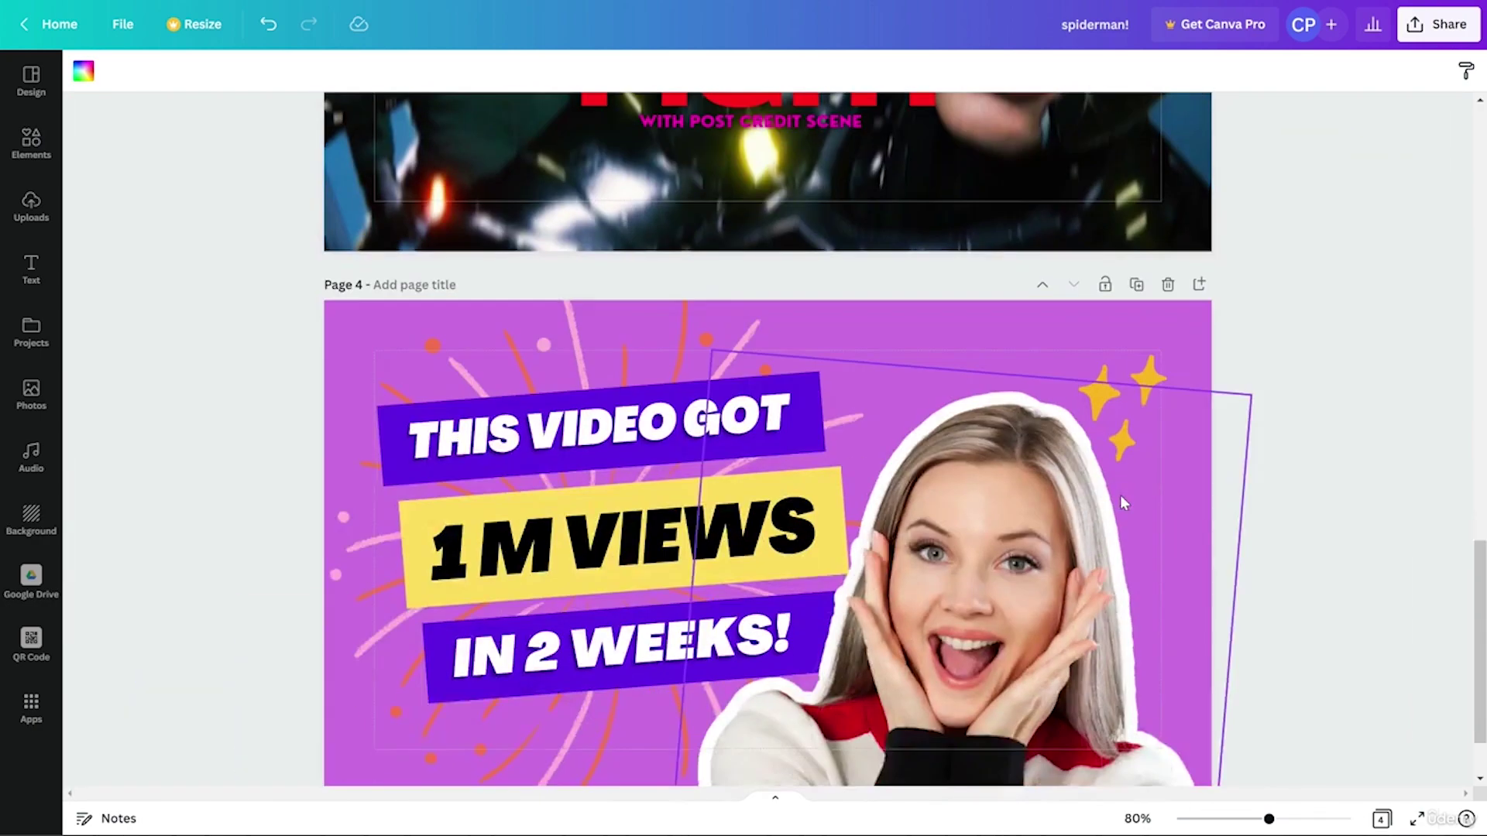
scroll(1120, 496, "up", 10)
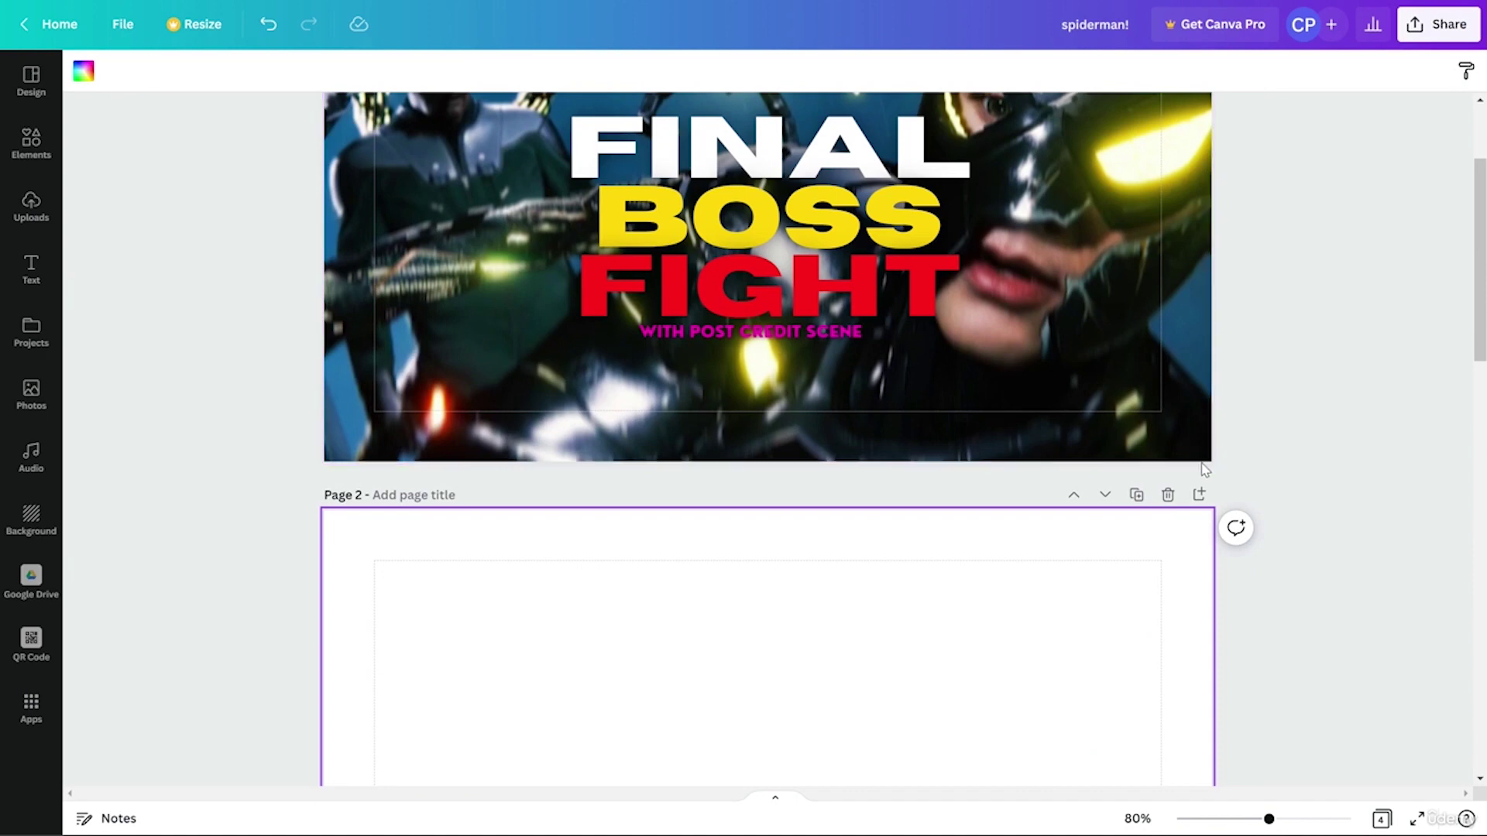
scroll(1202, 469, "down", 2)
scroll(1240, 496, "up", 1)
scroll(1355, 543, "up", 2)
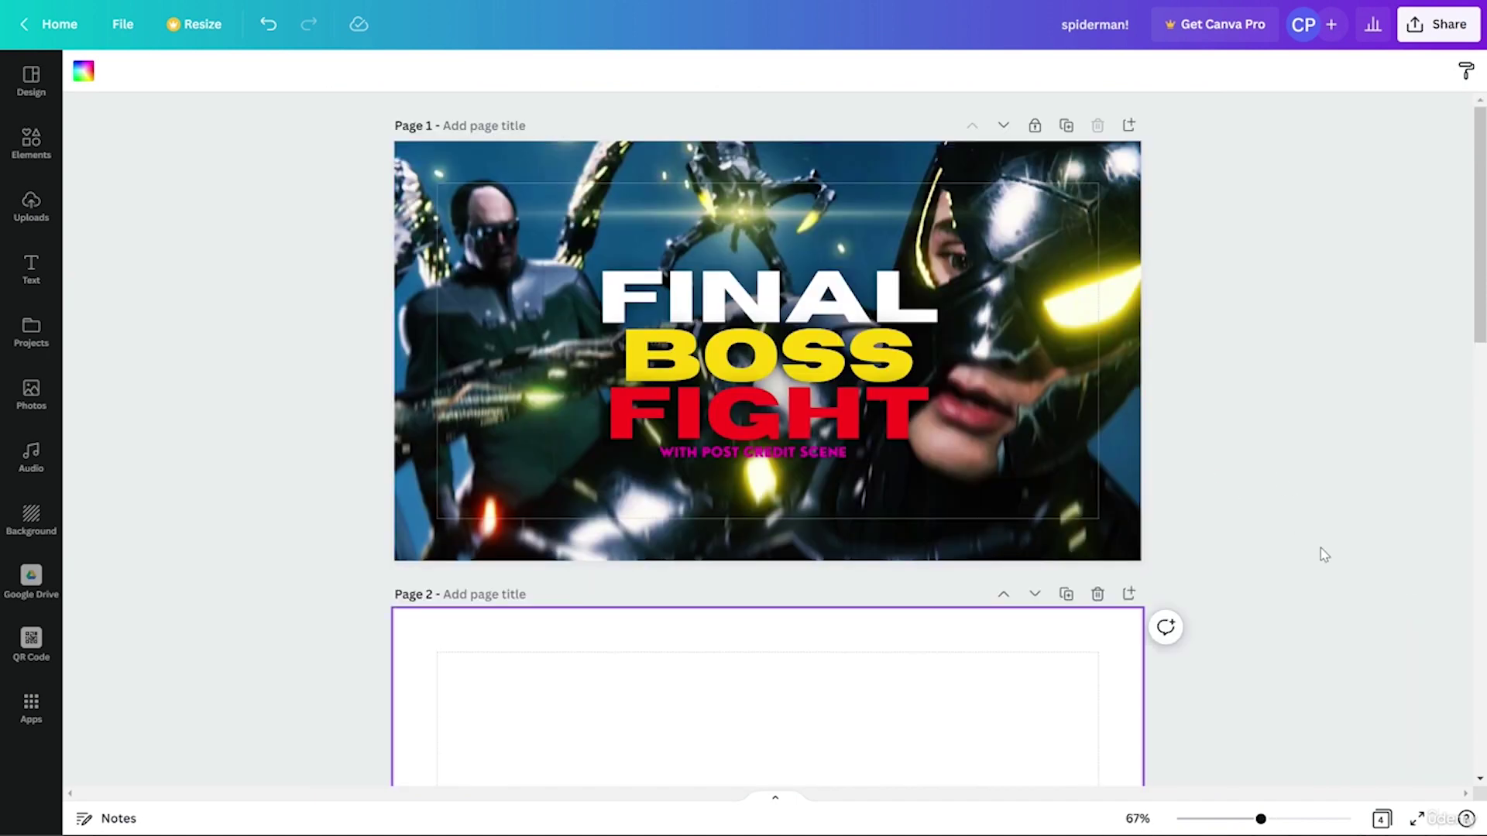
left_click(1381, 821)
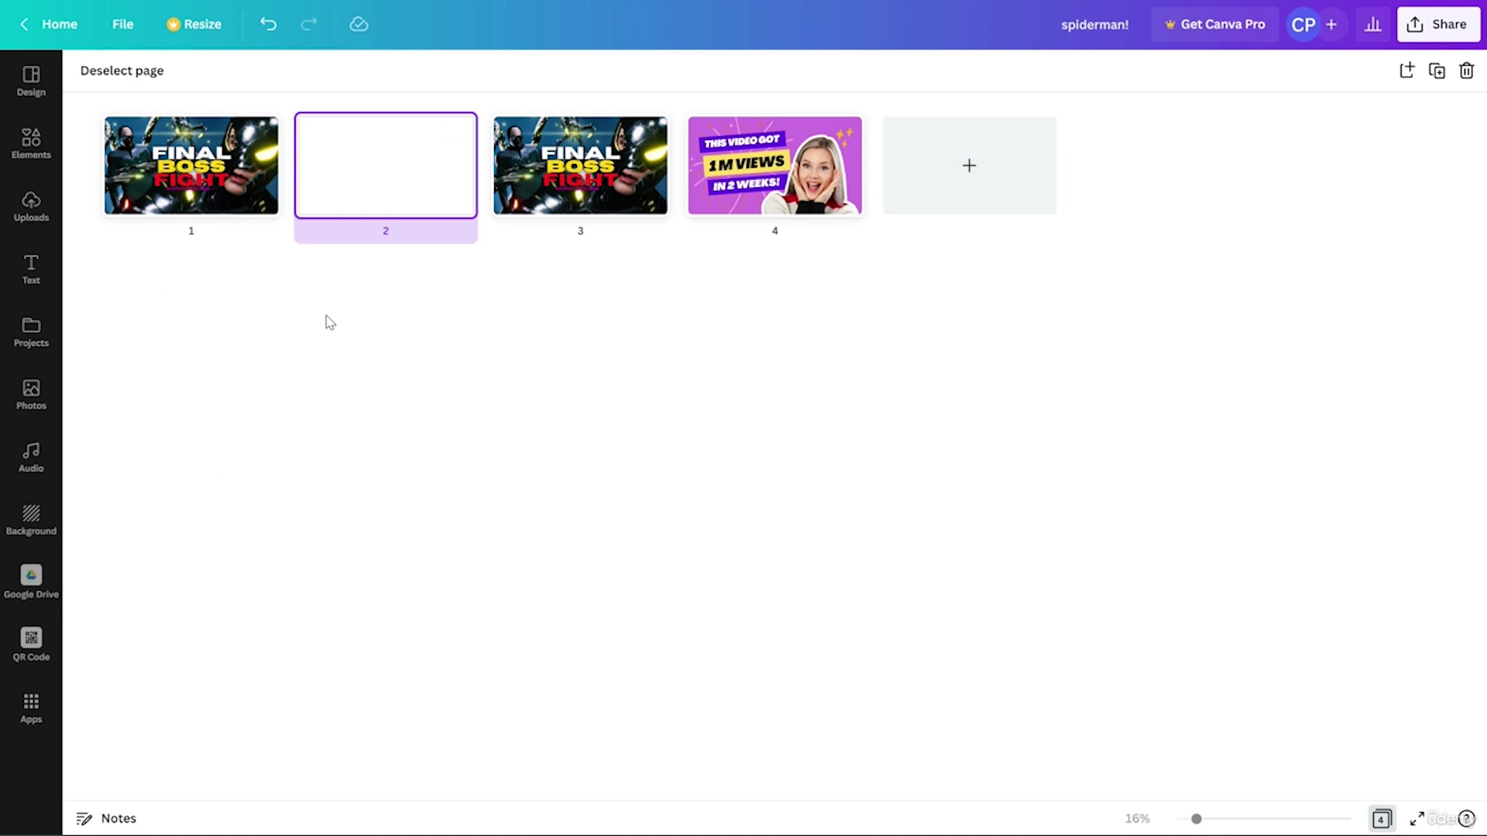
Step: Drag the 1 M VIEWS thumbnail into slot 3, leave grid view and select Page 3
left_click_drag(781, 190, 465, 182)
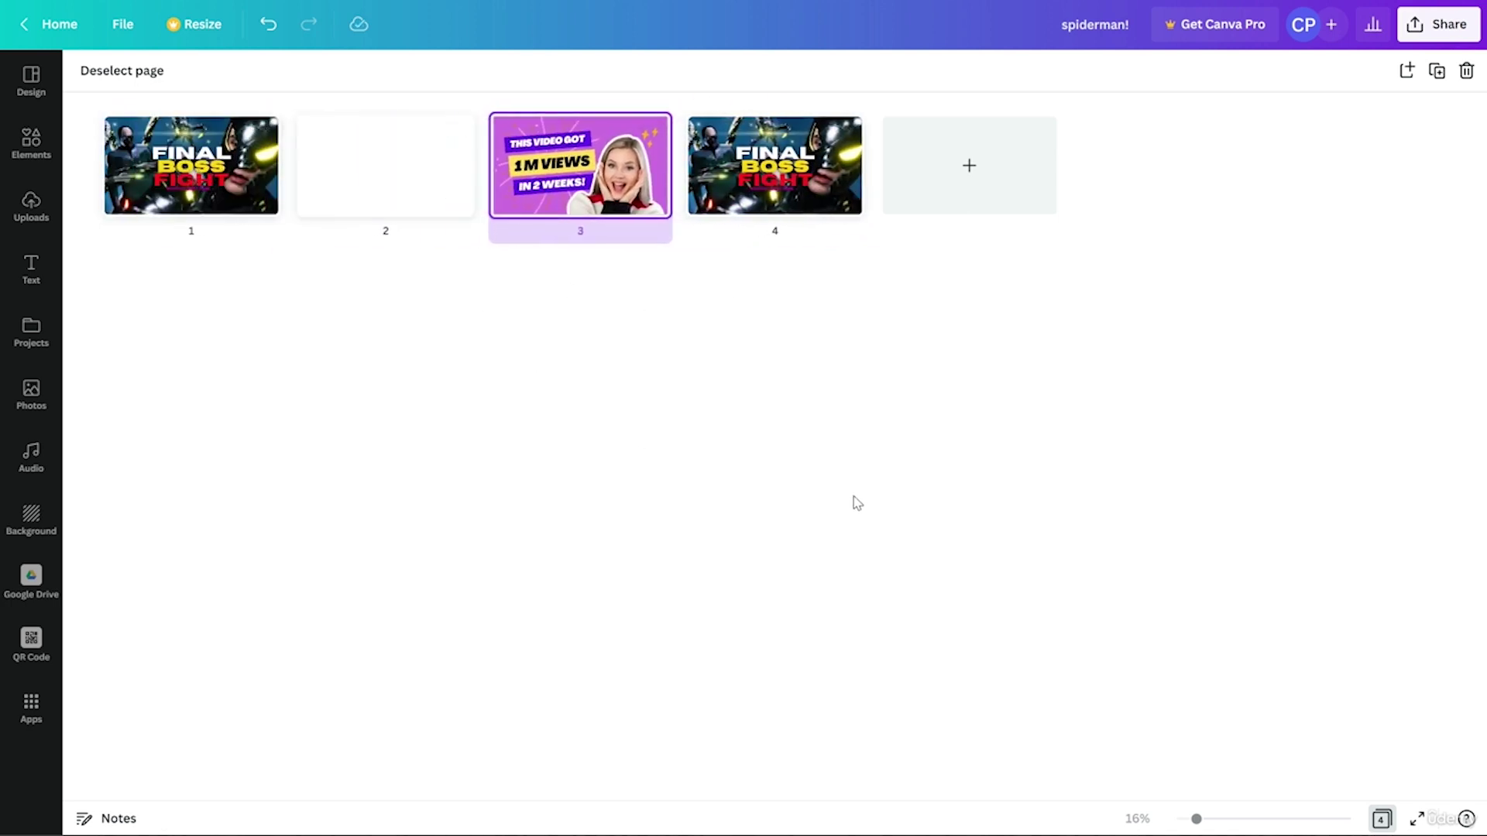
key("Escape")
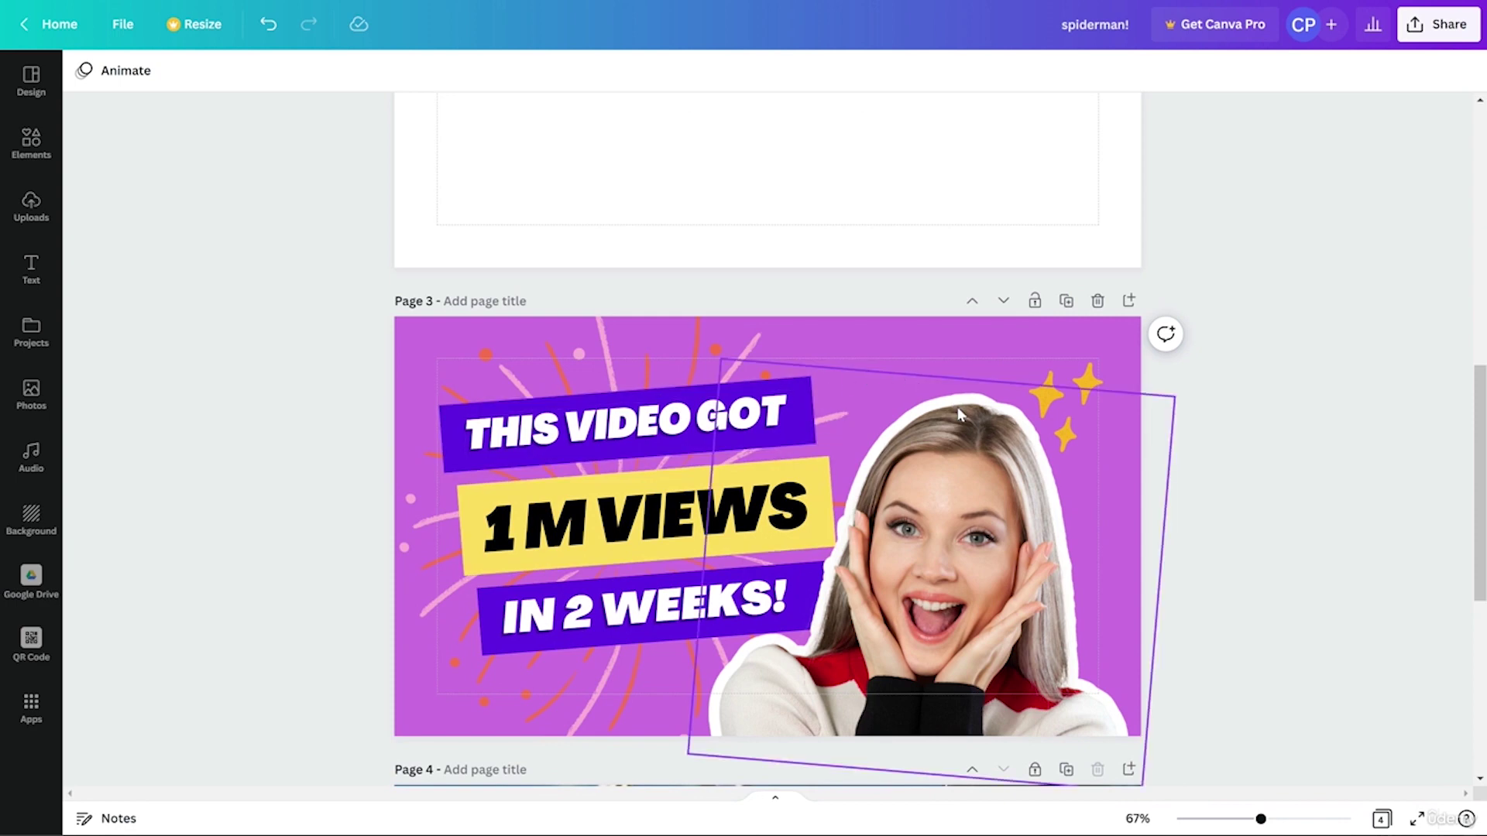
scroll(1312, 374, "down", 3)
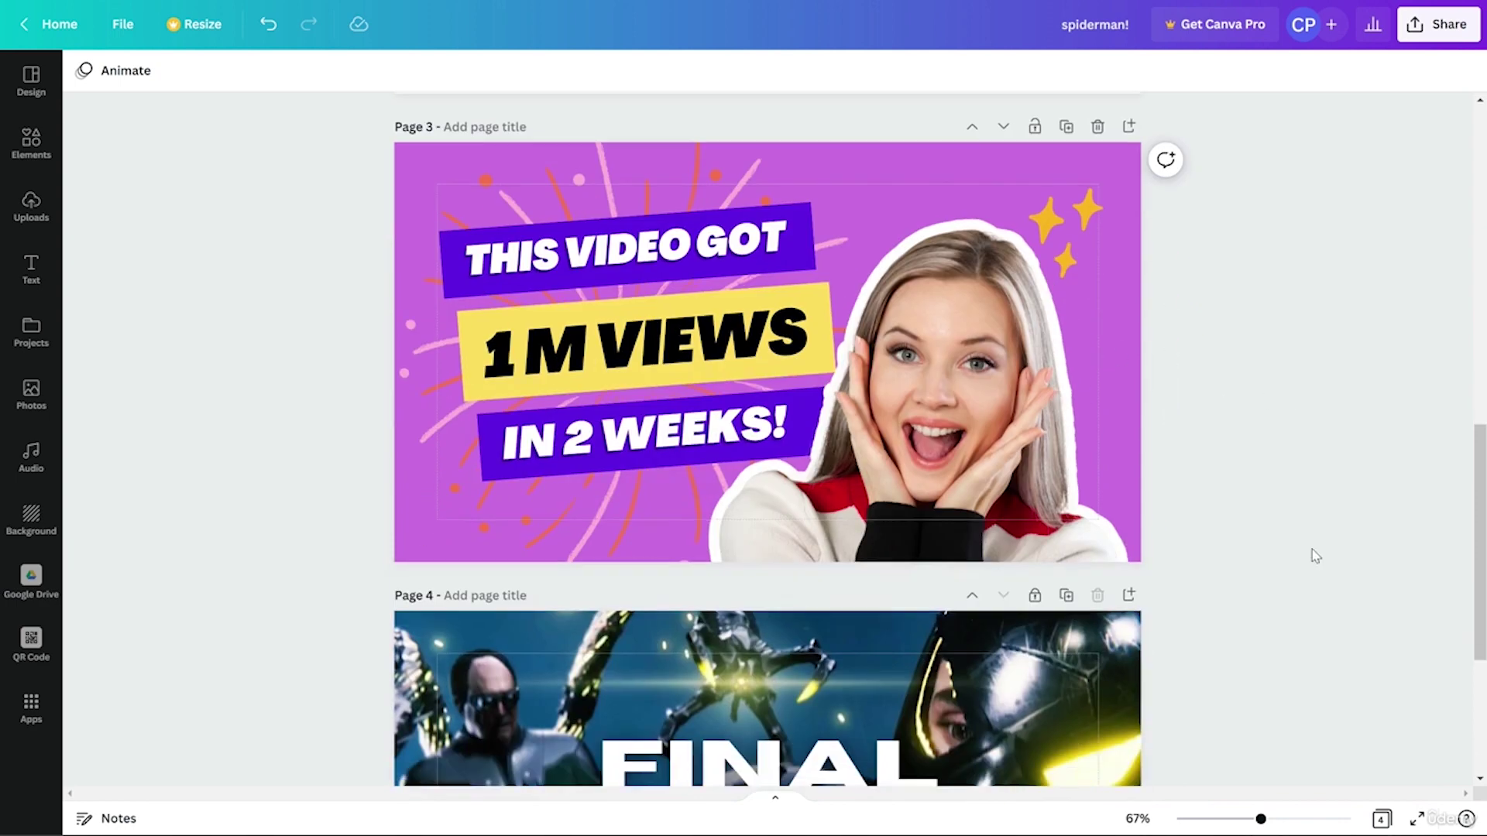
left_click(412, 145)
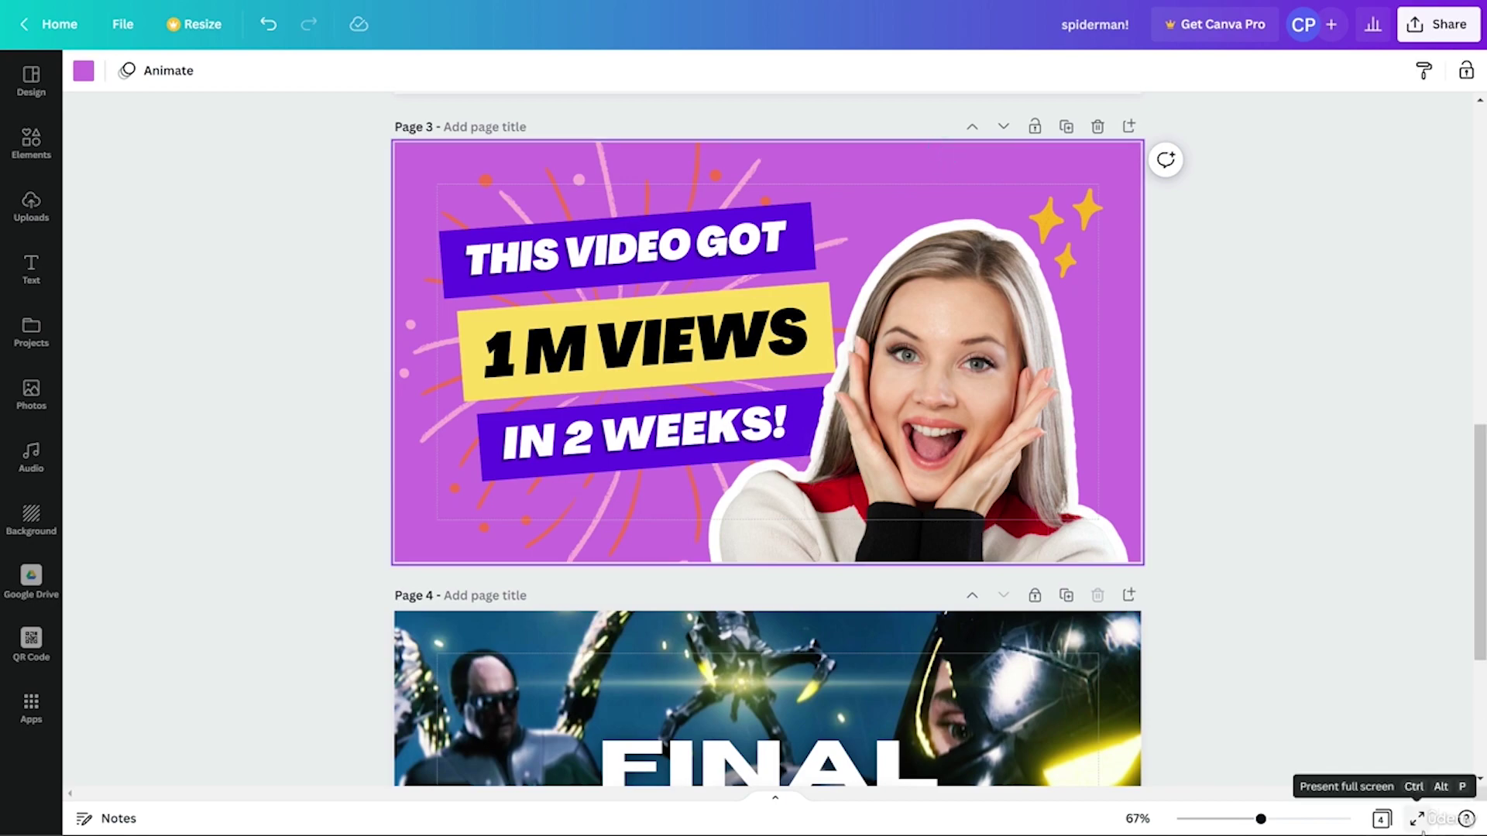
left_click(1418, 821)
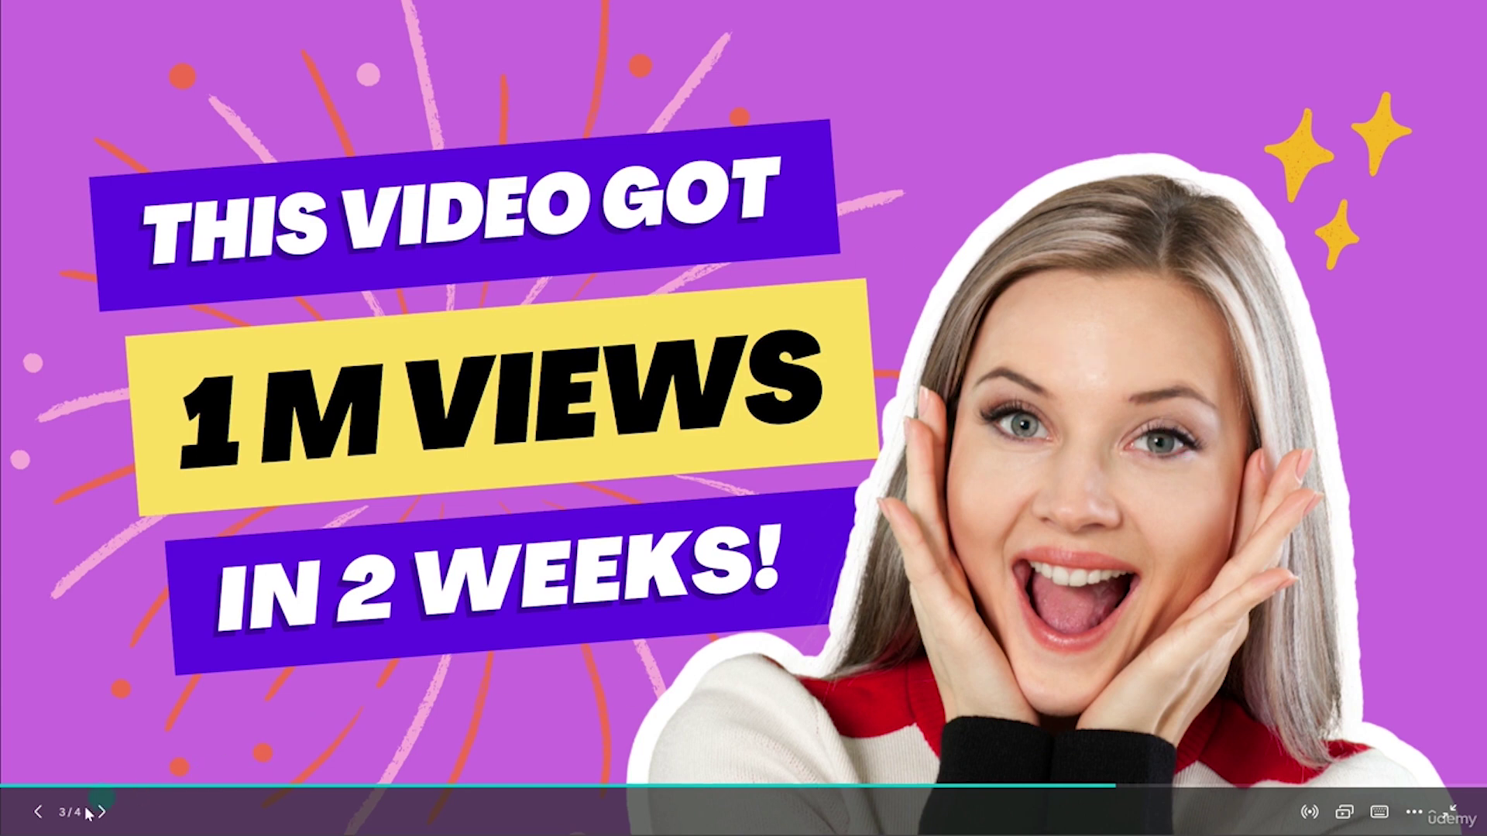
key("Escape")
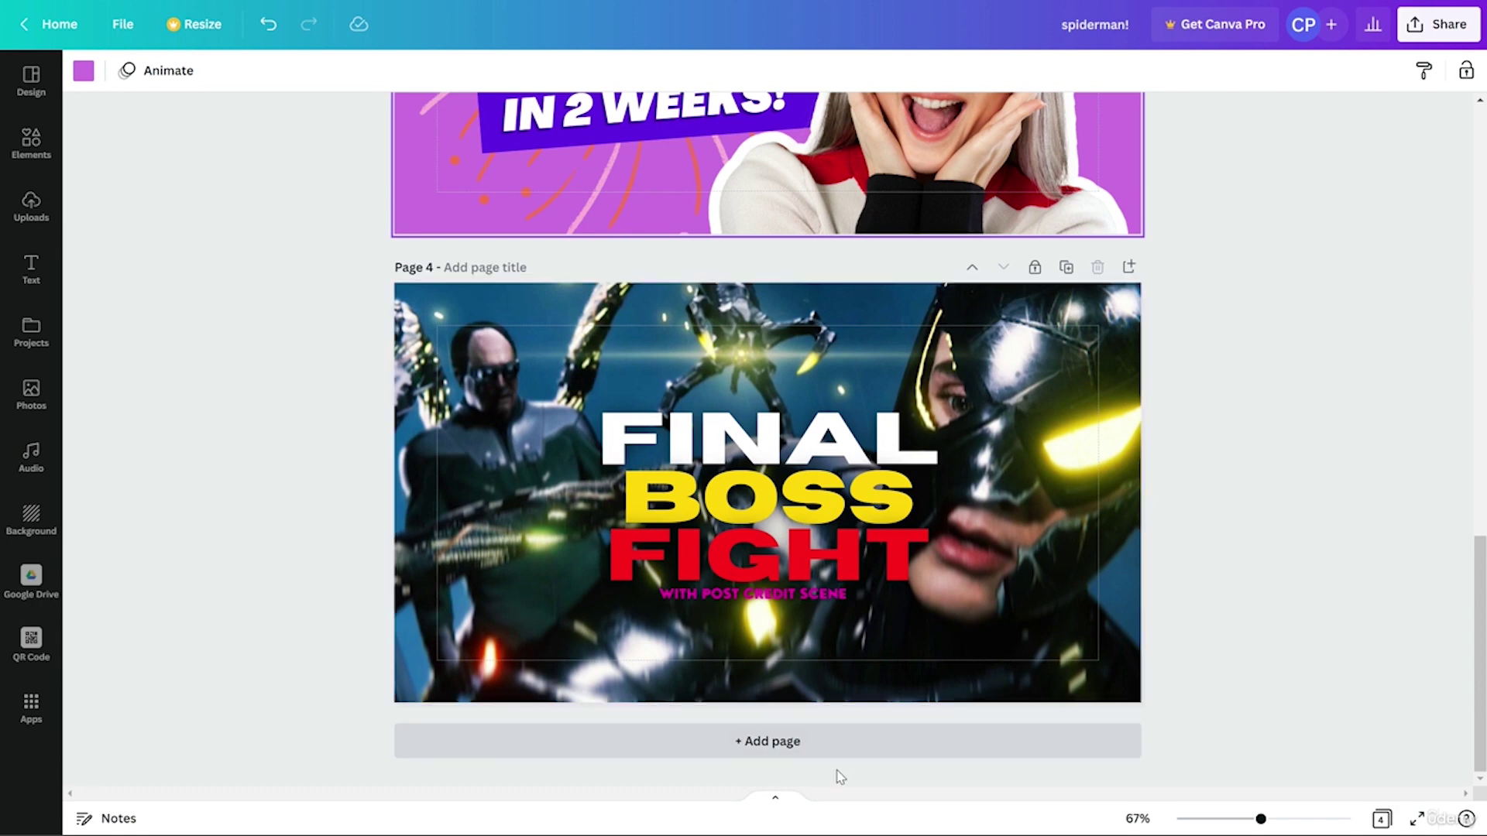
Step: Show the page-thumbnail strip below page 3, then switch Grid view on and off again
left_click(775, 798)
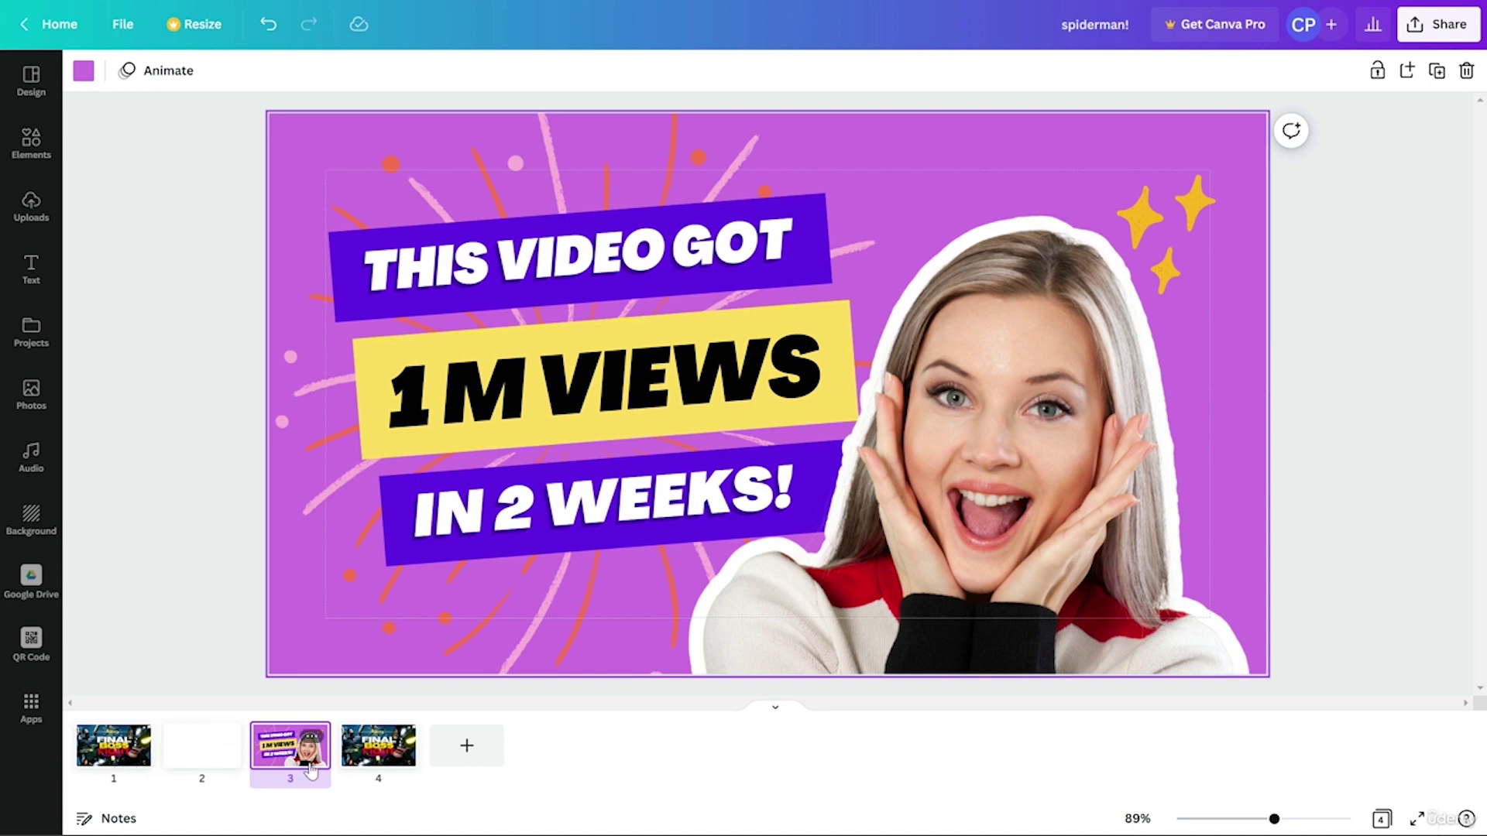
mouse_move(291, 757)
left_click(1382, 820)
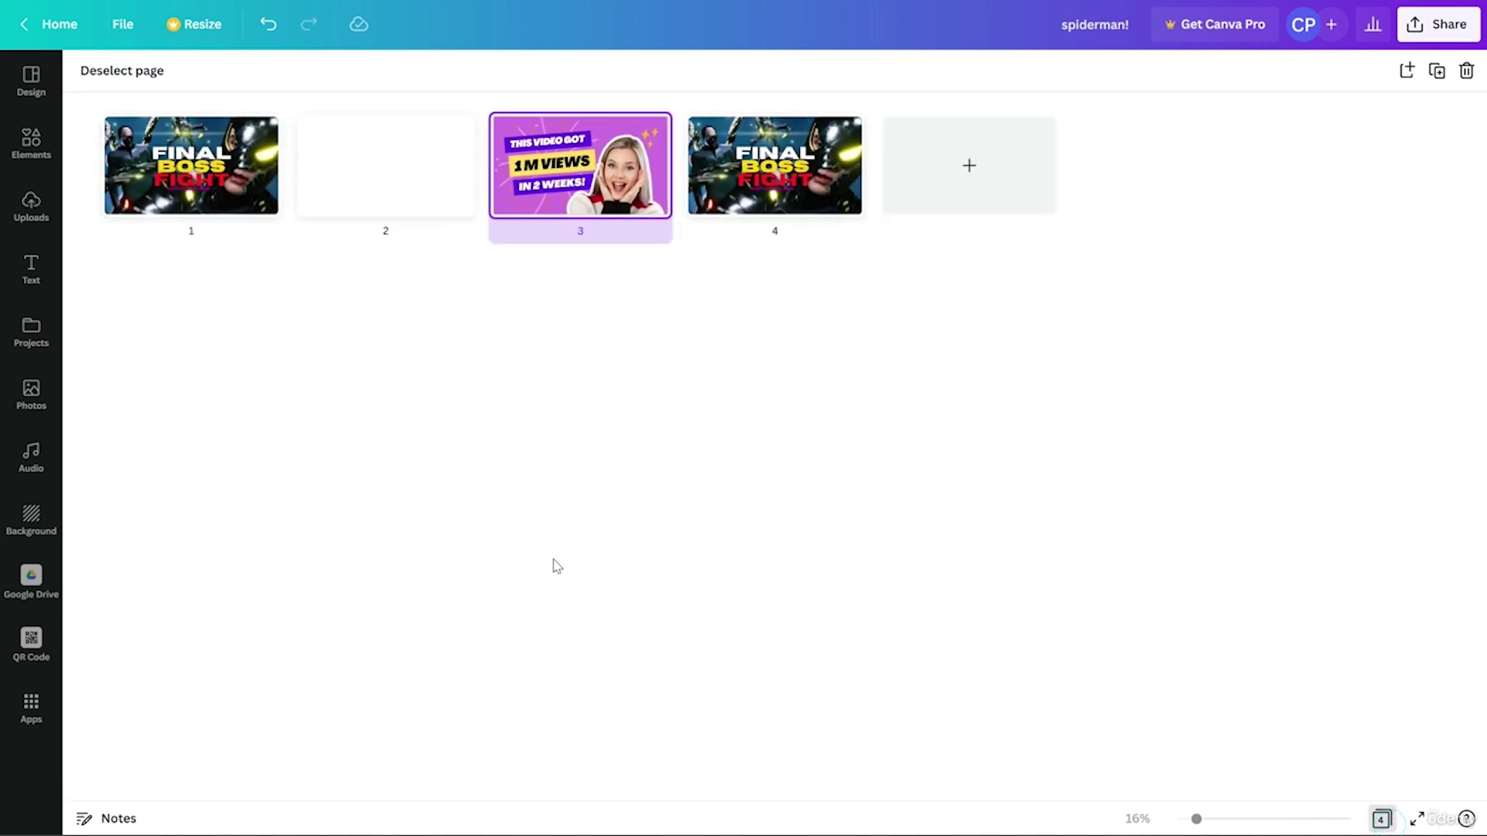
left_click(1382, 820)
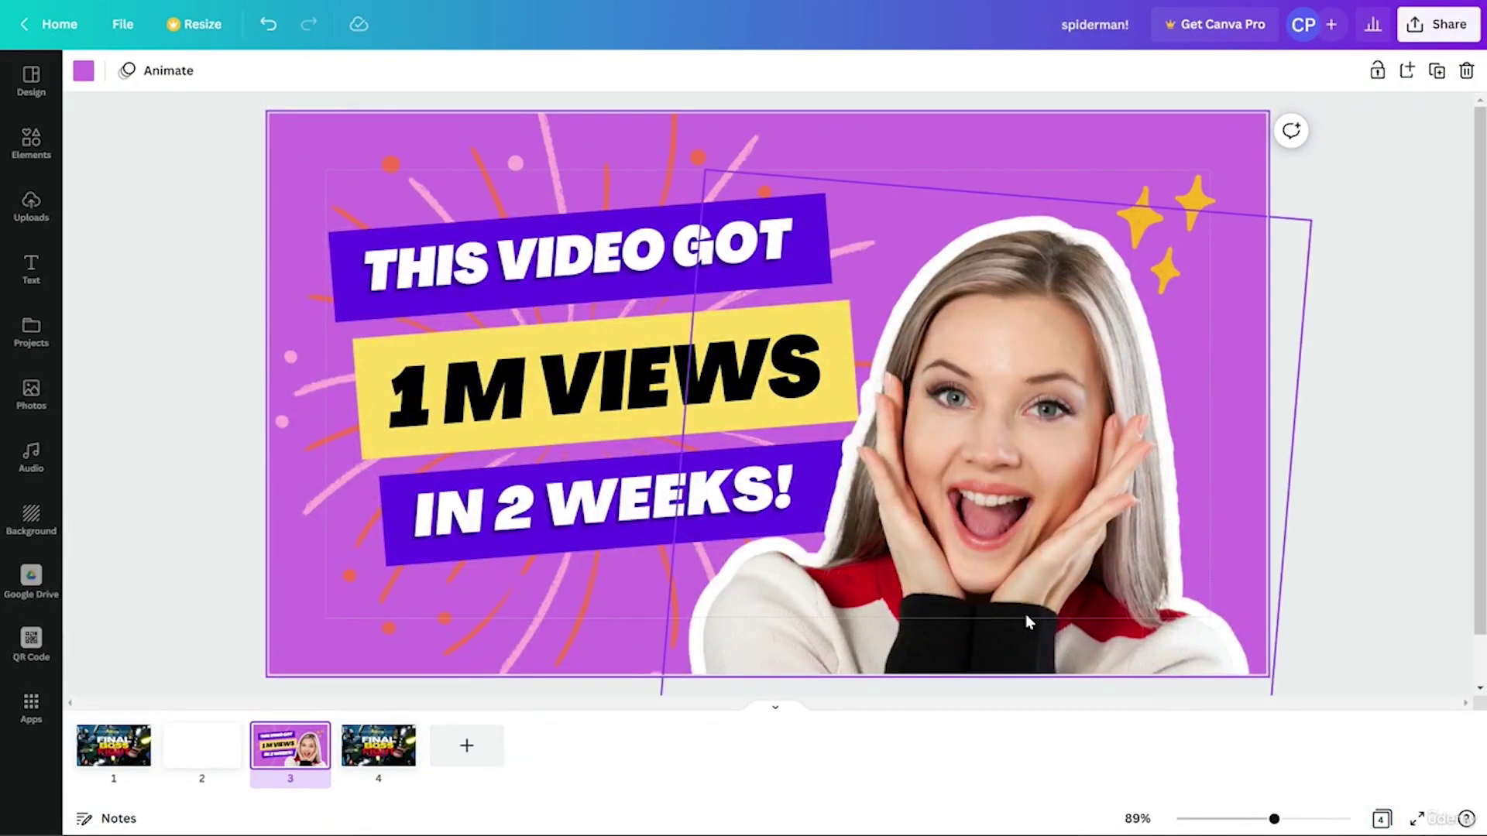